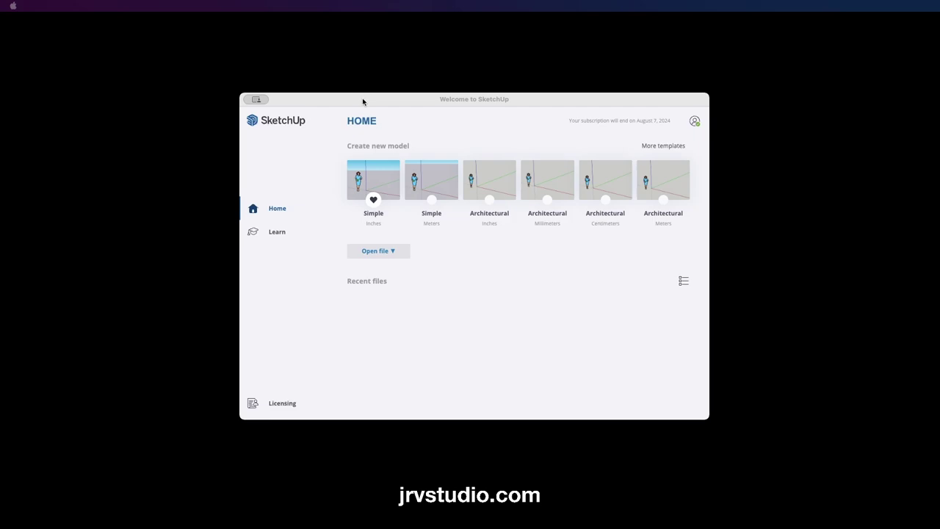
Move the Welcome window slightly up and left, then check and dismiss the Open file options.
mouse_move(363, 103)
mouse_down()
mouse_move(328, 80)
mouse_move(358, 113)
mouse_up()
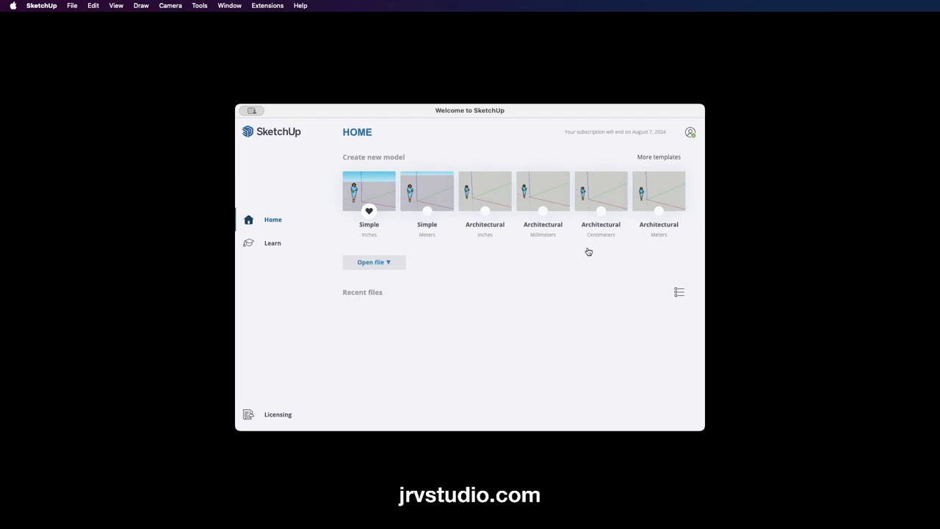
click(389, 263)
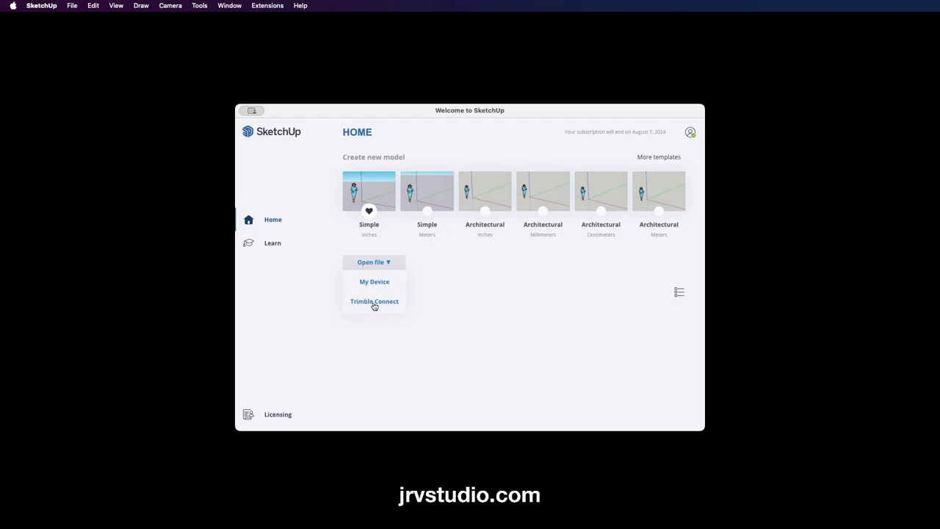
click(317, 262)
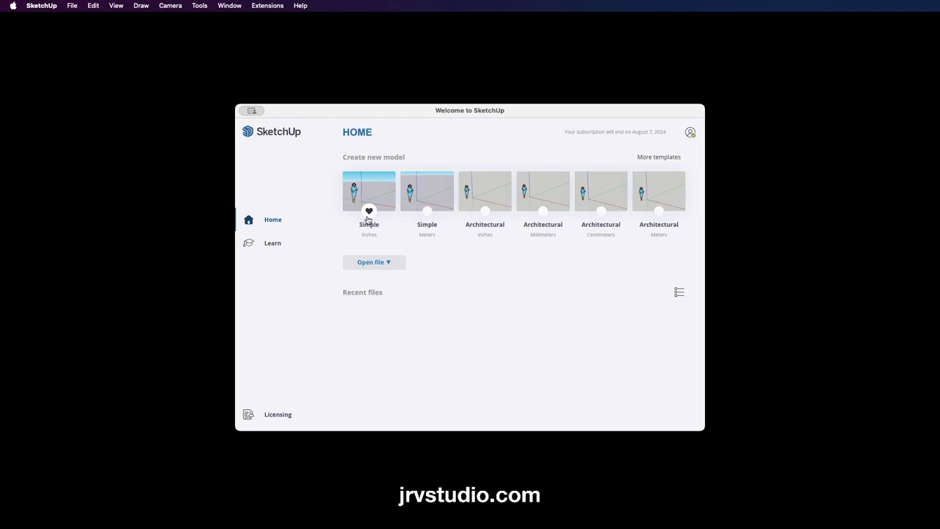
Mark Architectural Inches as the default template, then view Learn and return to Home.
click(484, 212)
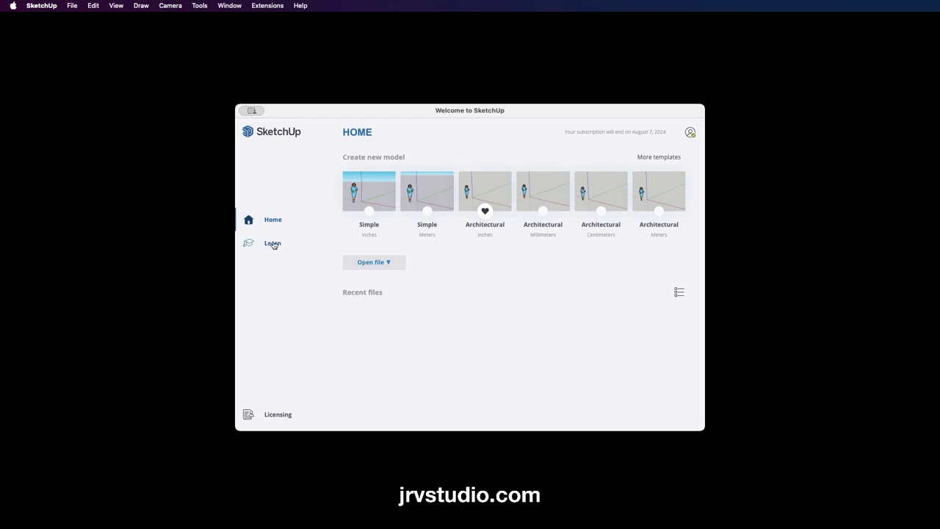
click(272, 245)
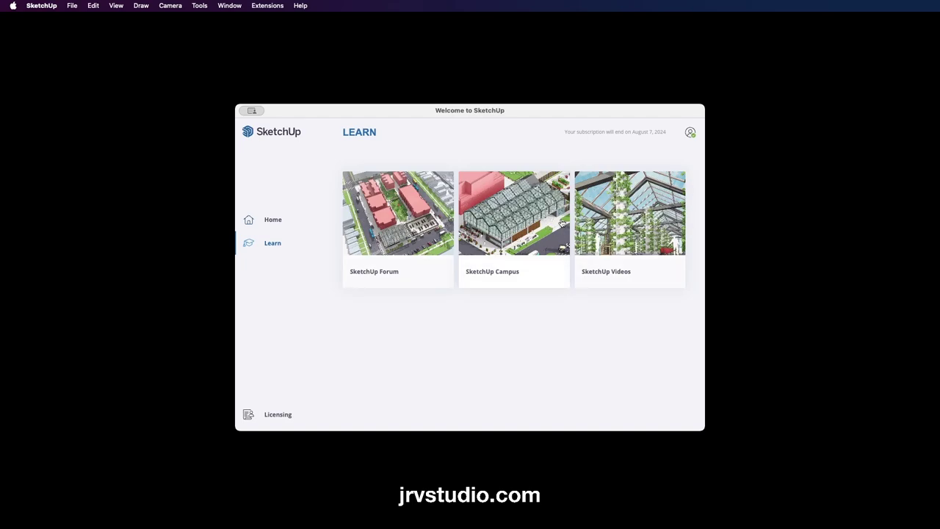
click(273, 223)
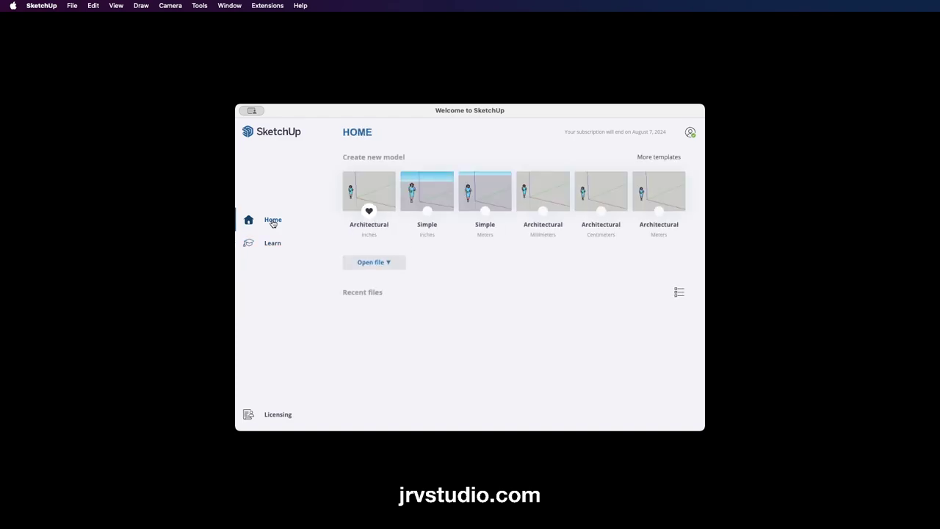
click(278, 417)
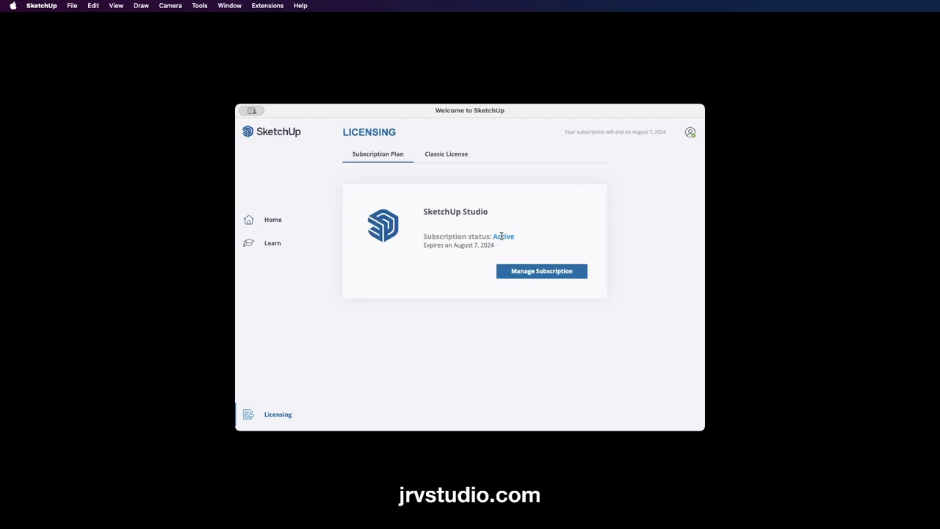
drag(424, 245, 494, 249)
click(439, 157)
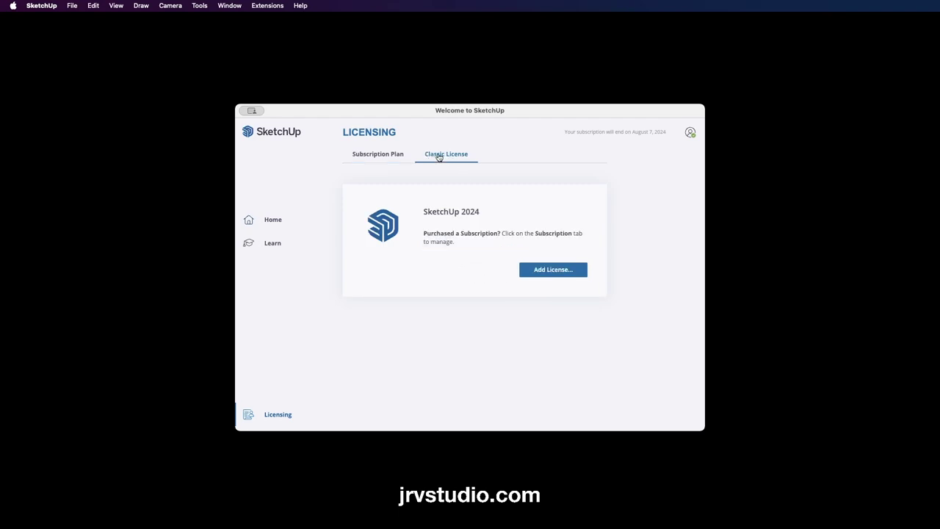
click(373, 155)
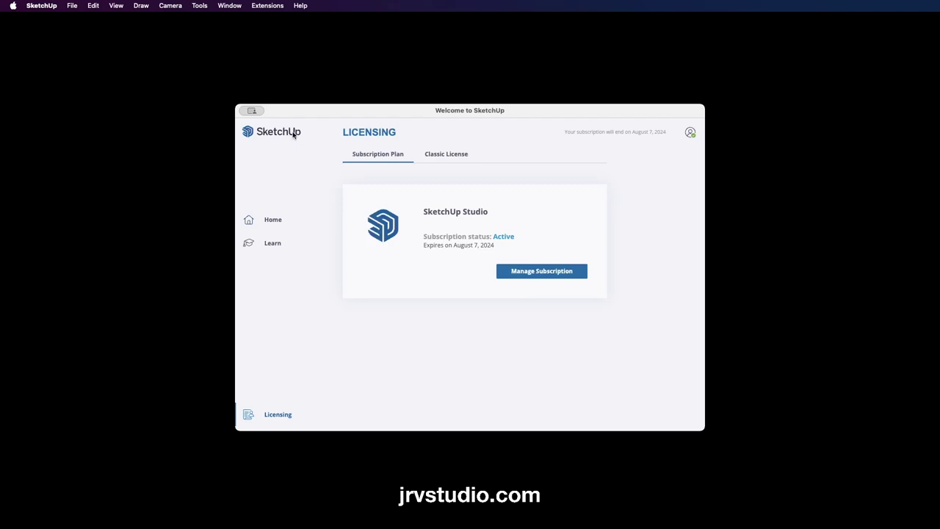
click(271, 222)
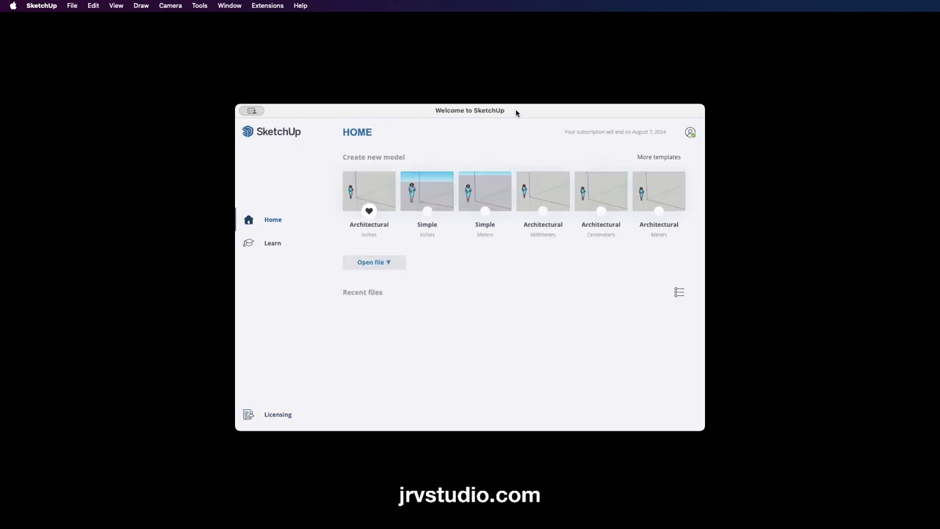
Switch the default to Architectural Millimeters and back to Inches, then start an Architectural Inches model.
mouse_move(515, 111)
mouse_down()
mouse_move(508, 100)
mouse_move(529, 111)
mouse_up()
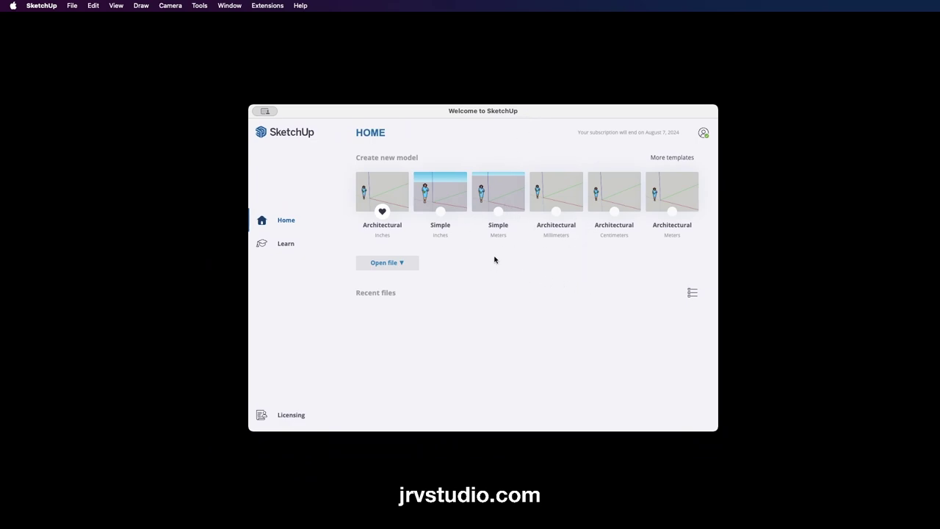
mouse_move(542, 211)
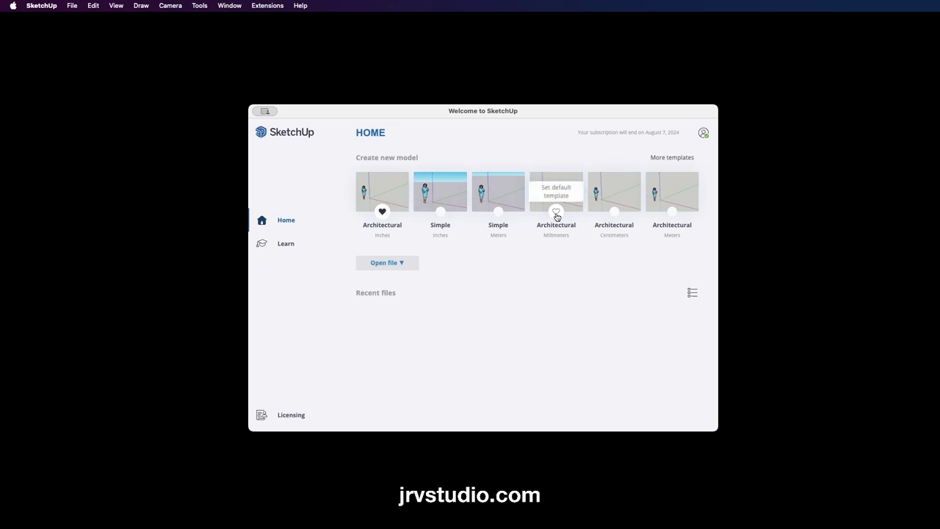
click(556, 213)
click(383, 212)
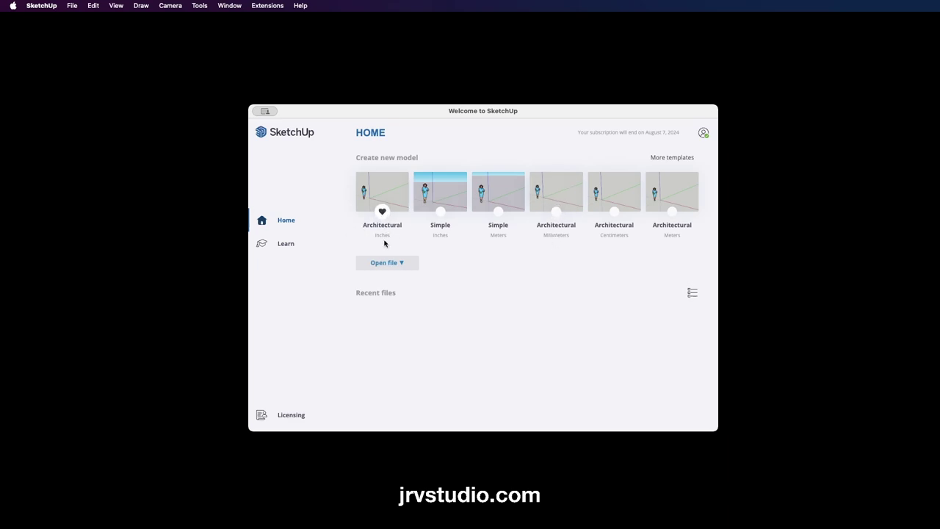
click(383, 188)
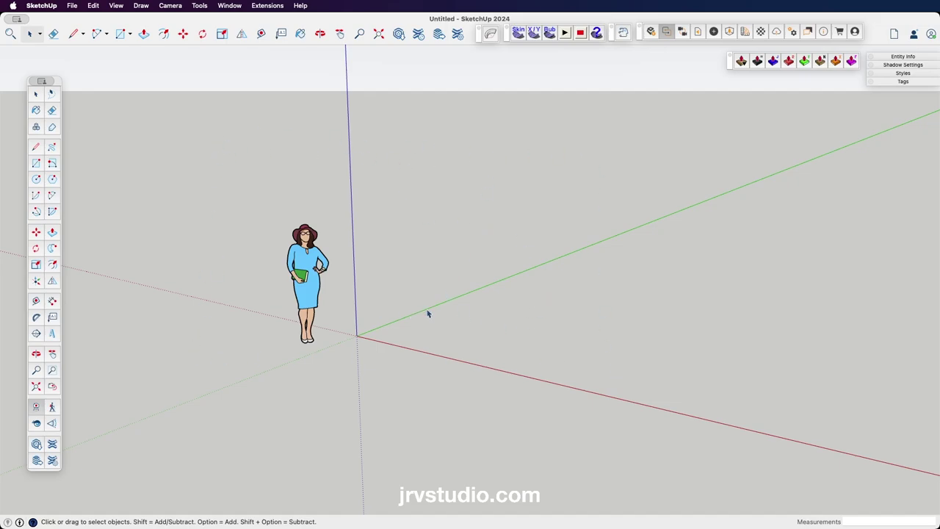
Select the scale figure and tape-measure her height from feet to head, about 5' 8 13/16".
click(315, 290)
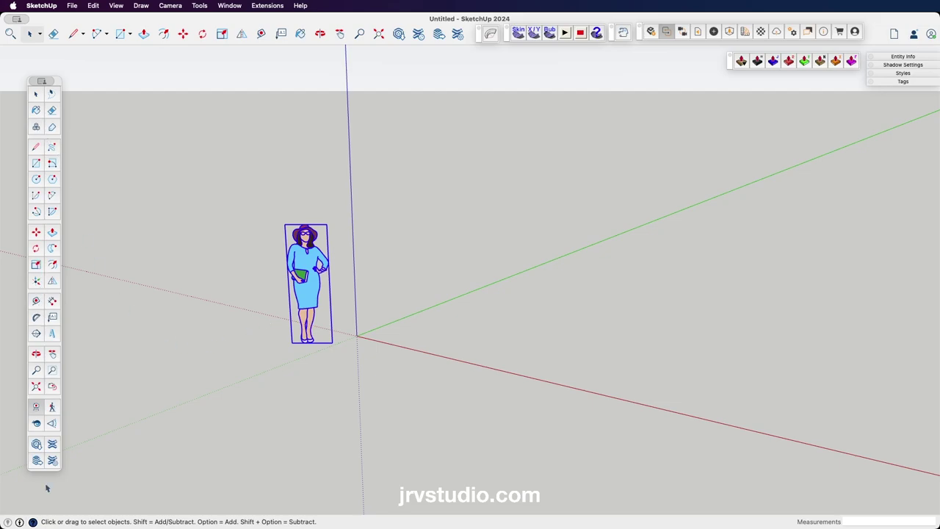
click(36, 301)
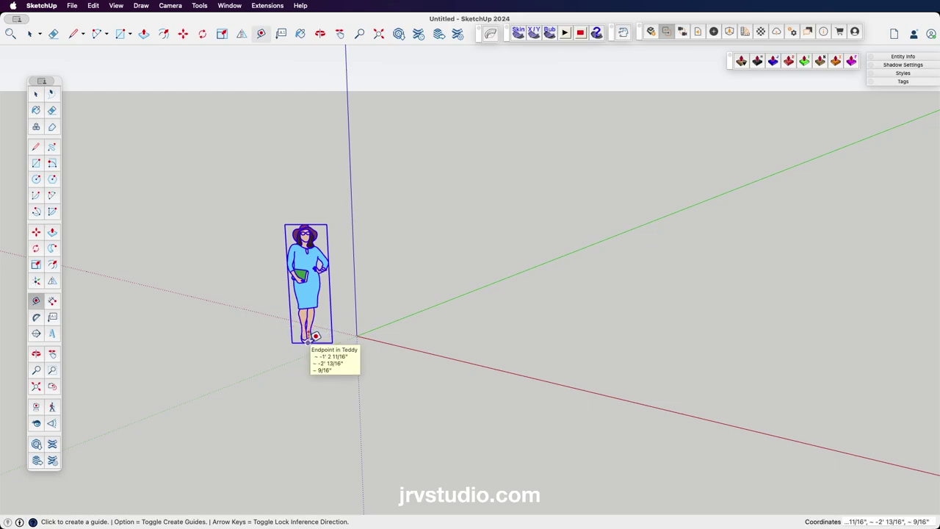
click(315, 337)
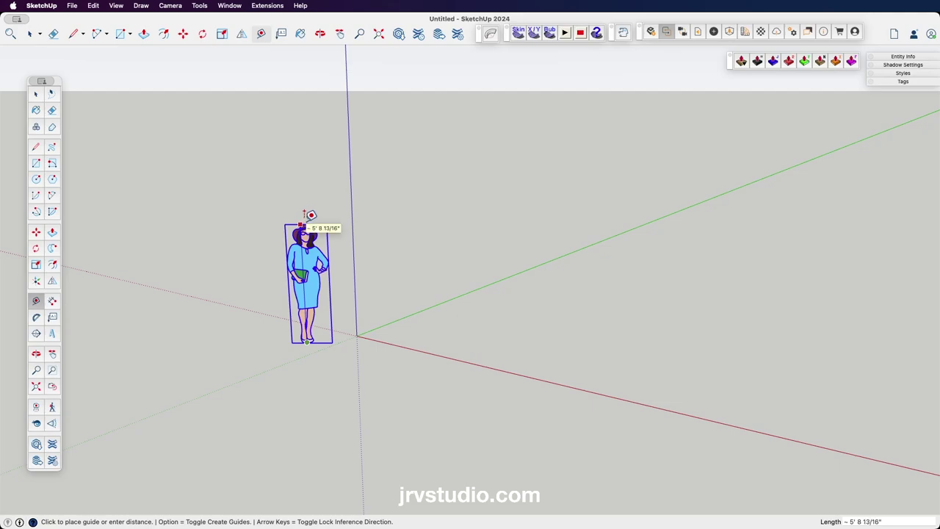
click(306, 215)
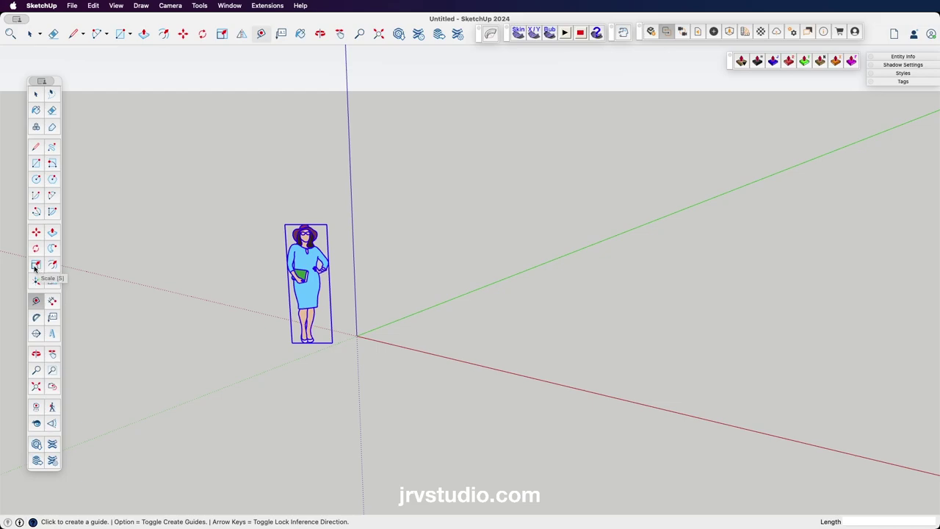
Scale the figure uniformly by 1.08 from its top corner grip.
click(36, 265)
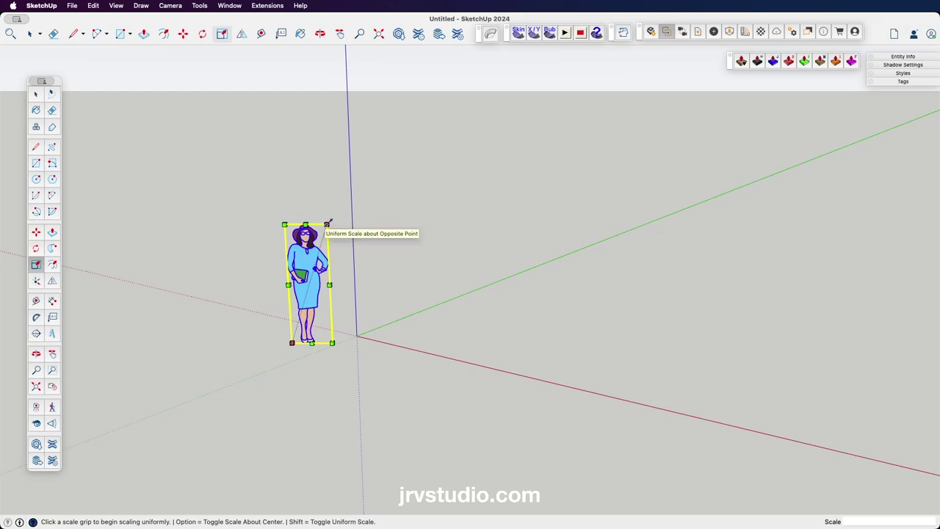
click(327, 223)
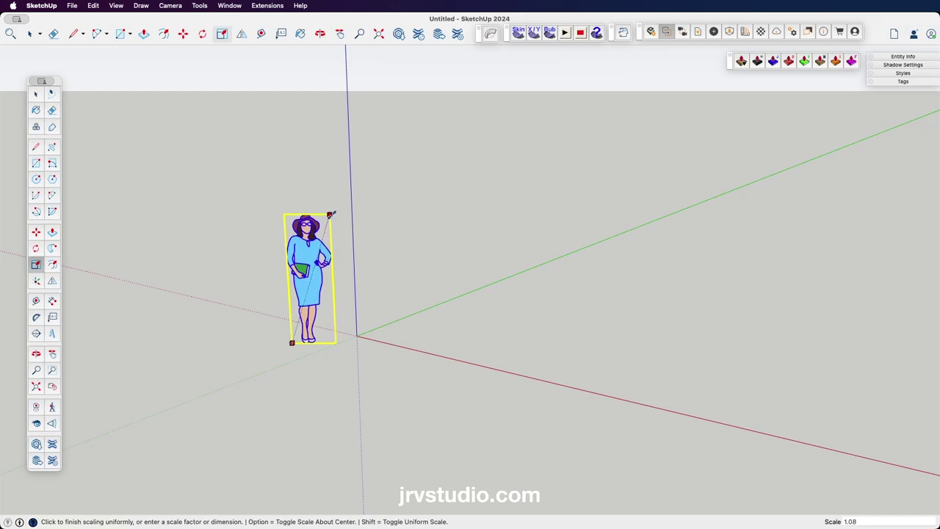
click(331, 214)
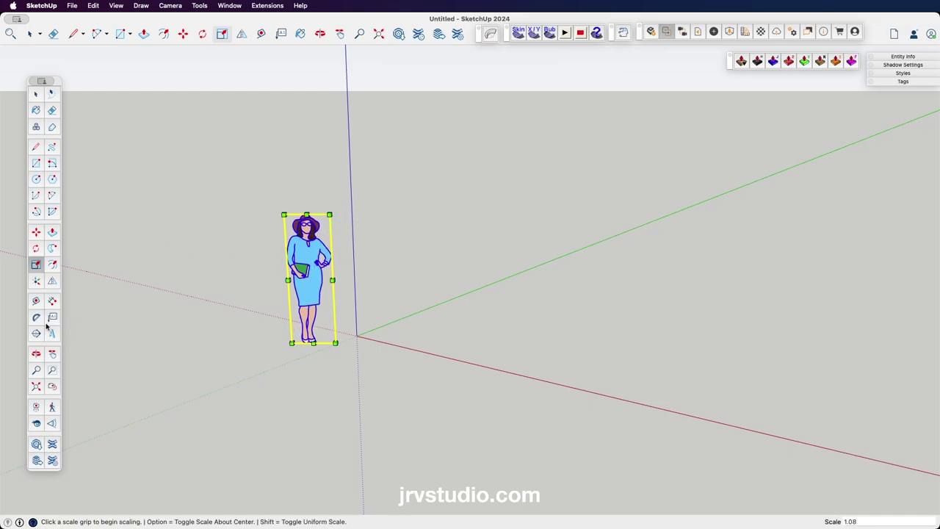
Re-measure the figure at about 6' 2 1/8" tall, then deselect her.
click(35, 301)
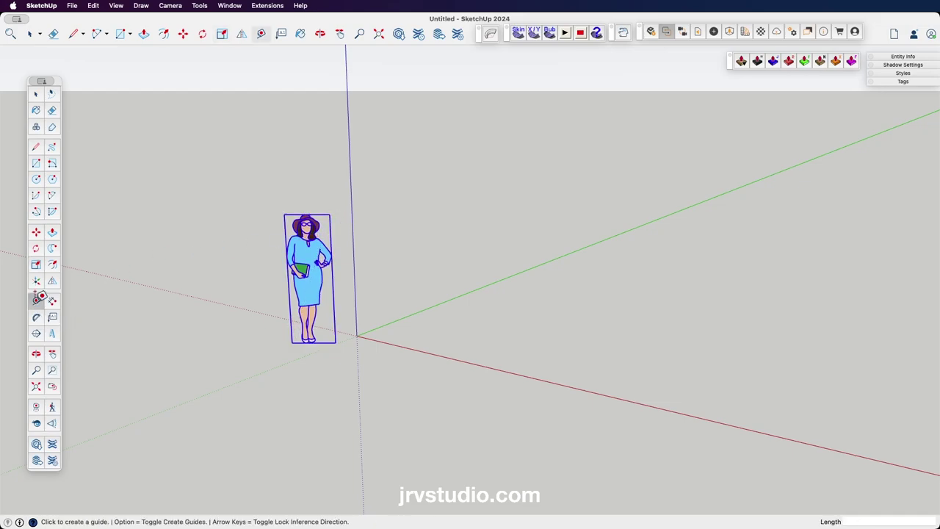
click(308, 342)
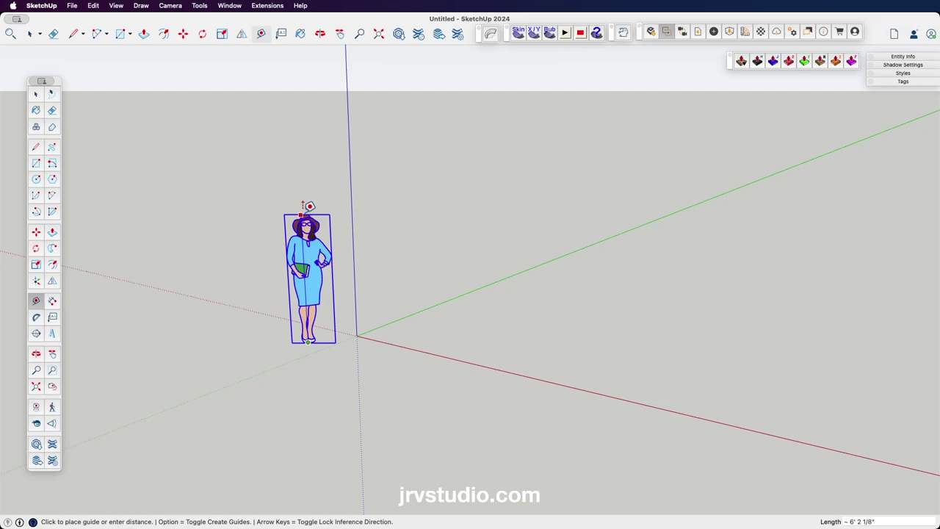
click(303, 205)
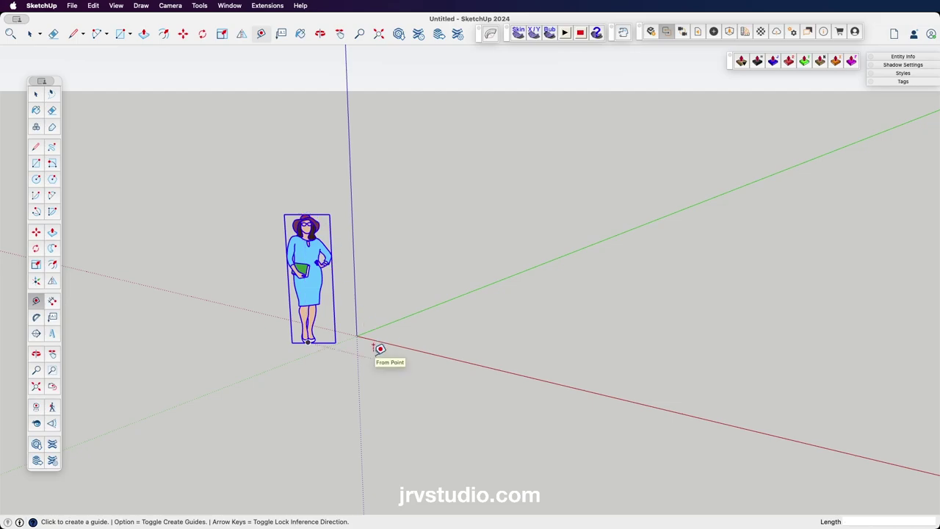
click(36, 94)
click(405, 279)
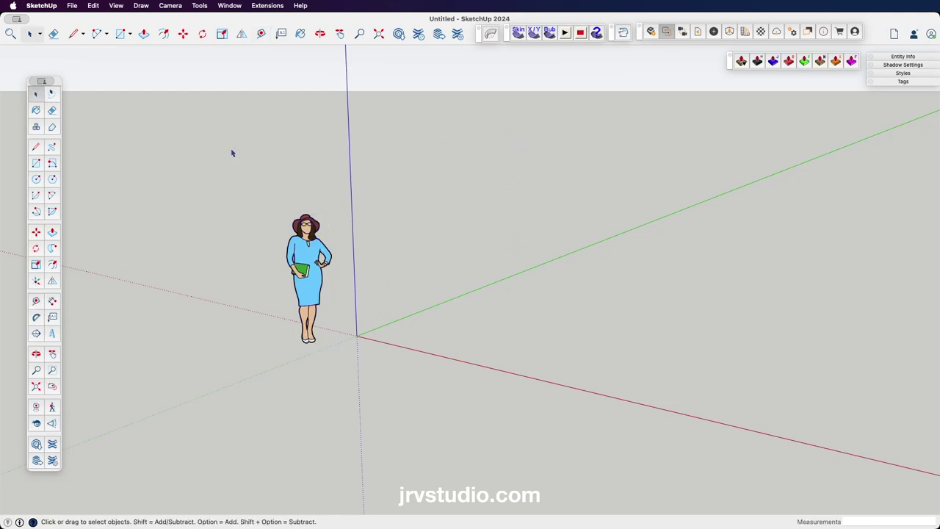
Place a Tape Measure guide point 5' 10" up the blue axis from the origin.
click(37, 301)
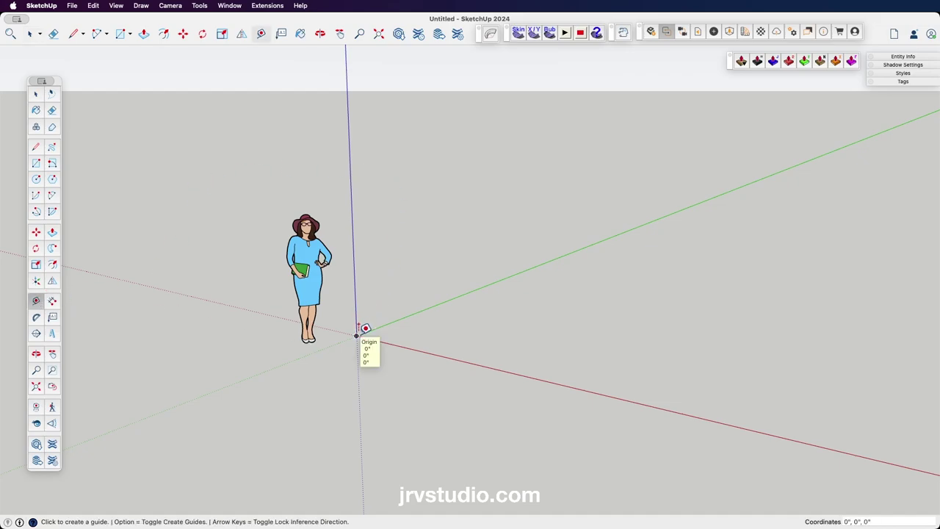
click(357, 335)
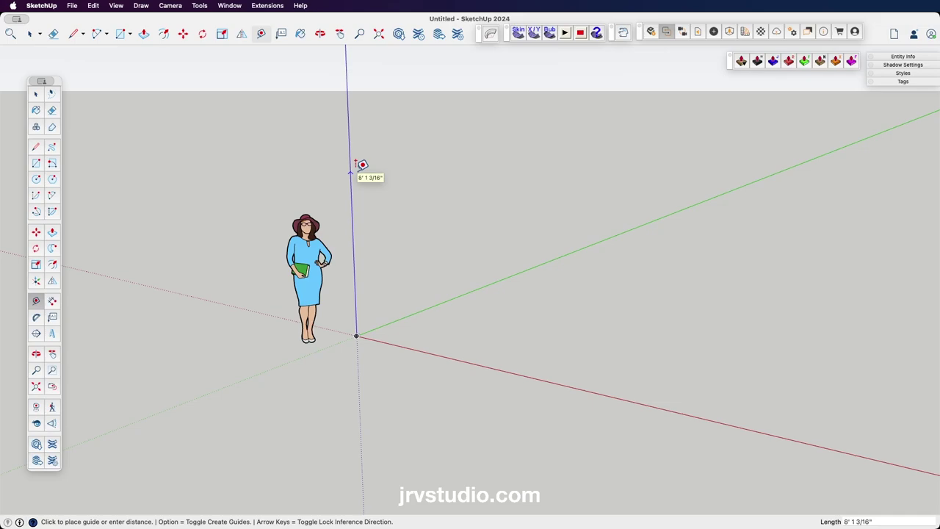
text(10)
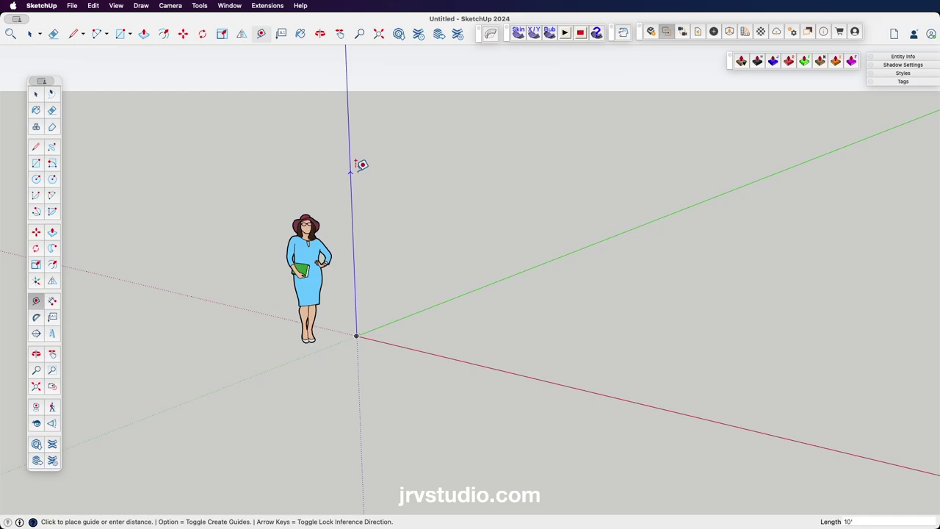
key(BackSpace)
text(")
click(351, 171)
scroll(360, 200, up, 1)
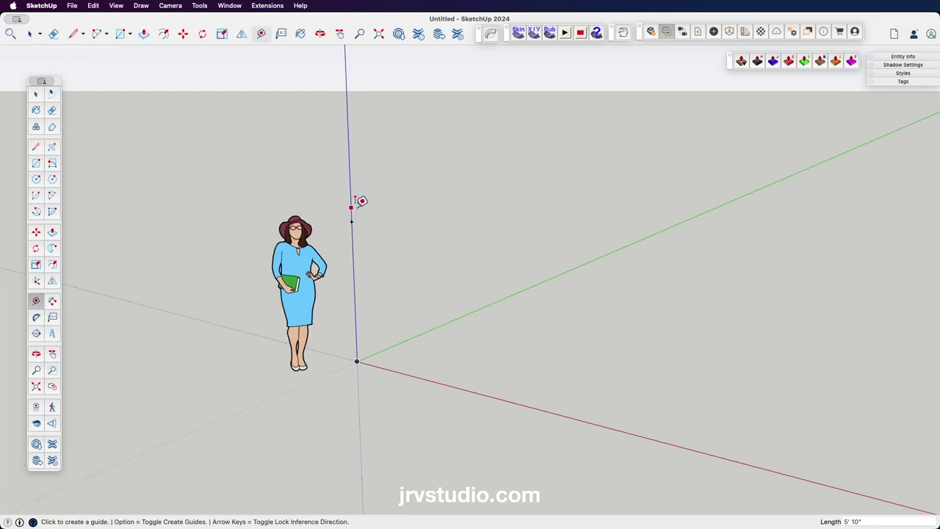
scroll(360, 200, up, 2)
scroll(360, 201, up, 2)
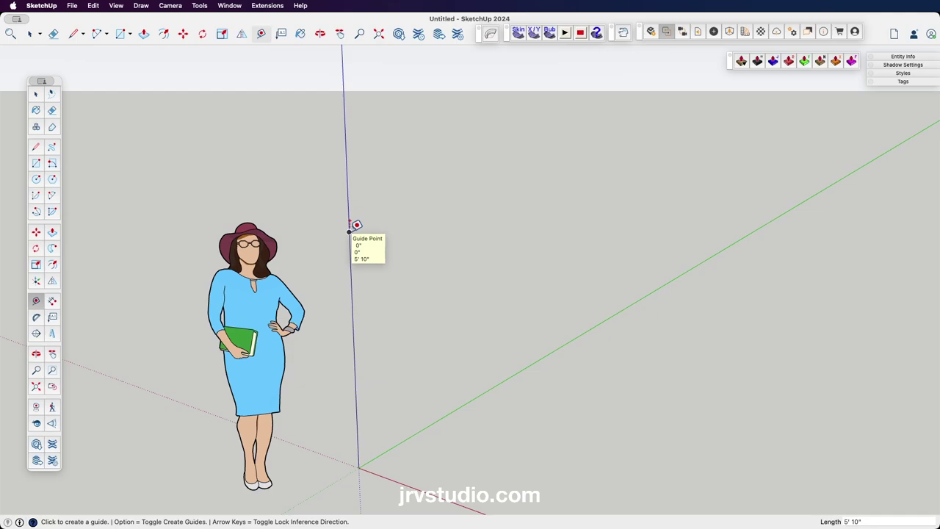
Move the scale figure so her feet rest on the axis origin.
click(36, 96)
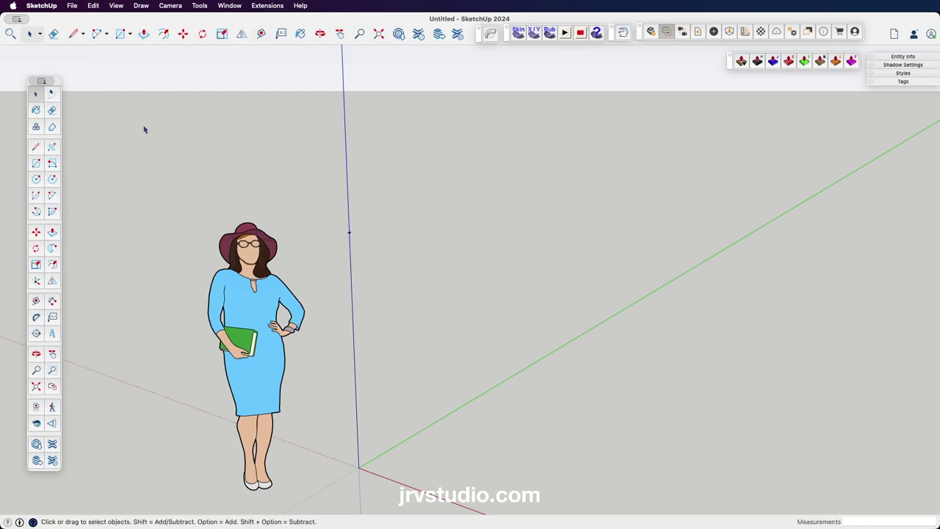
click(250, 294)
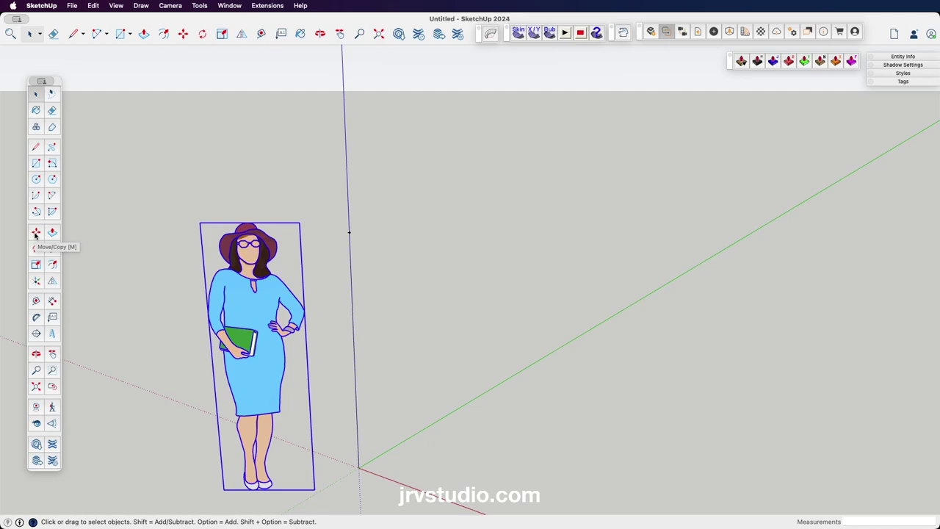
click(36, 233)
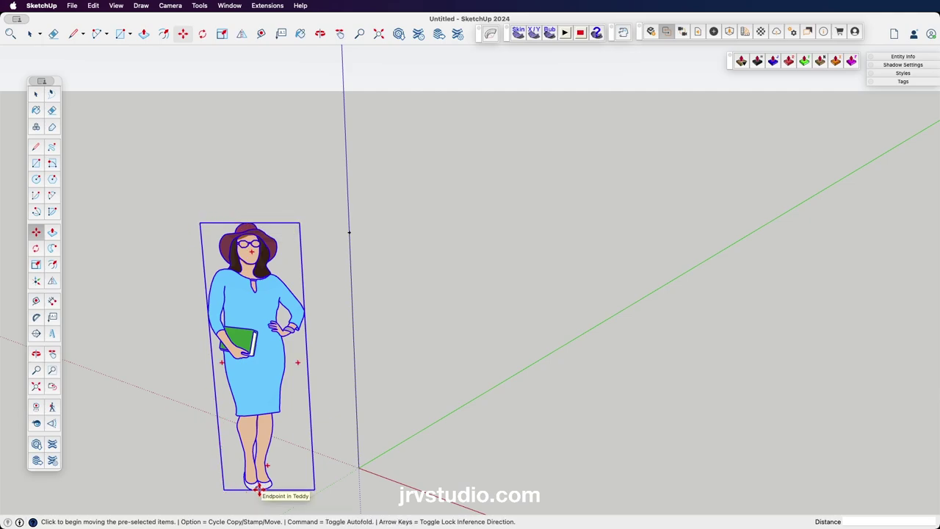
click(259, 489)
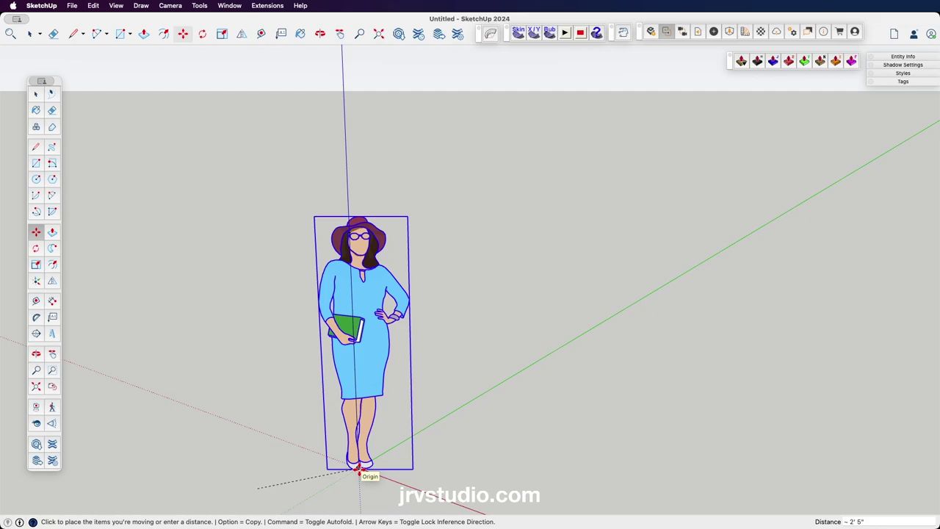
click(359, 471)
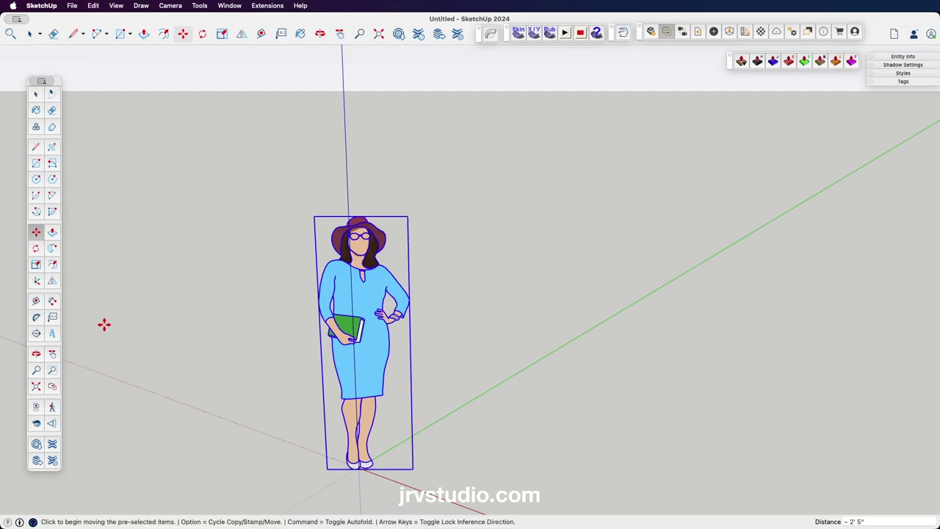
click(36, 265)
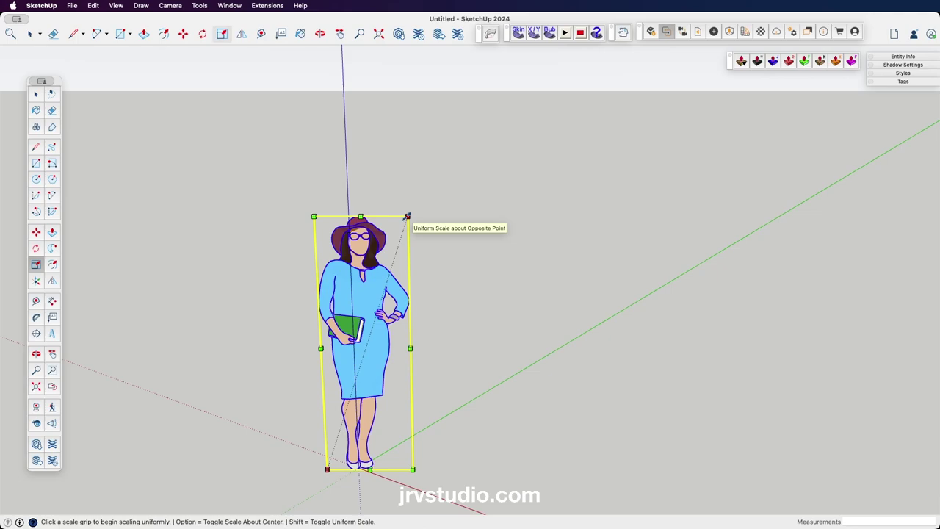
Scale the figure uniformly from a corner grip.
click(407, 217)
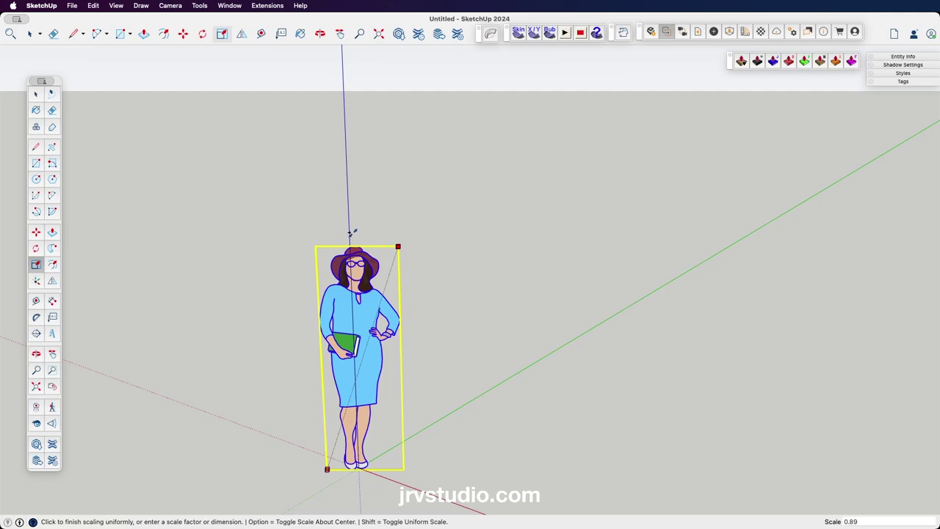
scroll(349, 231, up, 2)
scroll(360, 238, up, 1)
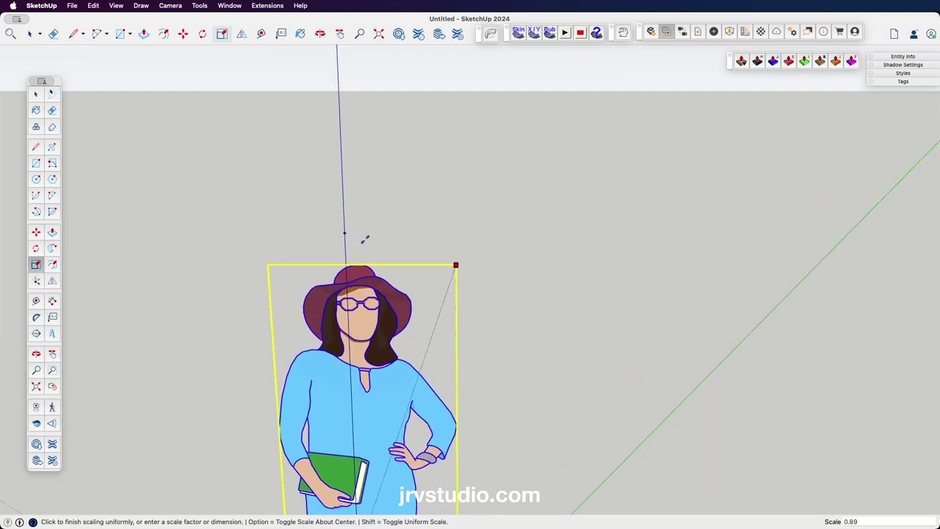
scroll(397, 234, up, 1)
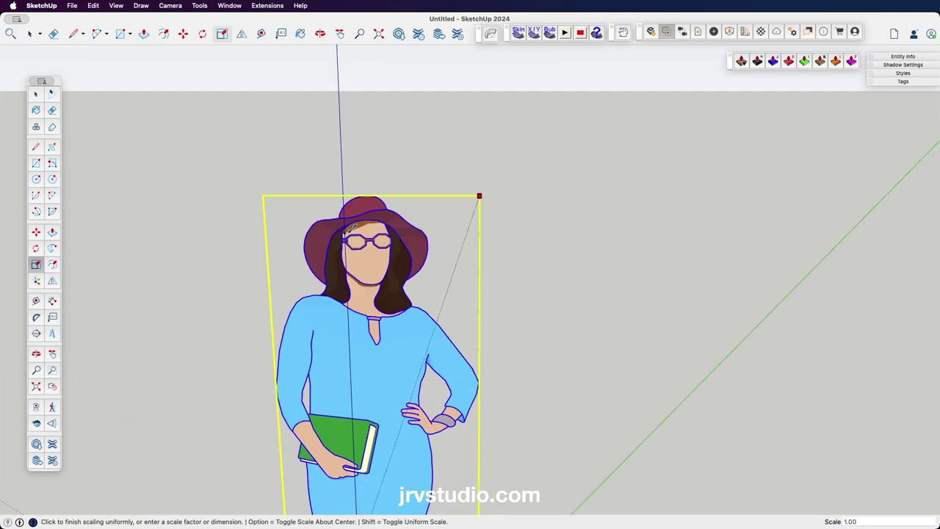
scroll(344, 231, up, 1)
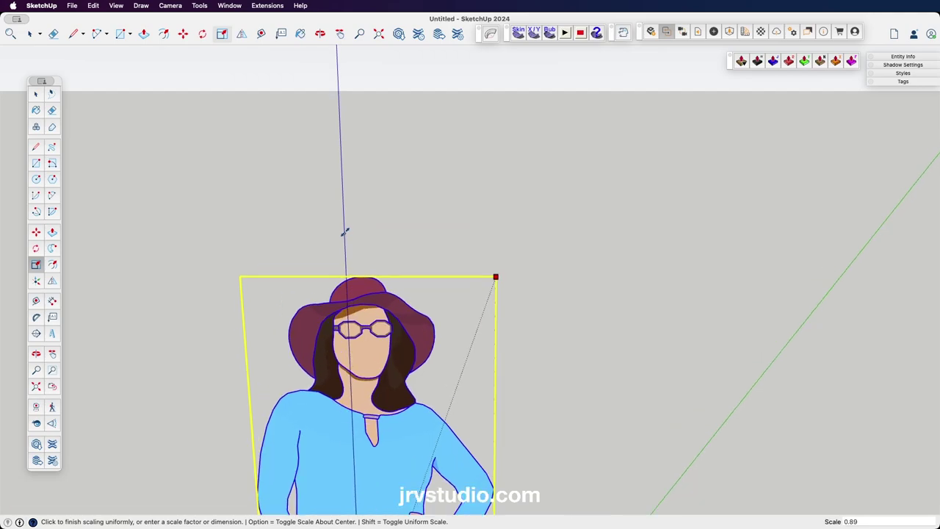
scroll(344, 230, up, 2)
scroll(345, 230, up, 1)
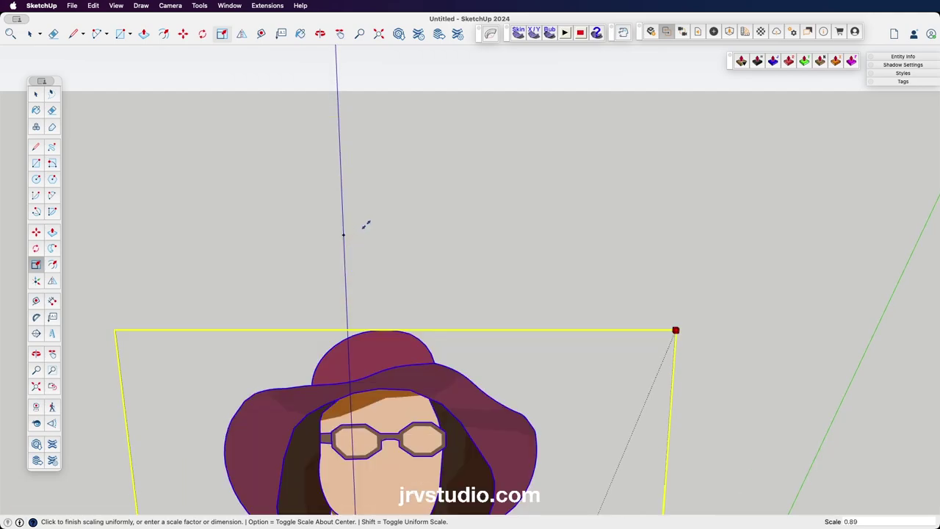
click(363, 224)
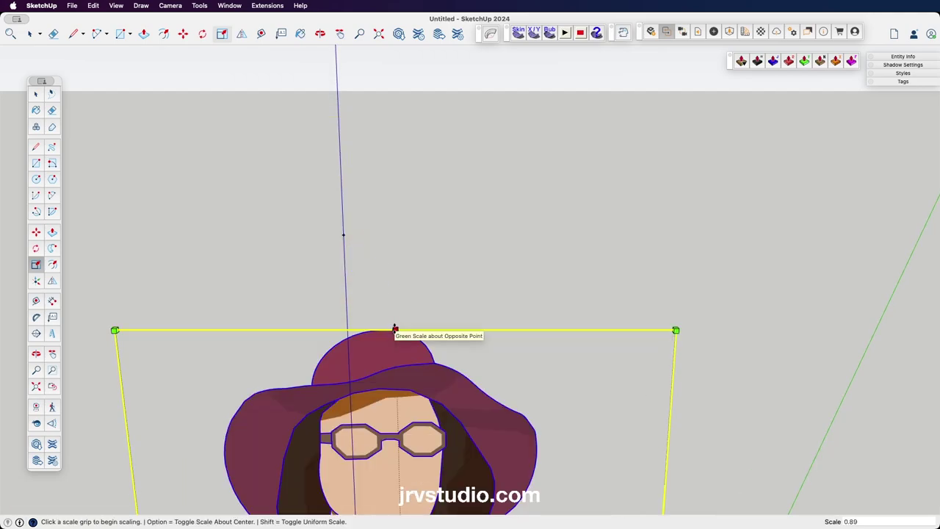
Stretch the figure by about 1.06 so her hat top meets the 5' 10" guide point.
click(395, 329)
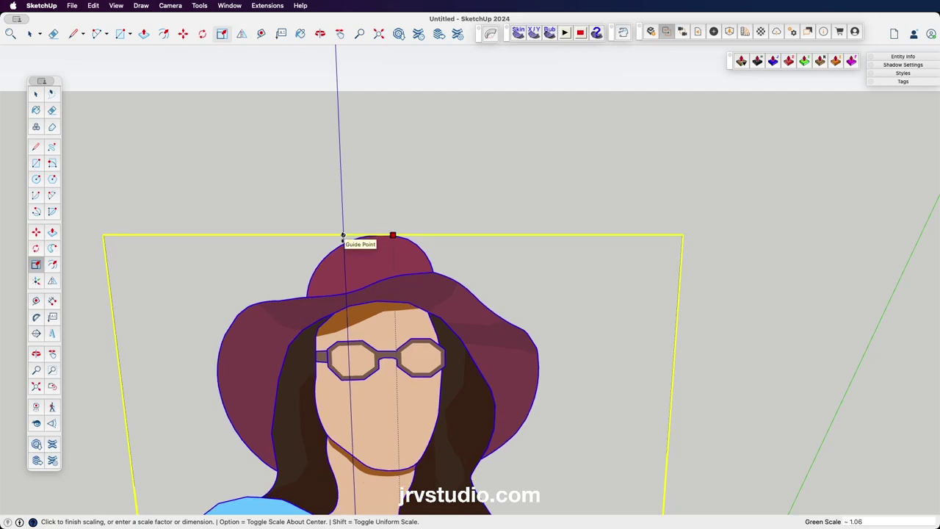
click(342, 236)
scroll(403, 323, down, 5)
scroll(402, 324, down, 2)
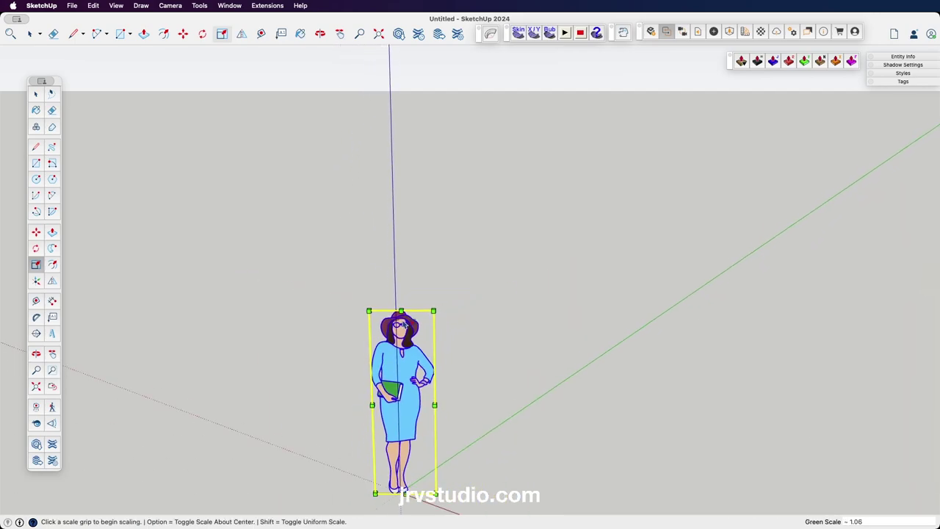
scroll(402, 324, down, 2)
scroll(402, 324, down, 1)
scroll(415, 425, up, 2)
scroll(415, 424, up, 3)
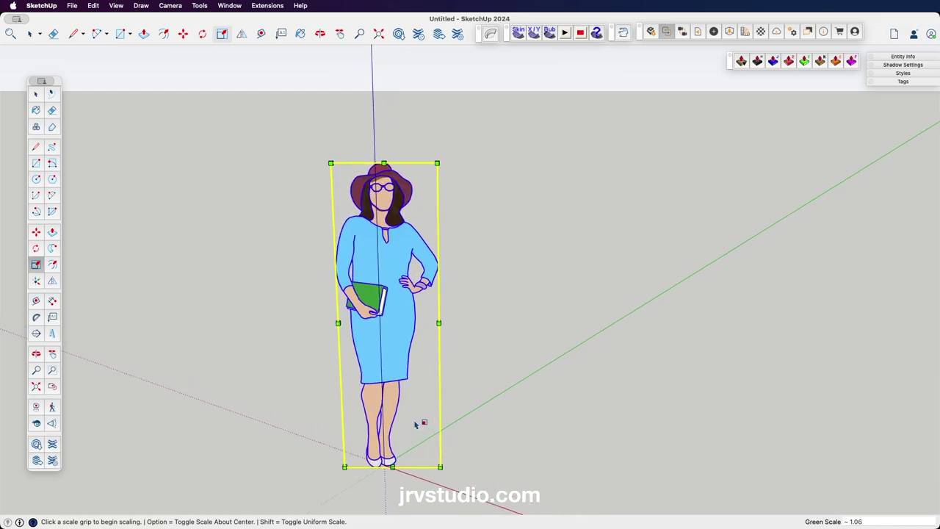
scroll(415, 425, up, 1)
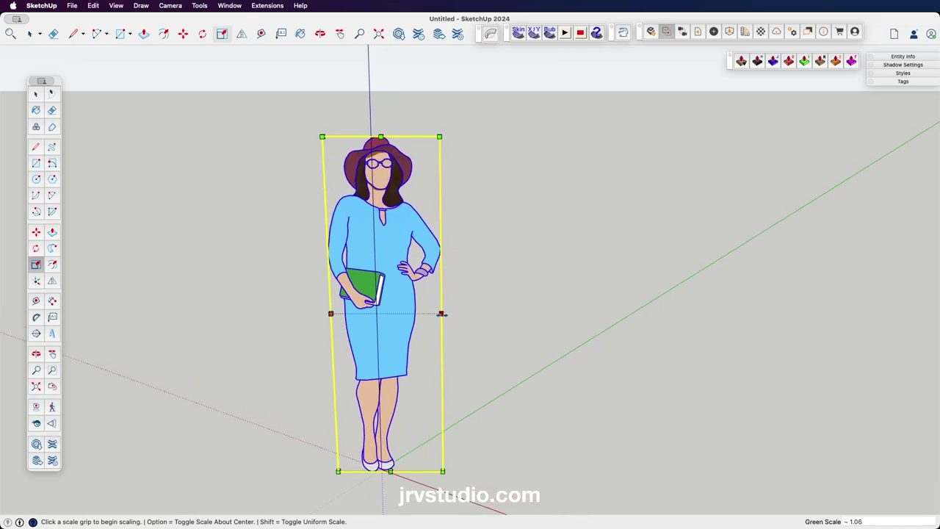
Widen the figure along the red axis by 1.11, then narrow it by 0.89.
click(440, 314)
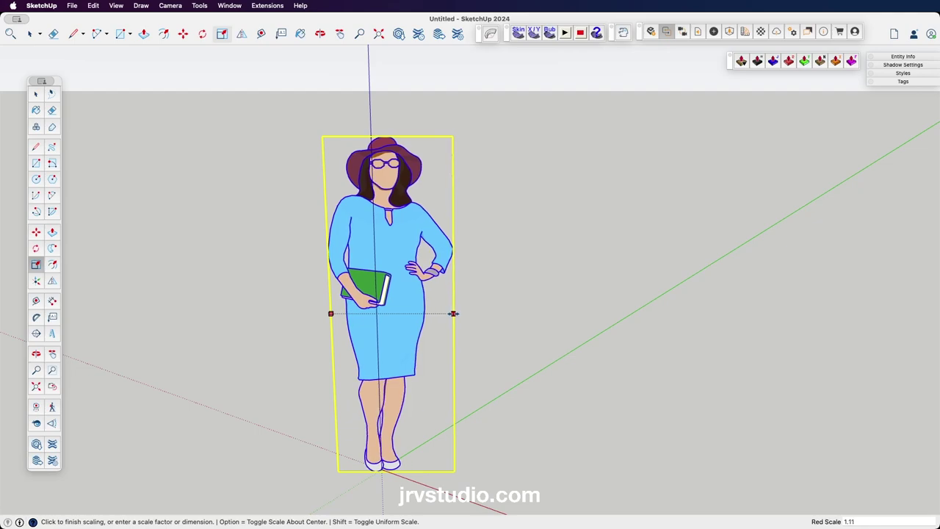
click(453, 313)
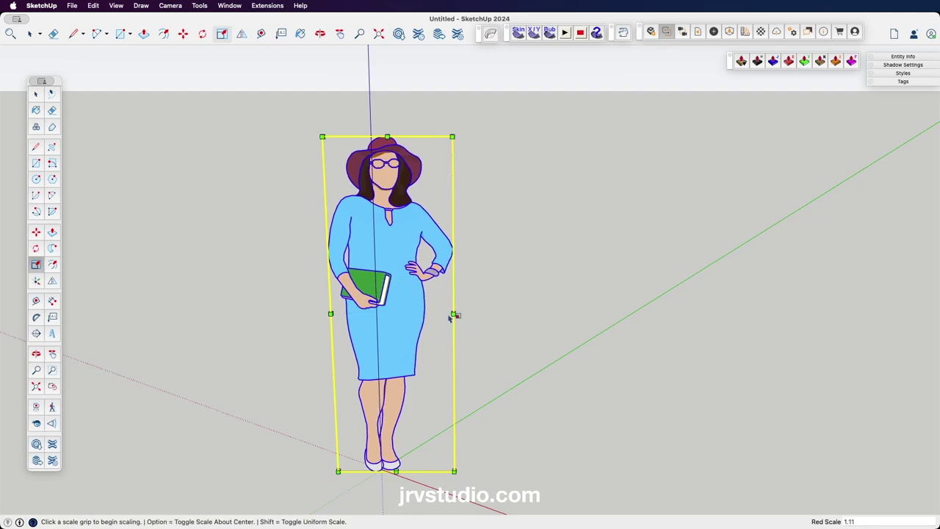
click(453, 314)
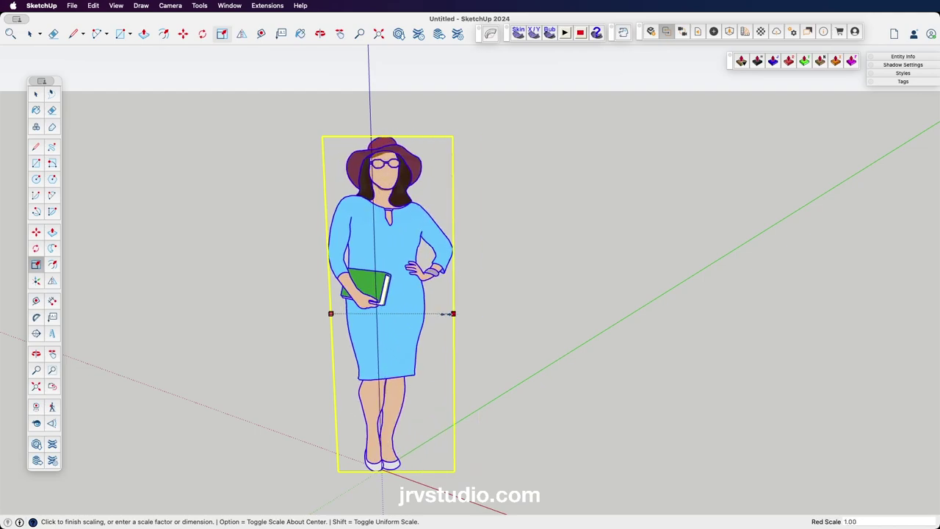
click(440, 314)
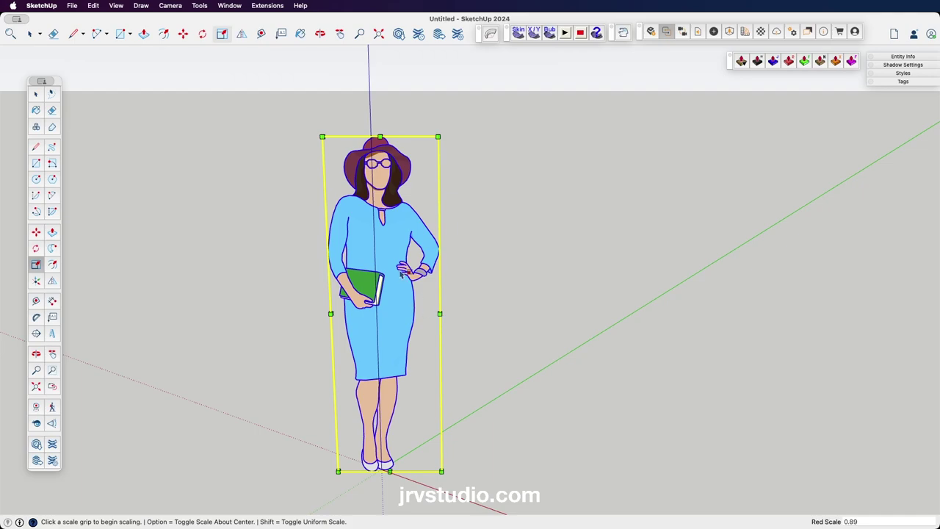
click(36, 94)
click(480, 270)
scroll(480, 272, down, 5)
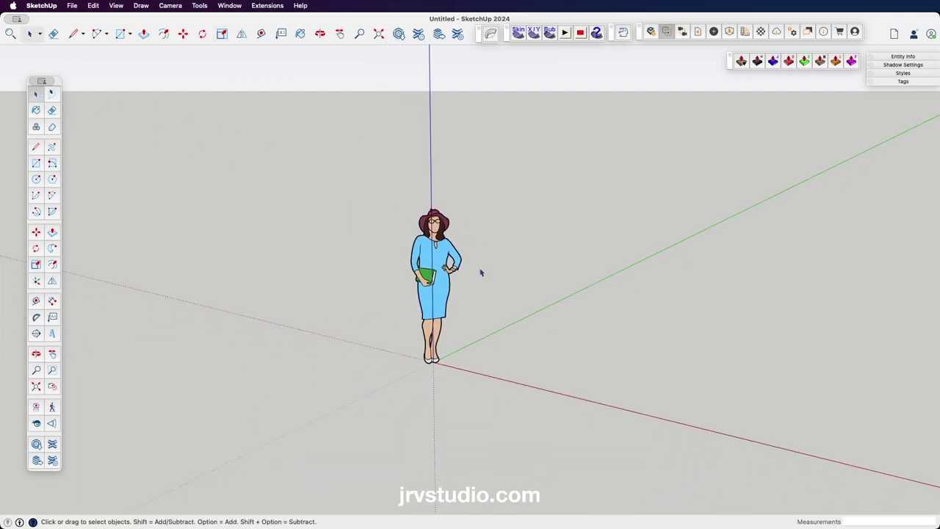
scroll(481, 275, up, 5)
scroll(481, 277, down, 1)
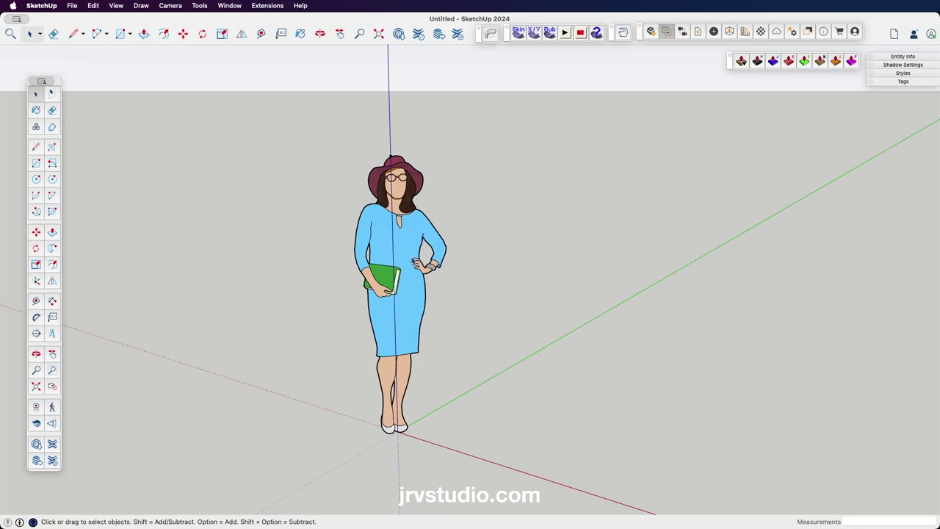
click(414, 263)
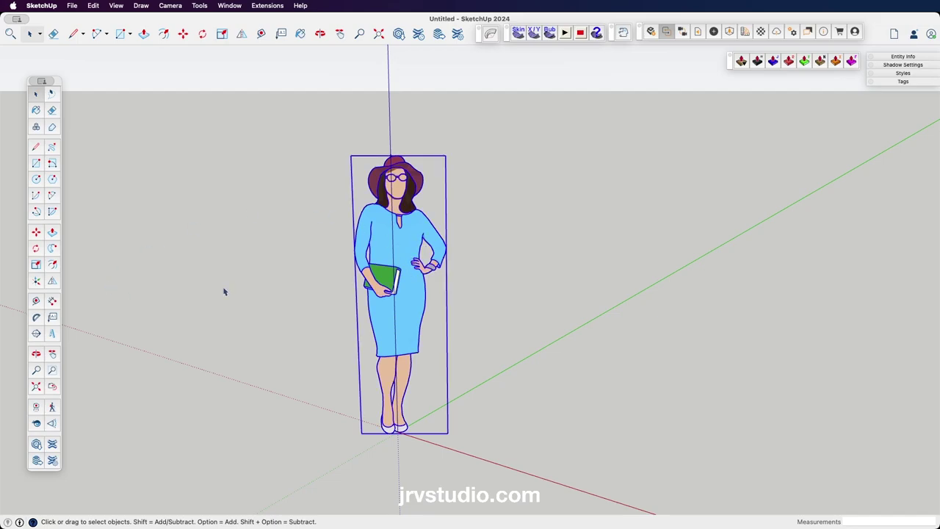
scroll(390, 158, up, 2)
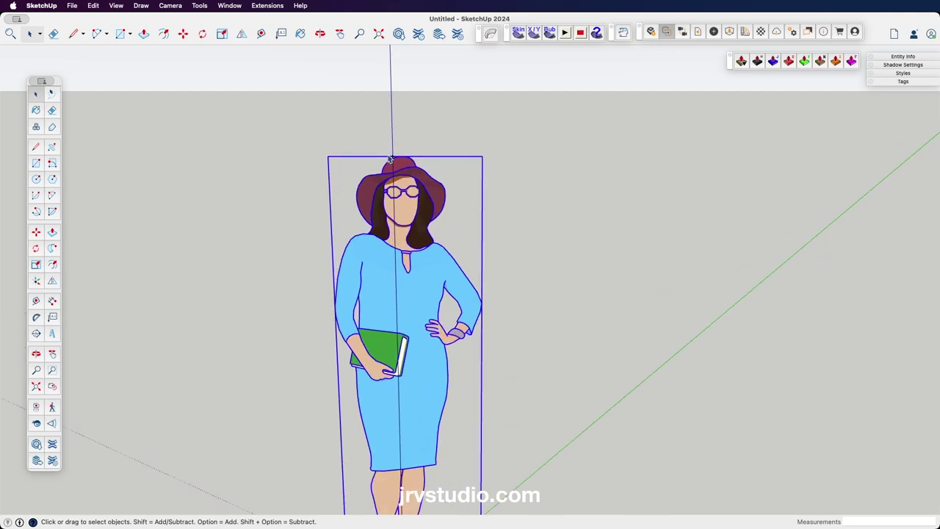
scroll(390, 159, up, 2)
scroll(390, 159, up, 3)
click(419, 149)
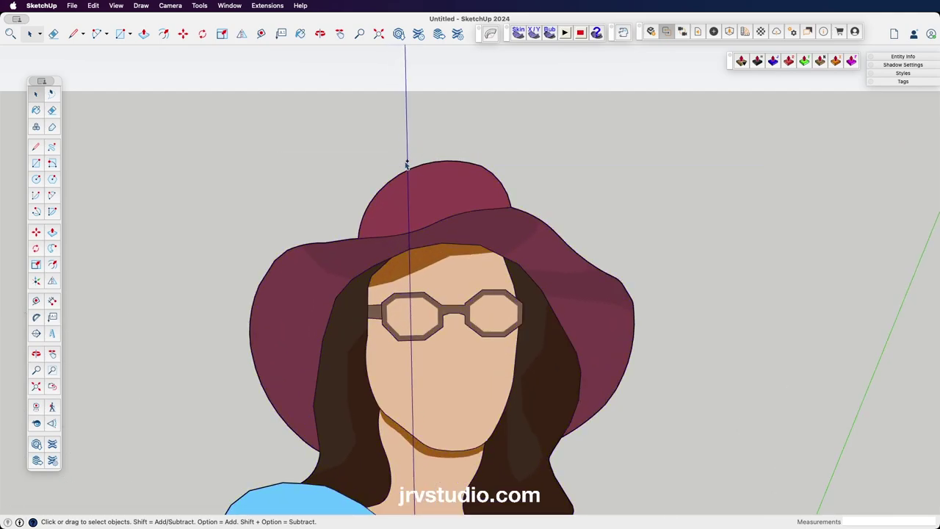
scroll(406, 163, down, 5)
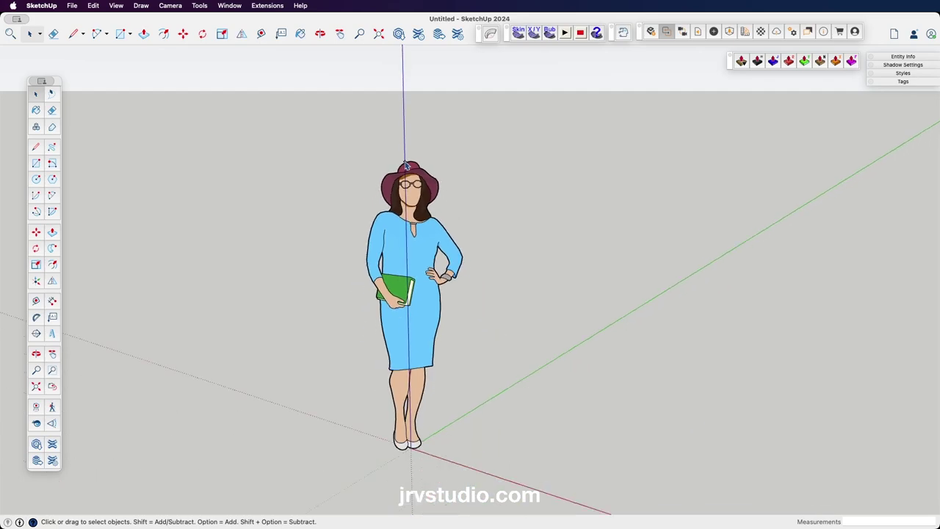
click(410, 197)
scroll(466, 250, down, 1)
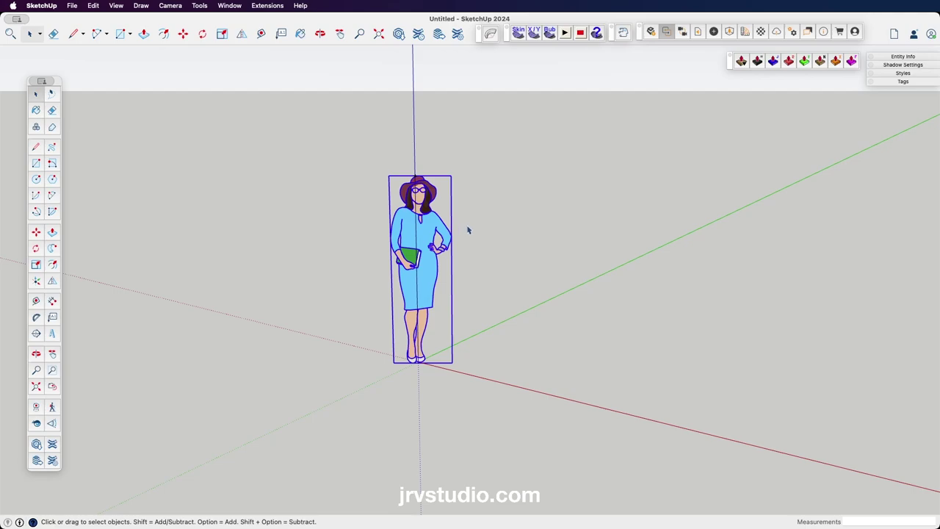
click(436, 149)
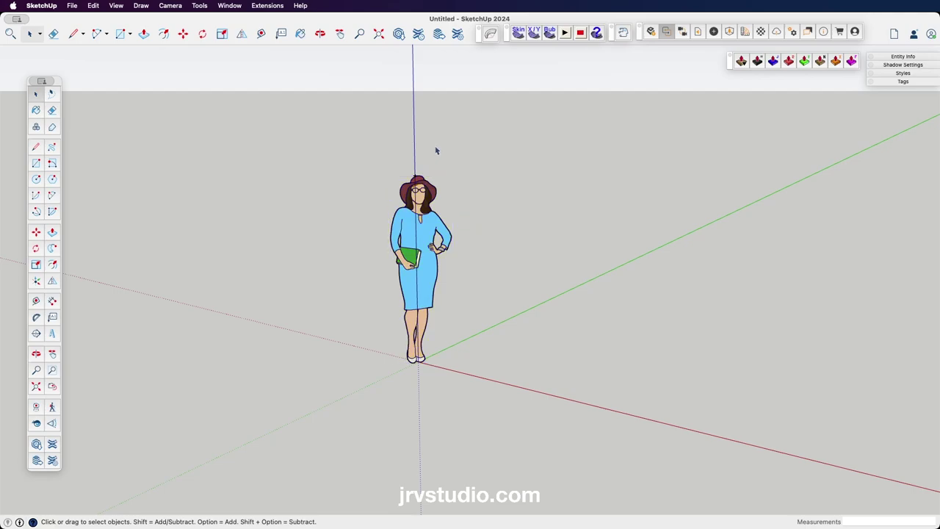
Select the scale figure and delete it.
click(429, 237)
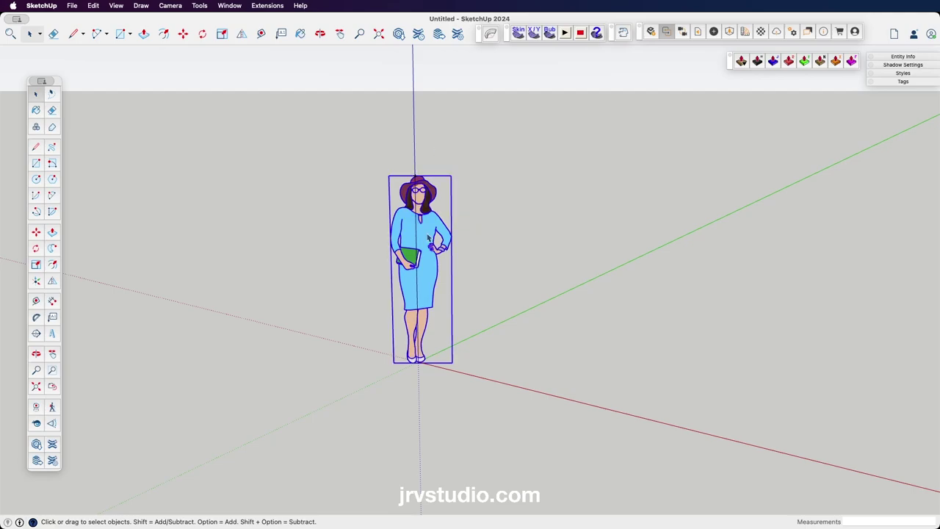
key(Delete)
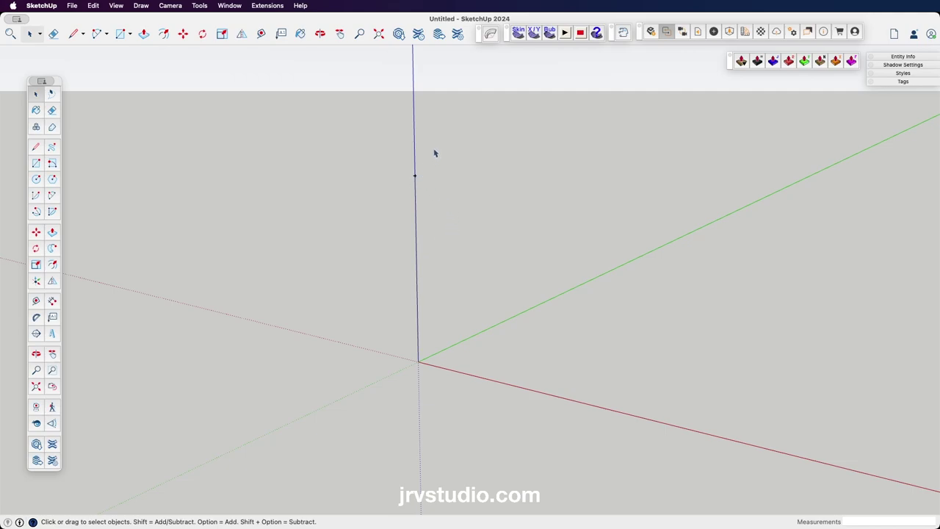
drag(434, 150, 394, 212)
scroll(416, 193, up, 3)
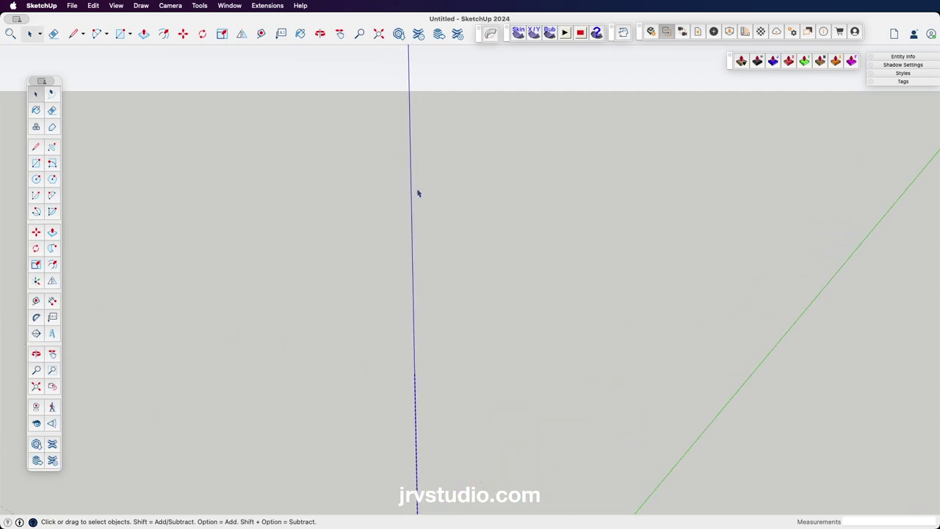
scroll(417, 190, down, 1)
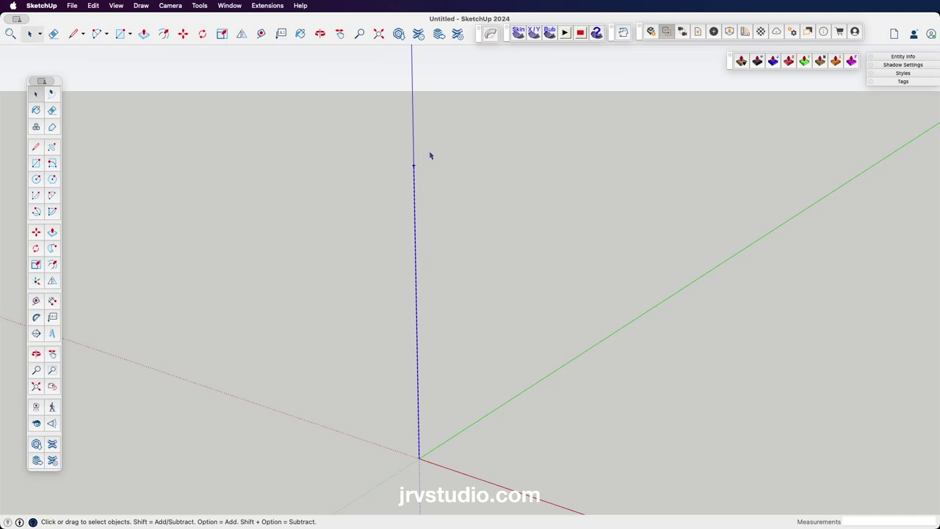
drag(451, 136, 367, 294)
scroll(441, 193, up, 2)
scroll(443, 198, down, 5)
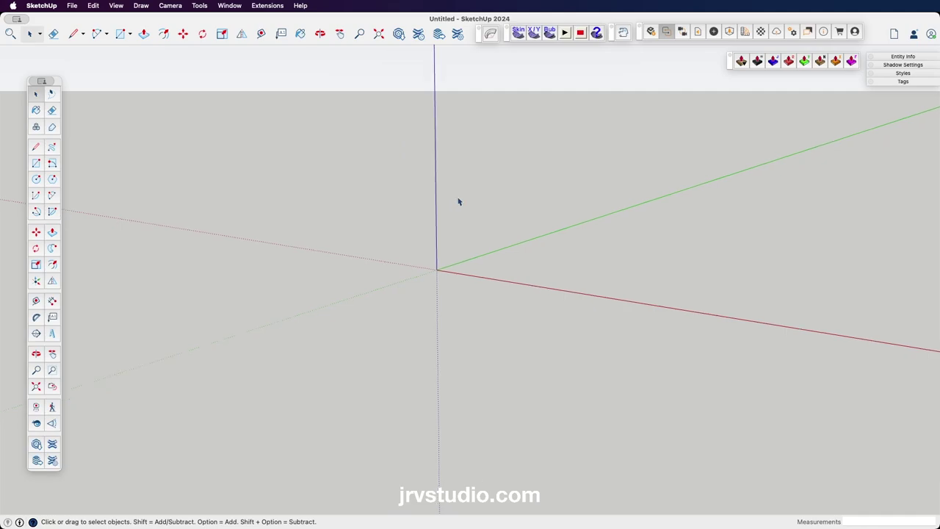
scroll(458, 201, up, 2)
scroll(458, 202, up, 2)
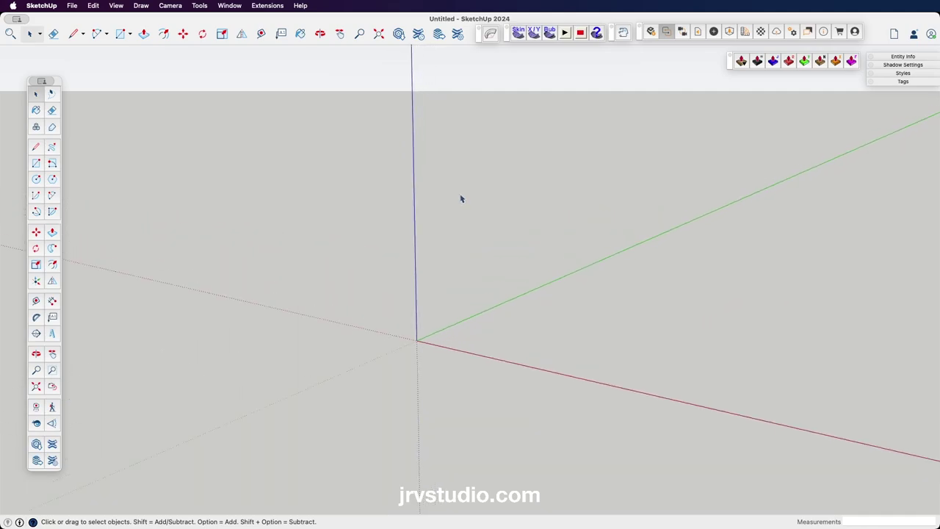
scroll(461, 198, down, 1)
scroll(461, 198, up, 1)
scroll(461, 198, up, 2)
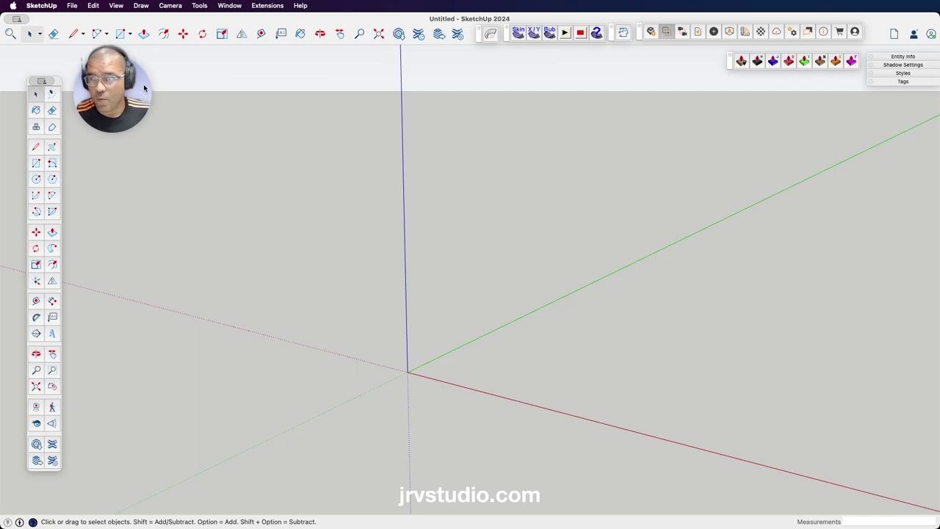
mouse_move(144, 84)
mouse_down()
mouse_move(136, 467)
mouse_move(150, 88)
mouse_move(929, 136)
mouse_move(720, 88)
mouse_move(143, 96)
mouse_up()
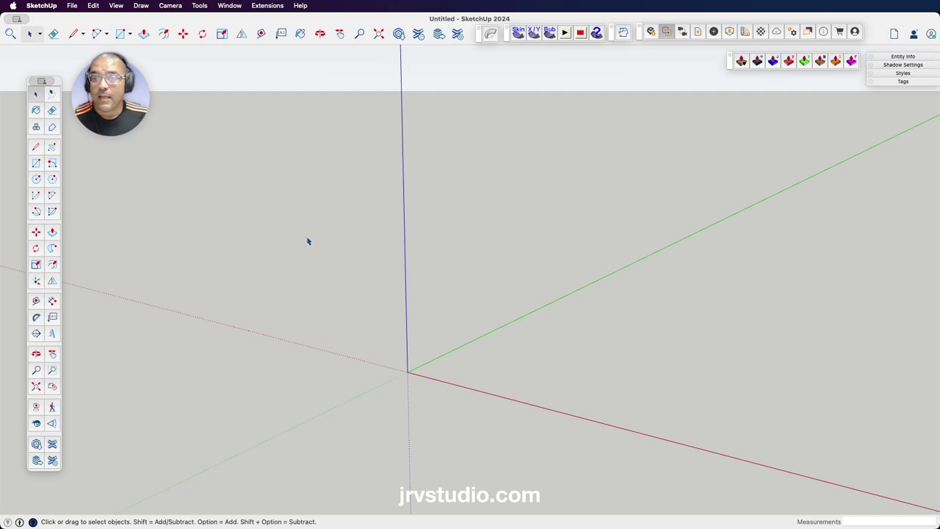
Orbit the empty scene down to a low view with the horizon mid-screen and the origin shifted left.
key(o)
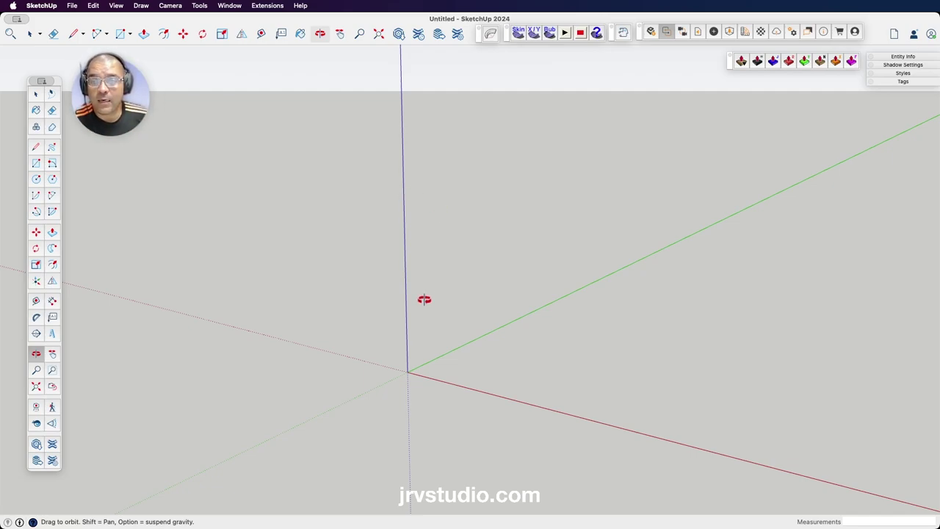
mouse_move(424, 299)
mouse_down()
mouse_move(445, 258)
mouse_move(390, 220)
mouse_move(315, 285)
mouse_move(397, 351)
mouse_move(644, 329)
mouse_move(697, 241)
mouse_move(535, 213)
mouse_move(379, 237)
mouse_move(298, 275)
mouse_move(501, 304)
mouse_move(485, 261)
mouse_move(414, 275)
mouse_move(405, 320)
mouse_move(417, 269)
mouse_move(331, 211)
mouse_move(415, 286)
mouse_up()
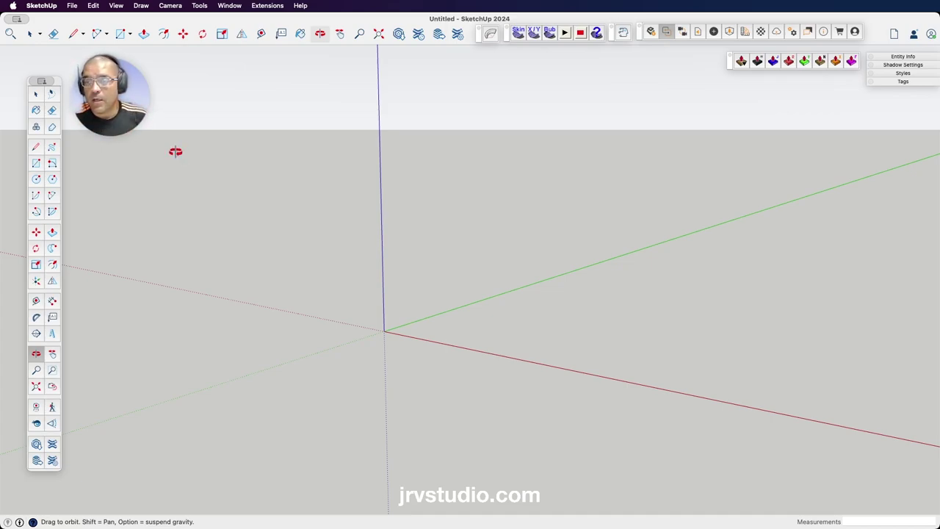
mouse_move(430, 254)
mouse_down()
mouse_move(382, 249)
mouse_move(365, 311)
mouse_move(500, 279)
mouse_move(437, 232)
mouse_move(392, 246)
mouse_move(378, 404)
mouse_move(820, 386)
mouse_move(168, 386)
mouse_move(849, 419)
mouse_move(262, 398)
mouse_move(690, 382)
mouse_move(478, 147)
mouse_move(199, 292)
mouse_move(488, 447)
mouse_move(478, 296)
mouse_move(543, 61)
mouse_move(676, 522)
mouse_move(251, 409)
mouse_move(688, 319)
mouse_move(439, 290)
mouse_move(437, 347)
mouse_up()
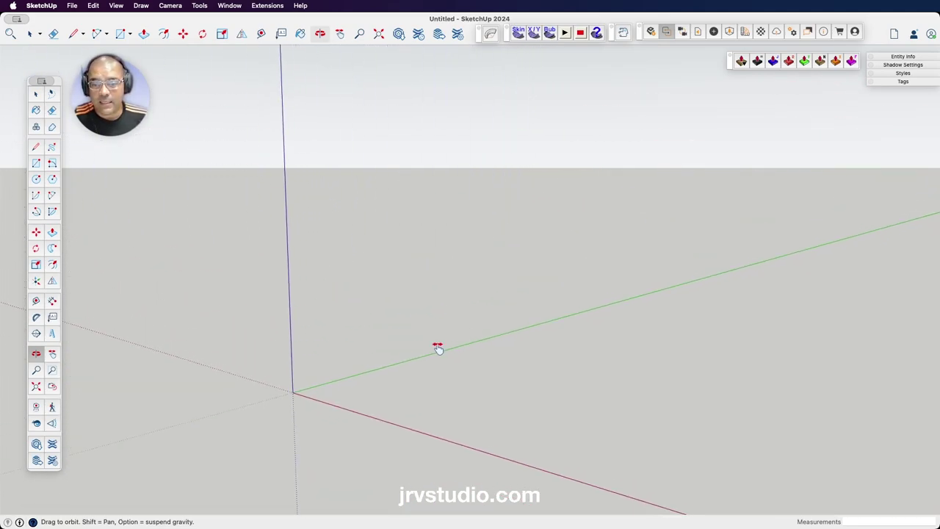
mouse_move(414, 225)
mouse_down()
mouse_move(340, 248)
mouse_move(428, 331)
mouse_move(456, 225)
mouse_move(292, 225)
mouse_move(428, 230)
mouse_move(319, 245)
mouse_move(644, 250)
mouse_move(483, 277)
mouse_move(504, 258)
mouse_move(564, 266)
mouse_move(377, 252)
mouse_move(539, 362)
mouse_move(386, 377)
mouse_move(432, 237)
mouse_move(390, 269)
mouse_move(272, 164)
mouse_move(507, 223)
mouse_move(499, 342)
mouse_move(502, 215)
mouse_move(511, 311)
mouse_move(527, 343)
mouse_move(578, 384)
mouse_move(571, 244)
mouse_move(553, 233)
mouse_move(492, 250)
mouse_move(631, 247)
mouse_move(730, 277)
mouse_move(541, 300)
mouse_move(509, 242)
mouse_move(529, 256)
mouse_move(523, 344)
mouse_move(491, 309)
mouse_move(487, 266)
mouse_move(491, 340)
mouse_move(489, 225)
mouse_move(489, 313)
mouse_up()
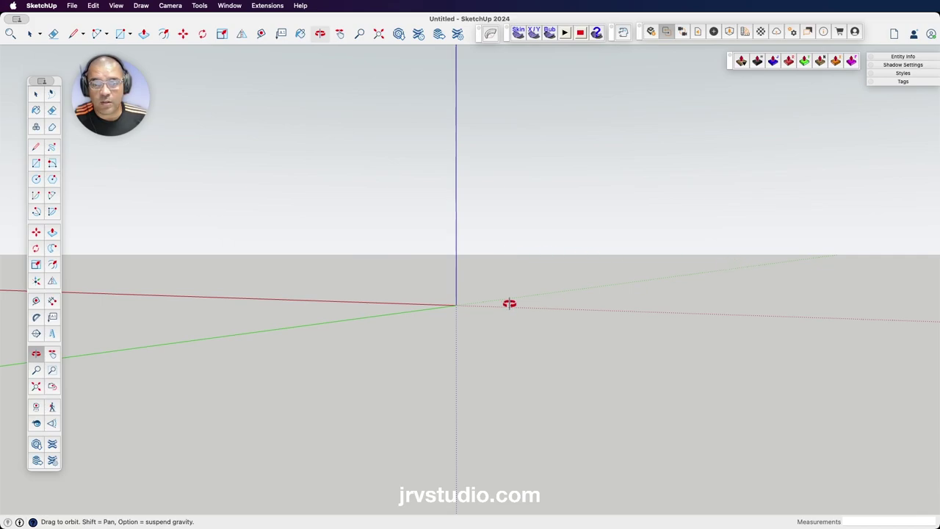
Orbit to a near ground-level view with the green axis rising up-right behind the origin.
mouse_move(508, 303)
mouse_down()
mouse_move(522, 294)
mouse_move(264, 264)
mouse_move(551, 181)
mouse_move(577, 433)
mouse_move(319, 335)
mouse_move(730, 286)
mouse_move(365, 224)
mouse_move(717, 351)
mouse_move(528, 388)
mouse_move(653, 267)
mouse_move(318, 389)
mouse_move(598, 373)
mouse_move(690, 357)
mouse_move(690, 342)
mouse_move(780, 310)
mouse_move(743, 283)
mouse_move(499, 313)
mouse_move(470, 363)
mouse_move(576, 377)
mouse_move(352, 377)
mouse_move(518, 333)
mouse_move(463, 262)
mouse_move(567, 350)
mouse_move(592, 268)
mouse_move(621, 346)
mouse_move(700, 396)
mouse_move(489, 387)
mouse_move(467, 318)
mouse_move(505, 321)
mouse_up()
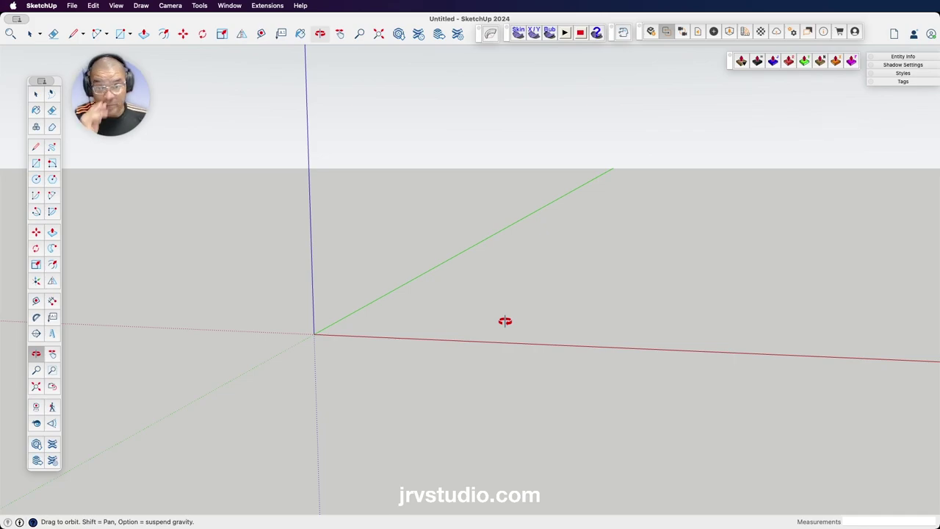
mouse_move(403, 320)
mouse_down()
mouse_move(478, 293)
mouse_move(394, 286)
mouse_move(441, 315)
mouse_move(470, 315)
mouse_move(621, 260)
mouse_move(448, 161)
mouse_move(575, 193)
mouse_move(461, 250)
mouse_move(632, 271)
mouse_move(695, 317)
mouse_move(669, 271)
mouse_move(552, 269)
mouse_move(526, 230)
mouse_move(550, 330)
mouse_move(566, 319)
mouse_move(355, 343)
mouse_move(388, 115)
mouse_move(452, 404)
mouse_move(405, 342)
mouse_move(441, 346)
mouse_move(441, 216)
mouse_move(442, 374)
mouse_move(482, 315)
mouse_move(534, 299)
mouse_move(506, 286)
mouse_move(536, 286)
mouse_up()
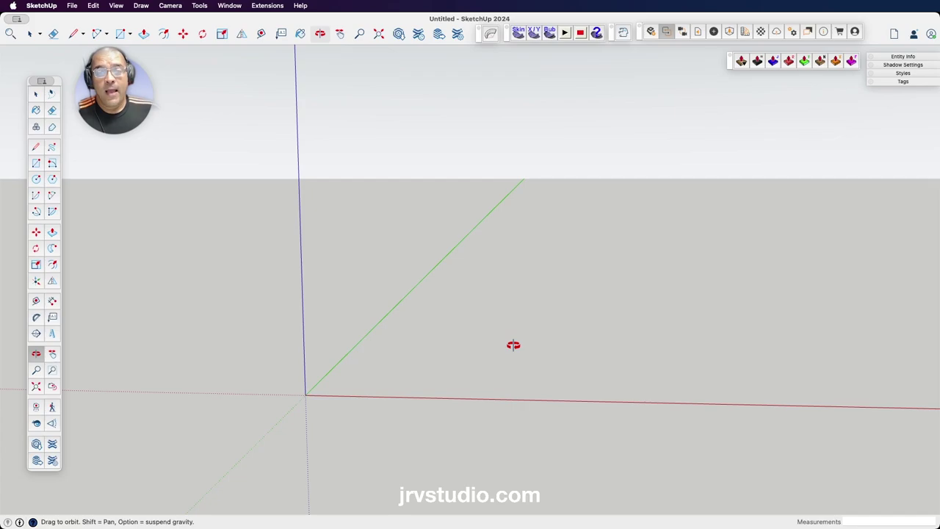
Orbit slightly, then switch to the Top standard view looking straight down on the axes.
mouse_move(537, 318)
mouse_down()
mouse_move(397, 314)
mouse_move(428, 216)
mouse_move(507, 210)
mouse_move(553, 312)
mouse_move(533, 305)
mouse_up()
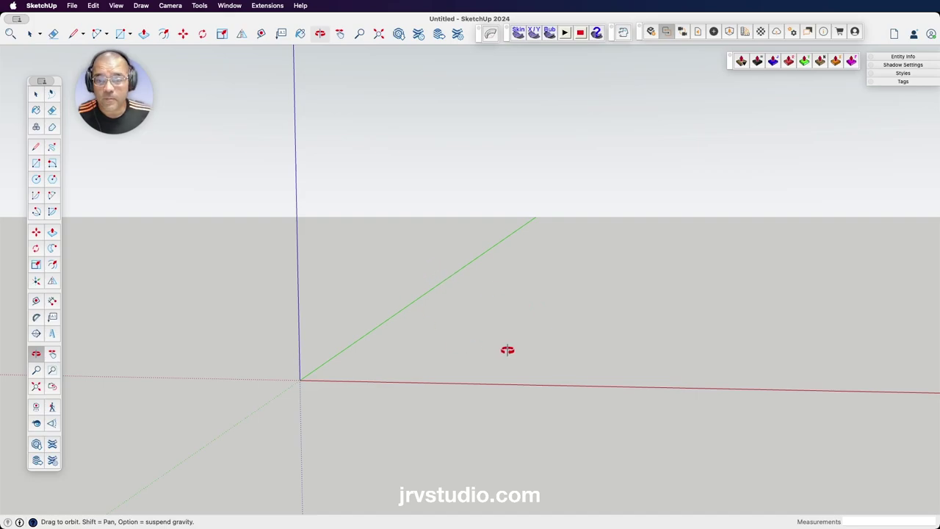
mouse_move(489, 230)
mouse_down()
mouse_move(455, 260)
mouse_move(365, 295)
mouse_move(154, 220)
mouse_move(487, 338)
mouse_move(656, 311)
mouse_move(462, 308)
mouse_move(533, 284)
mouse_move(471, 263)
mouse_up()
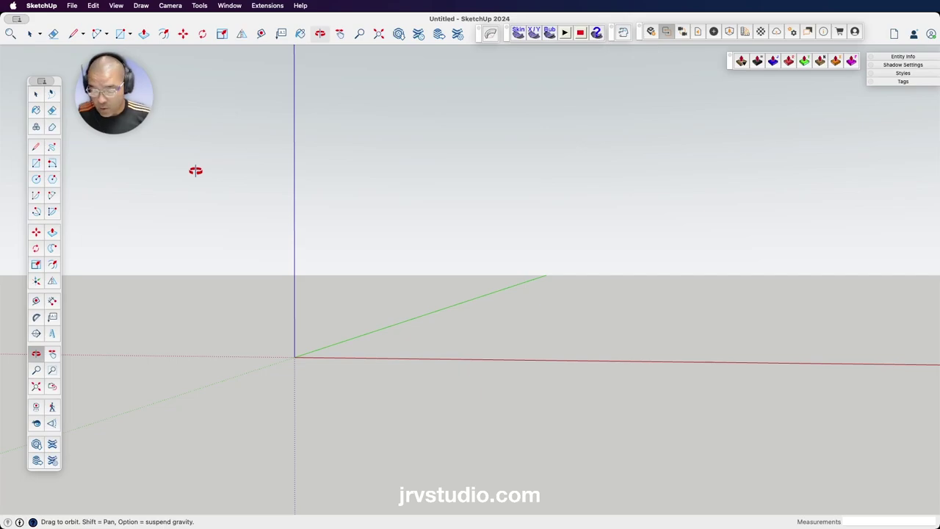
key(super+2)
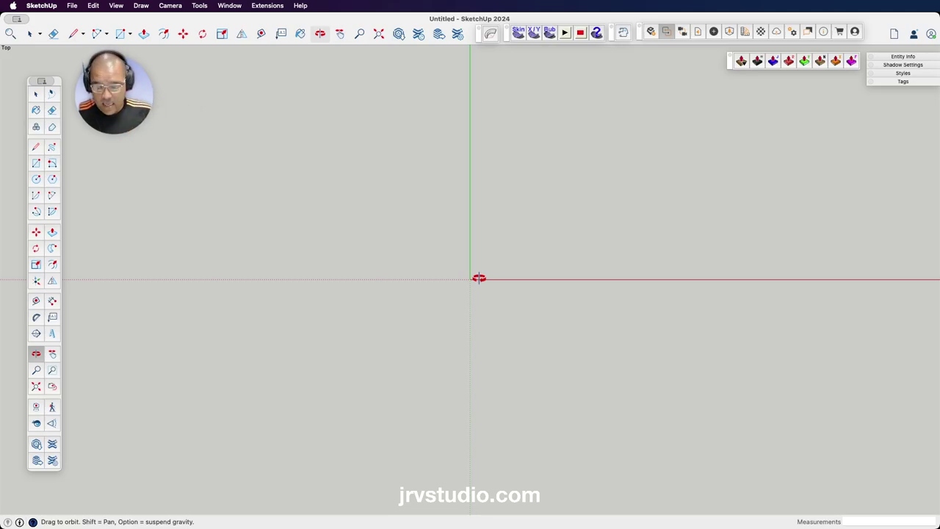
Step through the Bottom, Front and Back standard views, ending on Front.
key(super+7)
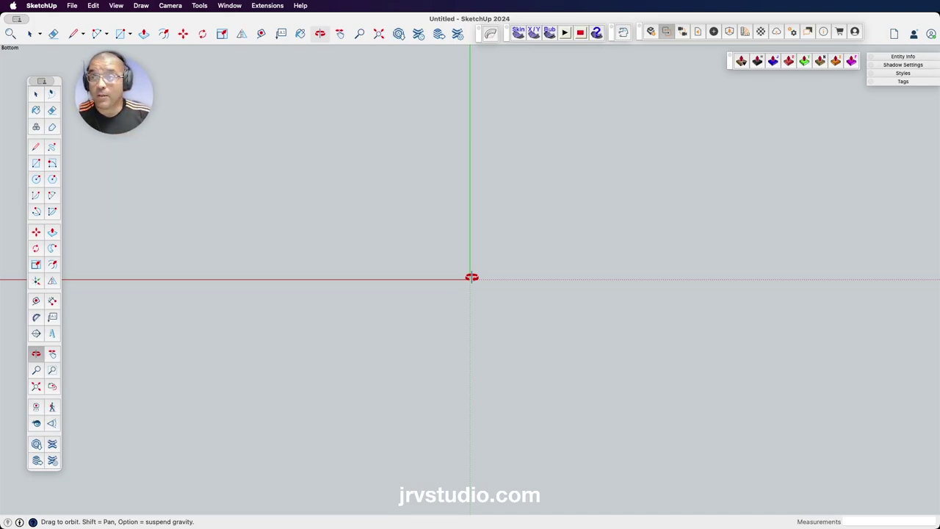
key(super+3)
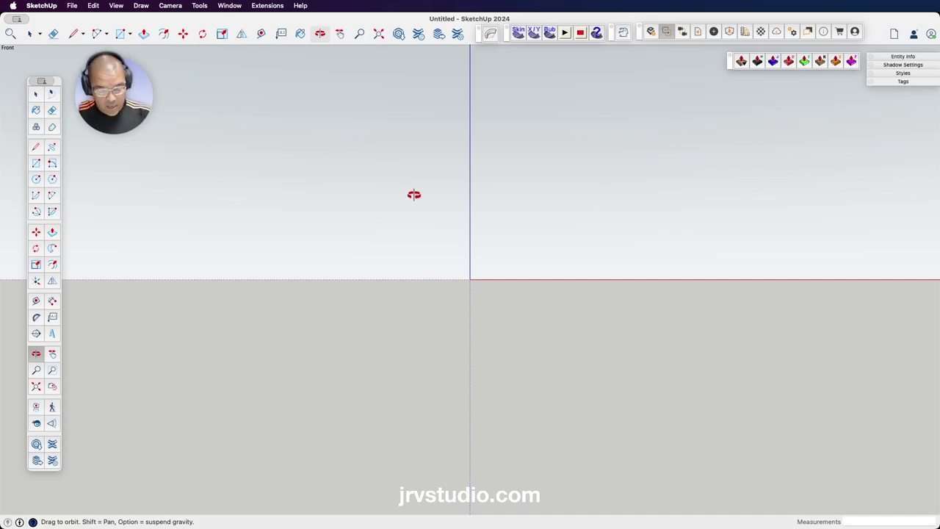
key(super+5)
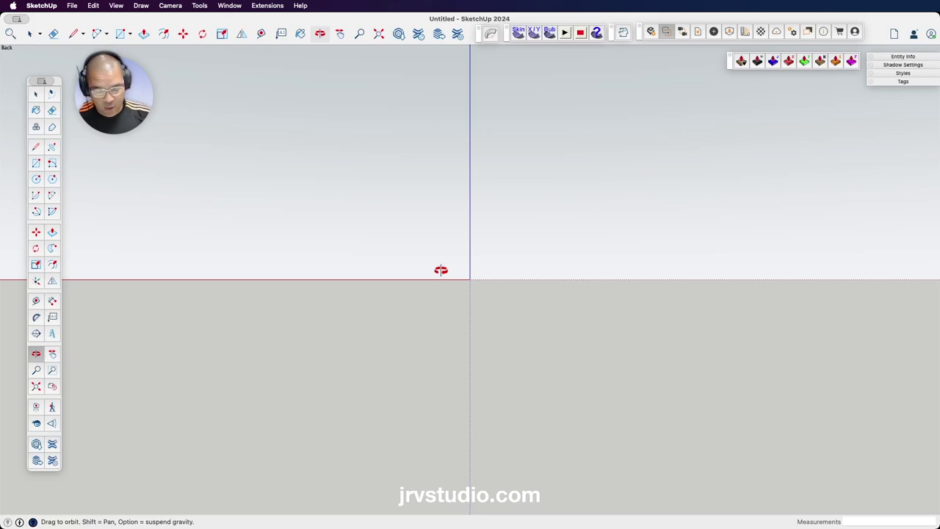
key(super+3)
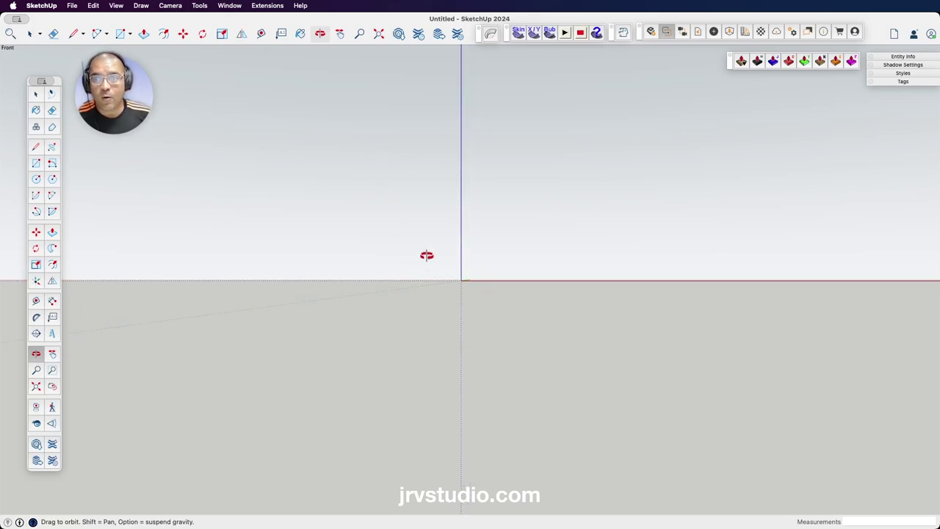
Switch the camera to Parallel Projection with the Select tool active.
click(35, 94)
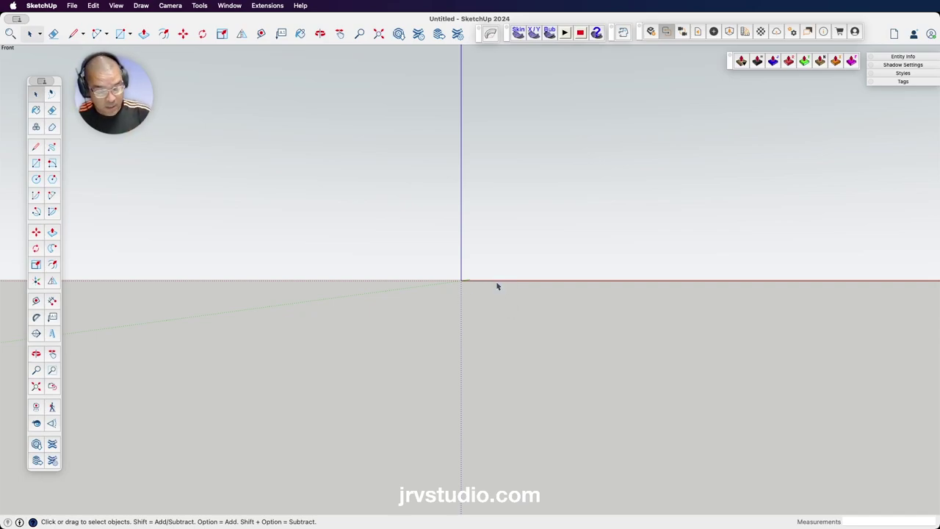
click(170, 6)
click(180, 63)
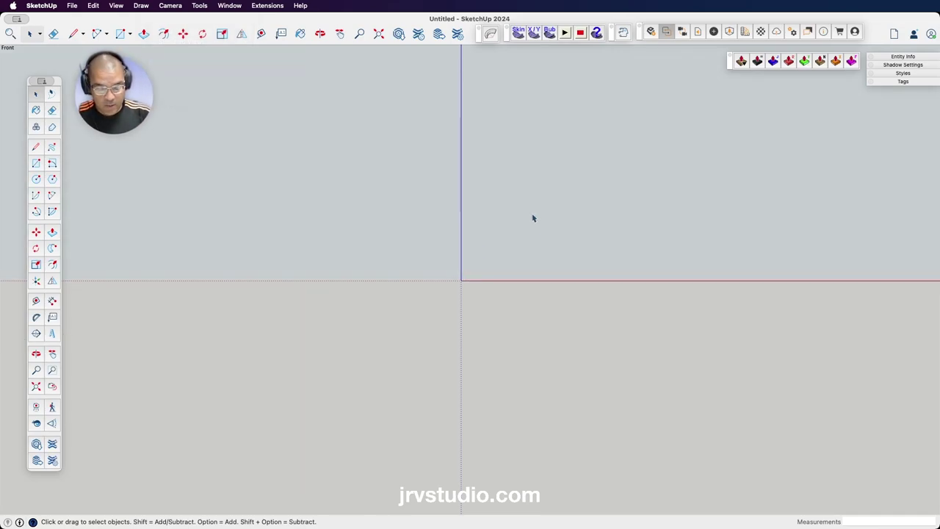
Check the Back, Left and Right standard views, finishing on the Iso view.
key(super+5)
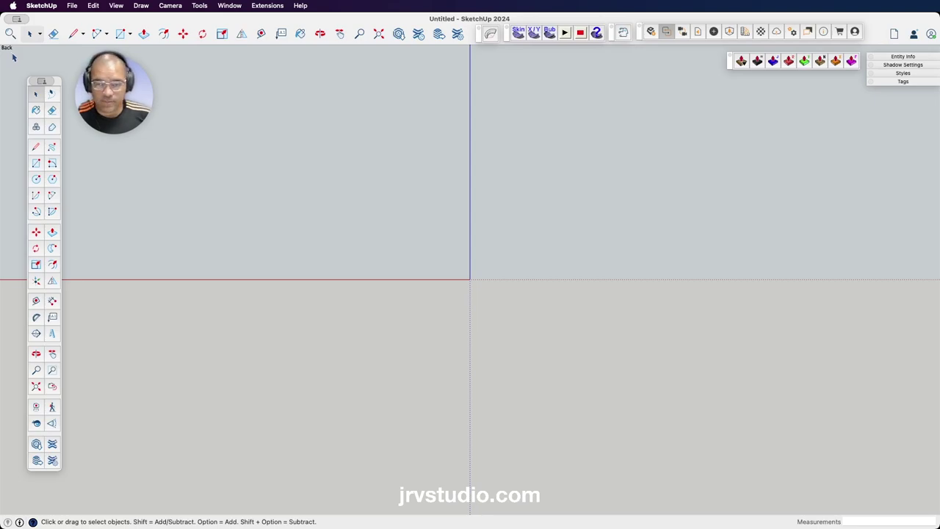
key(super+6)
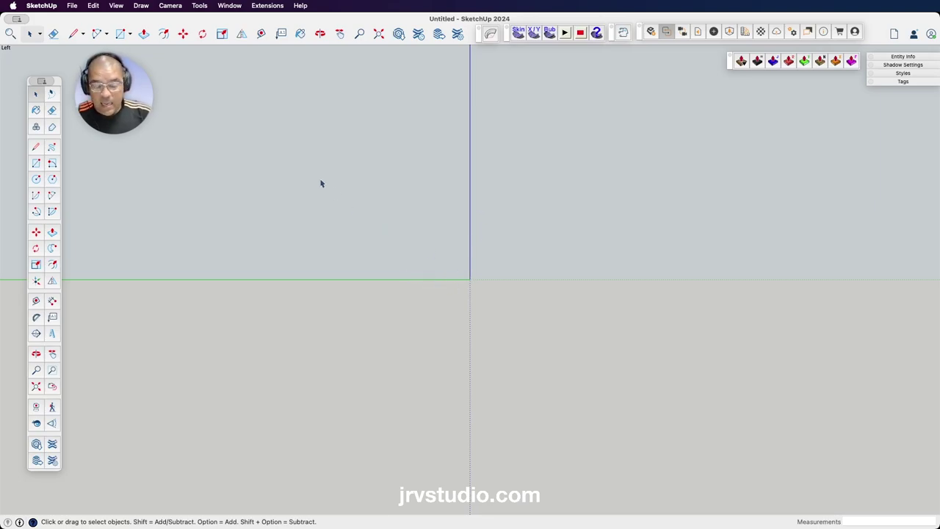
key(super+4)
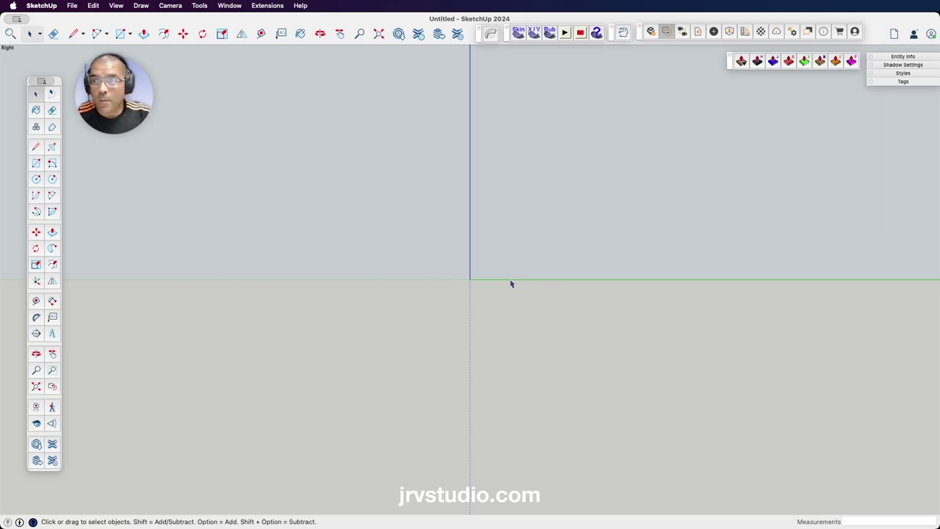
key(super+1)
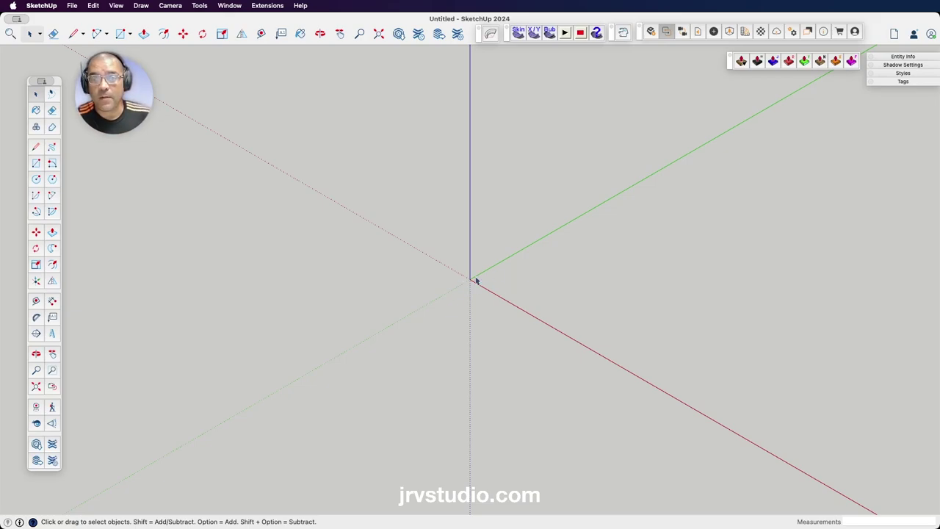
key(q)
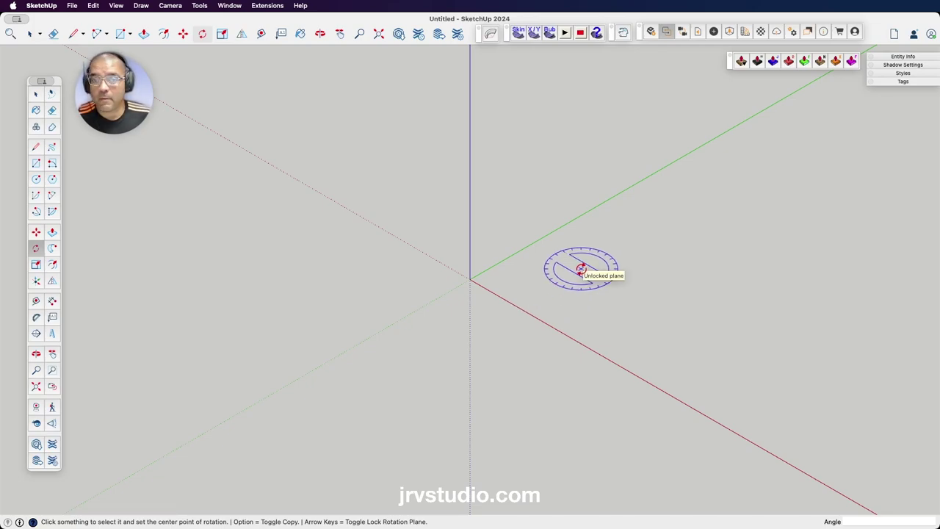
key(space)
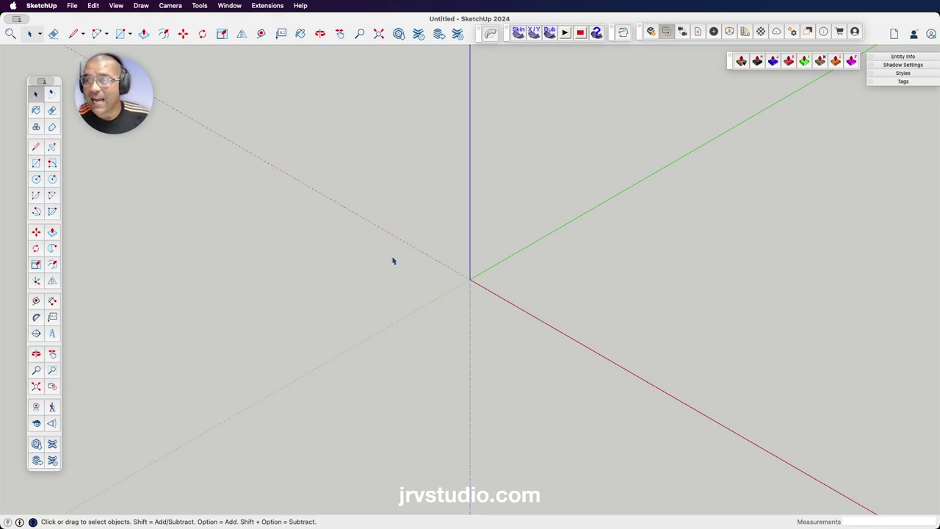
Pan the view, try the Top, Bottom and Front views, then orbit into an angled 3D view.
key(h)
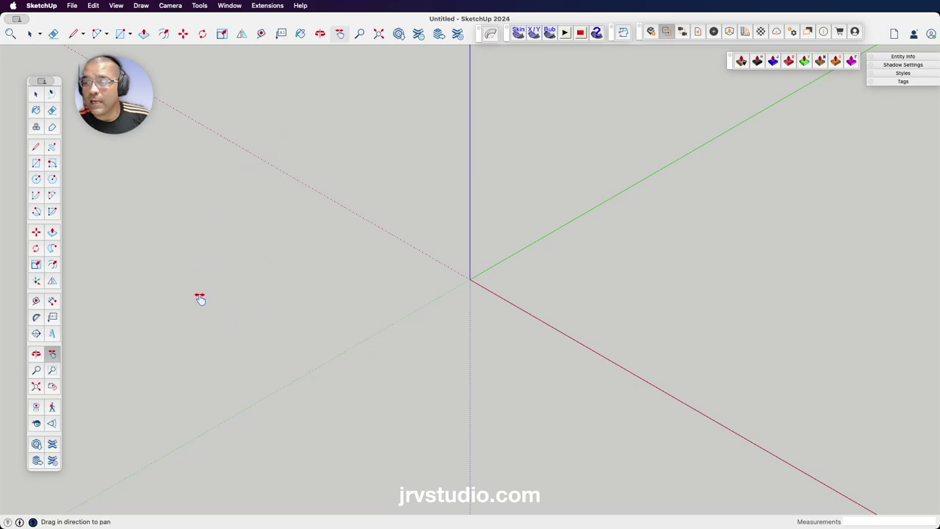
mouse_move(525, 282)
mouse_down()
mouse_move(273, 279)
mouse_move(761, 289)
mouse_move(489, 203)
mouse_move(521, 338)
mouse_move(654, 350)
mouse_move(386, 215)
mouse_move(224, 316)
mouse_move(309, 326)
mouse_move(541, 283)
mouse_move(636, 326)
mouse_move(450, 286)
mouse_move(481, 283)
mouse_move(489, 306)
mouse_move(257, 223)
mouse_move(473, 306)
mouse_move(443, 185)
mouse_move(316, 183)
mouse_move(486, 237)
mouse_move(515, 296)
mouse_move(566, 275)
mouse_move(447, 284)
mouse_move(411, 323)
mouse_move(411, 235)
mouse_move(453, 294)
mouse_move(411, 254)
mouse_move(482, 338)
mouse_move(430, 258)
mouse_move(361, 287)
mouse_move(387, 238)
mouse_up()
key(o)
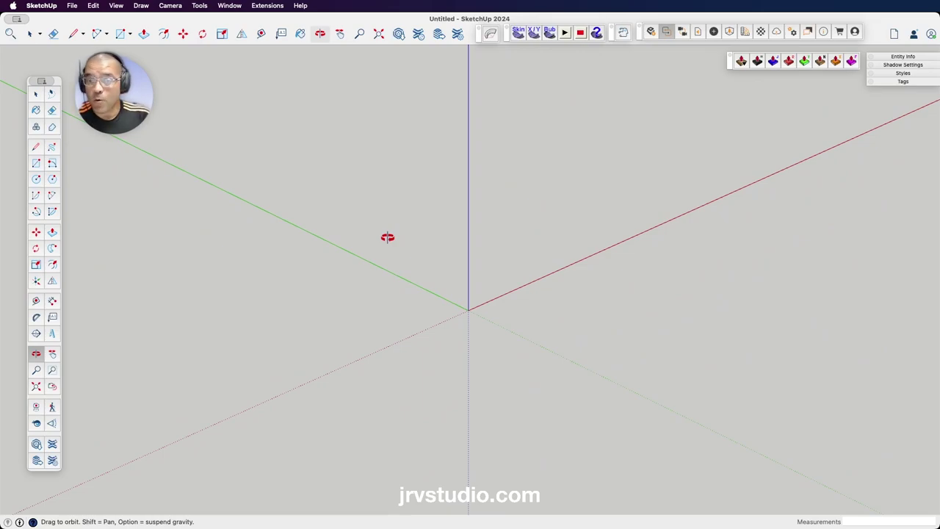
key(super+2)
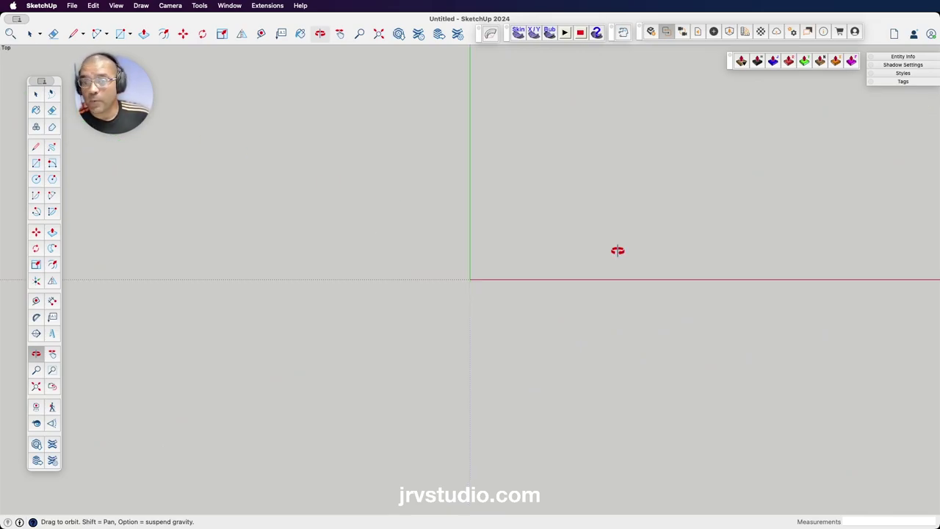
key(super+7)
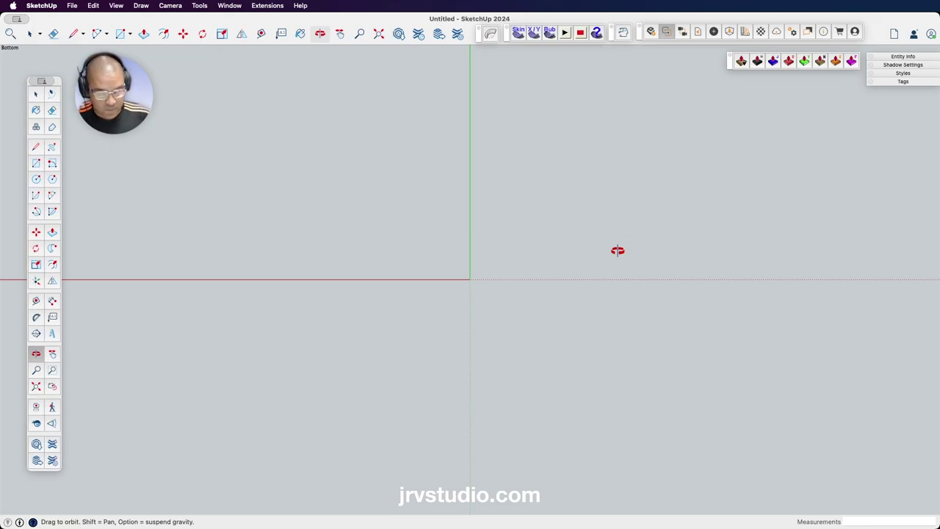
key(super+3)
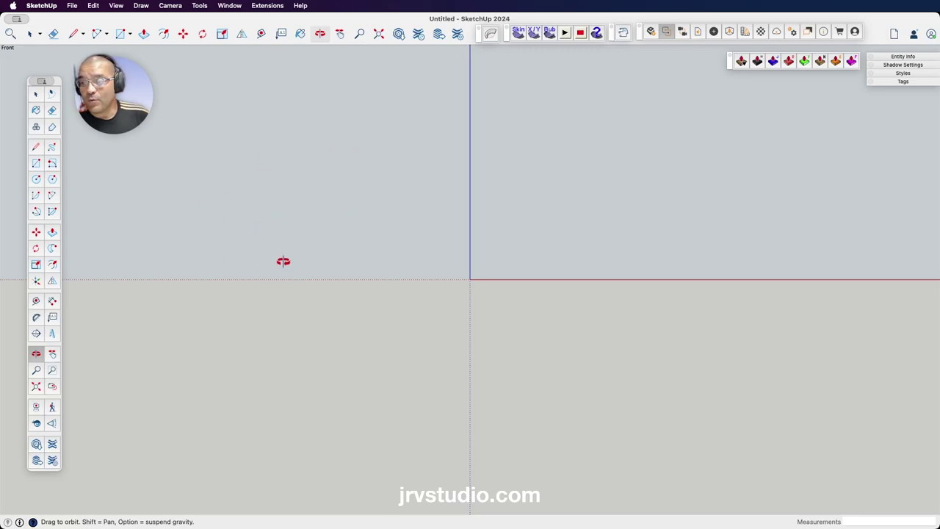
mouse_move(600, 220)
mouse_down()
mouse_move(617, 241)
mouse_move(499, 279)
mouse_move(493, 142)
mouse_move(569, 309)
mouse_move(581, 241)
mouse_move(432, 216)
mouse_up()
Switch the camera back to Perspective and tilt the axes slightly.
click(167, 6)
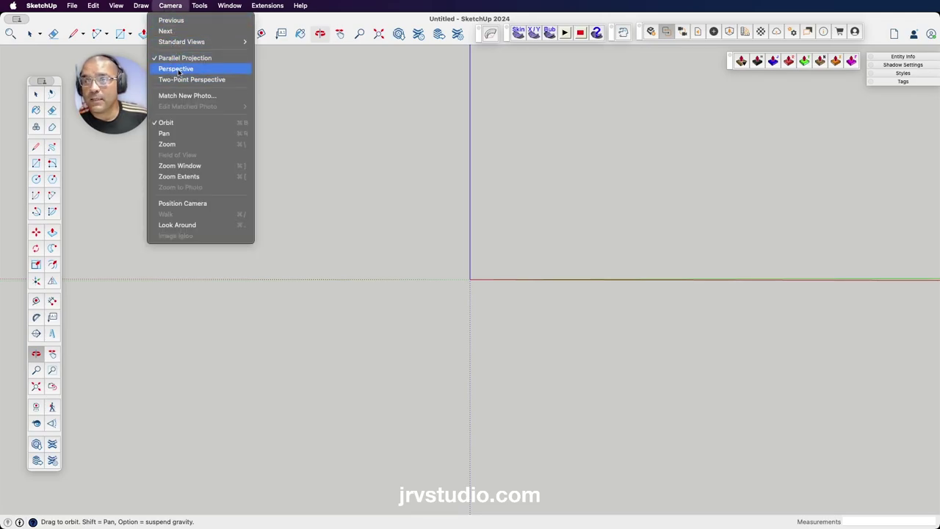
click(178, 71)
mouse_move(541, 263)
mouse_down()
mouse_move(506, 295)
mouse_move(373, 334)
mouse_move(529, 361)
mouse_move(633, 279)
mouse_move(710, 321)
mouse_move(485, 265)
mouse_move(518, 309)
mouse_move(548, 270)
mouse_move(531, 247)
mouse_move(426, 233)
mouse_move(325, 338)
mouse_move(565, 298)
mouse_move(503, 259)
mouse_move(443, 318)
mouse_move(458, 275)
mouse_move(511, 281)
mouse_move(449, 301)
mouse_move(545, 290)
mouse_move(502, 300)
mouse_up()
Pan so the axes origin sits toward the lower left, returning to the Select tool.
key(space)
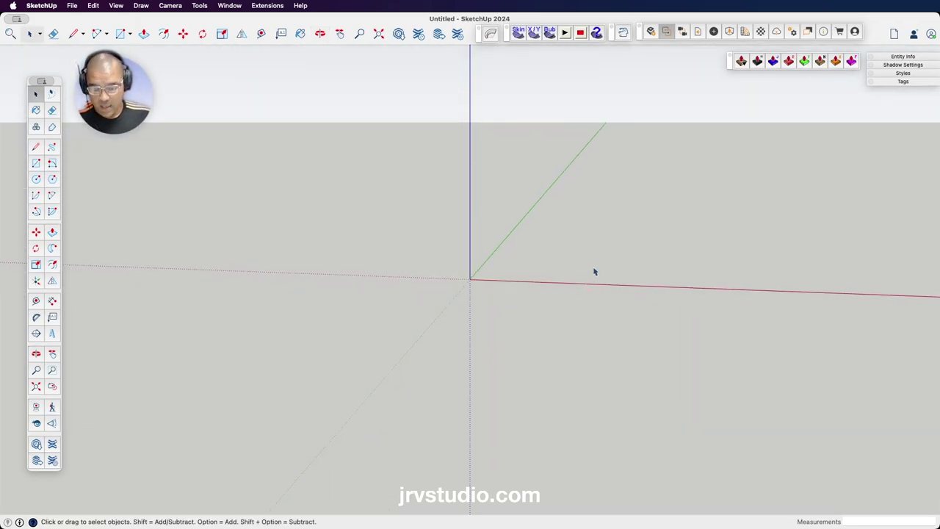
key(h)
mouse_move(633, 258)
mouse_down()
mouse_move(472, 369)
mouse_move(481, 365)
mouse_move(432, 367)
mouse_up()
click(36, 94)
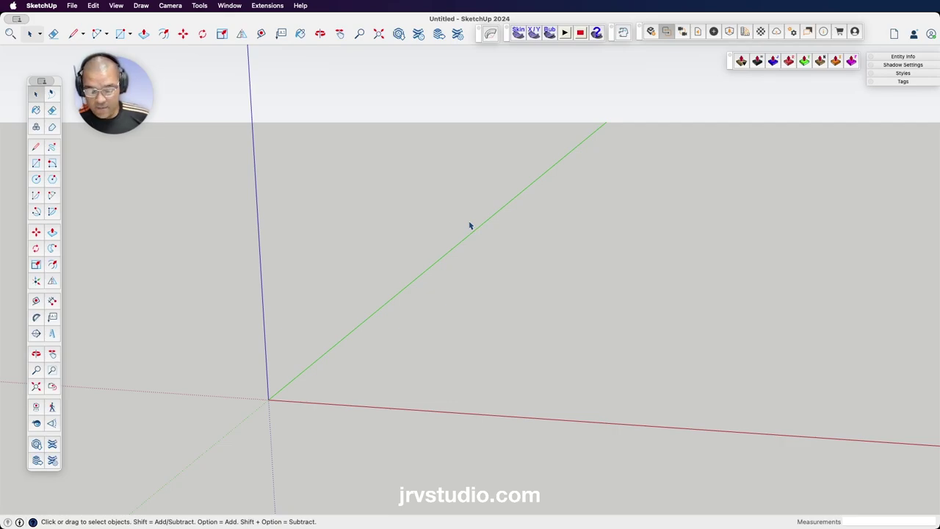
With the Line tool, draw a 10' edge from the origin along the green axis.
key(l)
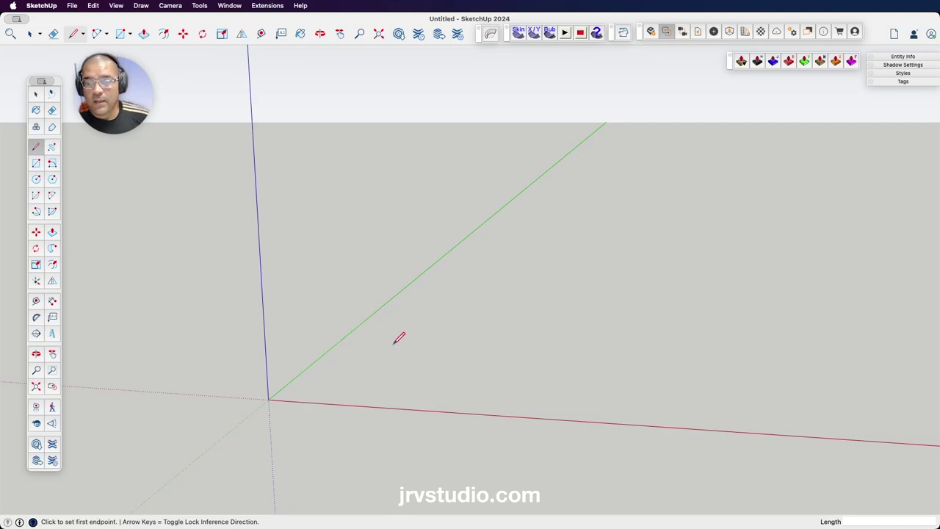
click(269, 398)
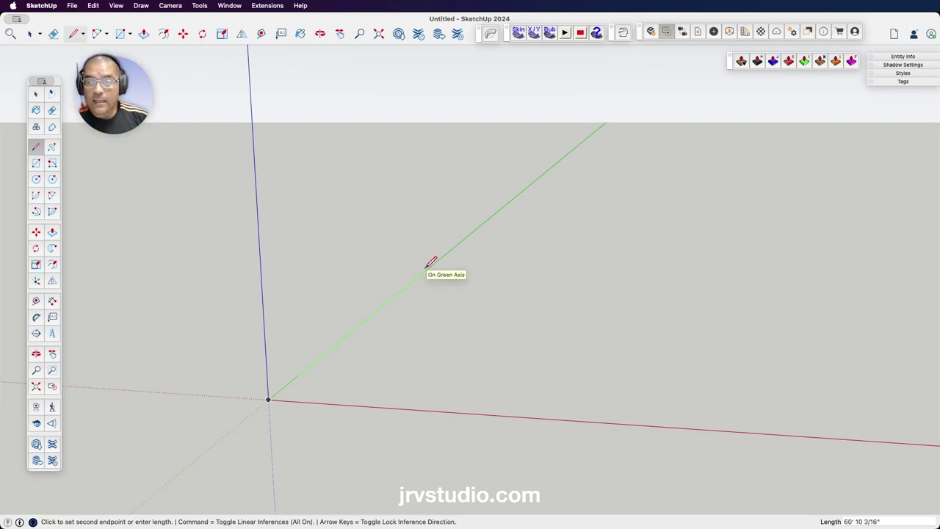
text(10)
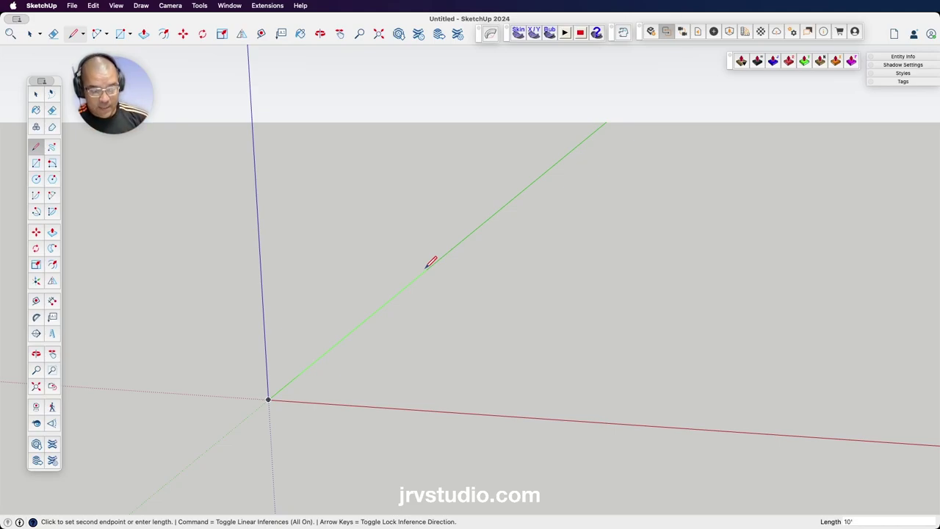
key(Return)
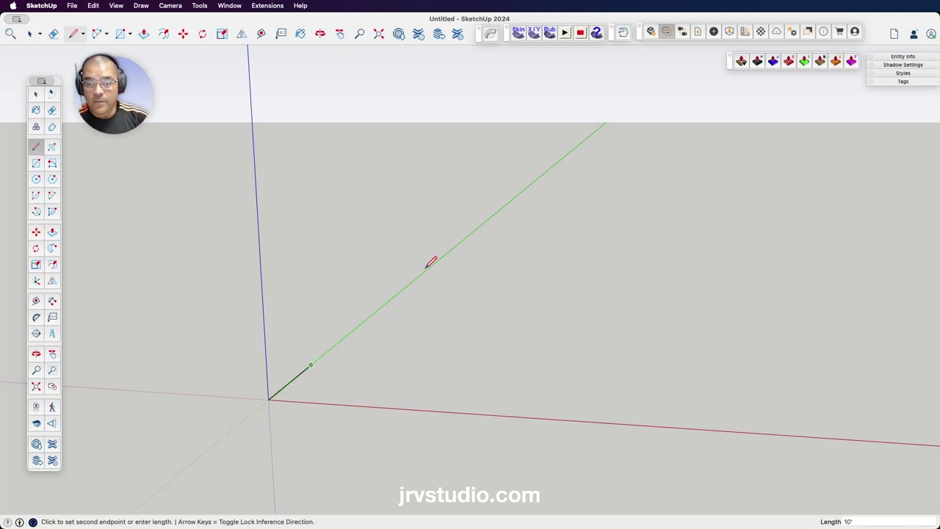
Zoom in and draw a 5' edge parallel to the red axis from the first line's end.
scroll(309, 372, up, 2)
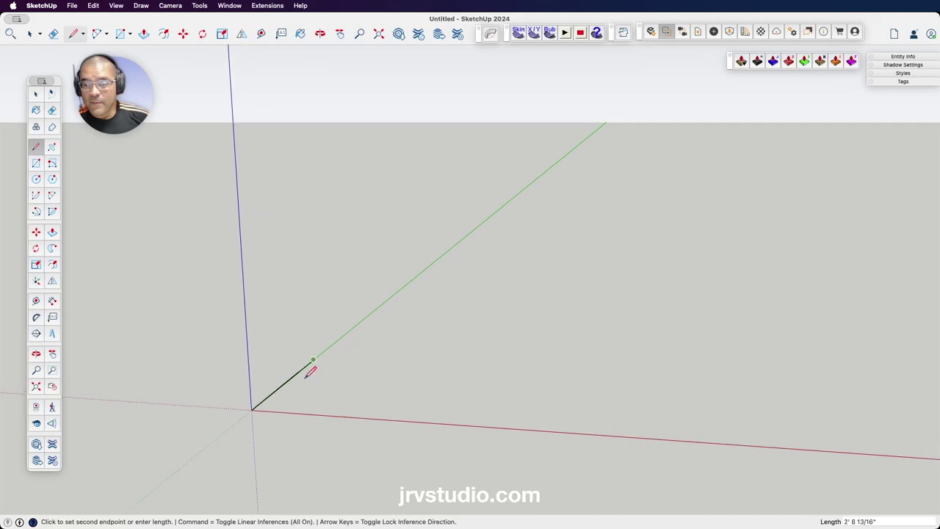
scroll(307, 375, up, 3)
scroll(311, 373, up, 2)
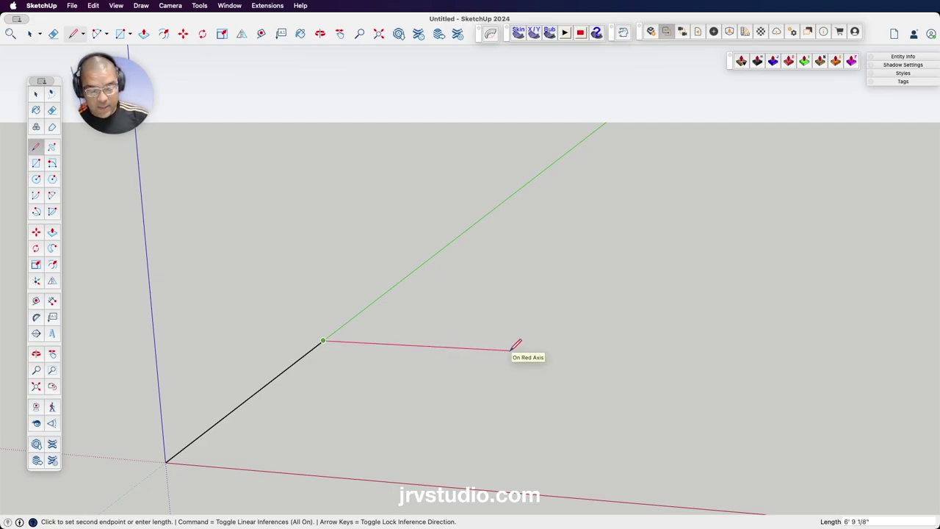
text(5)
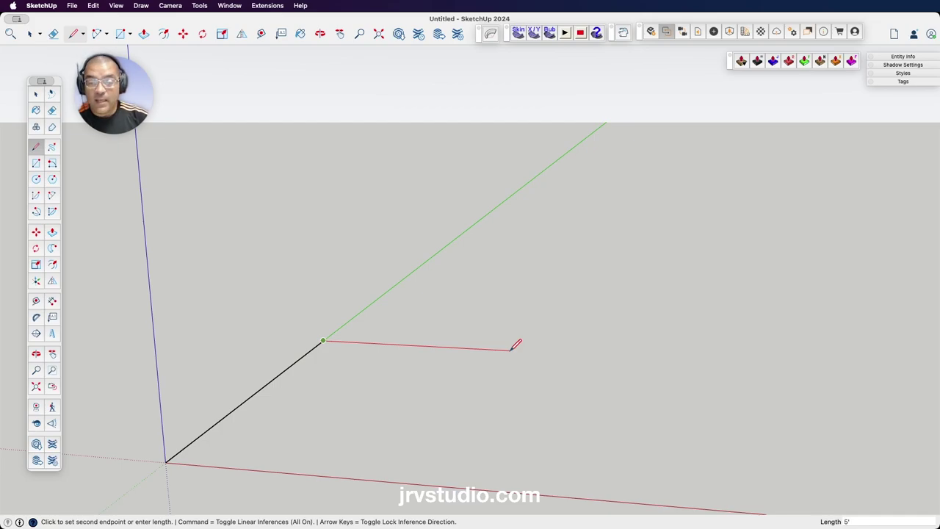
key(Return)
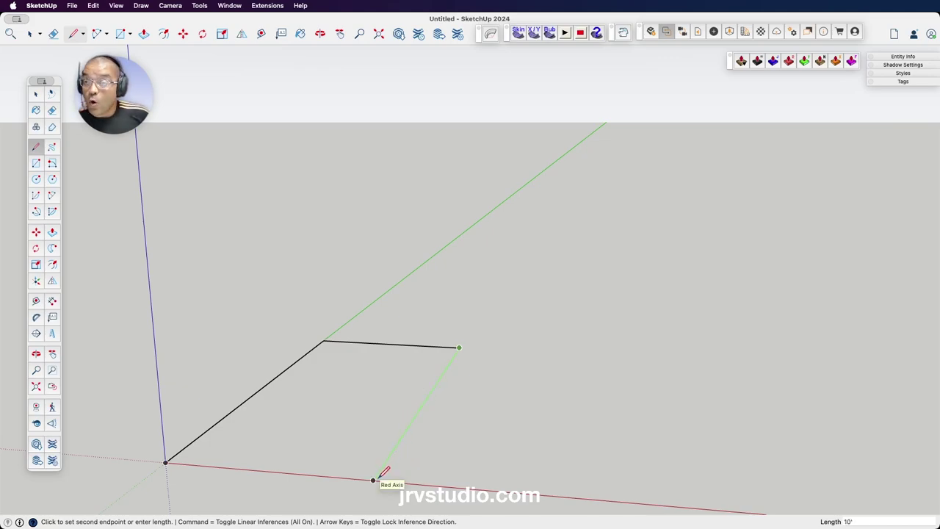
Add a 10' edge to the red axis and close at the origin, forming a 10' by 5' face.
text(10)
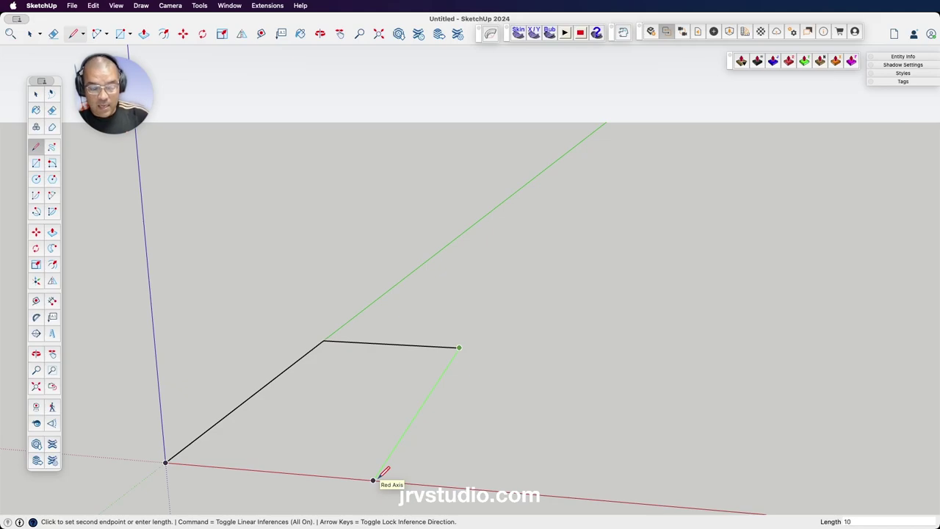
text(')
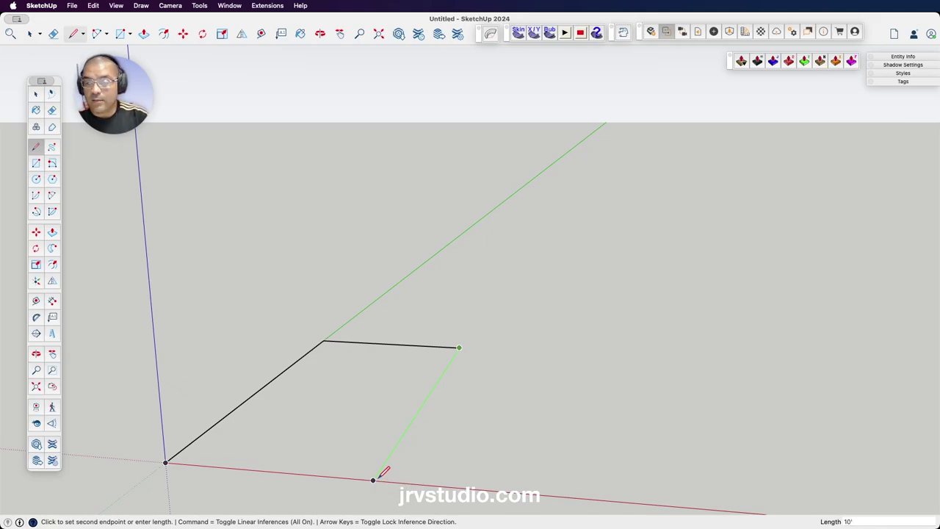
key(Return)
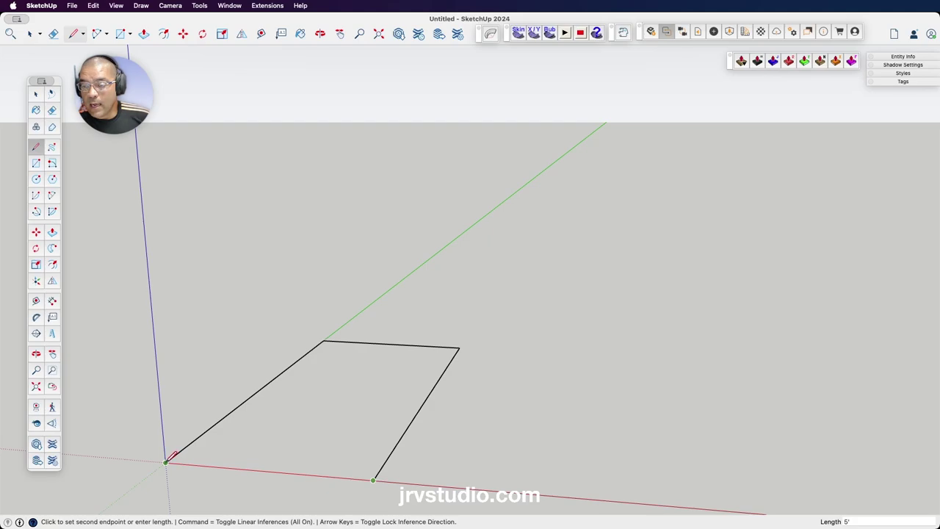
click(166, 461)
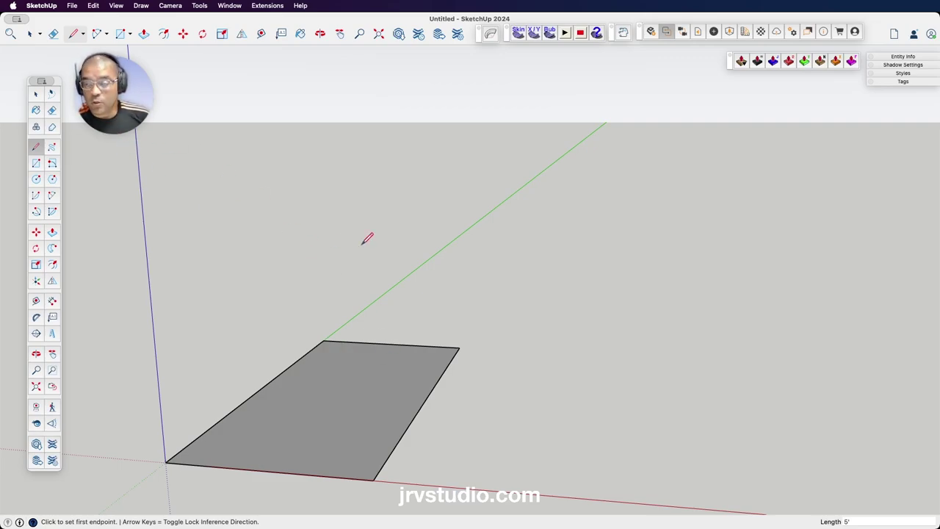
Orbit around the 10' by 5' rectangle, then cycle through the Front, Back and Bottom standard views.
key(space)
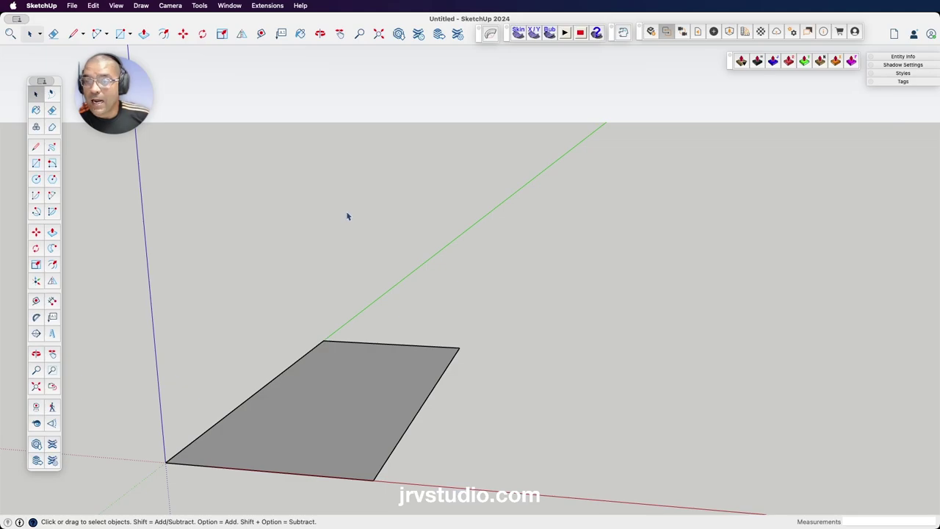
key(o)
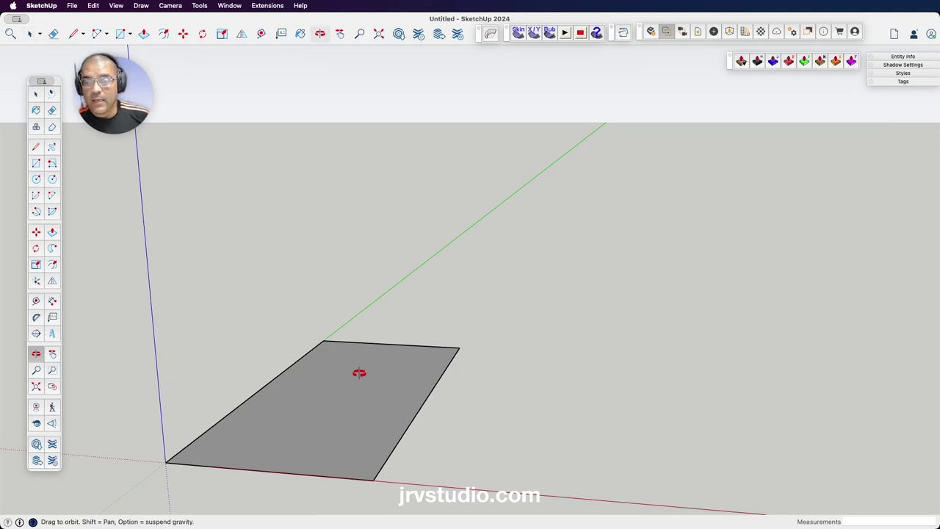
mouse_move(360, 372)
mouse_down()
mouse_move(401, 286)
mouse_move(451, 221)
mouse_move(367, 340)
mouse_move(274, 424)
mouse_move(245, 466)
mouse_move(461, 294)
mouse_move(546, 142)
mouse_move(545, 109)
mouse_move(368, 411)
mouse_move(419, 243)
mouse_move(487, 144)
mouse_move(288, 409)
mouse_move(466, 155)
mouse_move(365, 342)
mouse_move(242, 462)
mouse_move(116, 321)
mouse_move(300, 438)
mouse_move(436, 300)
mouse_move(183, 415)
mouse_move(279, 423)
mouse_up()
mouse_move(292, 381)
mouse_down()
mouse_move(342, 367)
mouse_move(348, 387)
mouse_up()
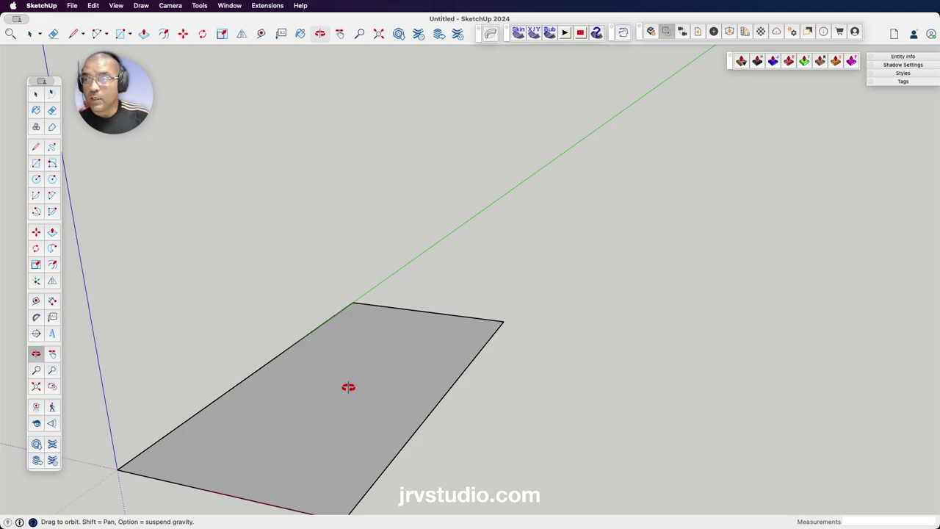
key(super+3)
key(super+5)
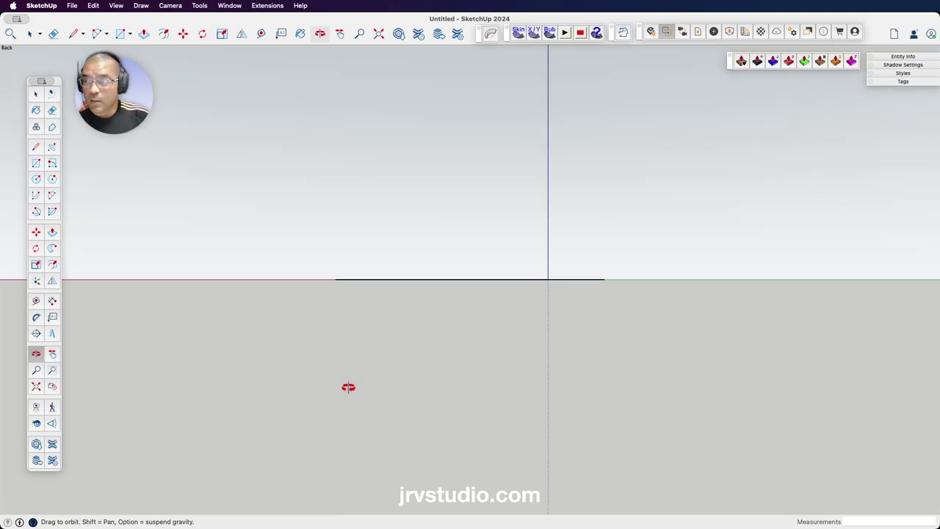
key(super+7)
Switch to the Top standard view and set the camera to Parallel Projection.
key(super+2)
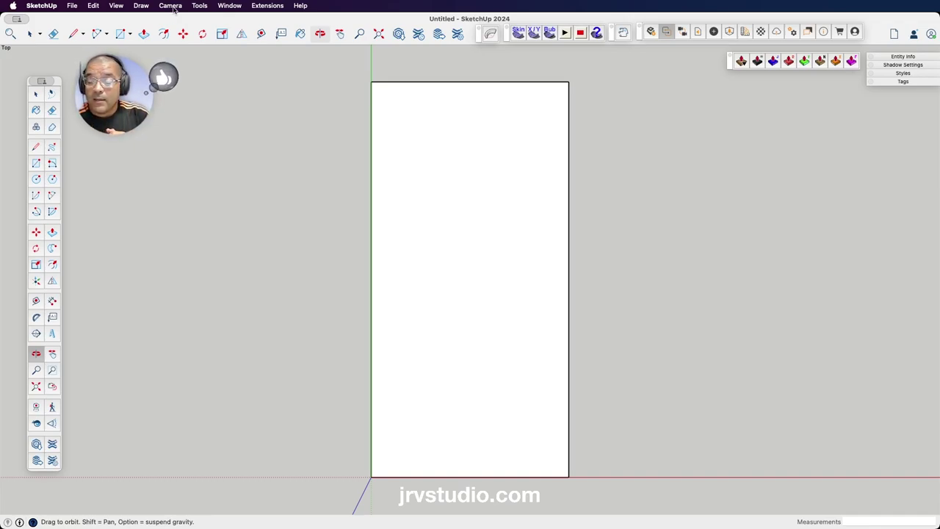
click(171, 6)
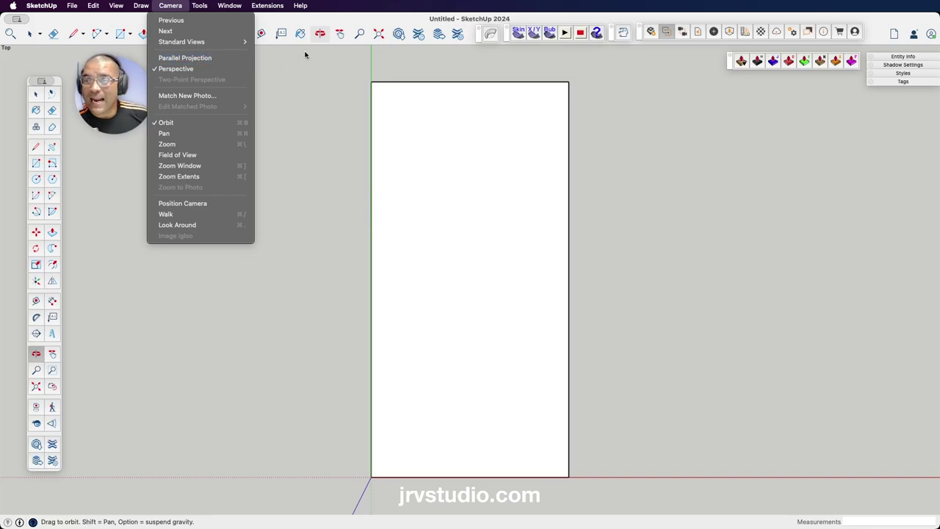
click(302, 20)
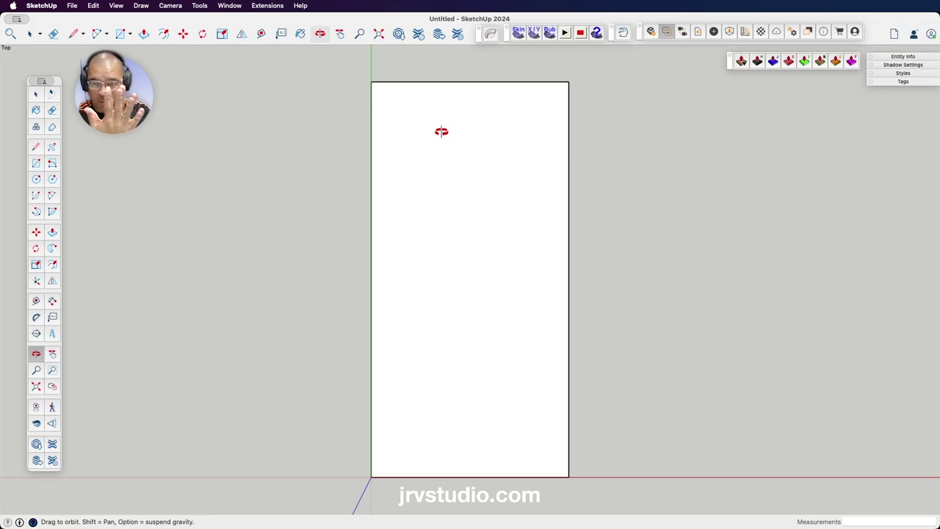
click(172, 6)
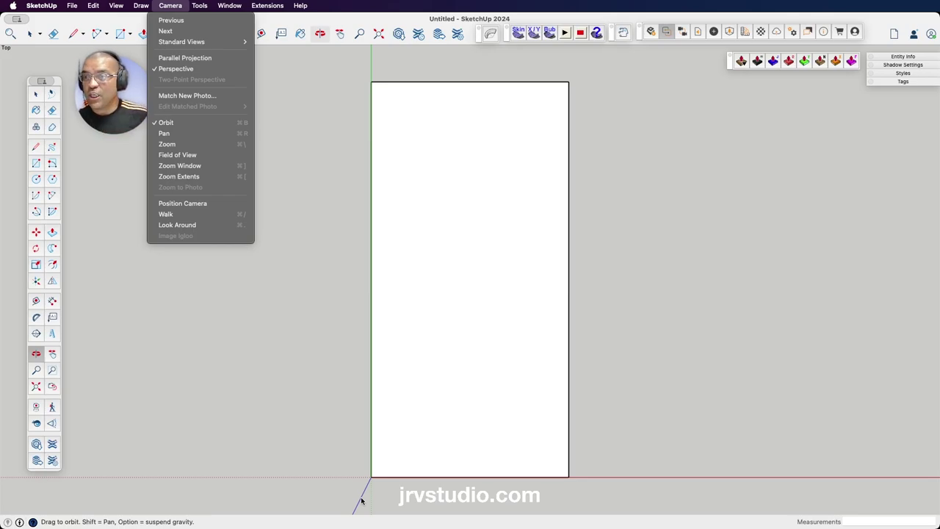
click(198, 59)
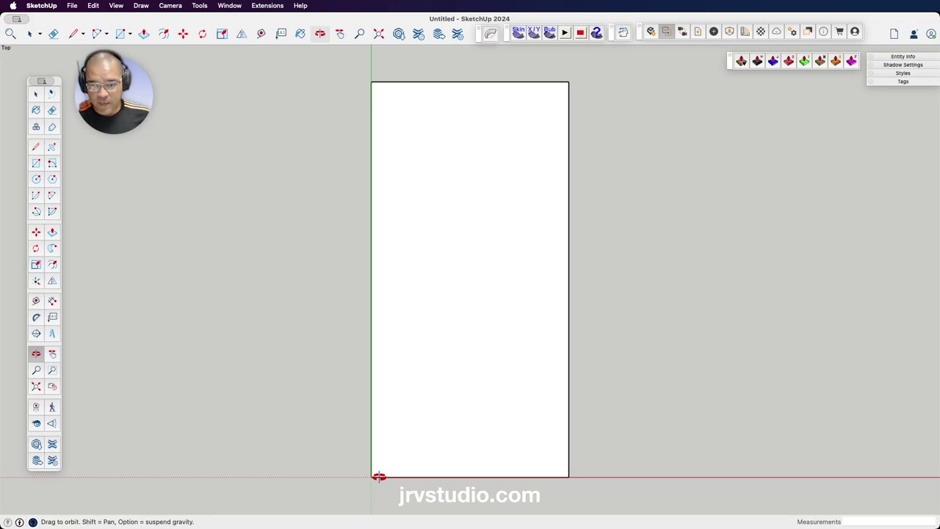
Pan the view so the rectangle sits at the left of the window.
key(h)
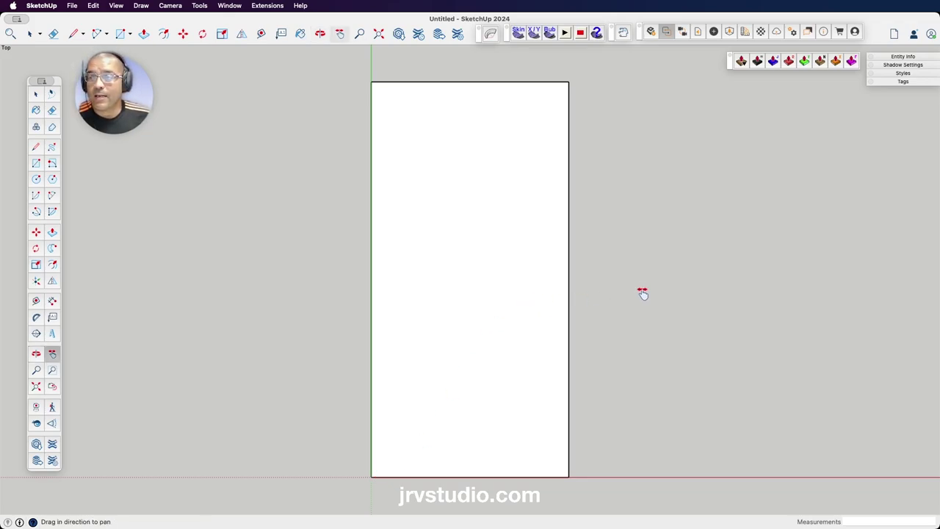
mouse_move(710, 294)
mouse_down()
mouse_move(537, 311)
mouse_move(684, 302)
mouse_move(563, 279)
mouse_move(449, 281)
mouse_up()
mouse_move(647, 320)
mouse_down()
mouse_move(604, 348)
mouse_move(673, 375)
mouse_move(663, 313)
mouse_move(671, 311)
mouse_up()
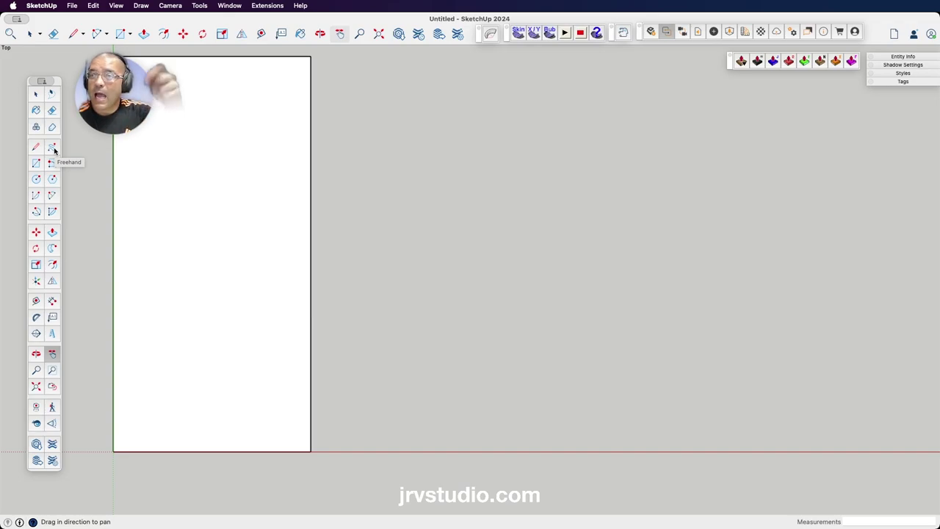
Use the Freehand tool to draw a closed blob loop right of the rectangle.
click(53, 147)
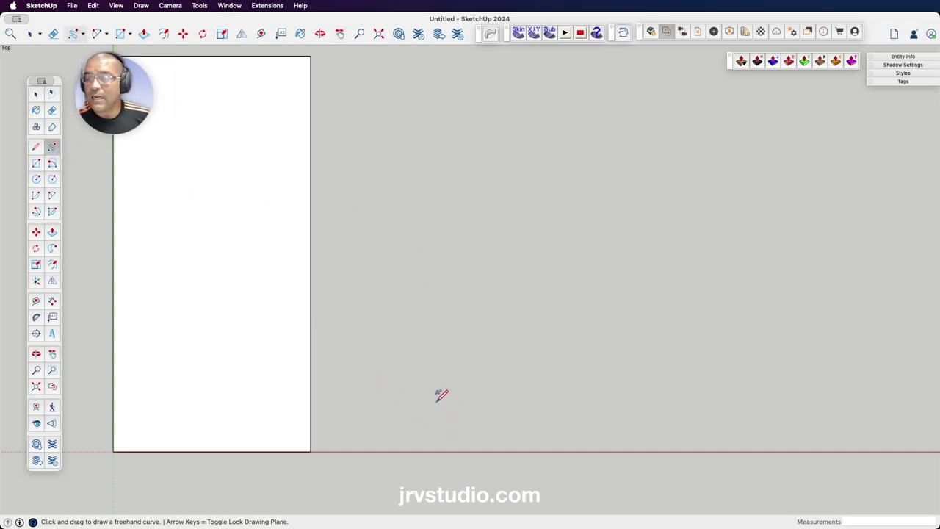
mouse_move(439, 400)
mouse_down()
mouse_move(414, 394)
mouse_move(392, 279)
mouse_move(422, 208)
mouse_move(492, 207)
mouse_move(554, 225)
mouse_move(615, 275)
mouse_move(606, 368)
mouse_move(557, 416)
mouse_move(506, 379)
mouse_move(473, 410)
mouse_move(440, 400)
mouse_up()
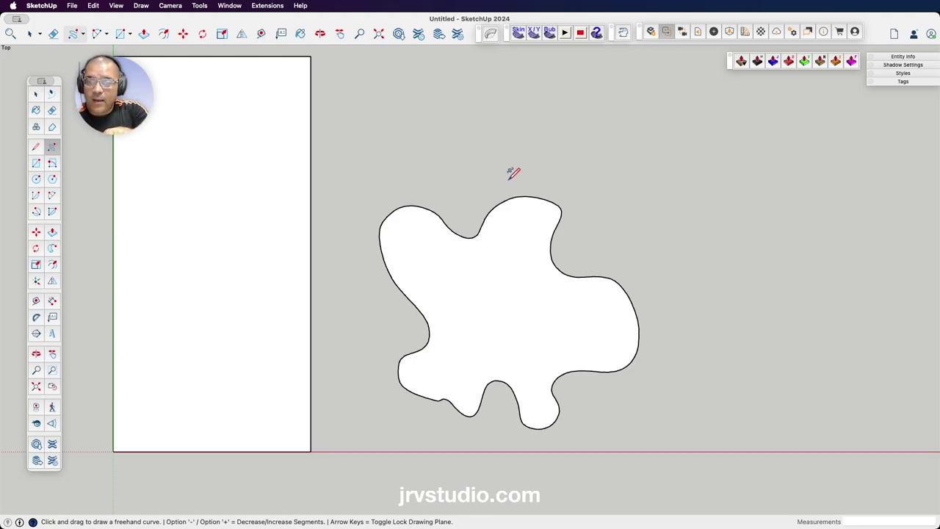
Return to perspective, orbit around the rectangle and blob, then snap to the Top view.
click(171, 7)
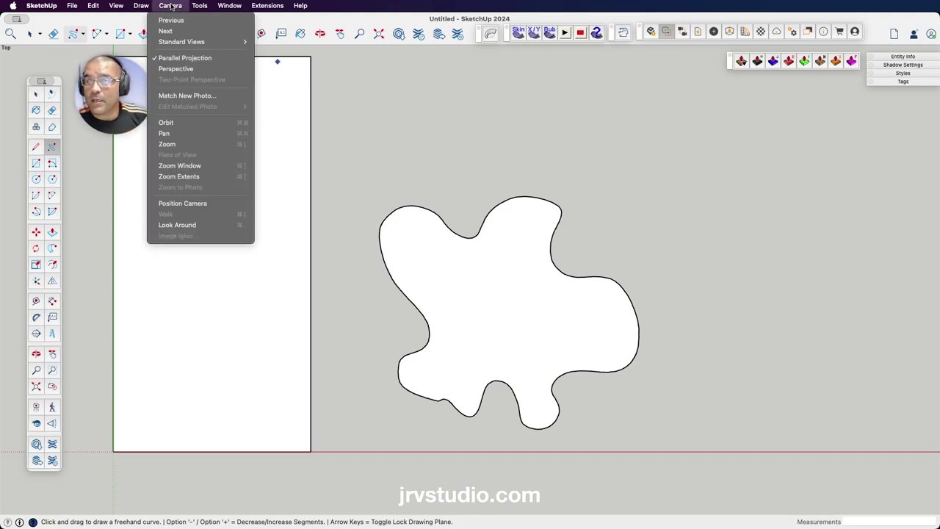
click(171, 69)
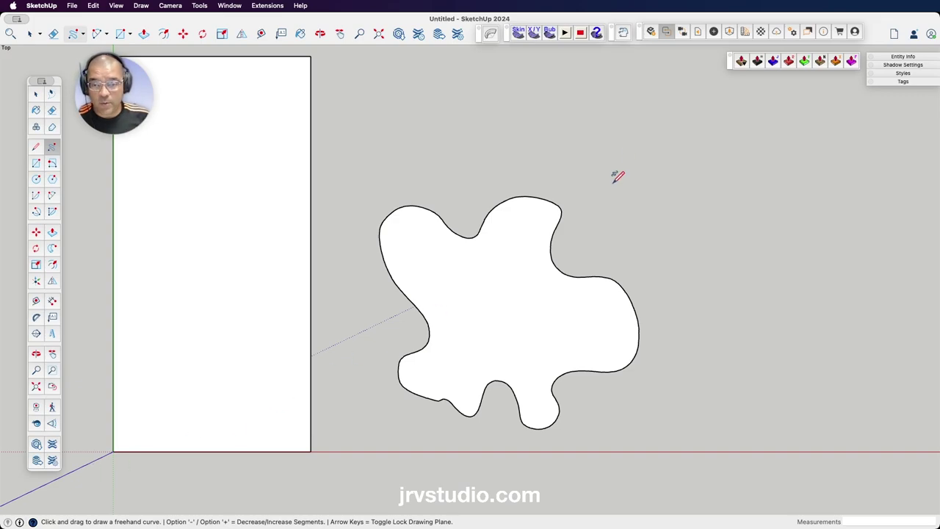
key(o)
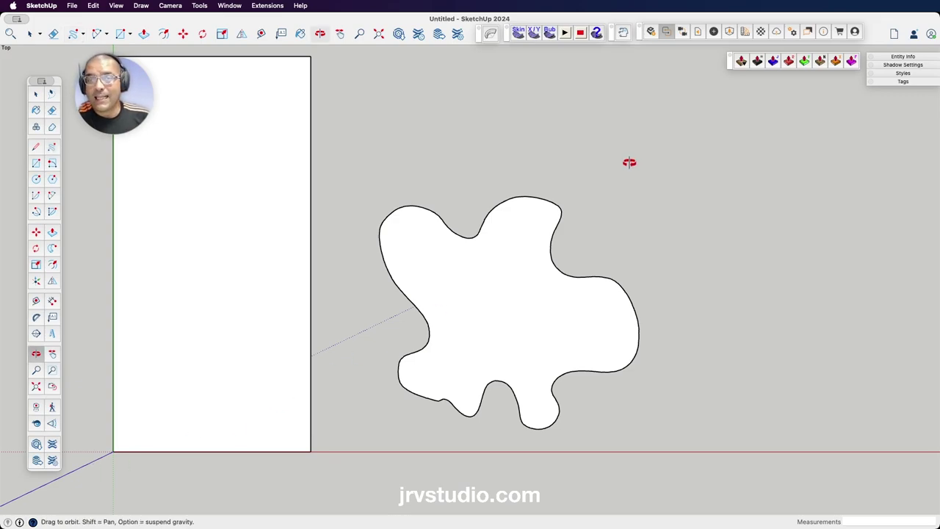
mouse_move(649, 420)
mouse_down()
mouse_move(621, 403)
mouse_move(582, 323)
mouse_move(577, 195)
mouse_move(543, 240)
mouse_move(483, 260)
mouse_move(492, 226)
mouse_move(602, 287)
mouse_move(589, 325)
mouse_move(615, 367)
mouse_move(541, 336)
mouse_move(378, 220)
mouse_move(257, 318)
mouse_move(614, 330)
mouse_move(453, 293)
mouse_move(470, 296)
mouse_move(430, 247)
mouse_move(550, 193)
mouse_move(592, 345)
mouse_move(574, 361)
mouse_move(509, 365)
mouse_move(563, 342)
mouse_move(583, 292)
mouse_move(540, 298)
mouse_move(330, 272)
mouse_move(371, 337)
mouse_move(636, 392)
mouse_move(673, 365)
mouse_move(535, 311)
mouse_move(509, 335)
mouse_up()
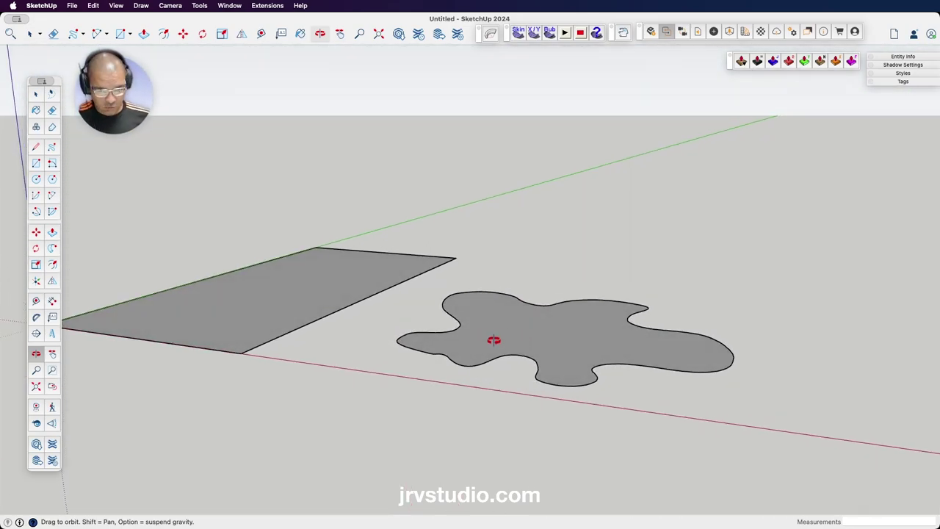
drag(493, 330, 514, 307)
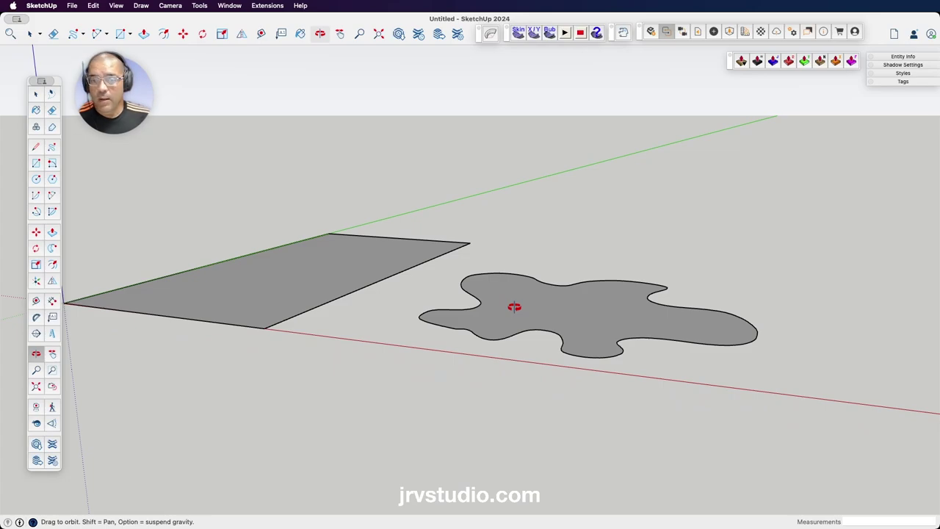
key(super+2)
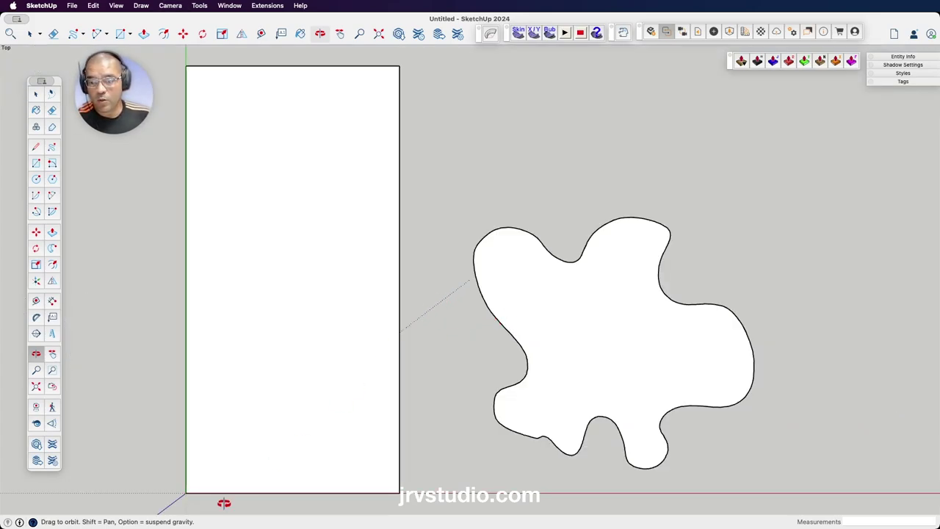
Set the top view to parallel projection and pan the shapes to the left.
click(170, 6)
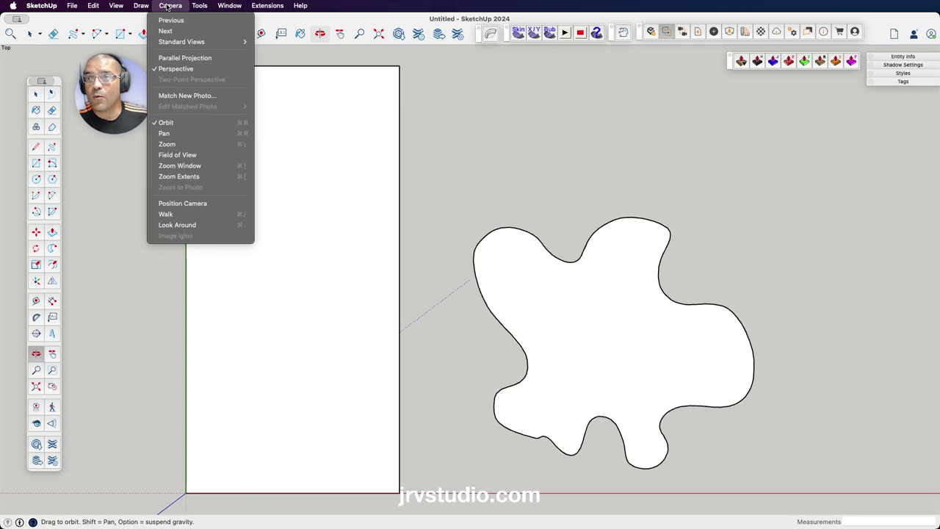
click(188, 60)
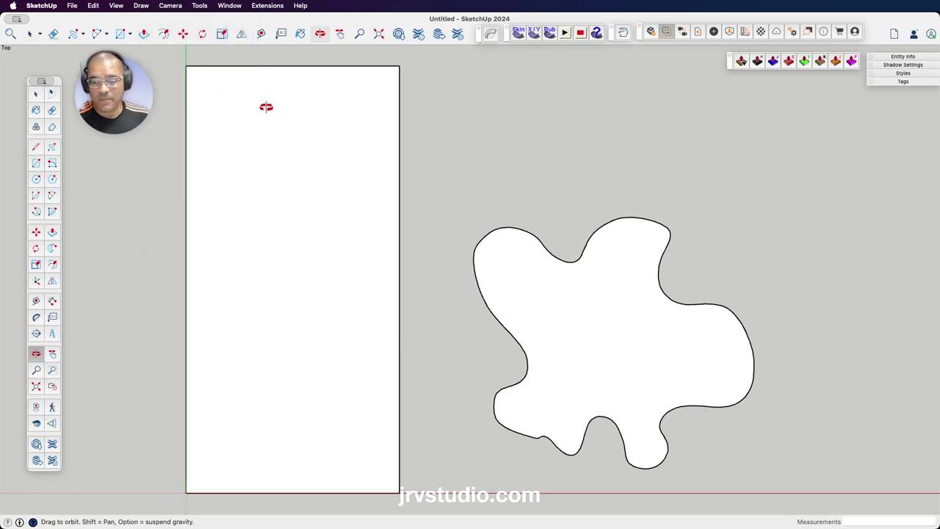
key(h)
drag(682, 267, 518, 285)
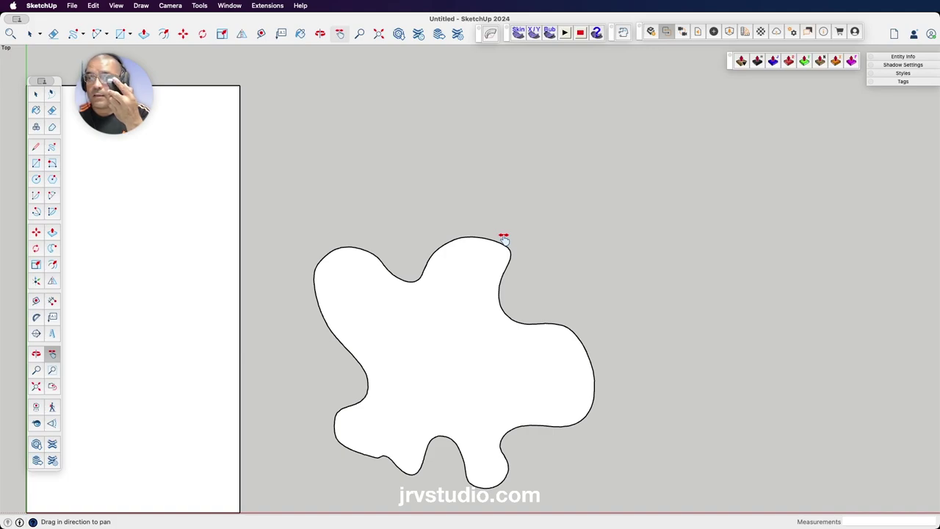
Zoom out and back in on the rectangle and blob, then pan them to the lower left.
scroll(504, 239, down, 2)
scroll(504, 238, up, 2)
scroll(504, 239, down, 5)
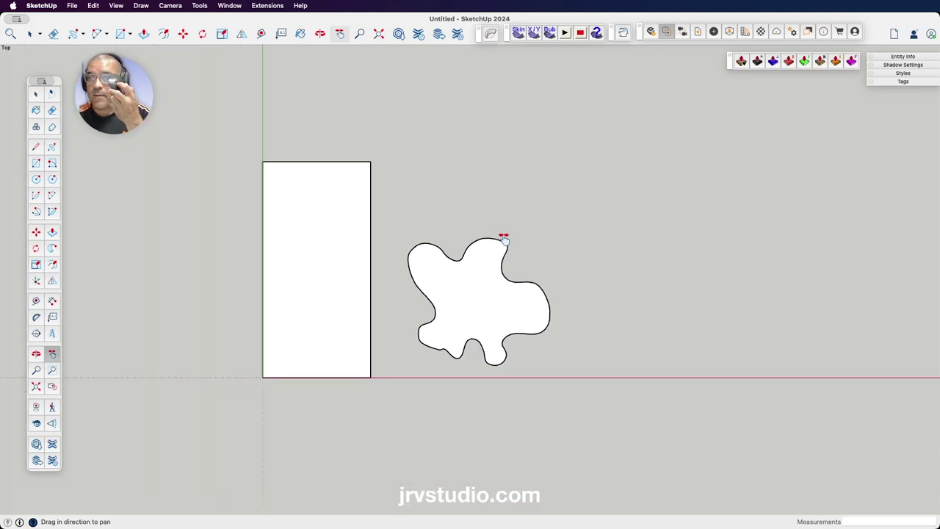
scroll(504, 239, up, 4)
scroll(504, 239, down, 3)
scroll(504, 239, up, 3)
scroll(504, 238, down, 3)
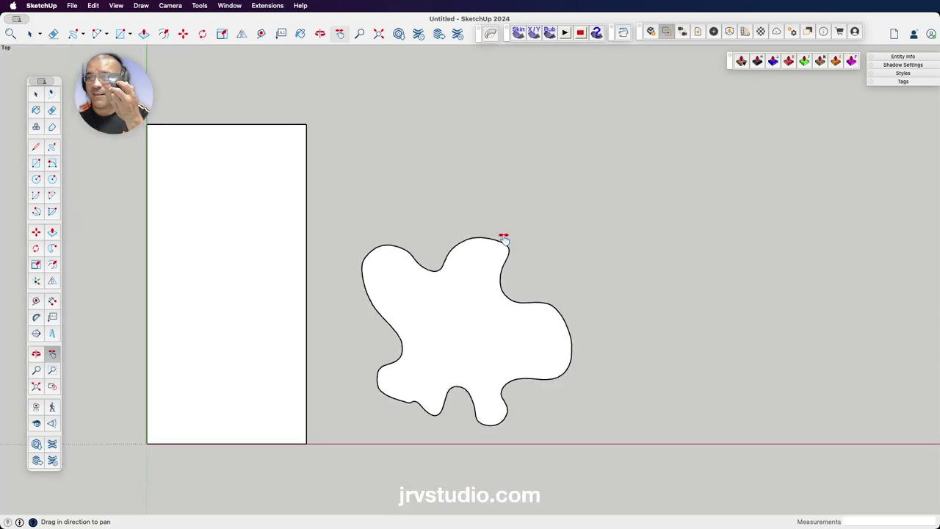
scroll(504, 239, up, 4)
scroll(504, 239, down, 5)
scroll(504, 238, down, 1)
scroll(504, 239, up, 3)
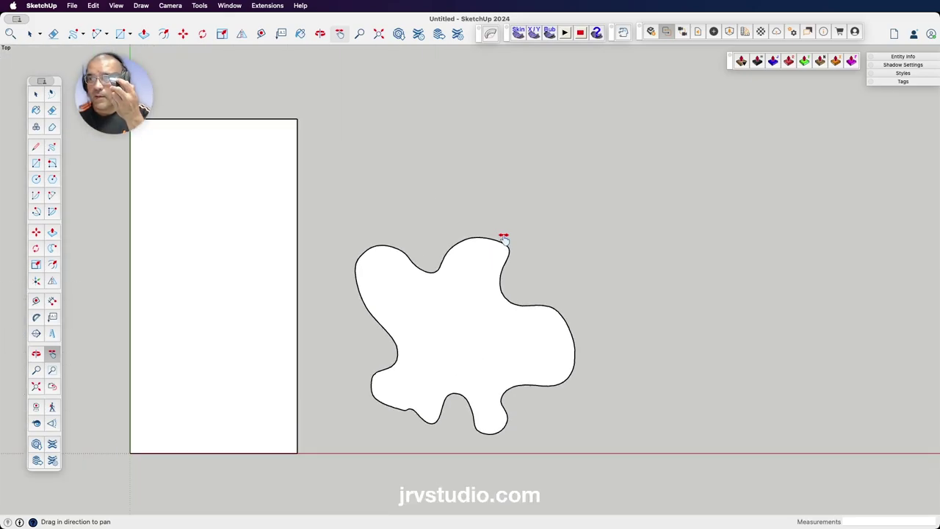
scroll(504, 238, down, 2)
scroll(504, 239, up, 2)
scroll(504, 239, down, 1)
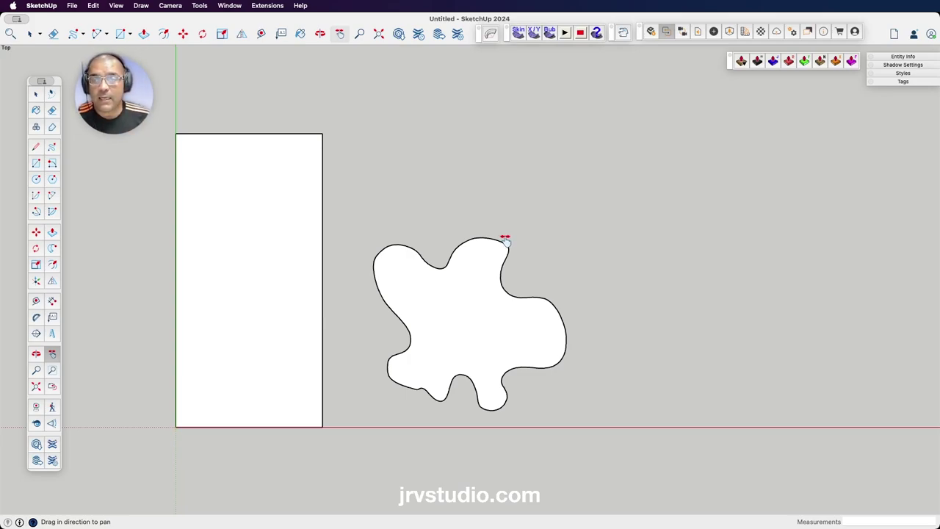
scroll(504, 240, down, 2)
scroll(506, 241, down, 3)
scroll(505, 240, up, 5)
scroll(506, 240, down, 5)
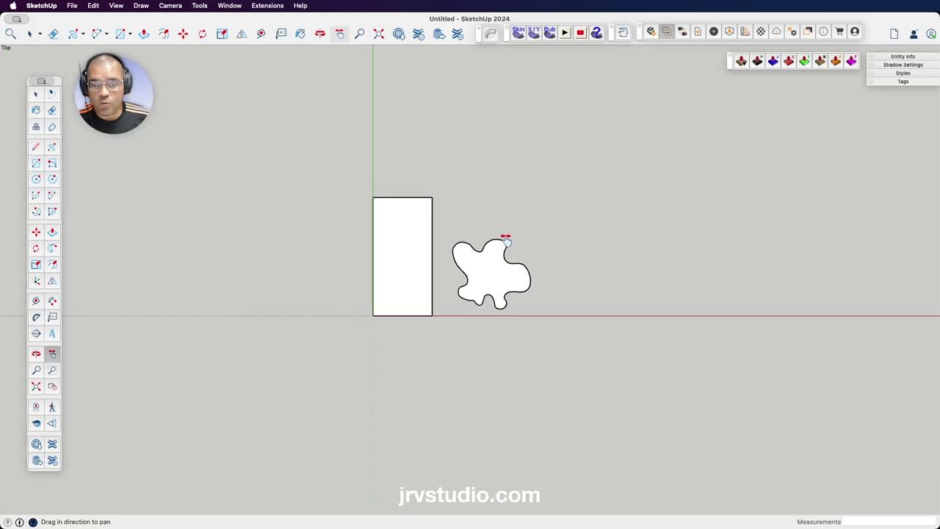
scroll(505, 241, up, 2)
scroll(504, 241, up, 2)
scroll(505, 240, down, 1)
scroll(504, 240, down, 4)
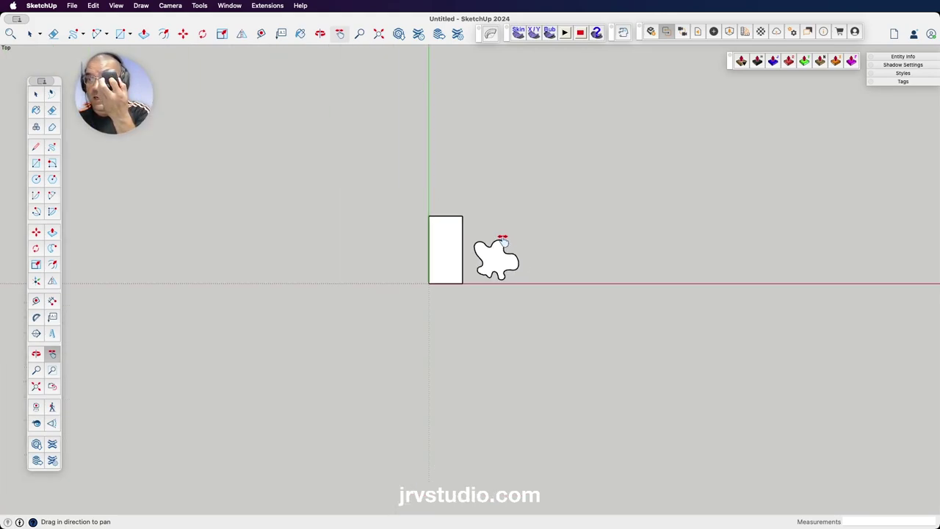
scroll(504, 240, up, 6)
scroll(504, 241, down, 2)
scroll(504, 241, down, 4)
scroll(503, 241, up, 5)
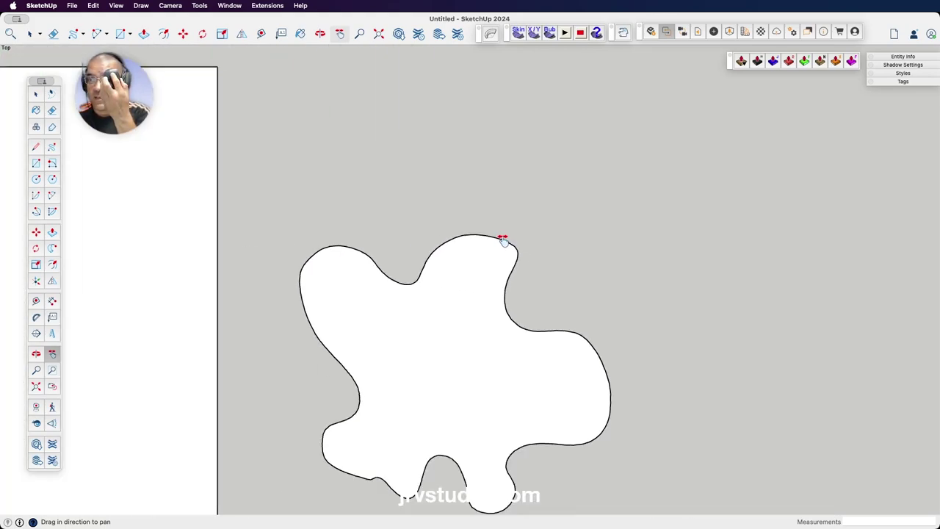
scroll(503, 241, down, 2)
scroll(504, 241, down, 1)
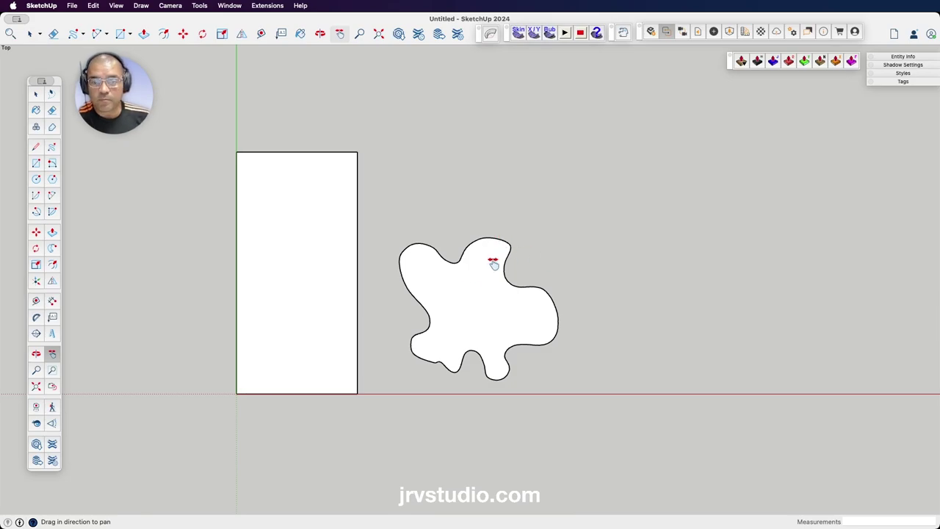
scroll(481, 305, down, 1)
scroll(481, 306, up, 1)
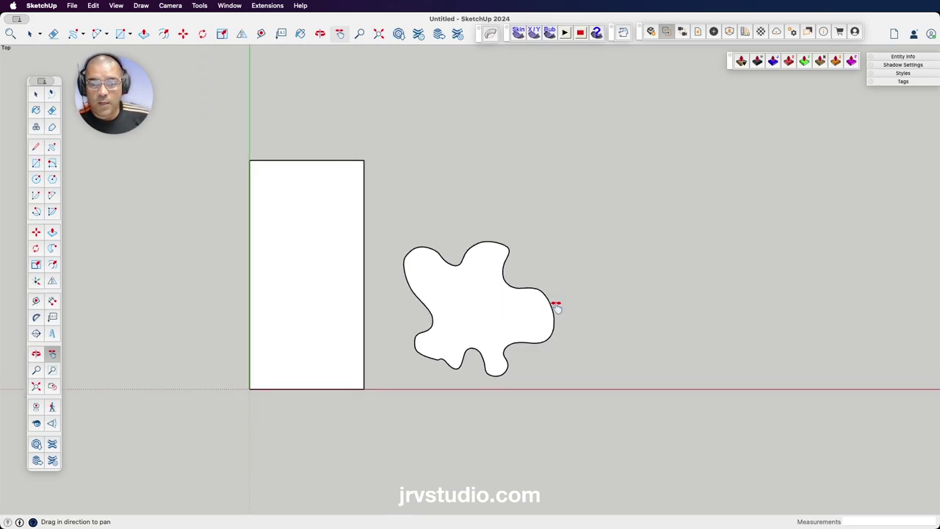
drag(666, 260, 563, 323)
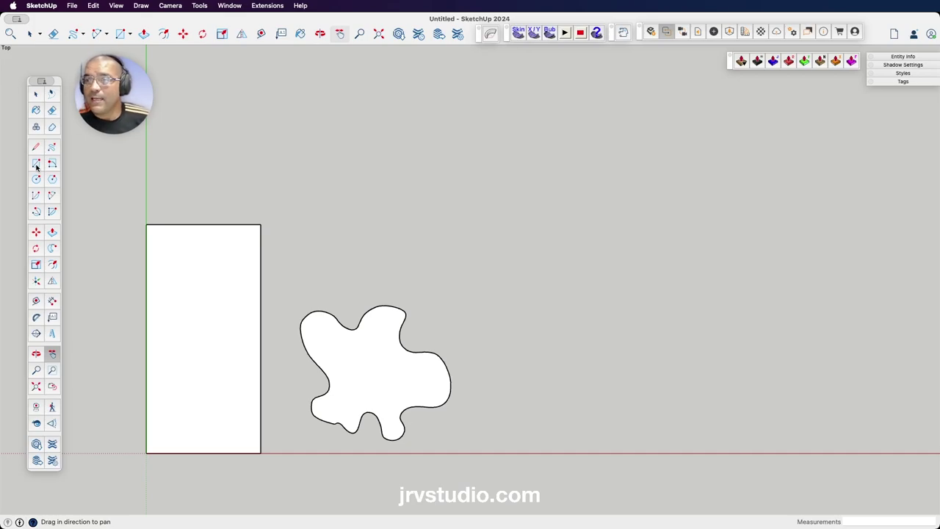
Draw a 3' 6 7/8" square above the blob and place a circle's centre to its right.
click(36, 165)
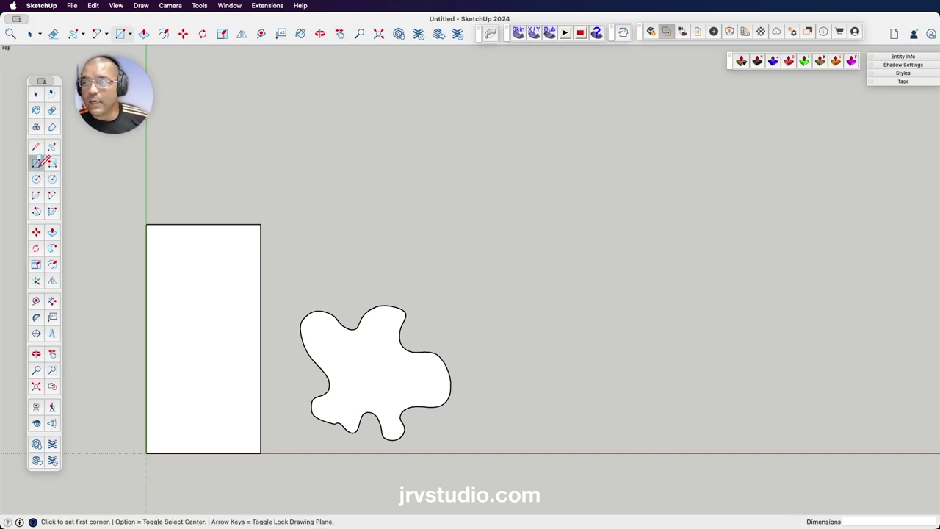
click(294, 161)
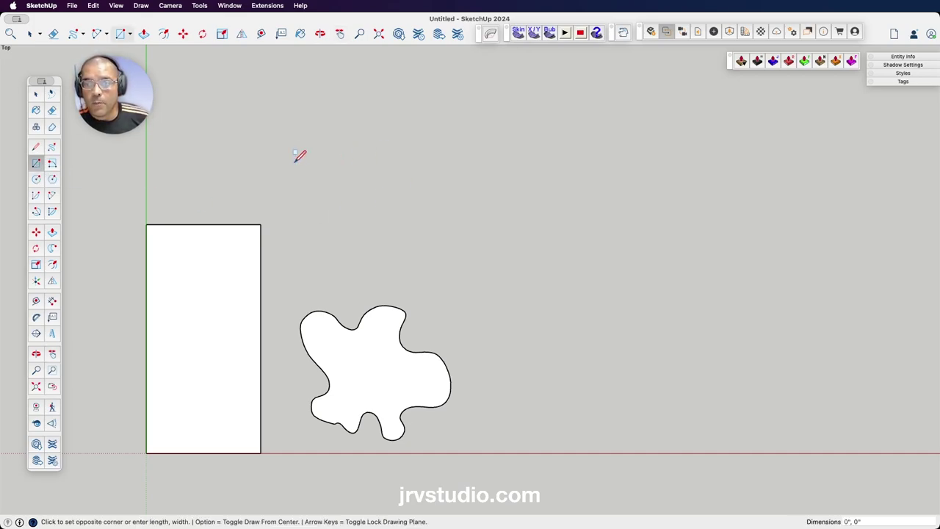
click(376, 242)
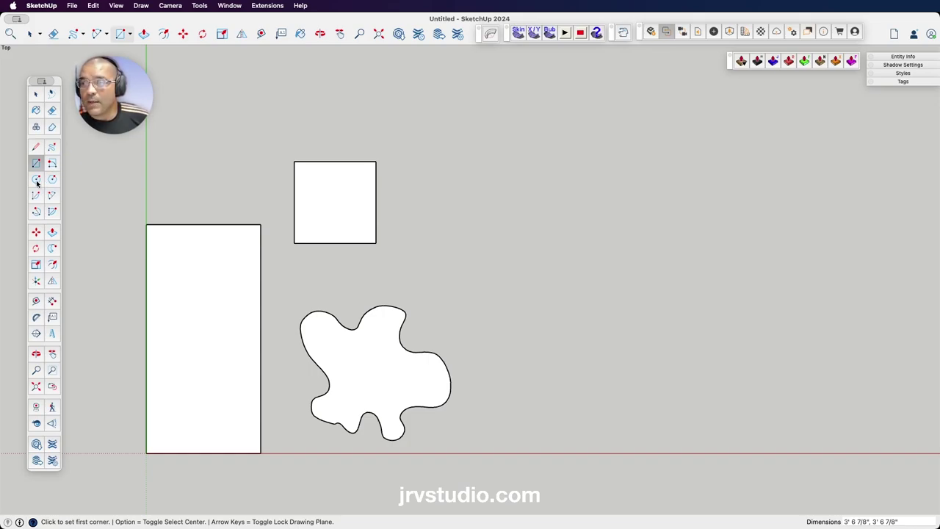
click(36, 181)
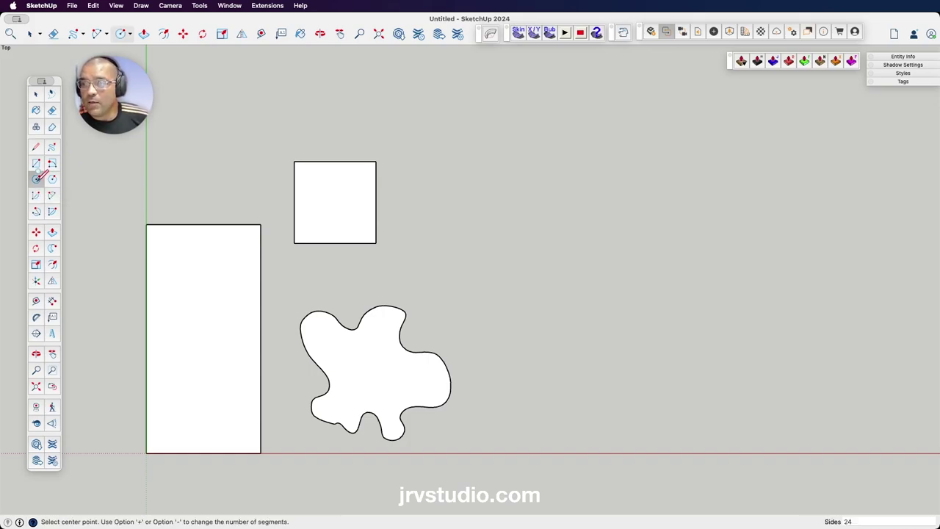
click(440, 250)
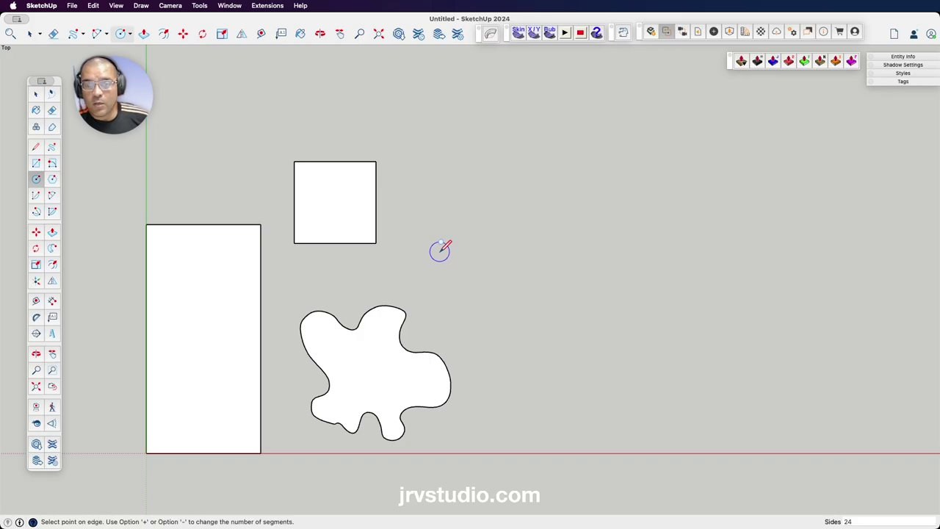
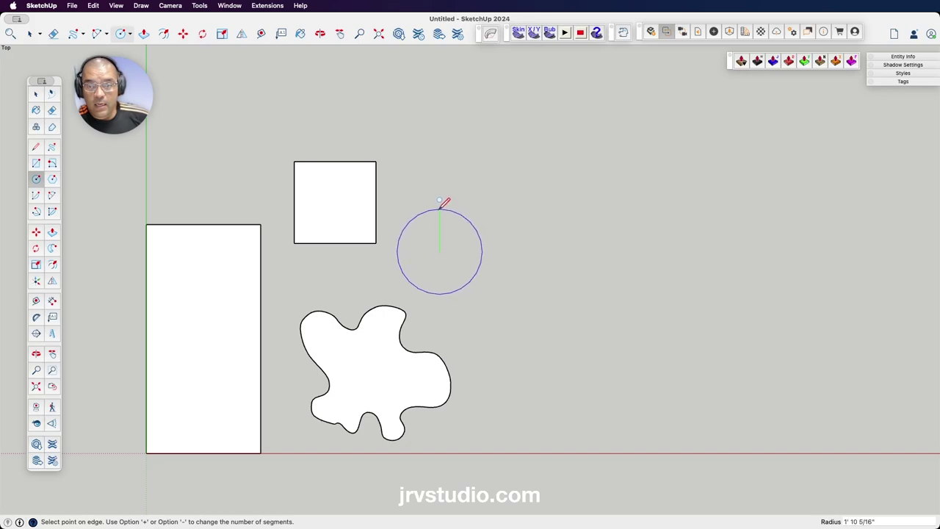
Draw a filled circle with a 25" radius beside the small square.
text(25)
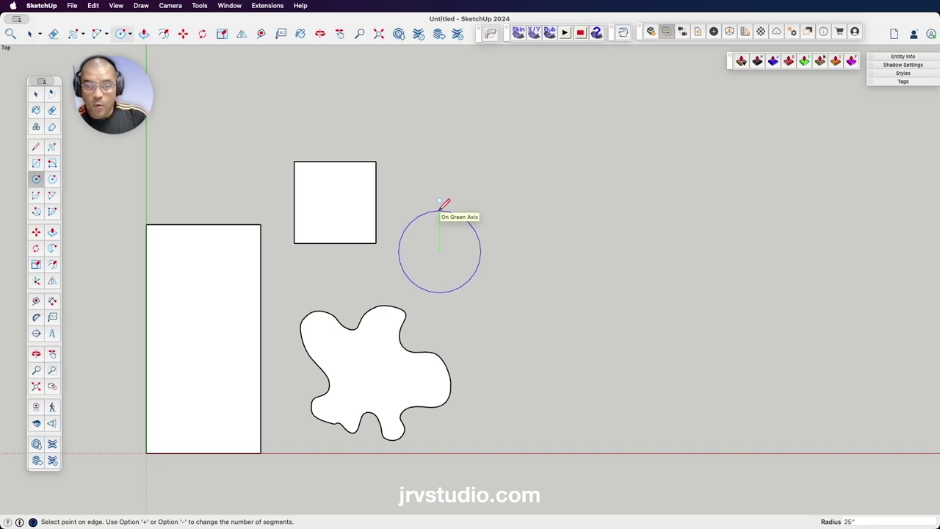
click(439, 205)
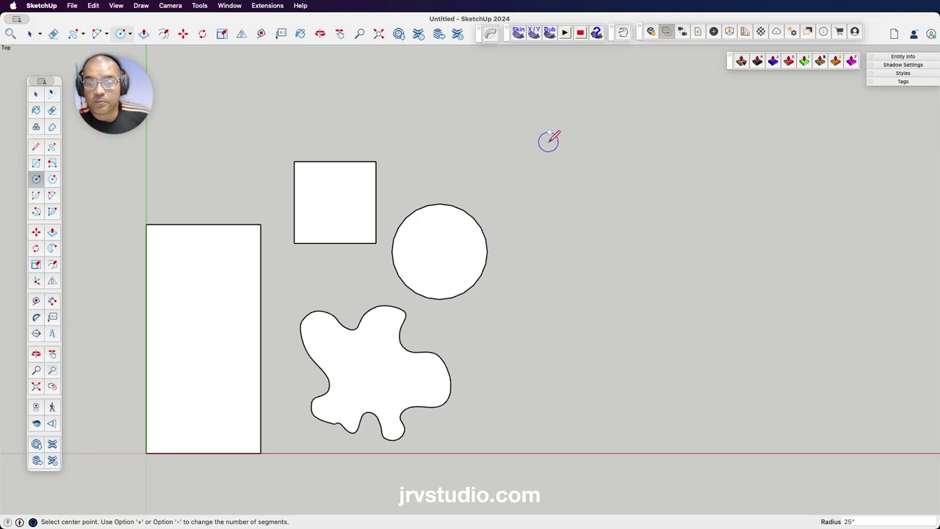
Draw a small six-sided polygon face below and right of the circle.
click(53, 180)
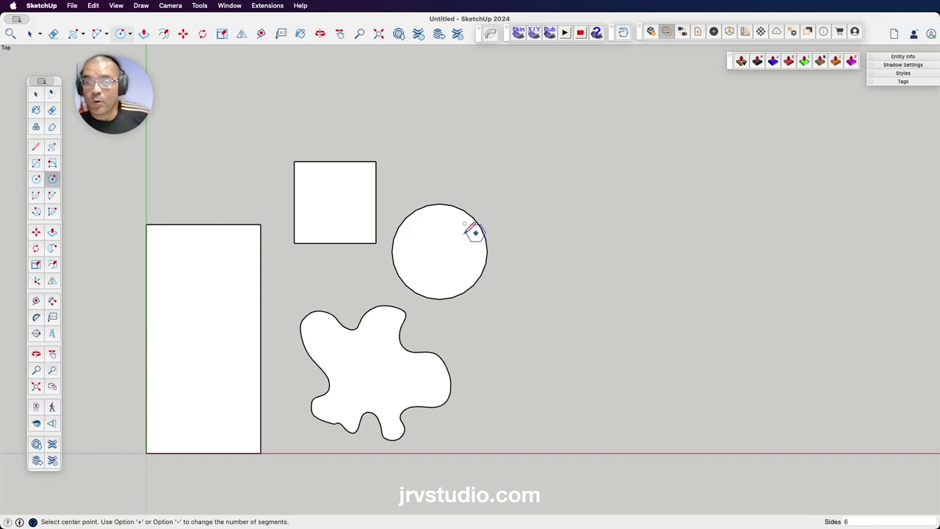
click(487, 334)
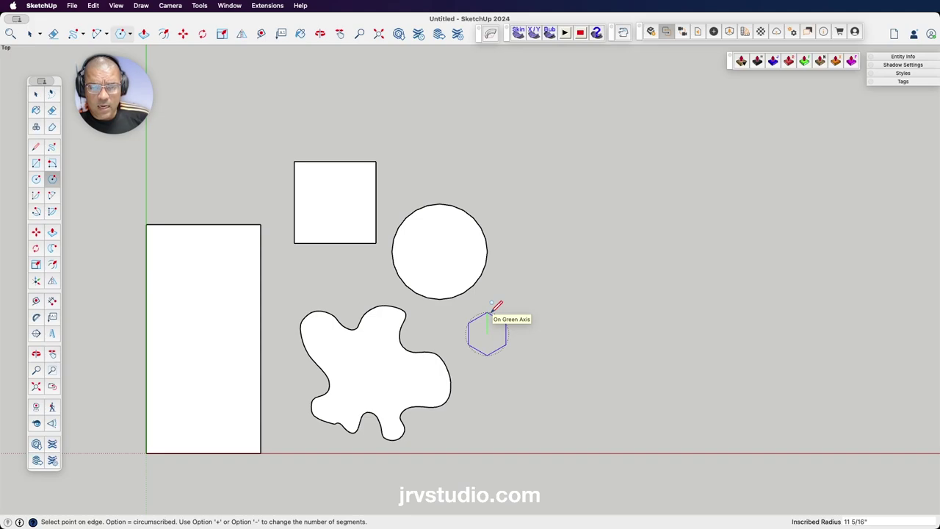
click(492, 309)
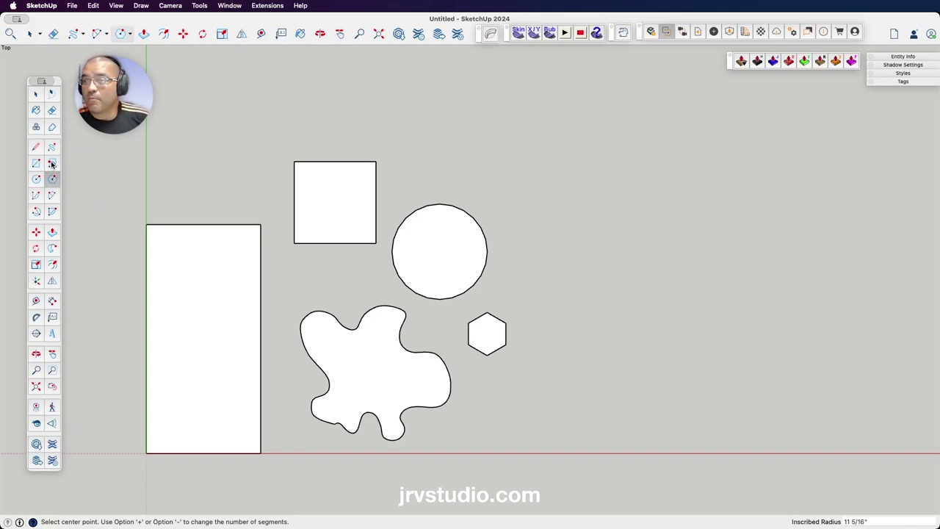
click(51, 164)
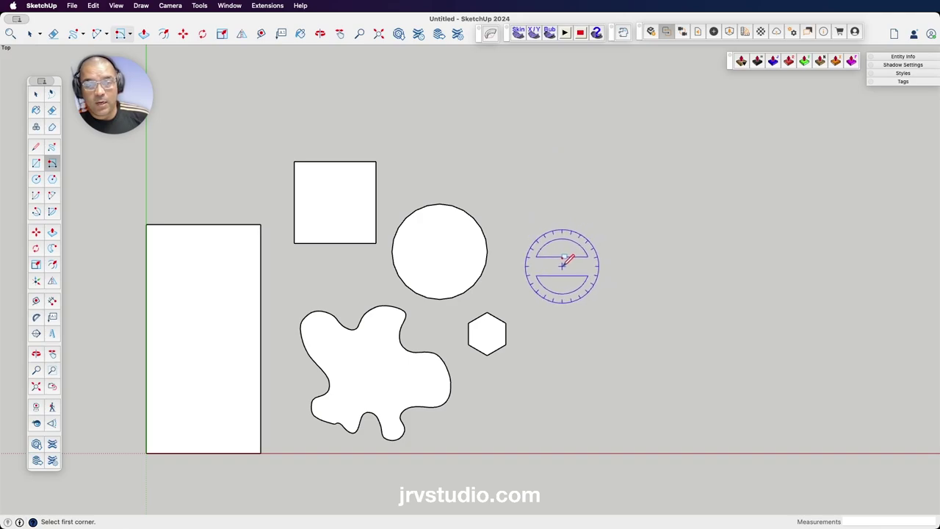
Draw a rotated rectangle to the upper right of the circle, cancelling the extra start.
click(561, 266)
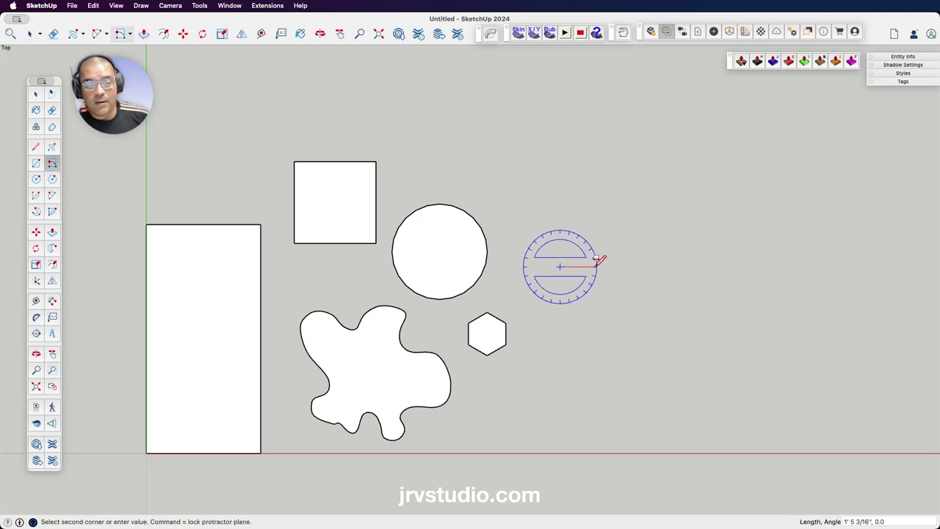
click(660, 266)
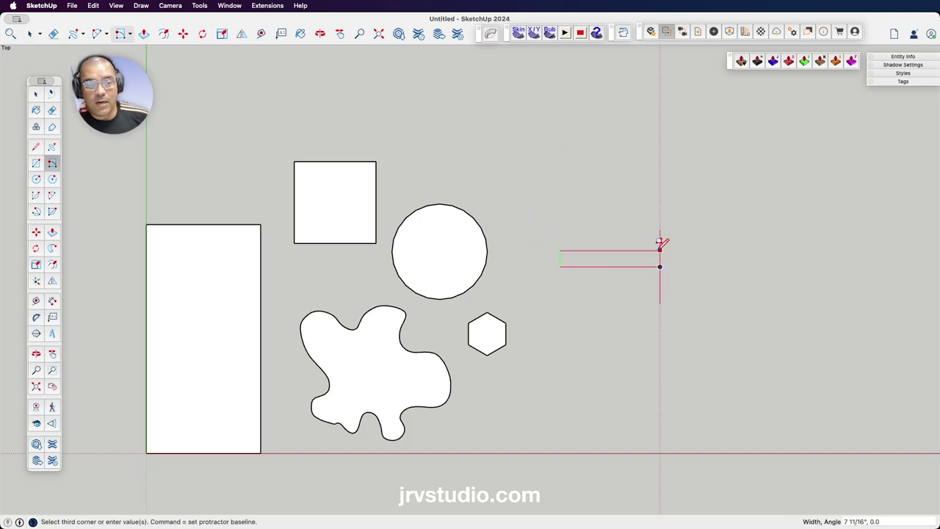
click(646, 187)
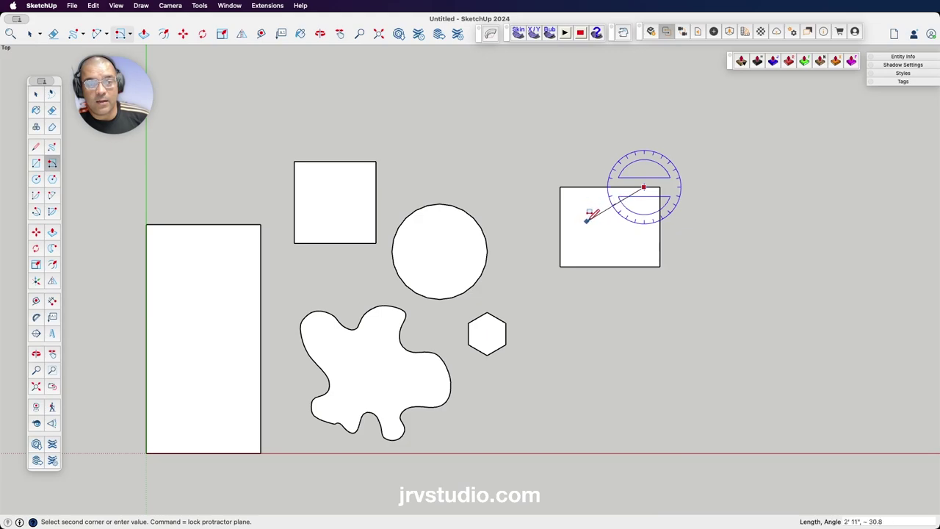
key(Escape)
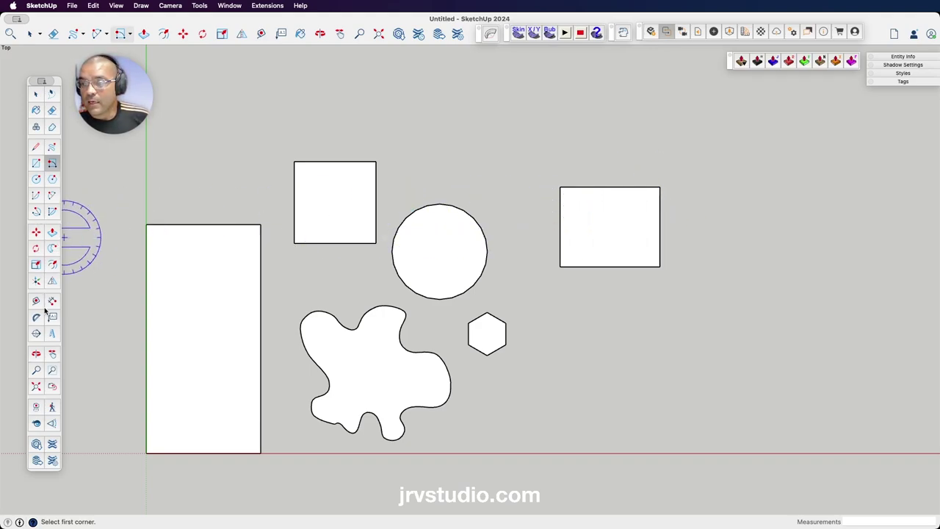
Try rotating the rectangle about its top-right corner, then cancel the attempt.
click(36, 248)
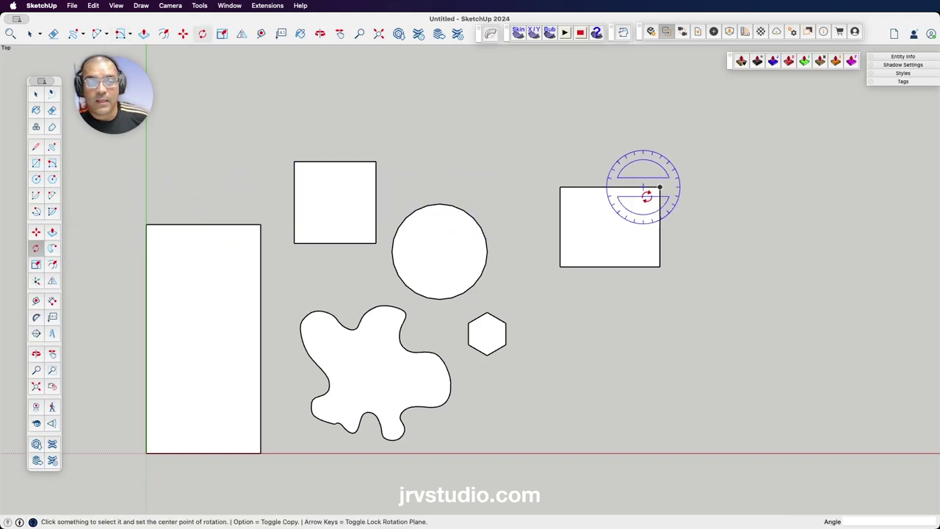
click(659, 187)
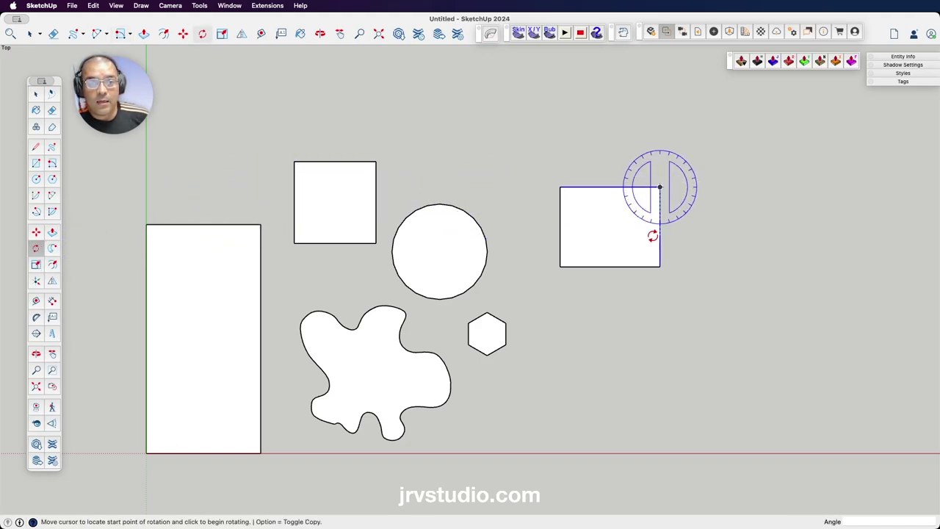
click(659, 265)
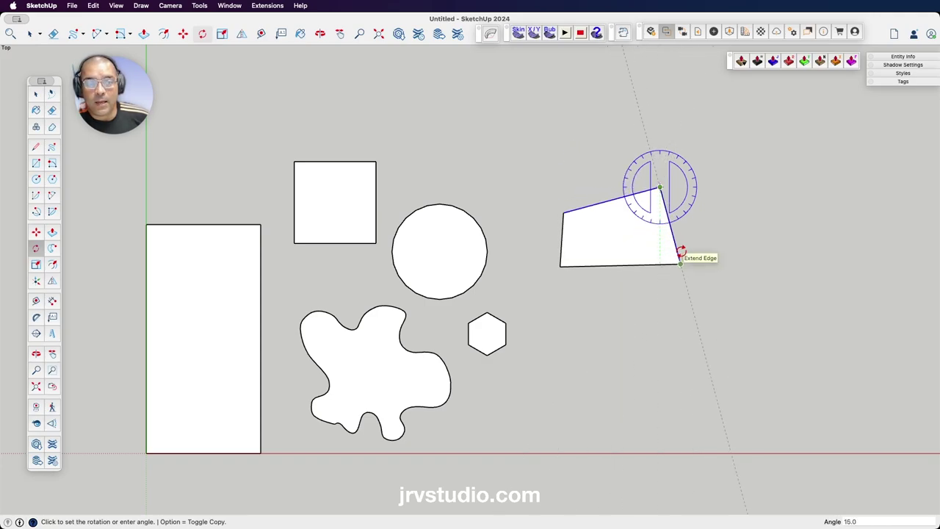
key(Escape)
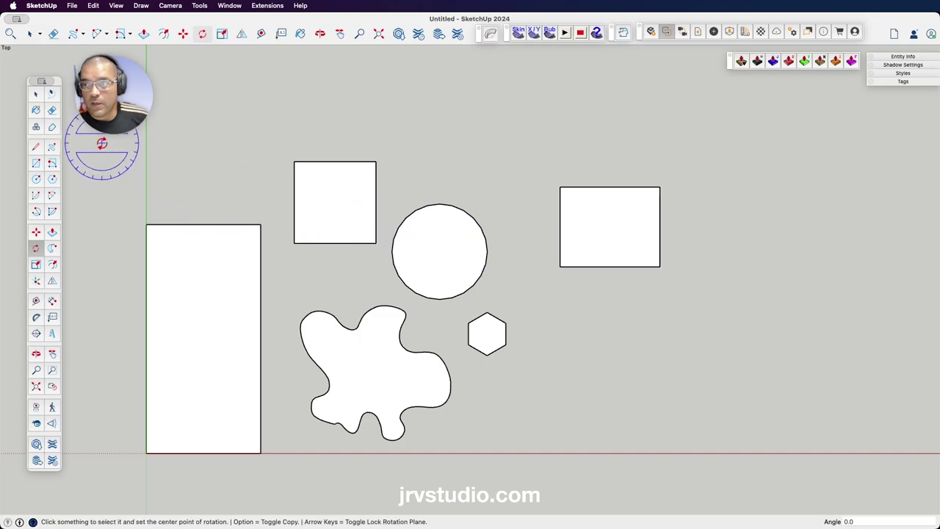
Select the rectangle and rotate it about its top-right corner by about 27.6°.
click(37, 95)
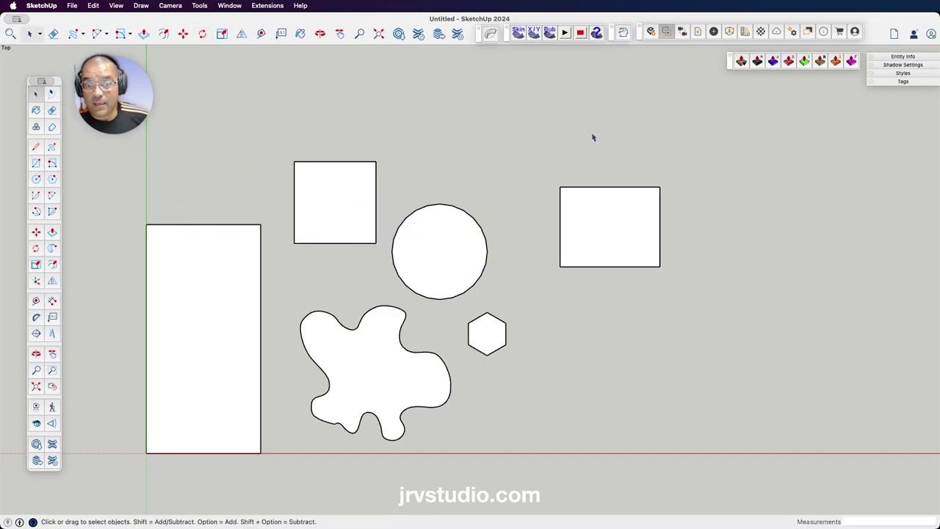
click(609, 231)
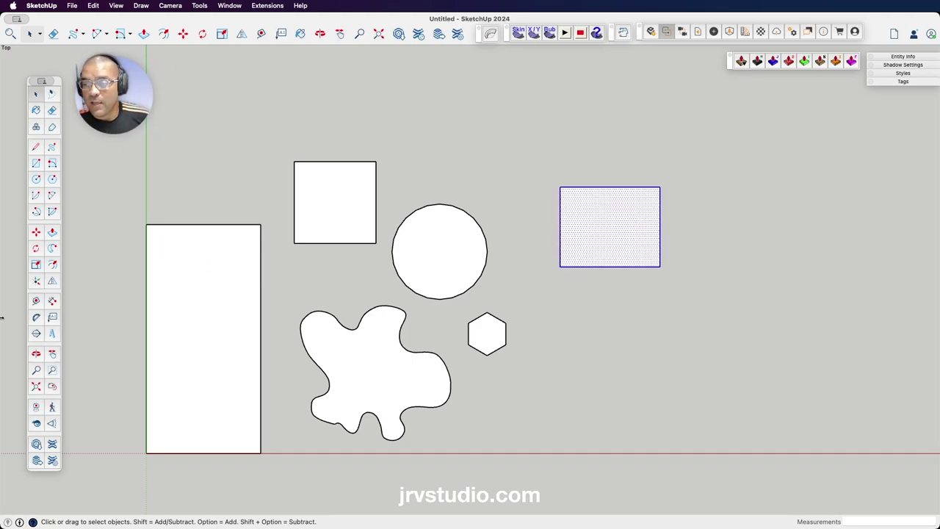
click(36, 250)
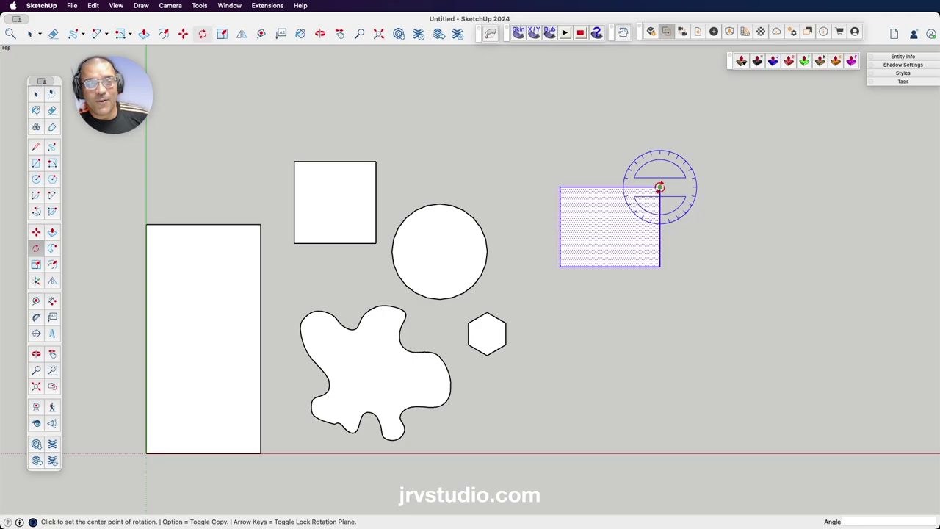
click(659, 187)
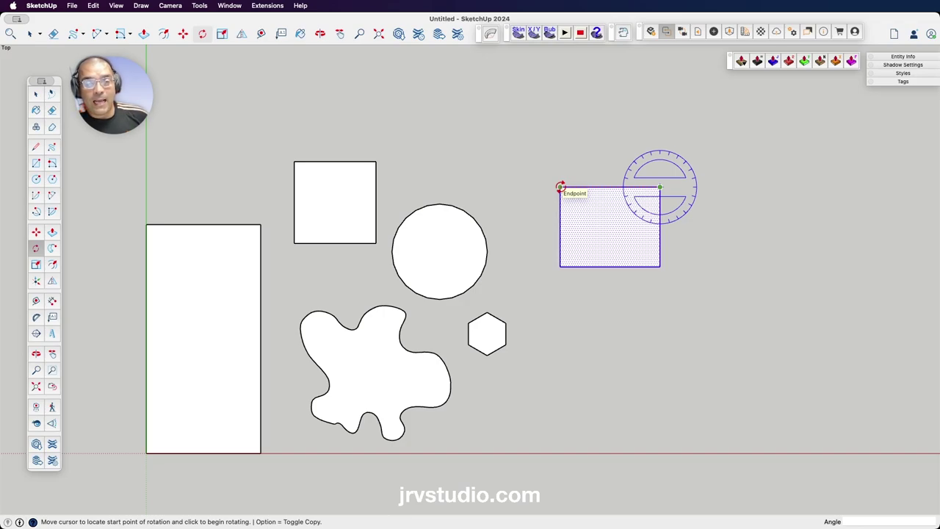
click(560, 187)
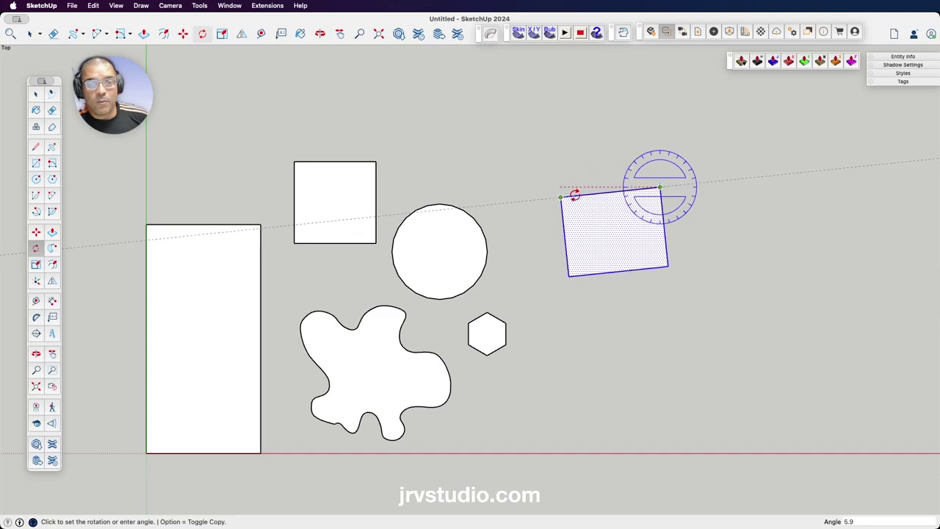
click(569, 241)
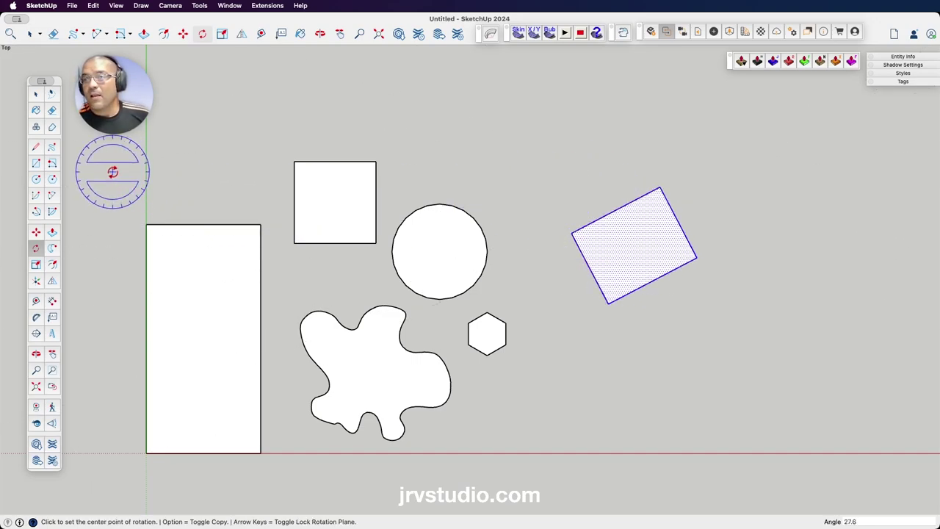
click(36, 147)
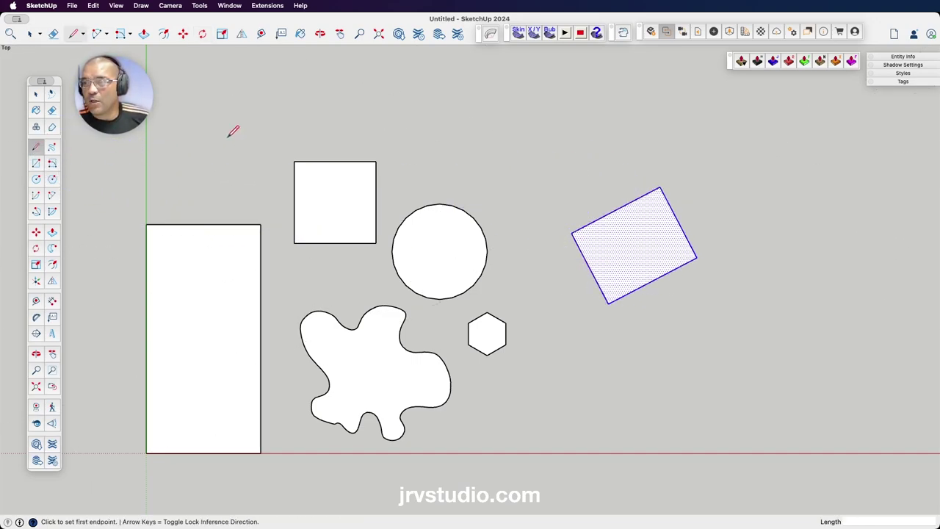
Clear the selection, then start a two-point arc below the hexagon and cancel it.
key(space)
click(473, 151)
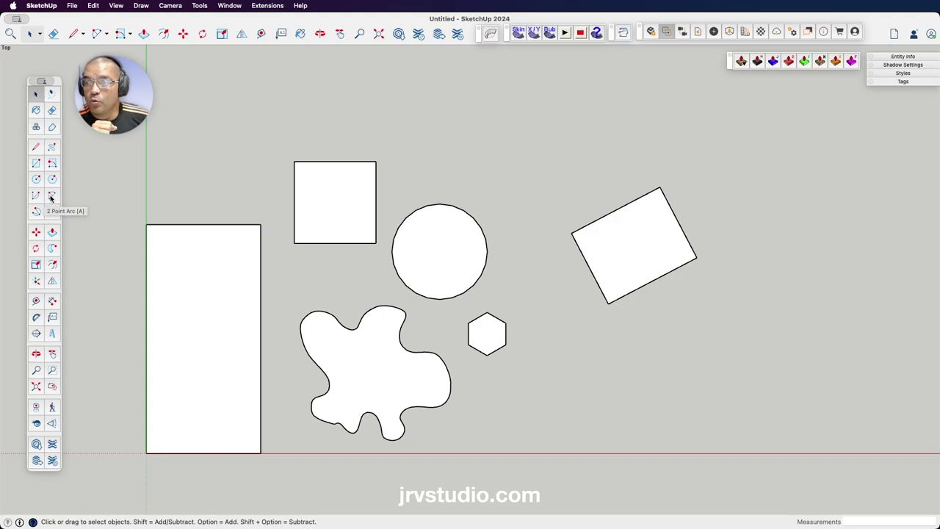
click(50, 197)
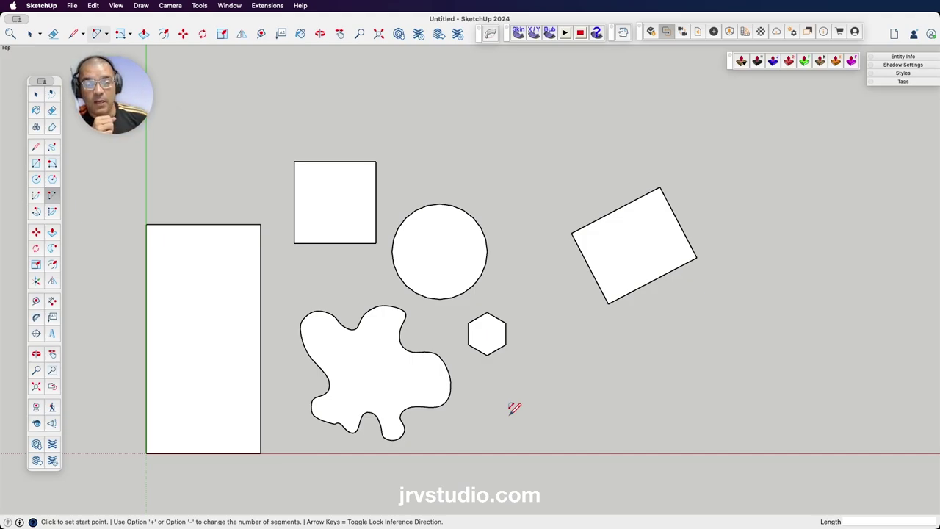
click(509, 413)
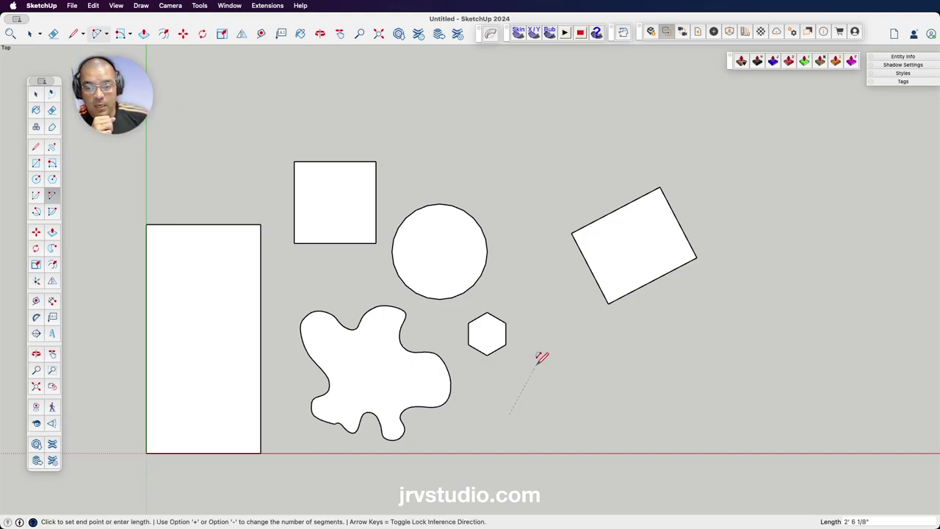
click(511, 406)
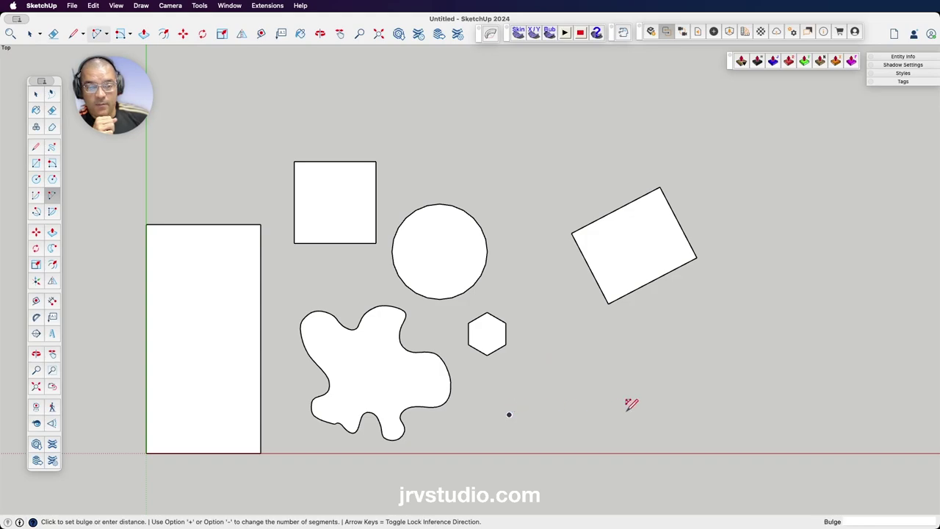
key(Escape)
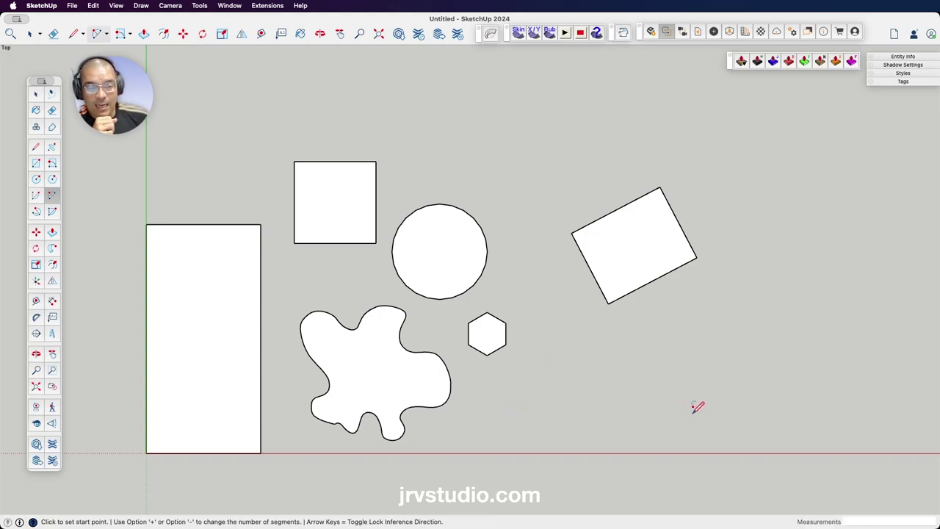
Draw an arc from the hexagon's lower-right vertex to the tilted rectangle's bottom corner.
click(506, 343)
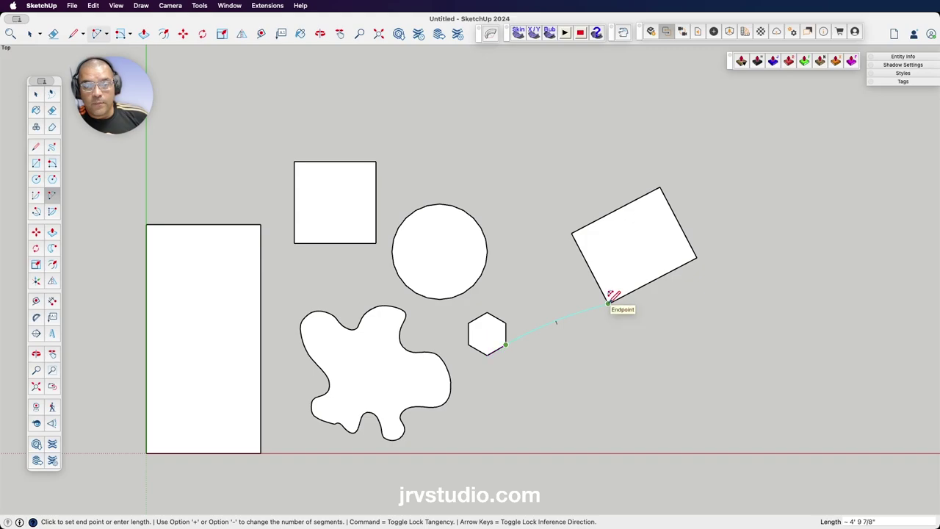
click(608, 301)
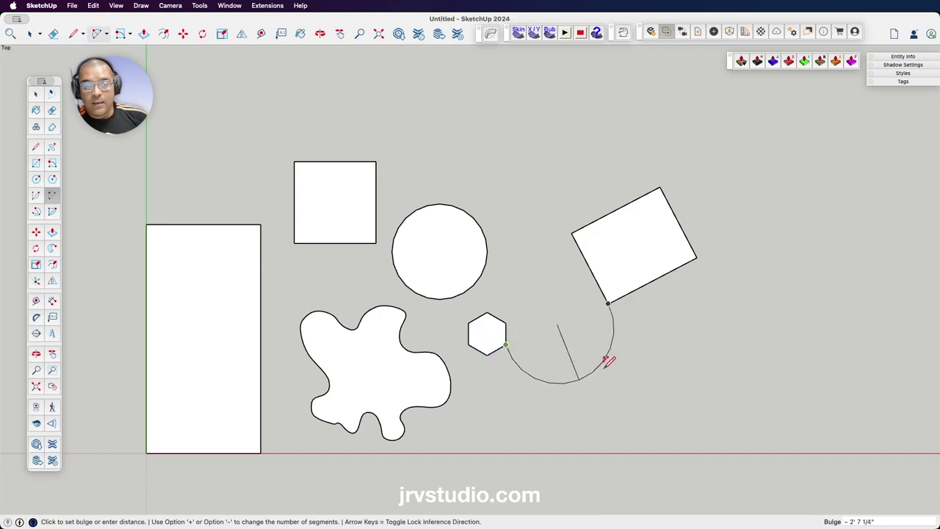
click(584, 330)
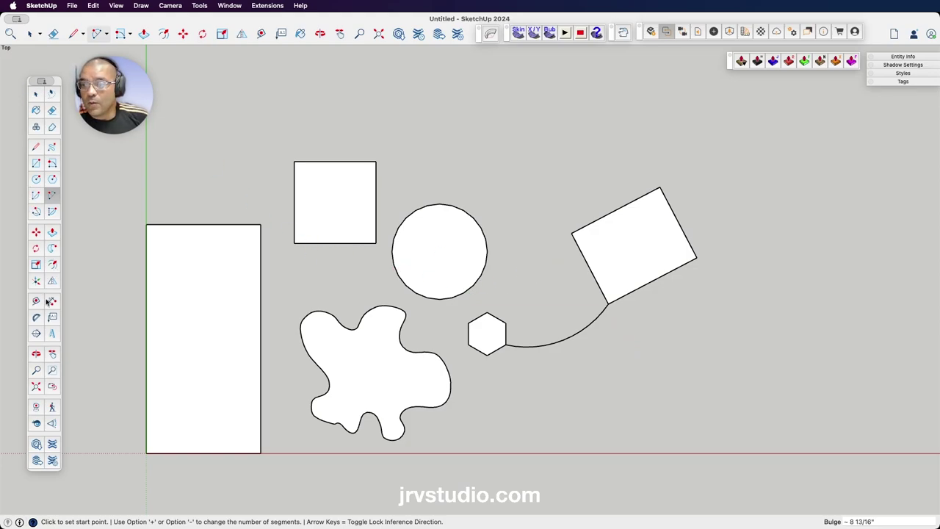
click(36, 146)
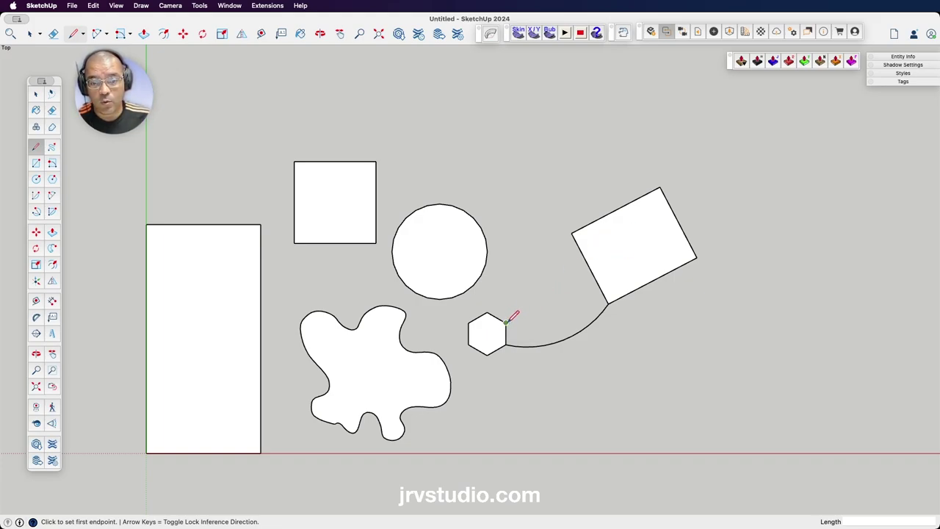
click(505, 323)
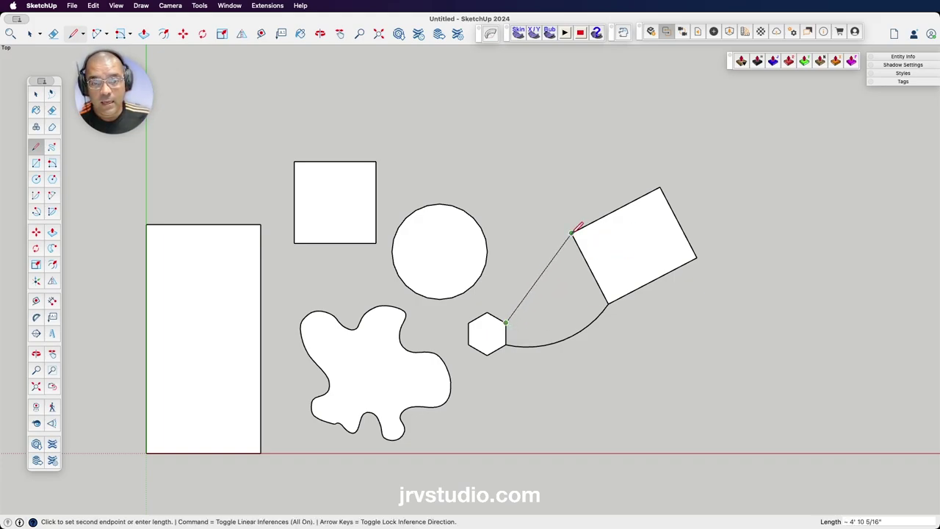
click(571, 233)
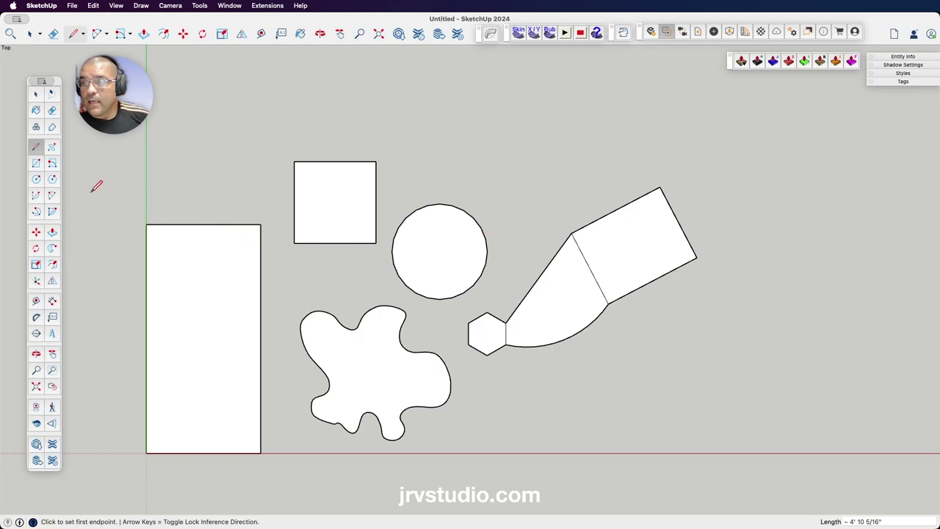
click(35, 234)
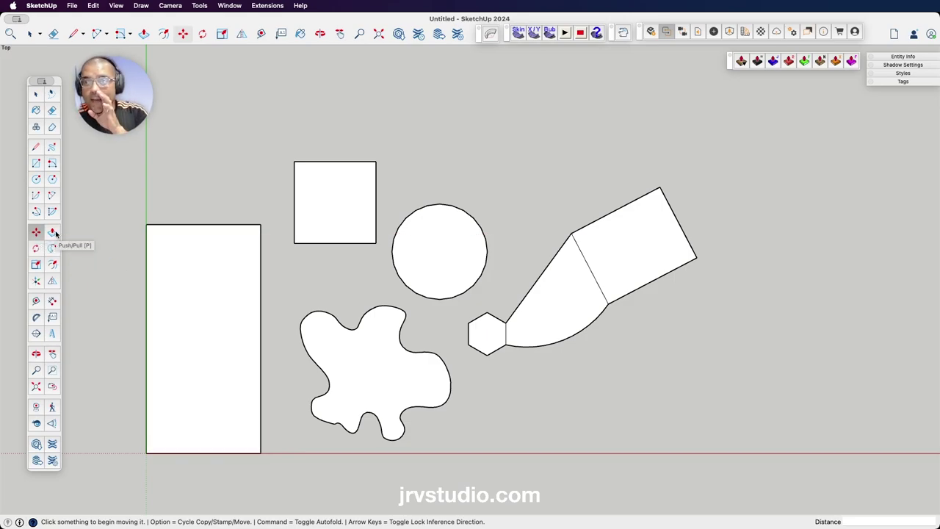
click(39, 93)
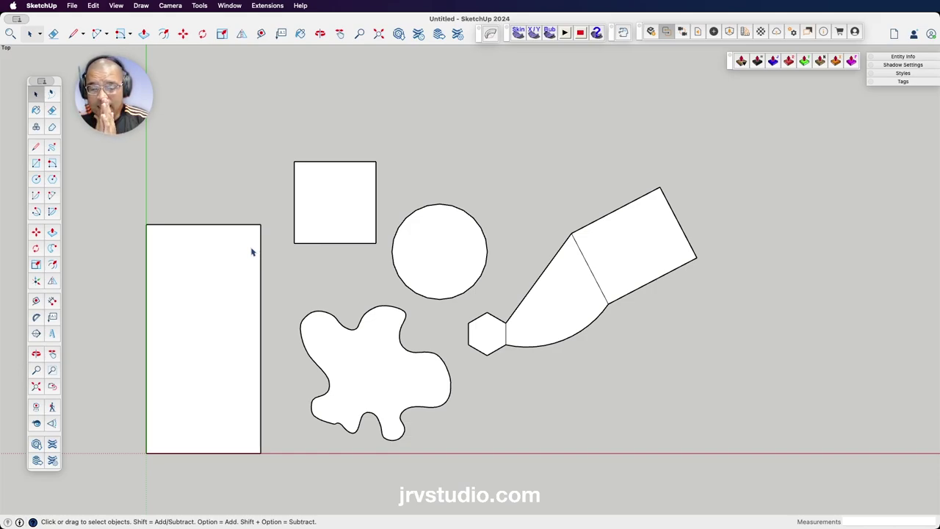
Select the small square and move it slightly higher.
click(347, 211)
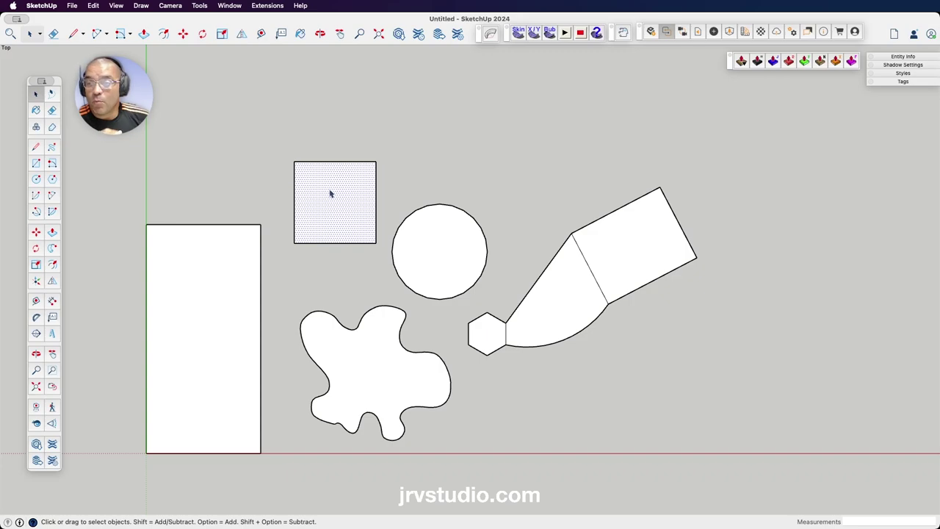
click(37, 233)
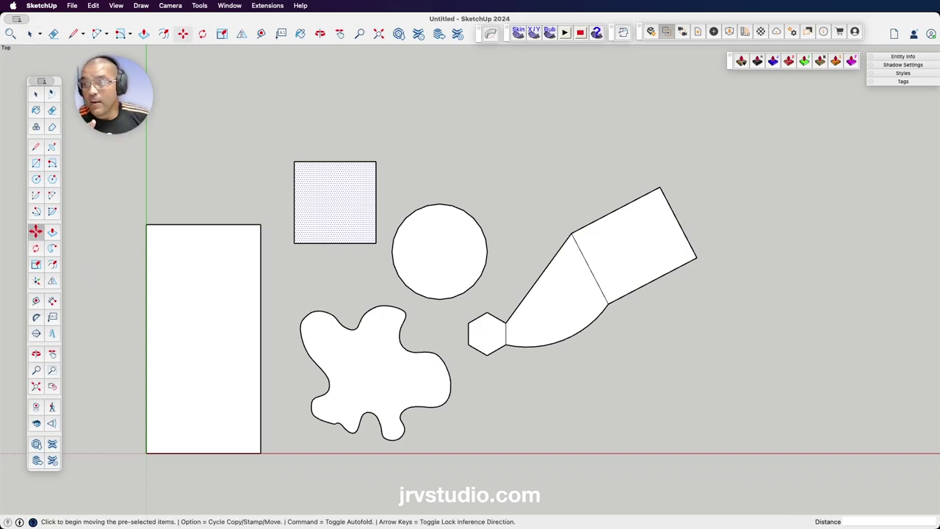
click(326, 210)
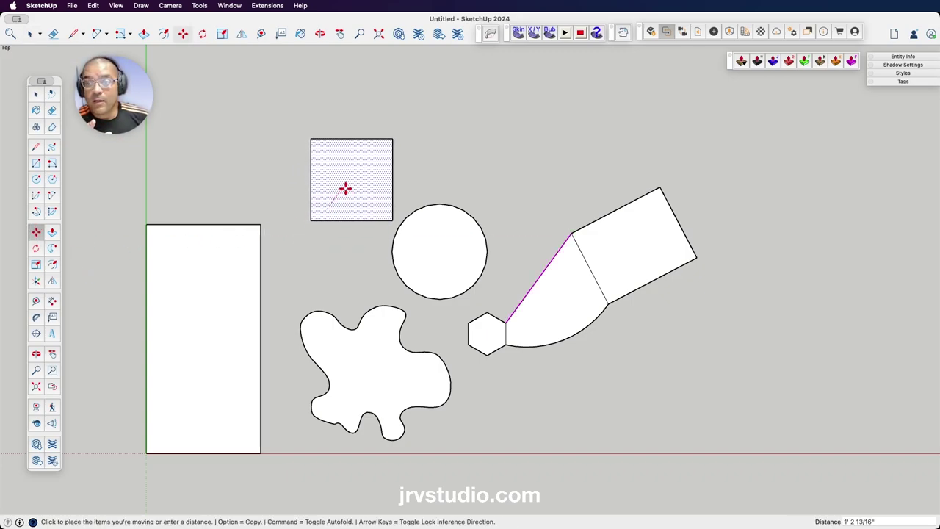
click(327, 184)
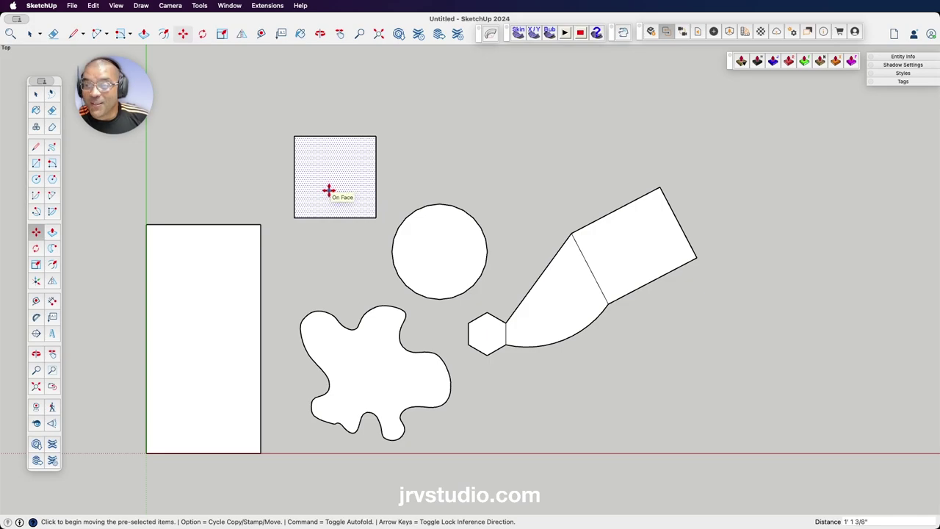
click(294, 218)
click(327, 185)
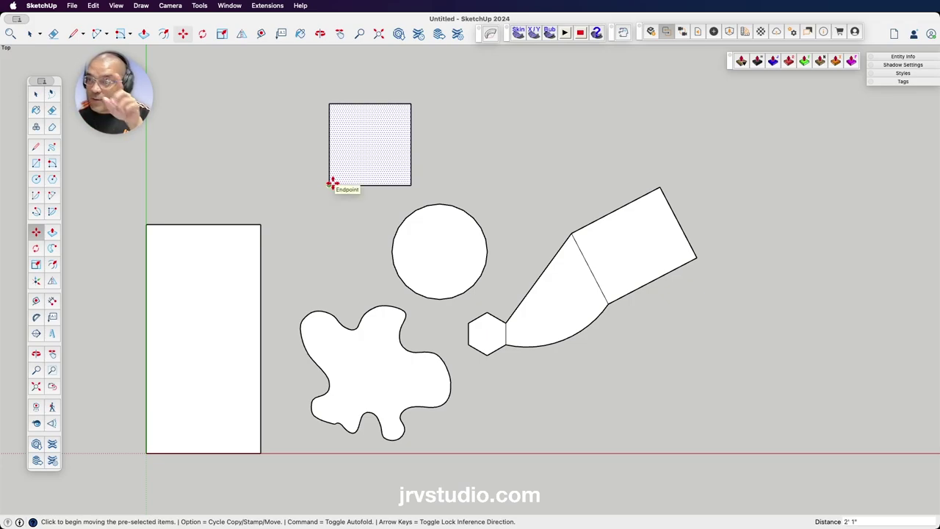
Reposition the square further left just above the tall rectangle, then clear the selection.
key(space)
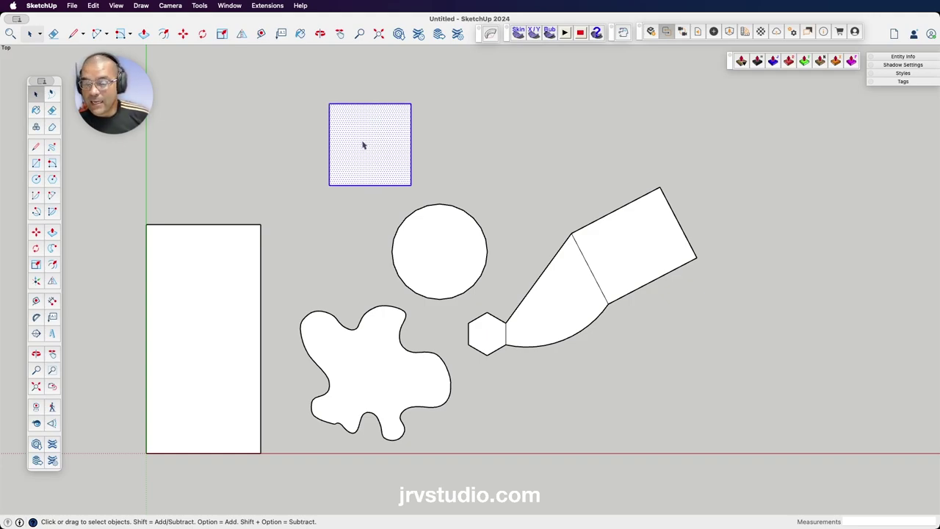
click(35, 232)
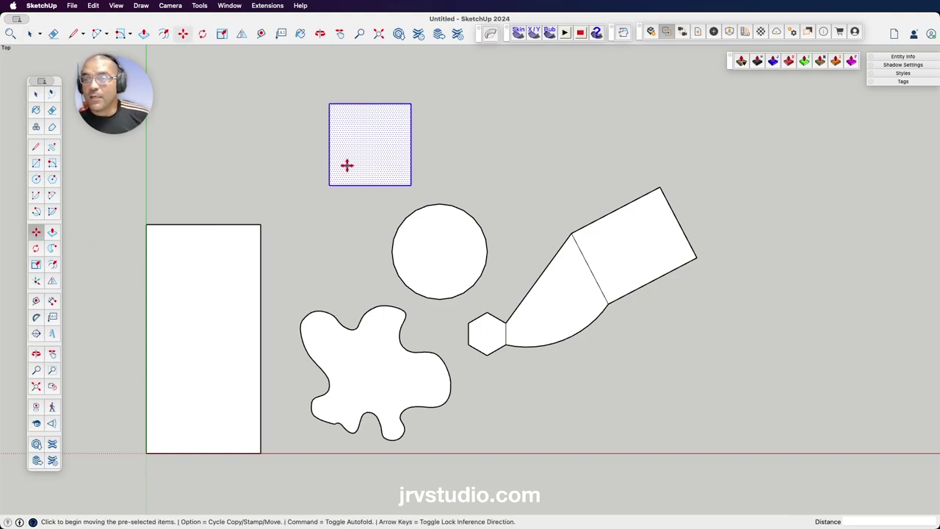
click(346, 163)
click(241, 188)
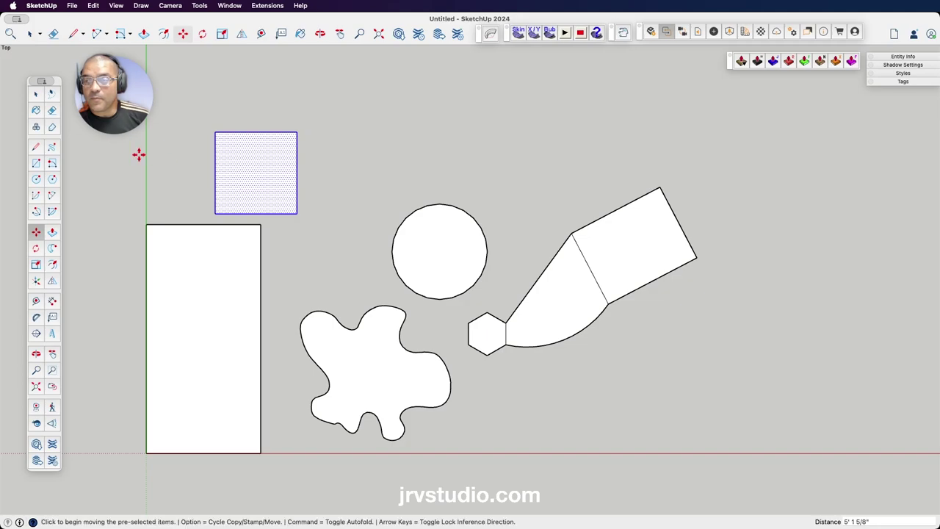
click(35, 93)
click(321, 123)
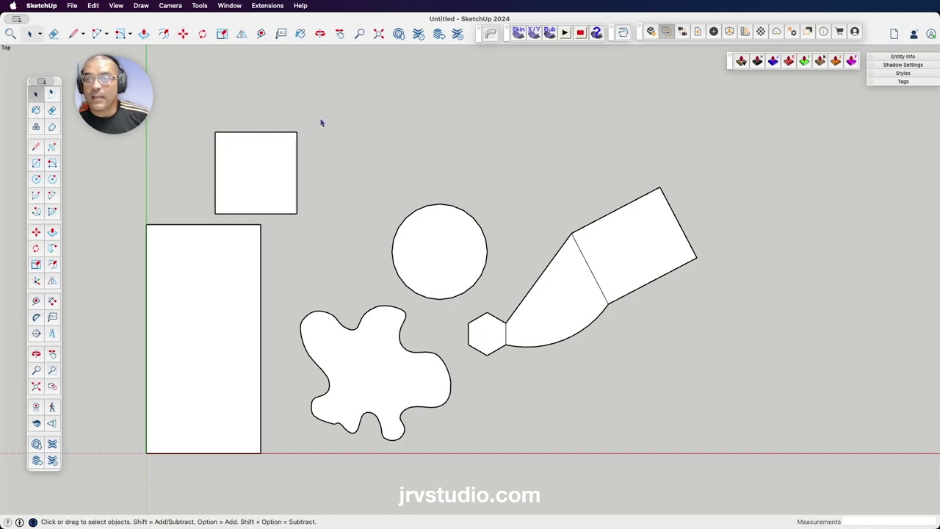
Move the small square's right edge slightly left to make it a narrower rectangle.
click(298, 171)
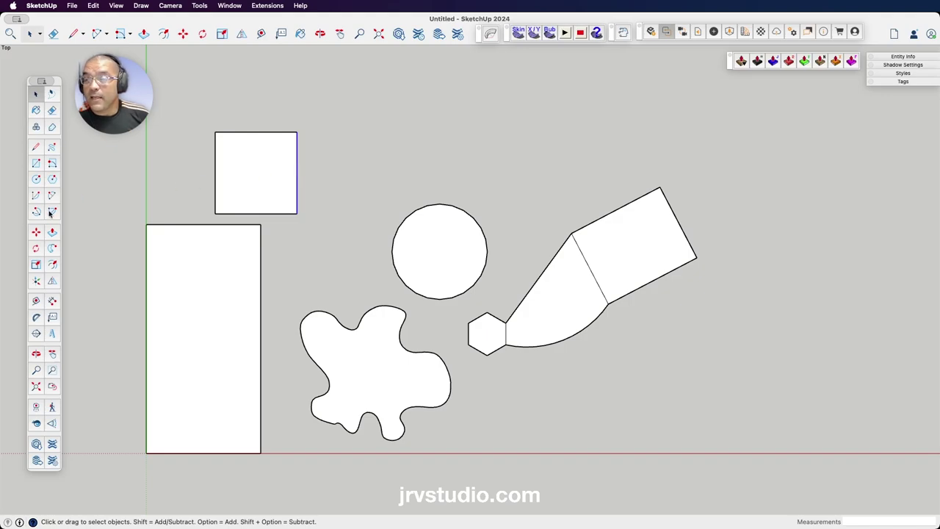
click(36, 232)
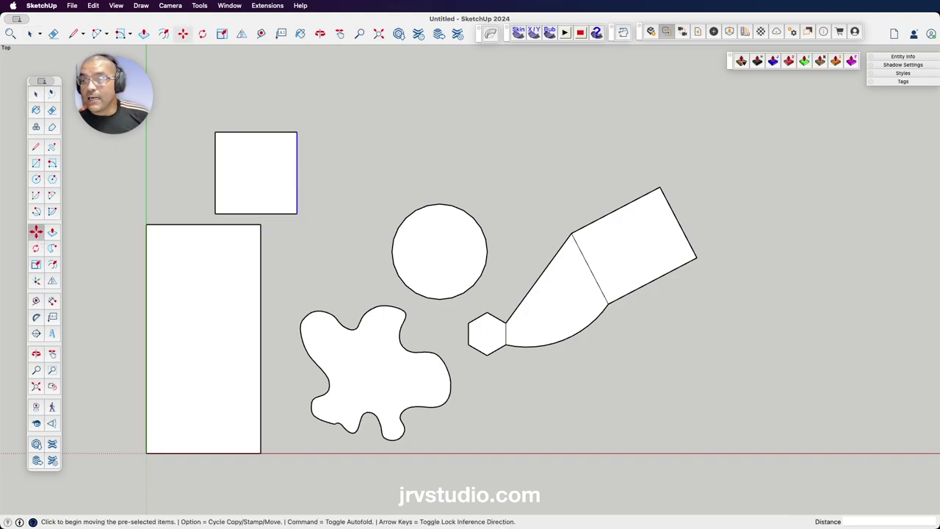
click(297, 187)
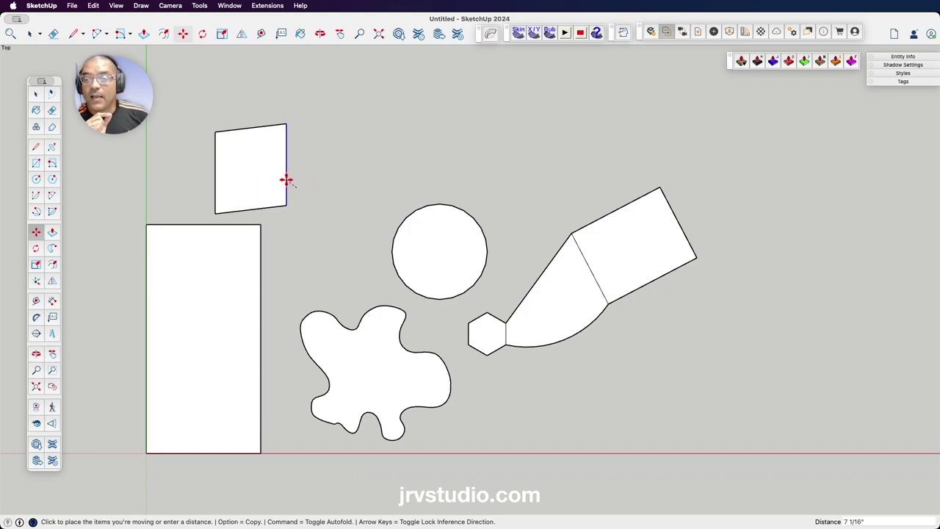
click(287, 188)
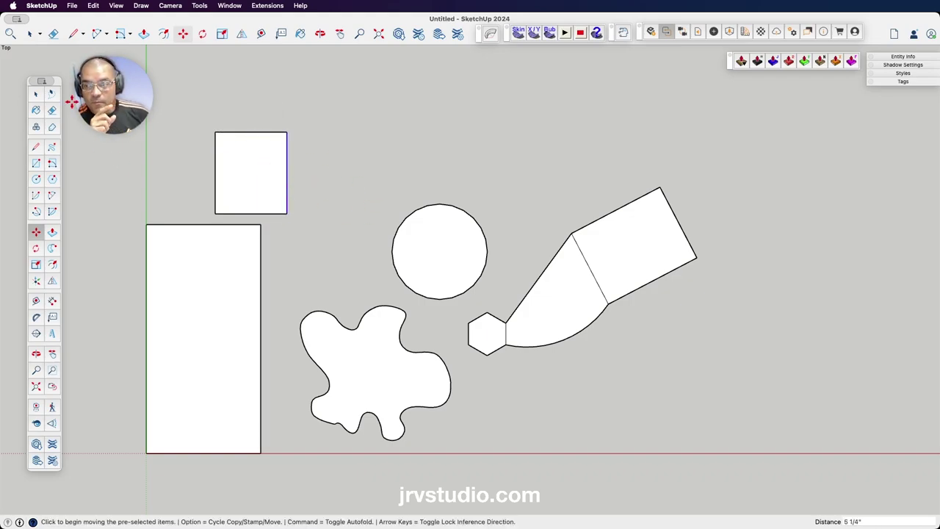
click(36, 94)
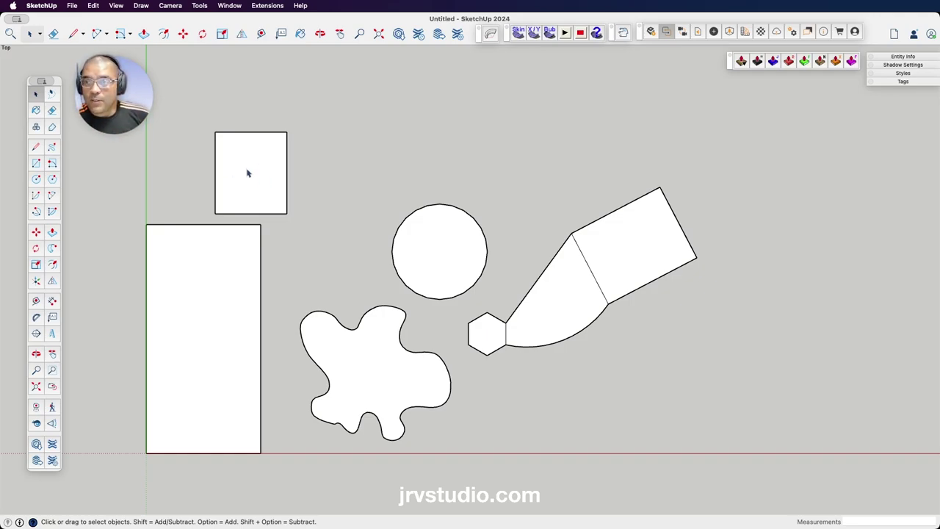
Compare the two faces, then crossing-window select the whole small rectangle with its edges.
click(231, 269)
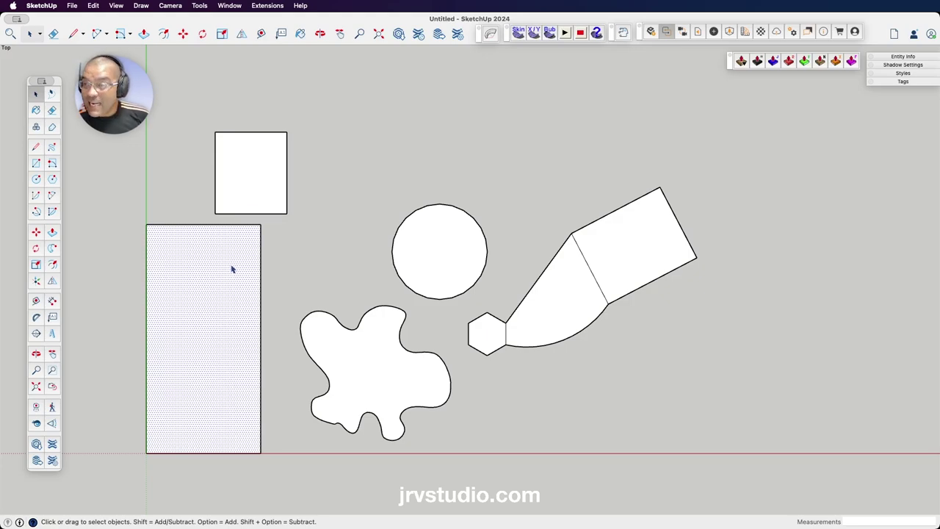
click(254, 179)
click(238, 251)
click(243, 194)
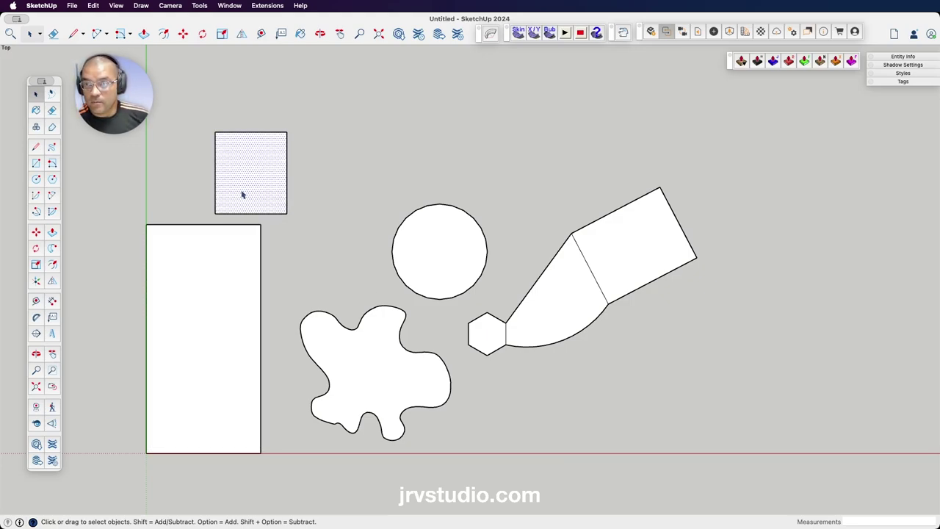
click(231, 259)
click(245, 193)
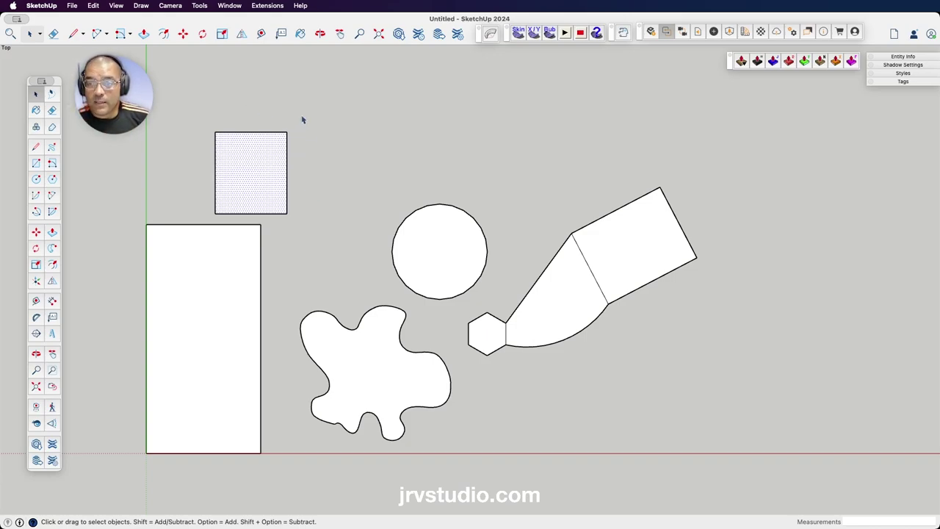
drag(313, 103, 186, 223)
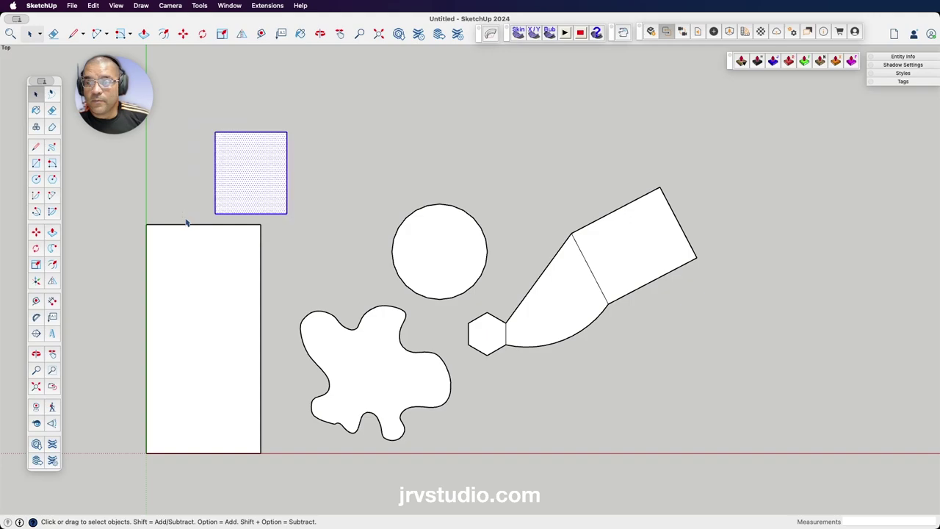
Move the small rectangle down so it overlaps the tall rectangle's top corner.
click(36, 232)
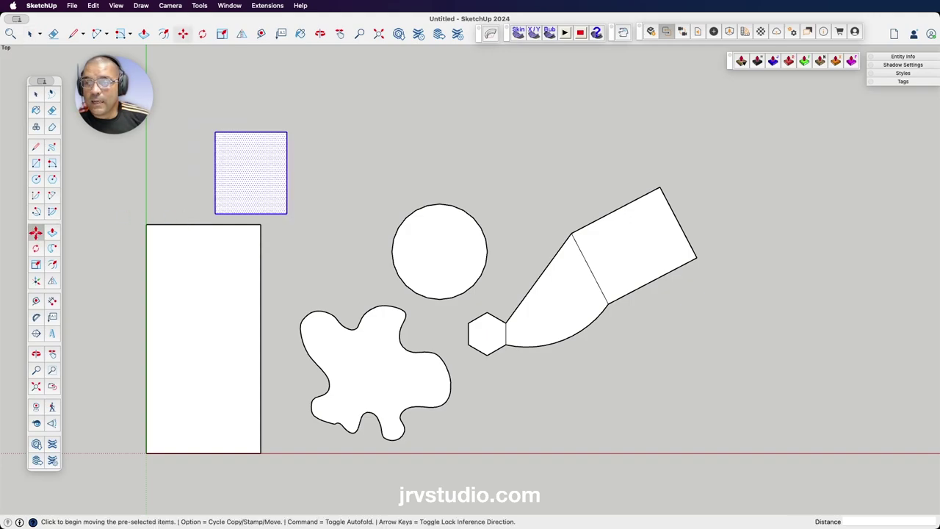
click(287, 133)
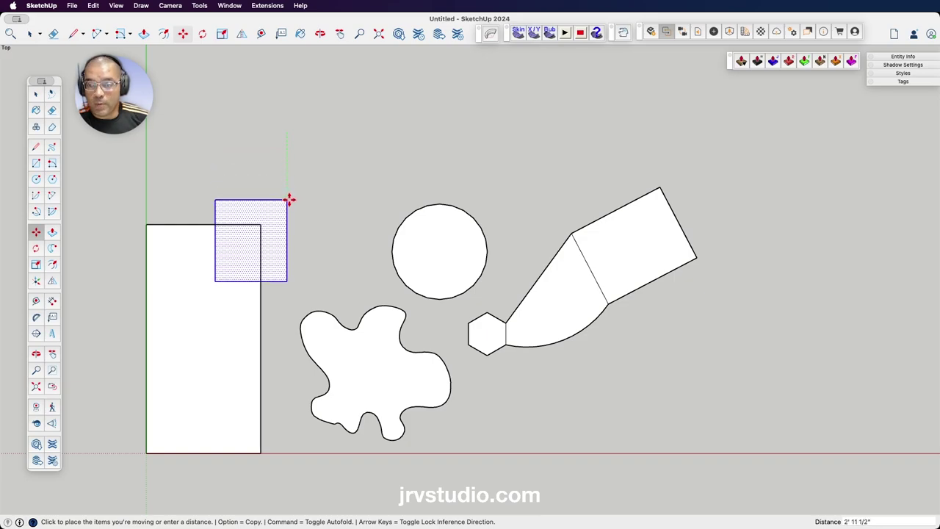
click(293, 197)
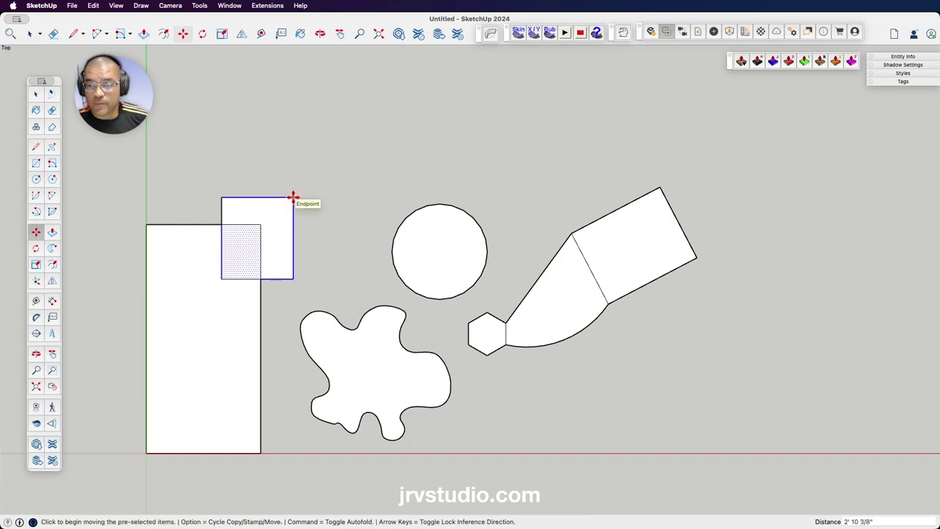
key(space)
click(315, 147)
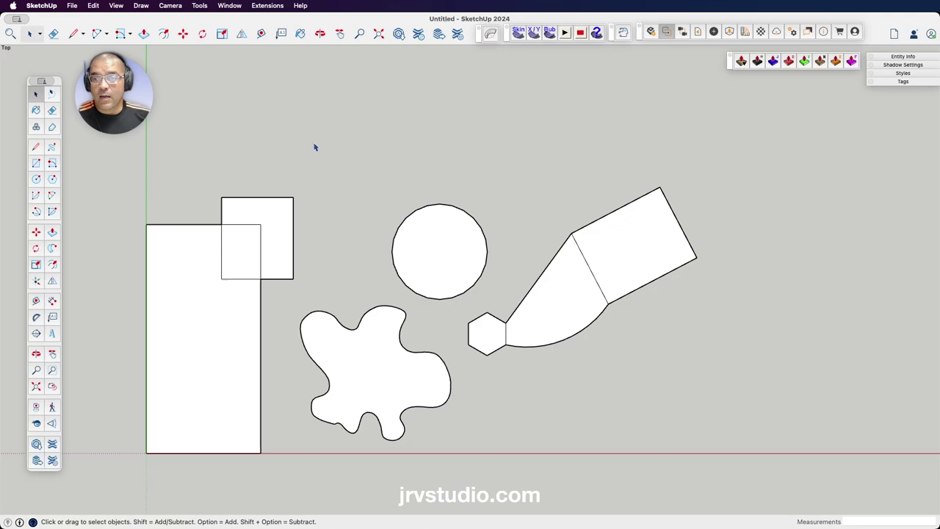
Delete the overlap face between the small square and the tall rectangle.
click(250, 216)
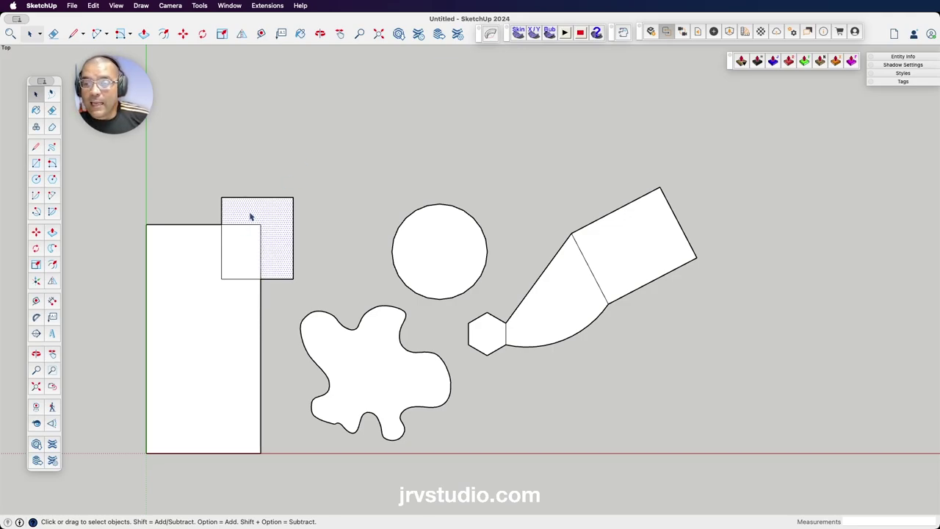
click(253, 243)
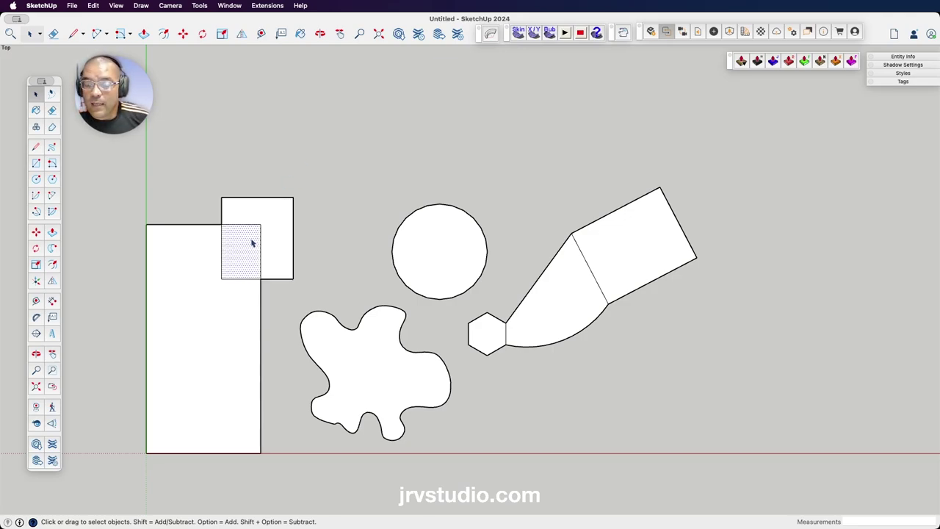
click(206, 250)
click(237, 267)
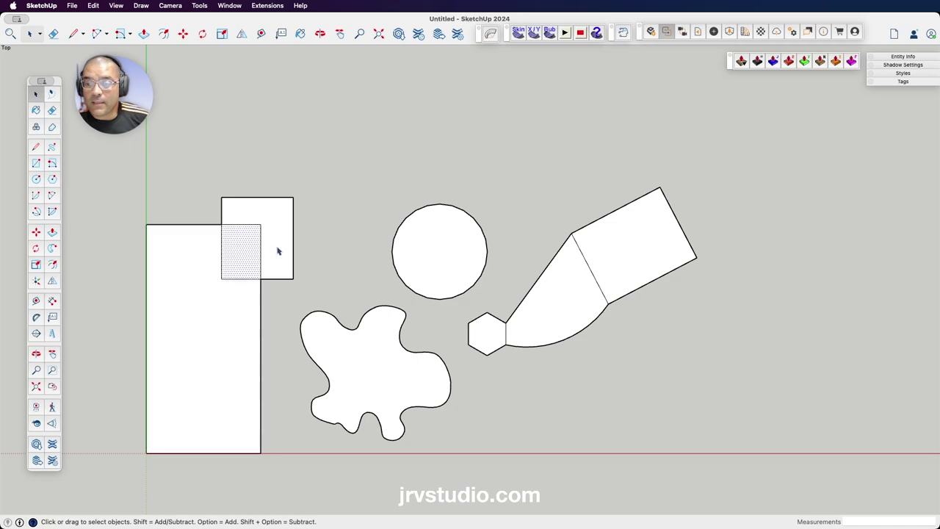
click(326, 215)
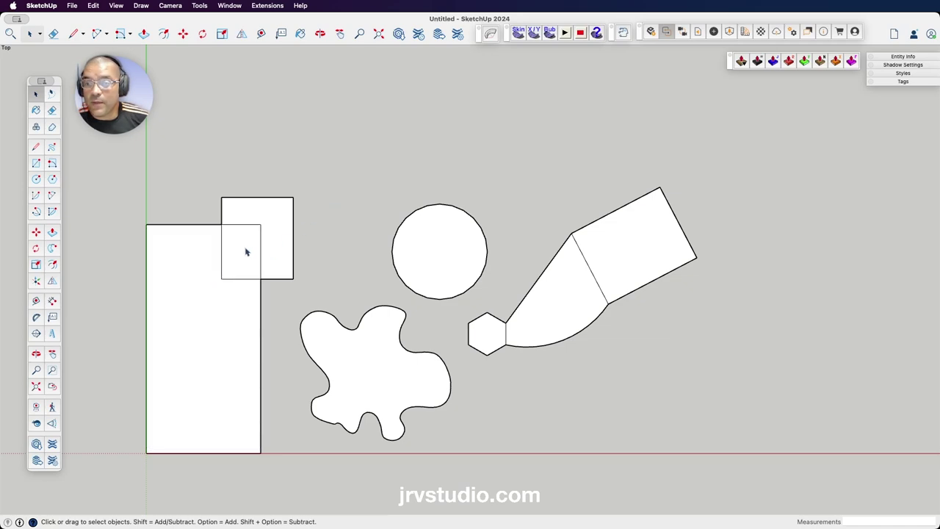
click(247, 244)
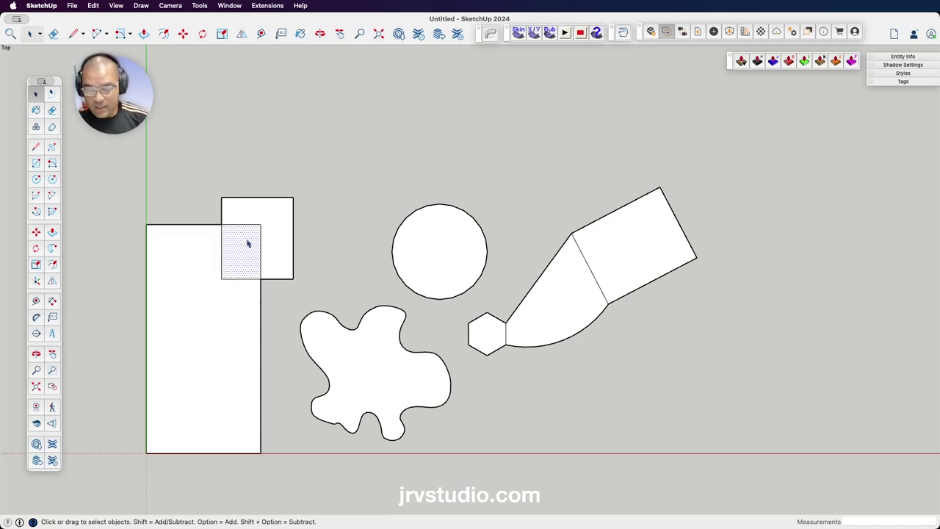
key(Delete)
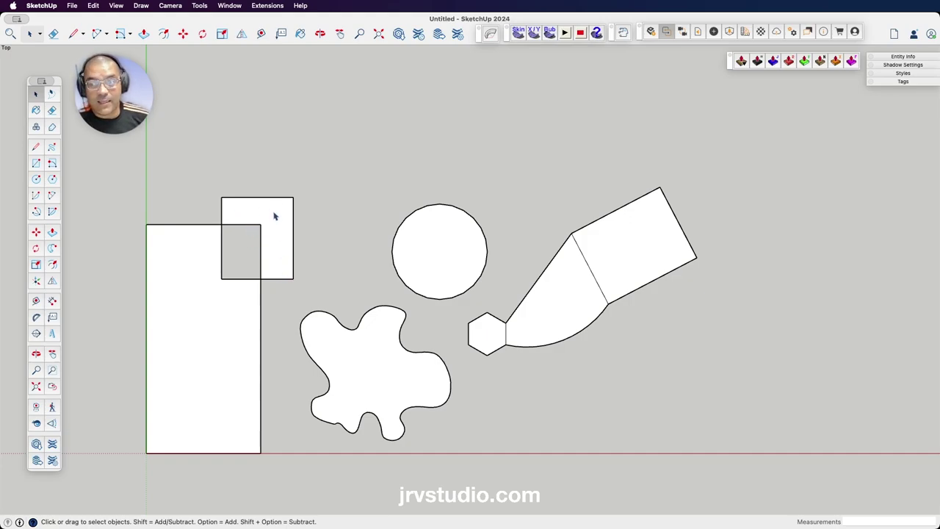
Select the small square's remaining face and start the Move tool on it.
click(274, 221)
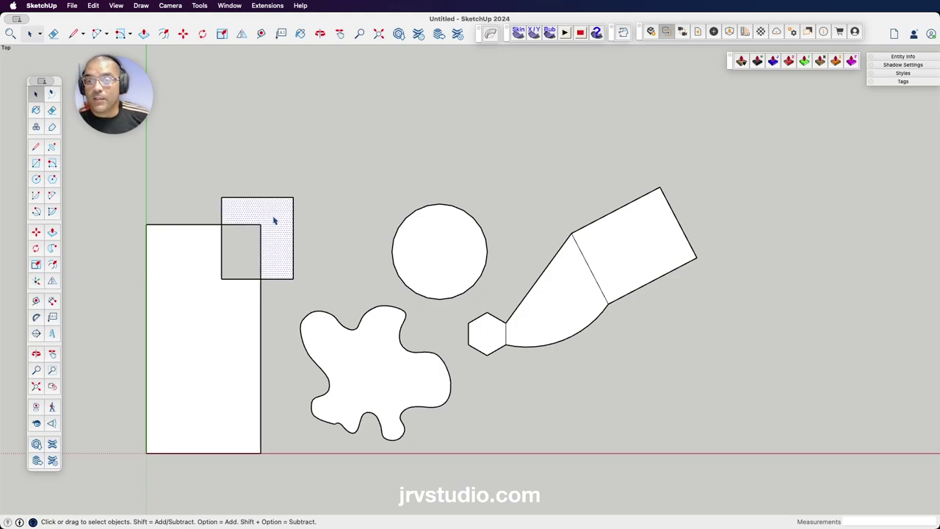
click(37, 281)
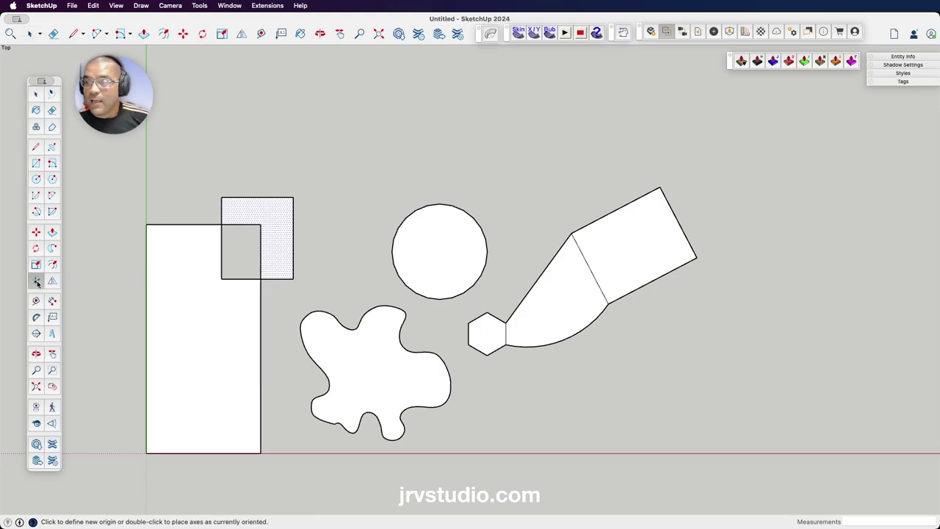
click(35, 232)
Cancel the stretched move and undo, leaving the square clear above the tall rectangle.
click(274, 209)
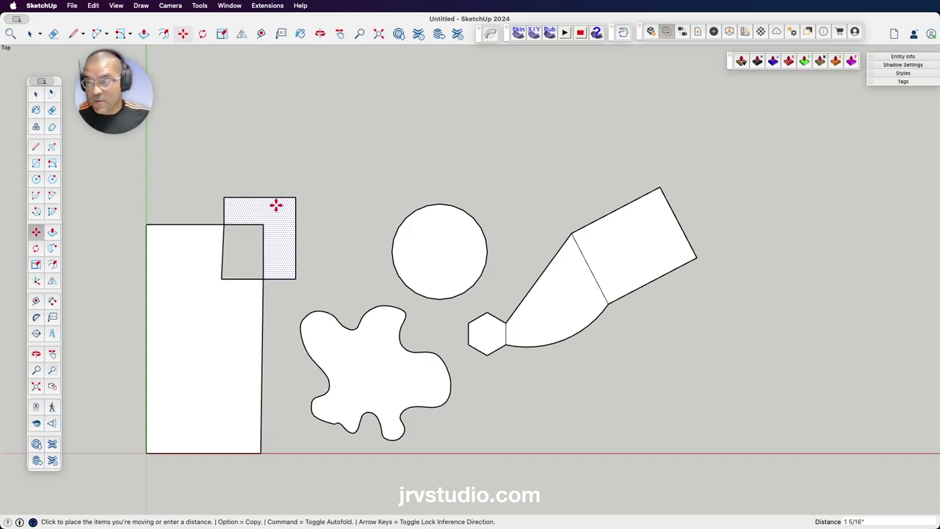
key(Escape)
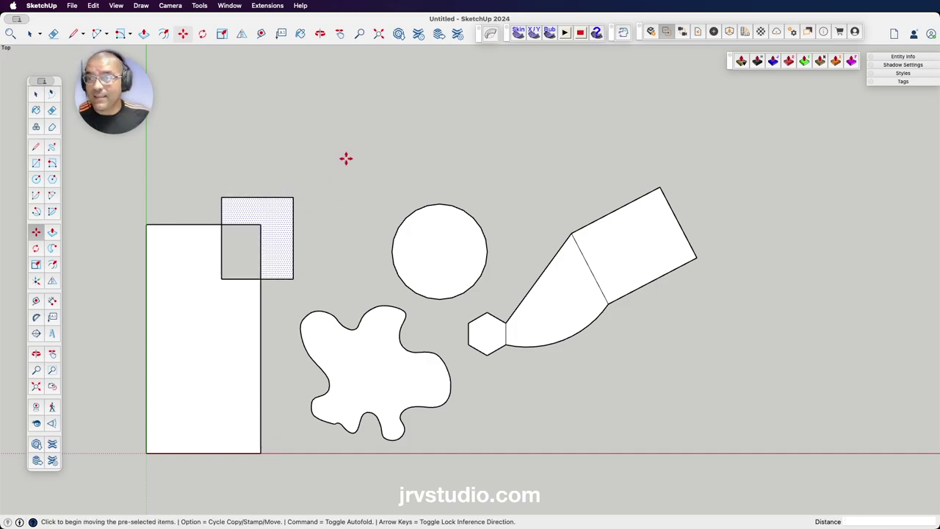
key(super+z)
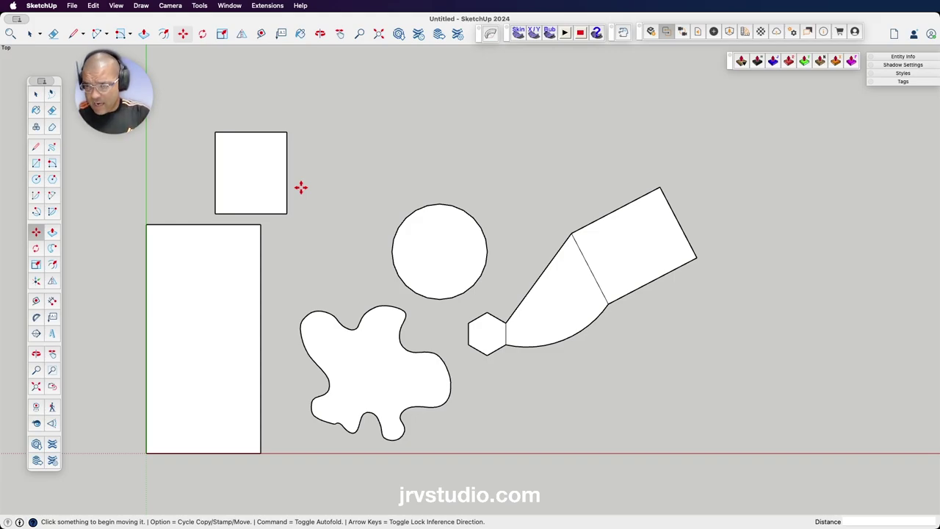
Window-select the small square above the tall rectangle and make it a group.
click(36, 95)
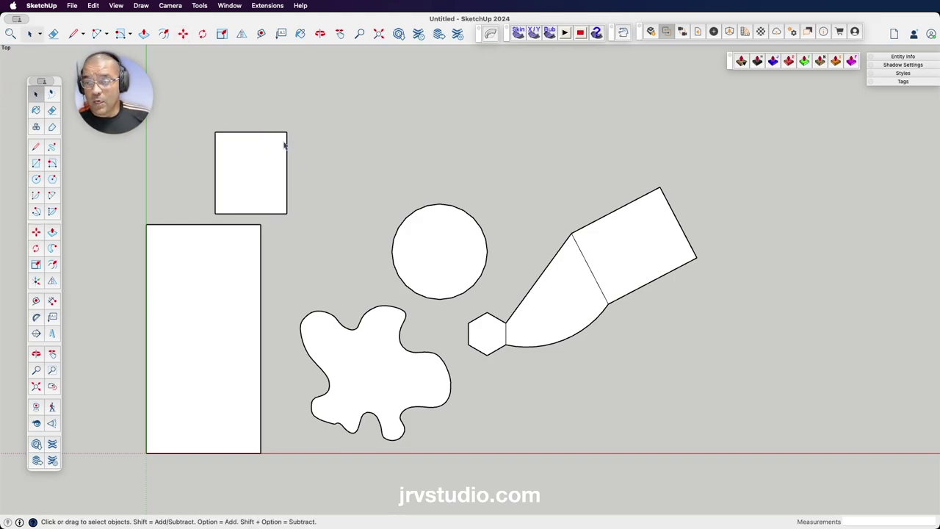
drag(333, 106, 200, 219)
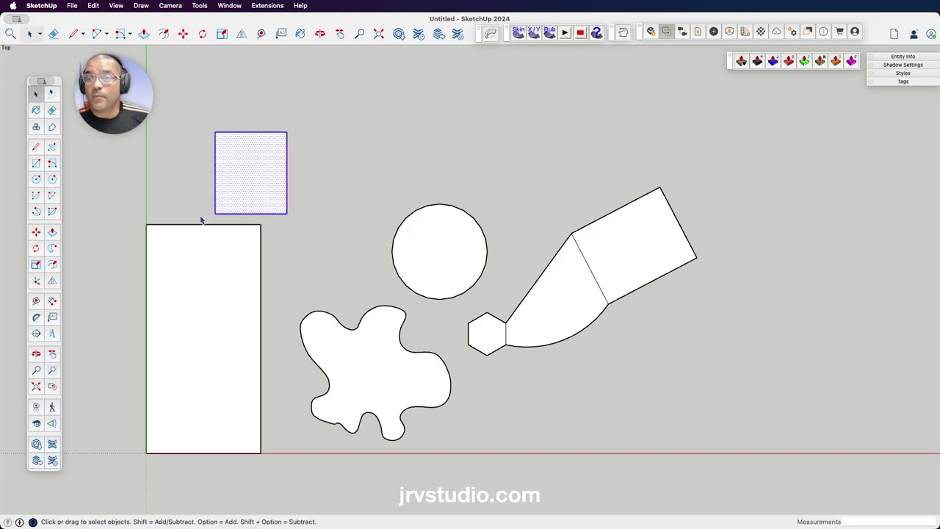
right_click(252, 168)
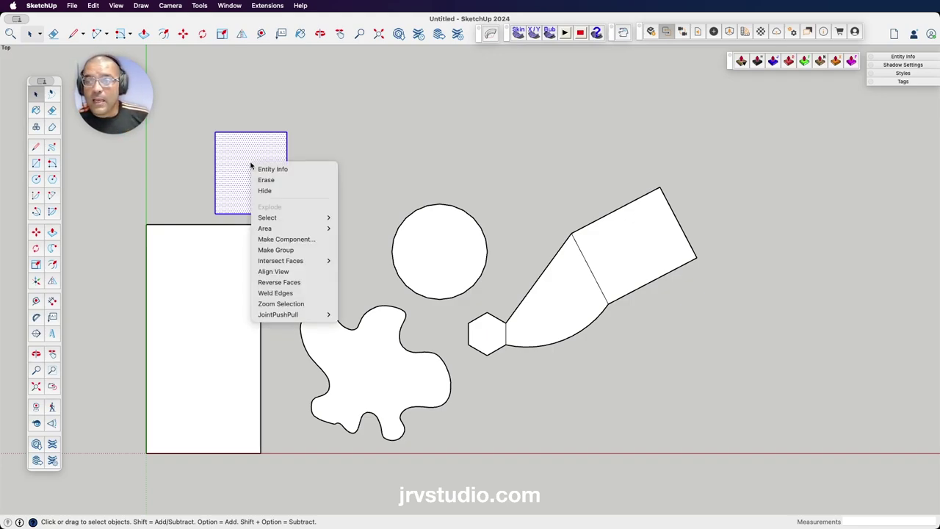
click(279, 251)
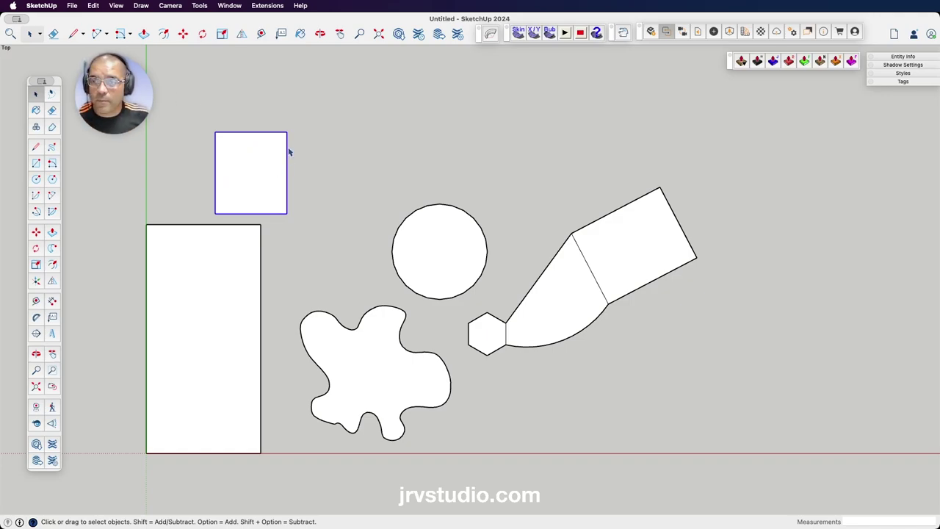
Select the tall rectangle's face, then the new square group and its geometry, to check them.
click(232, 255)
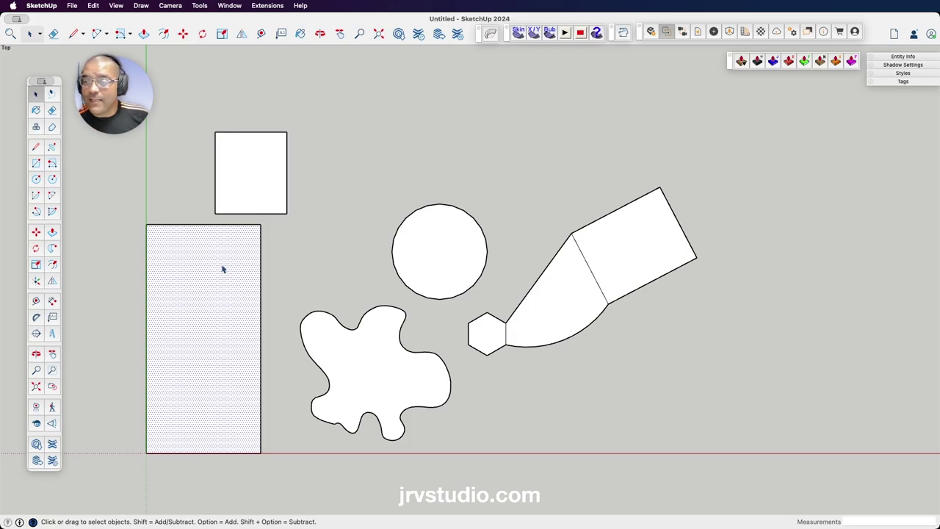
click(240, 163)
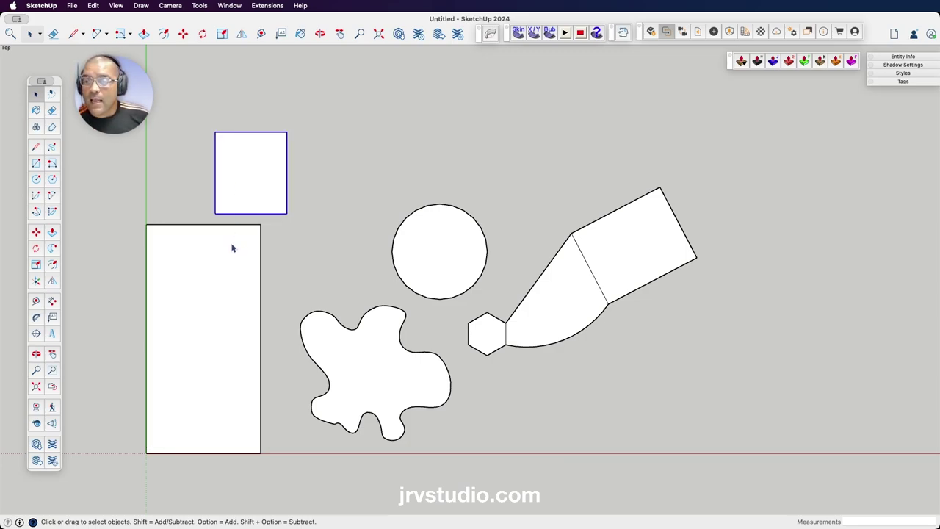
double_click(273, 159)
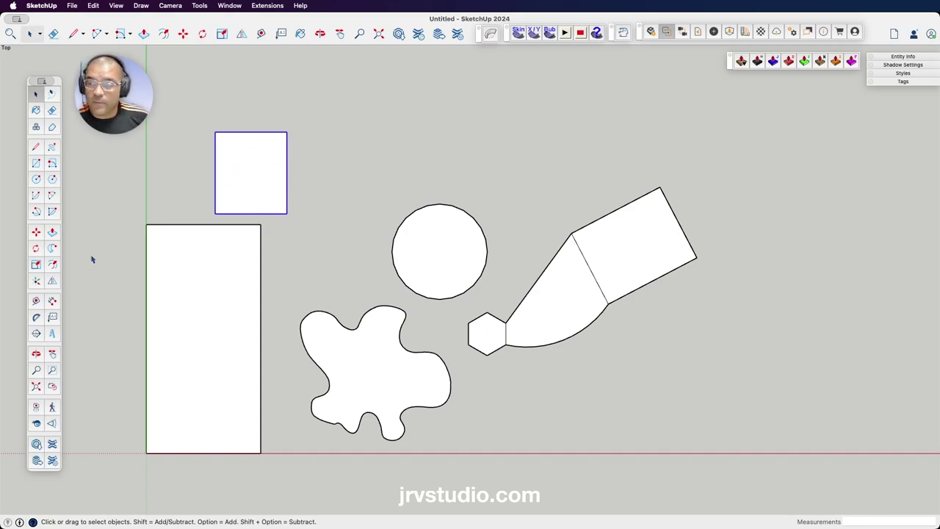
Move the square group onto the tall rectangle's top-right corner.
click(36, 232)
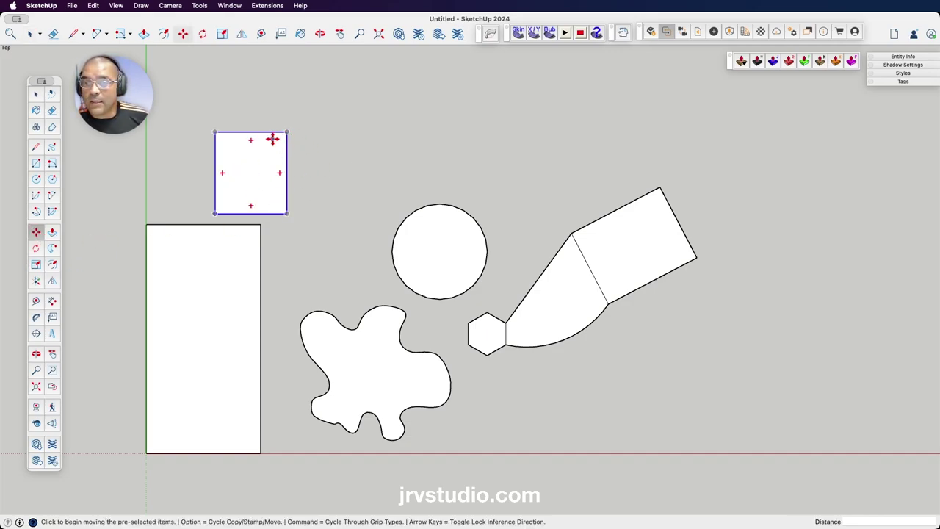
click(249, 172)
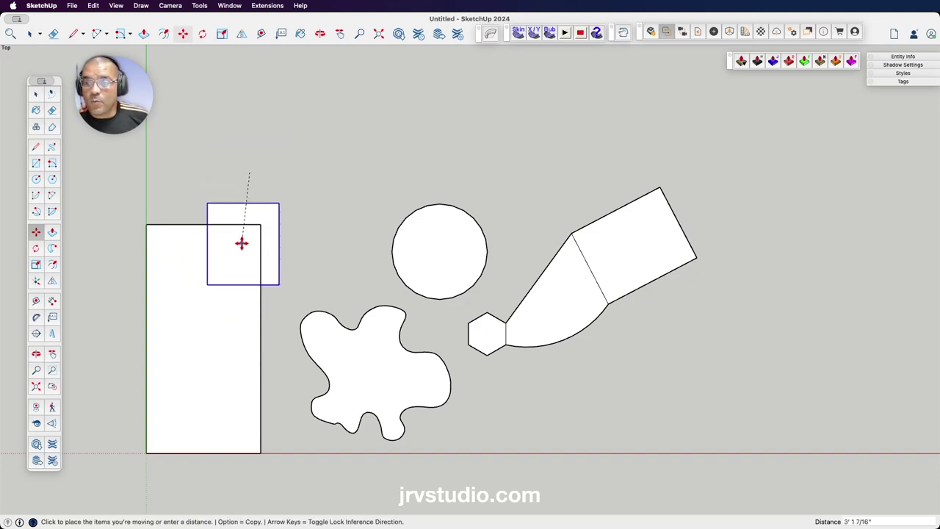
click(243, 242)
Select the rectangle and then the overlapping square to confirm both stay separate.
click(36, 94)
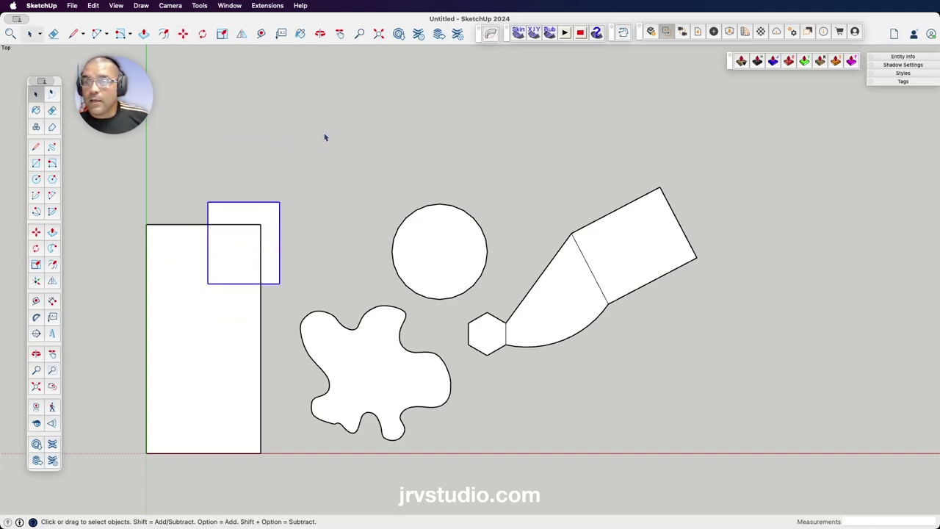
click(318, 157)
click(219, 321)
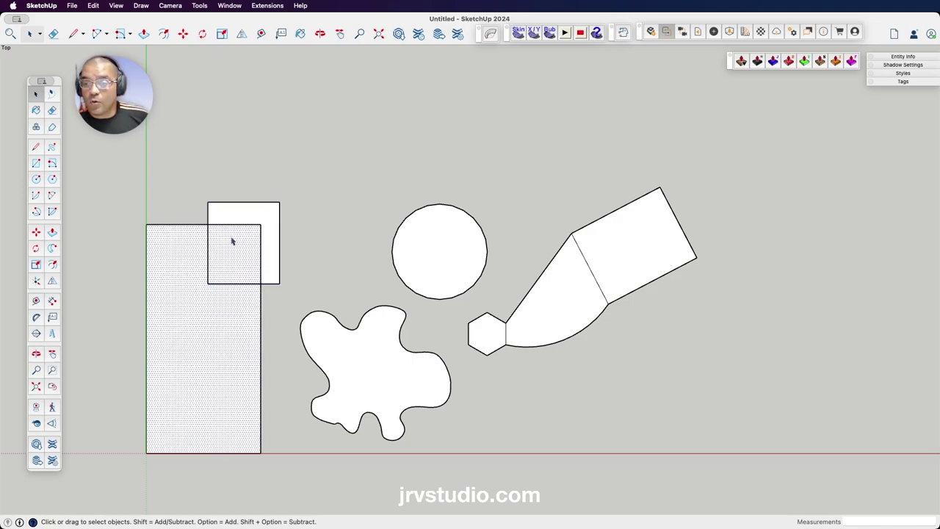
click(260, 211)
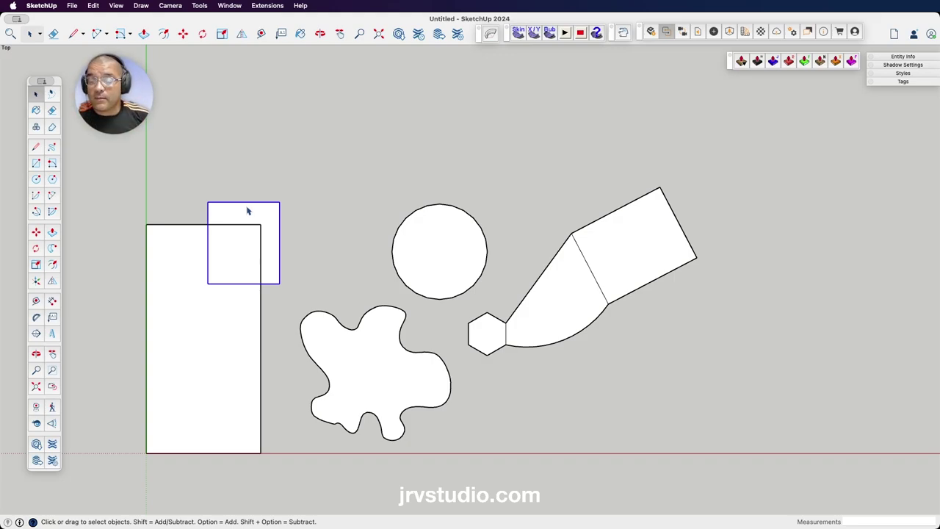
click(35, 232)
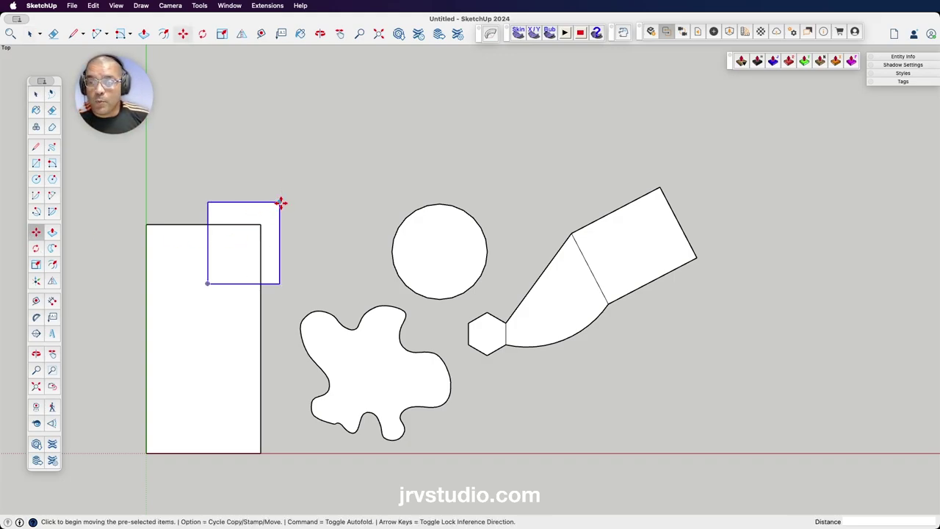
Shift the square group to the left and give it a trial -150° rotation.
click(279, 201)
click(372, 156)
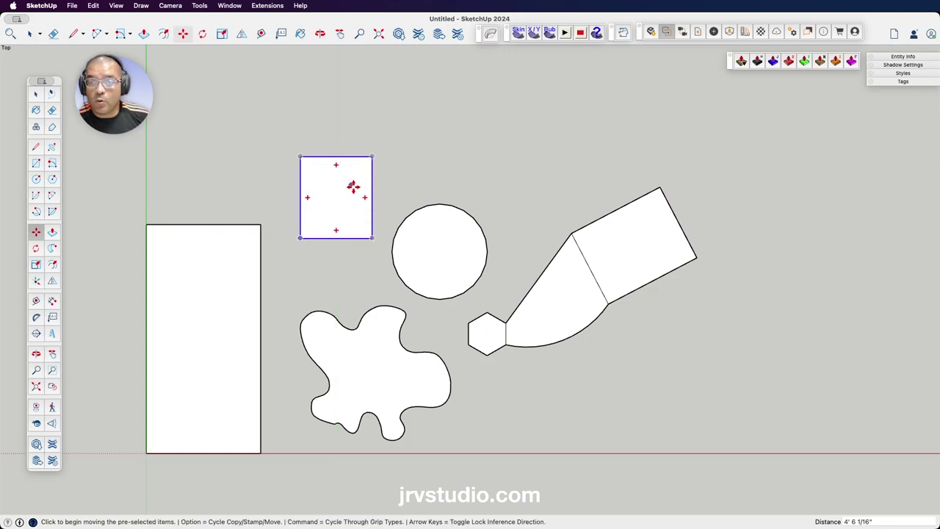
click(307, 197)
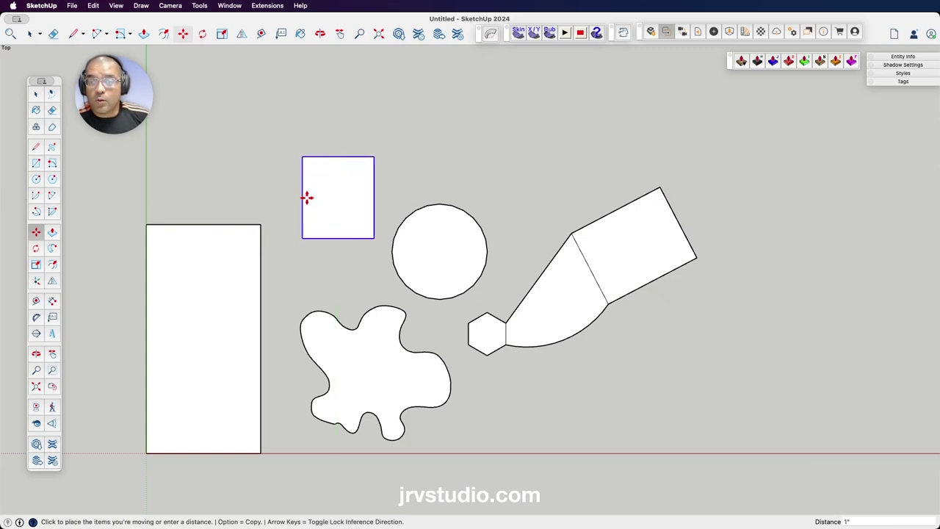
click(280, 197)
click(277, 198)
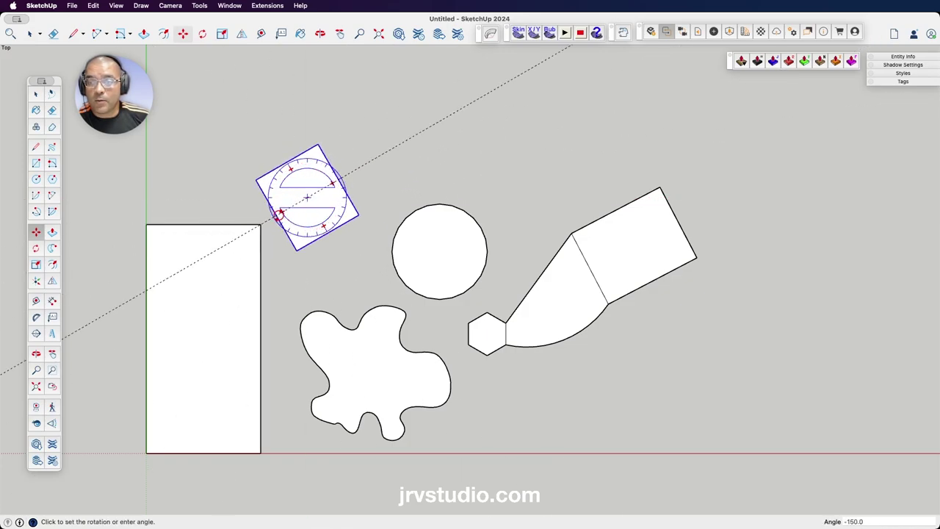
click(273, 214)
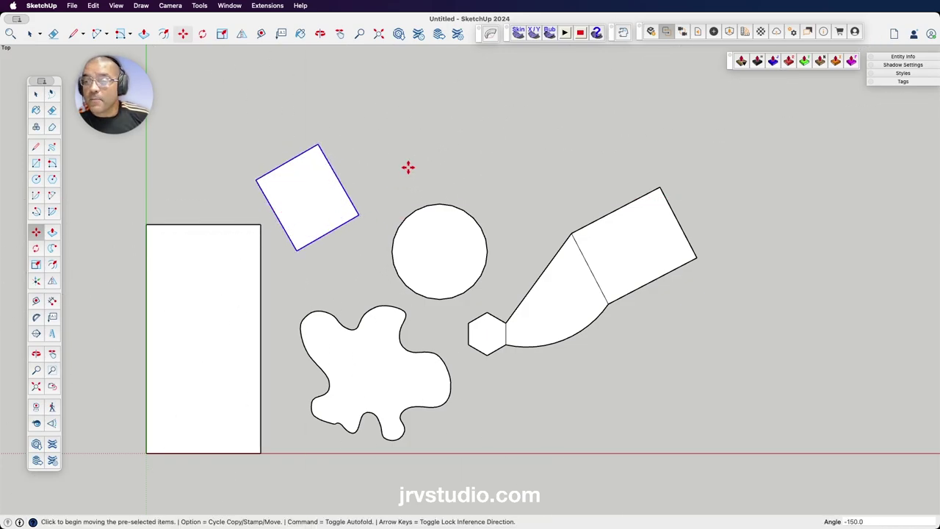
mouse_move(307, 197)
key(space)
click(264, 253)
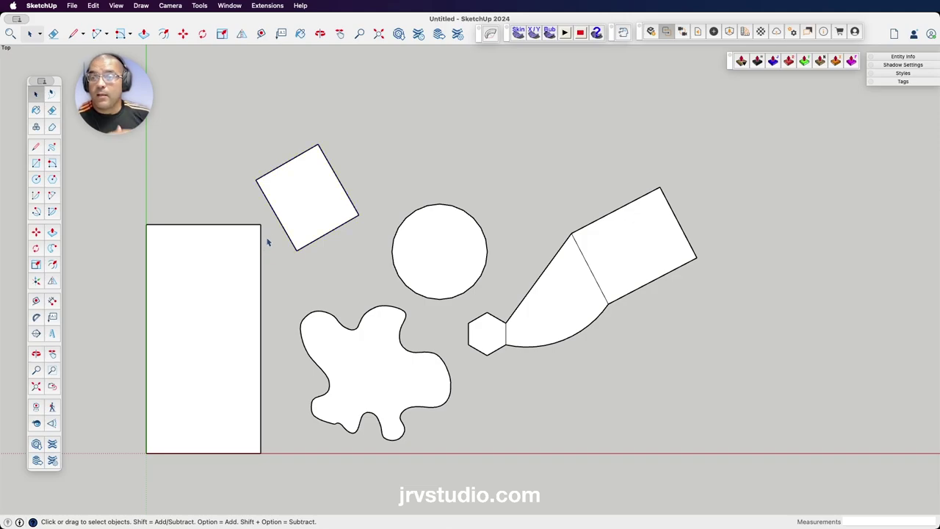
click(321, 218)
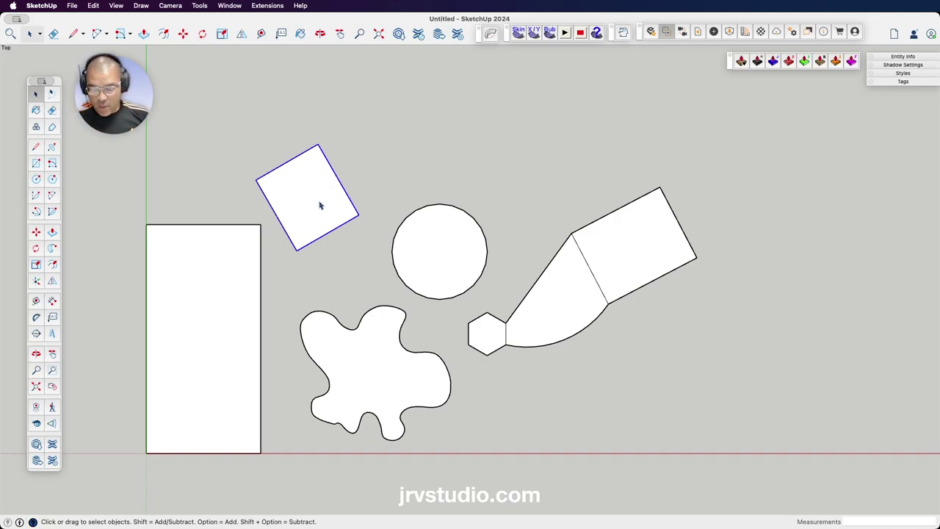
Move the square to the upper left above the tall rectangle and rotate it back upright.
key(m)
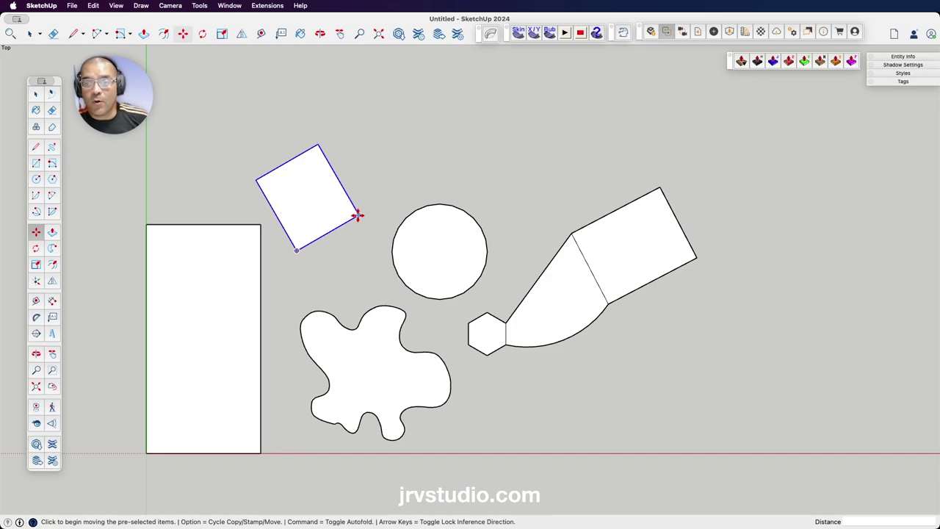
click(357, 216)
click(269, 139)
key(q)
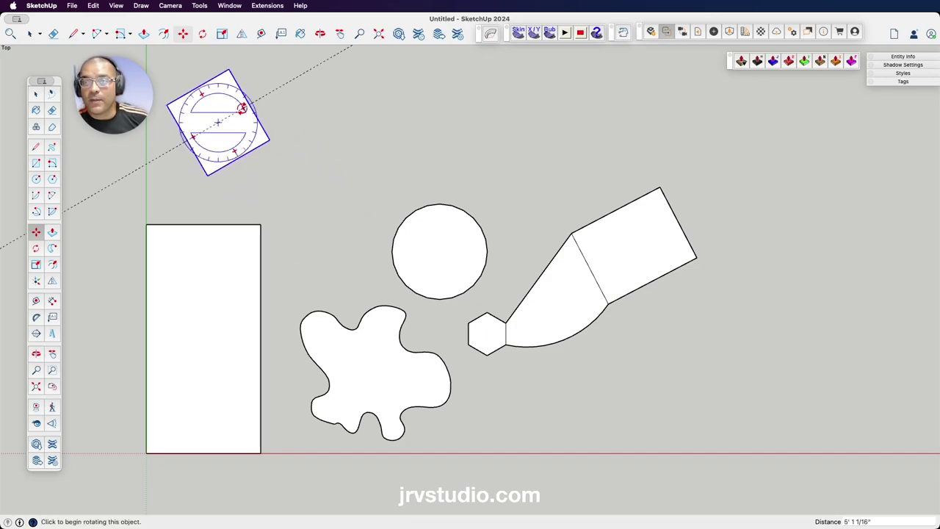
click(242, 108)
click(248, 119)
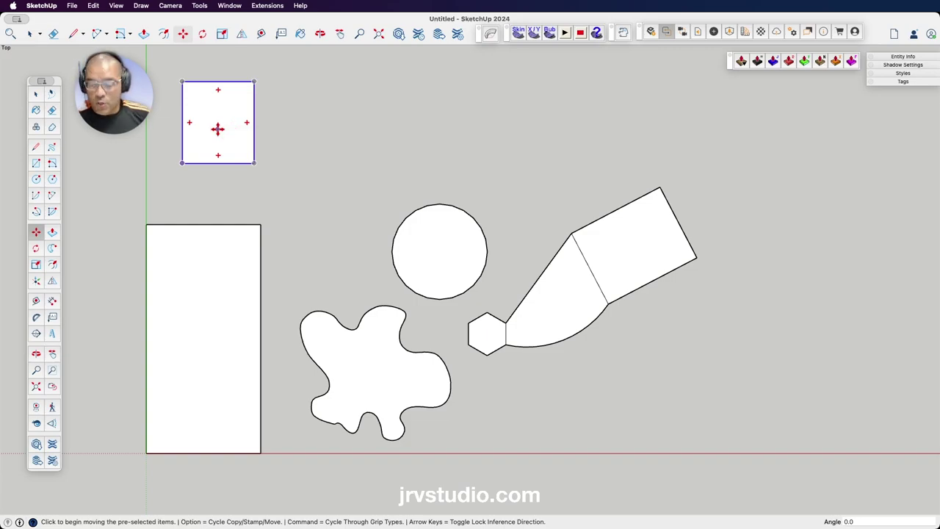
Convert the square group into a component with the definition name 'CUADREADO BASE'.
key(space)
right_click(218, 133)
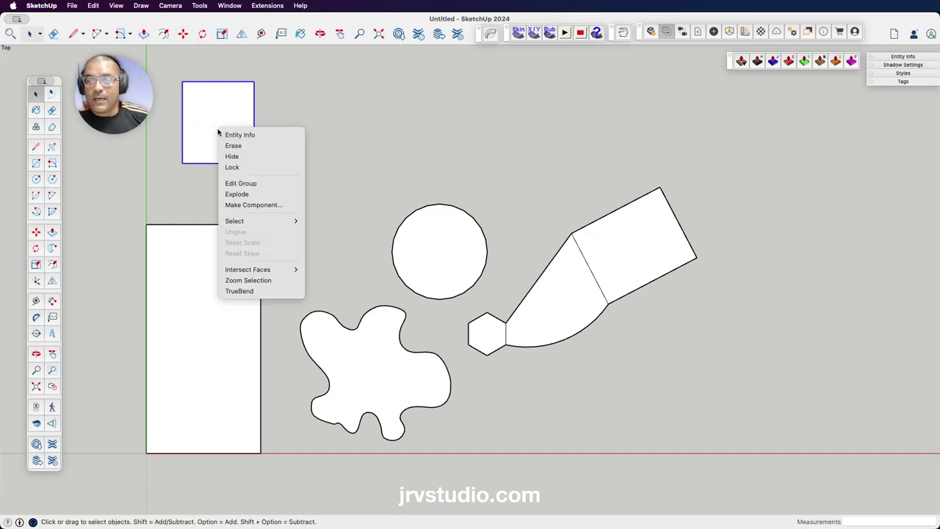
click(243, 206)
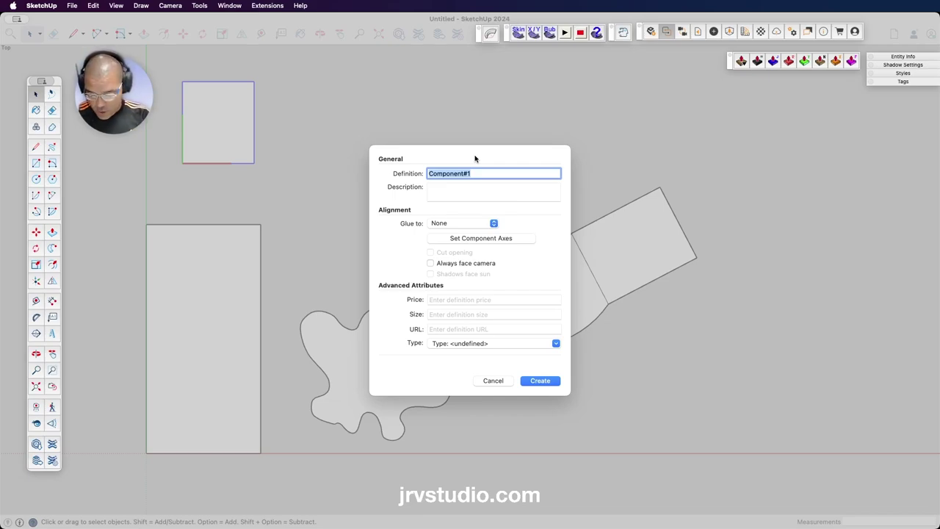
text(R)
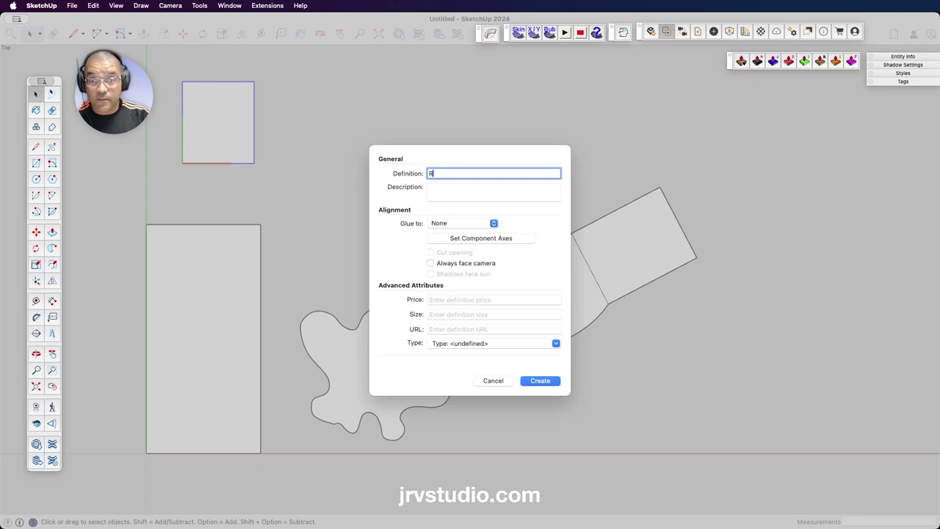
text(DREADO BASE)
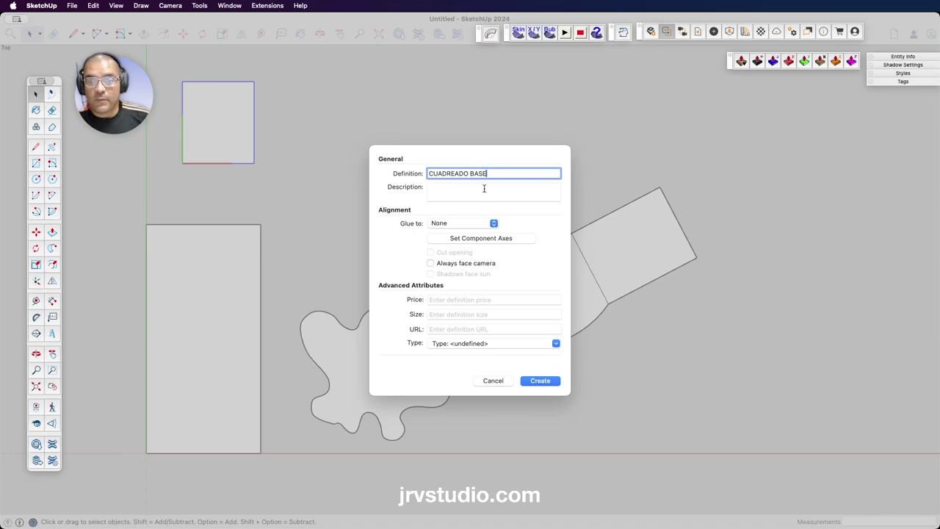
click(540, 380)
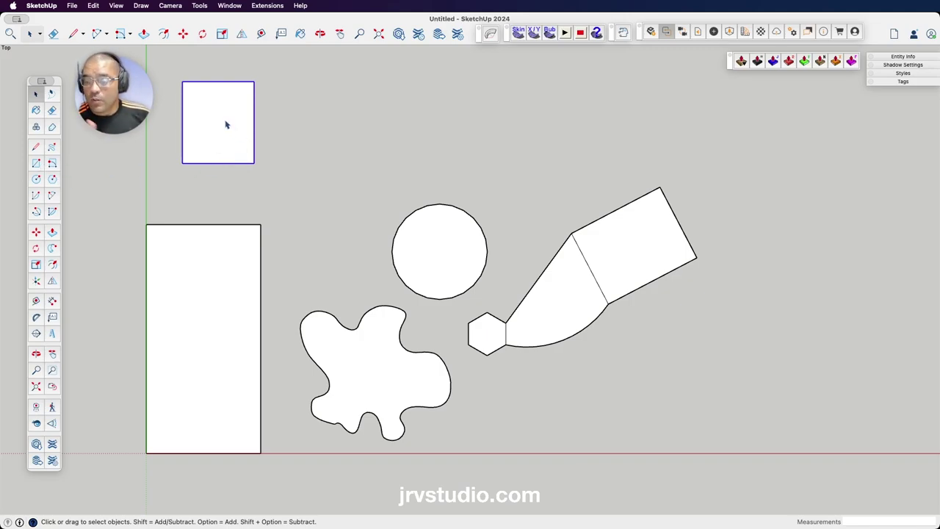
key(m)
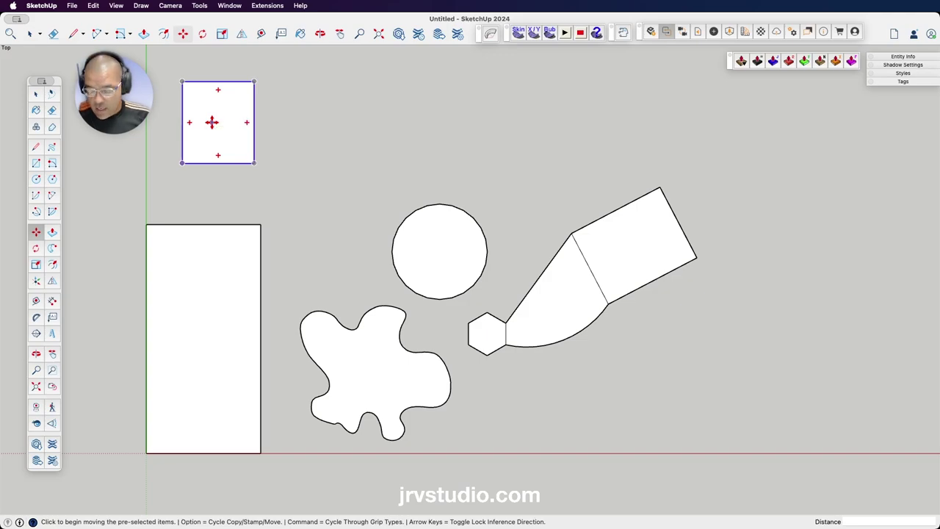
key(alt)
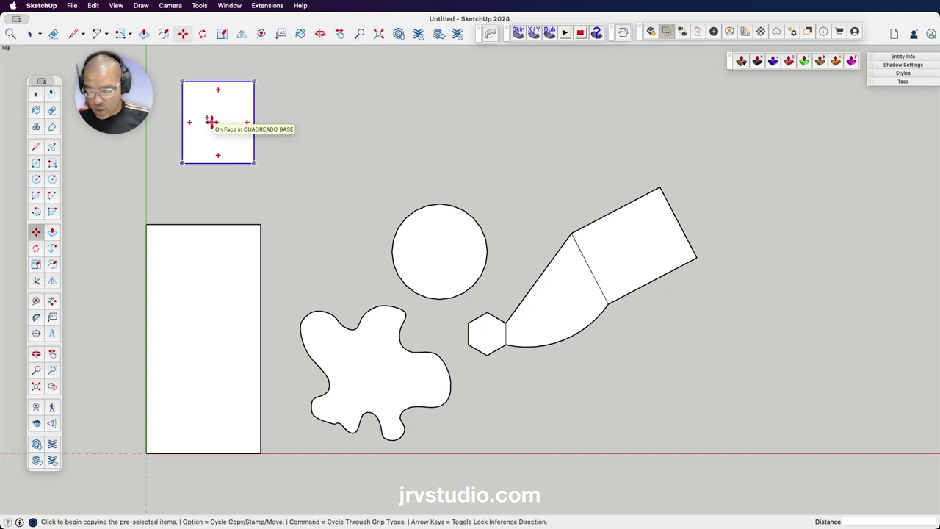
Copy the CUADREADO BASE square and place the copy just to its right.
key(alt)
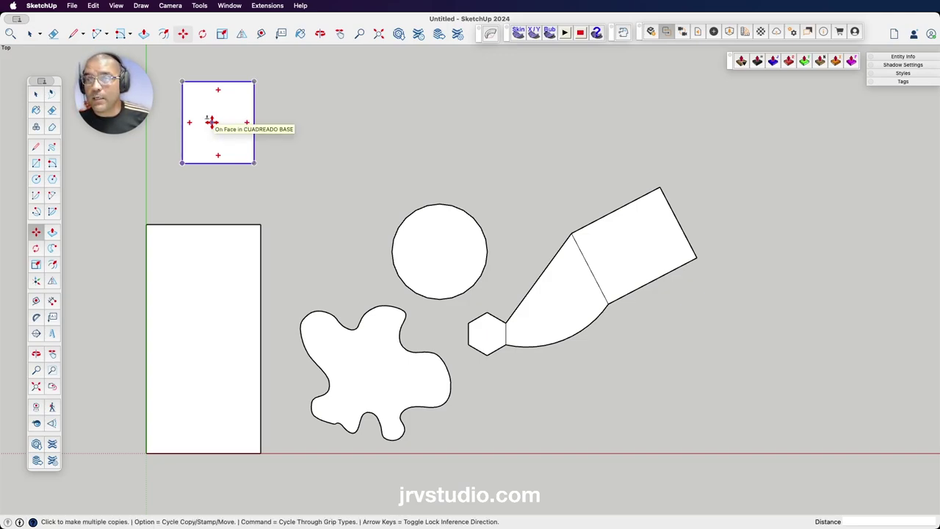
key(alt)
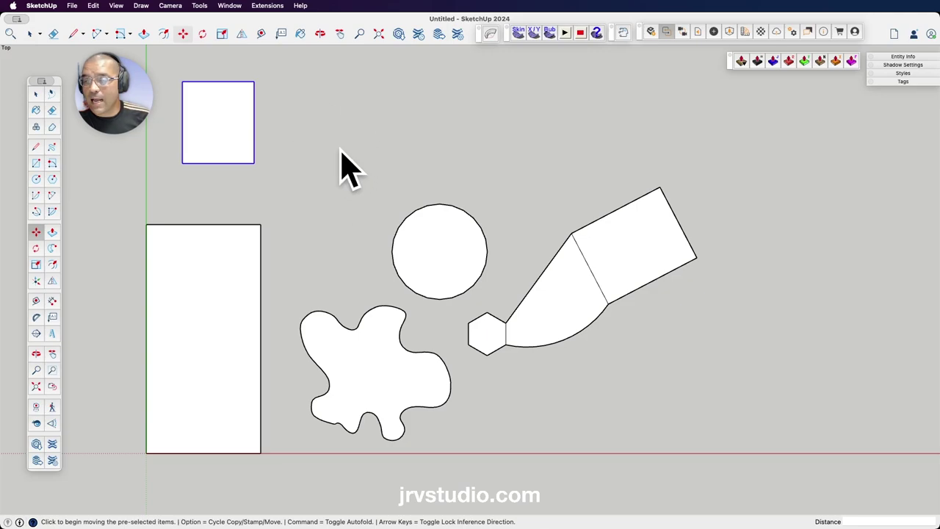
key(alt)
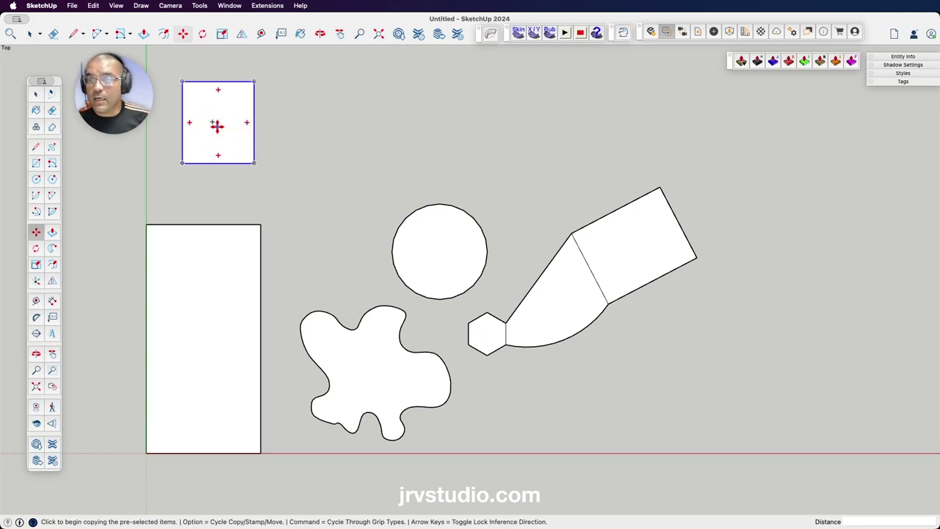
click(216, 126)
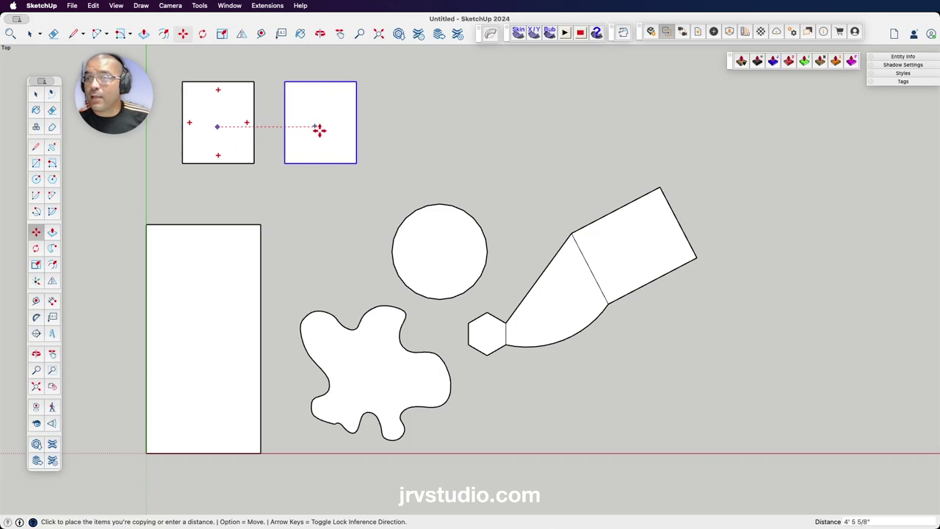
click(311, 129)
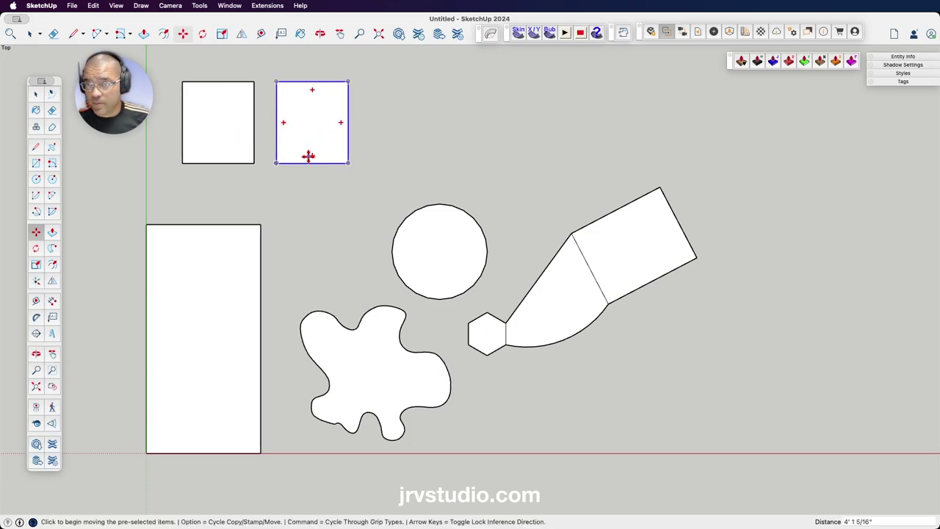
key(space)
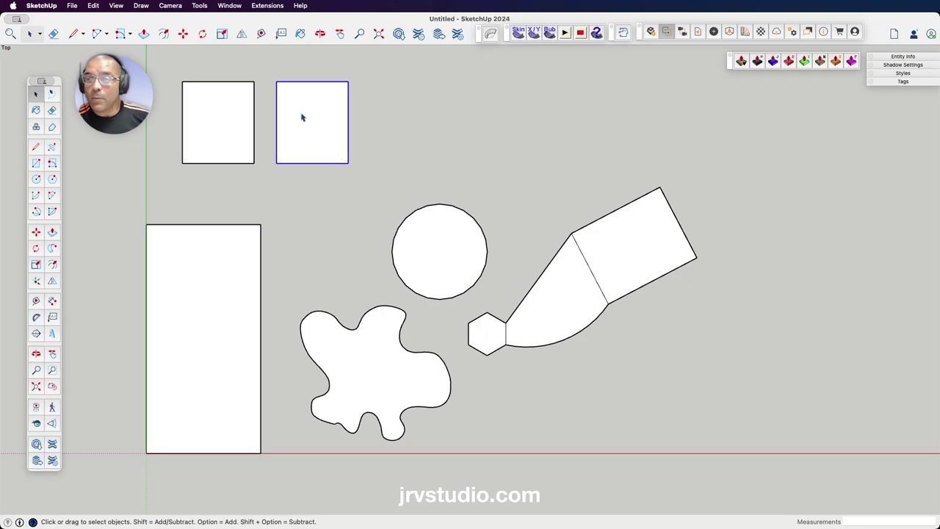
click(308, 189)
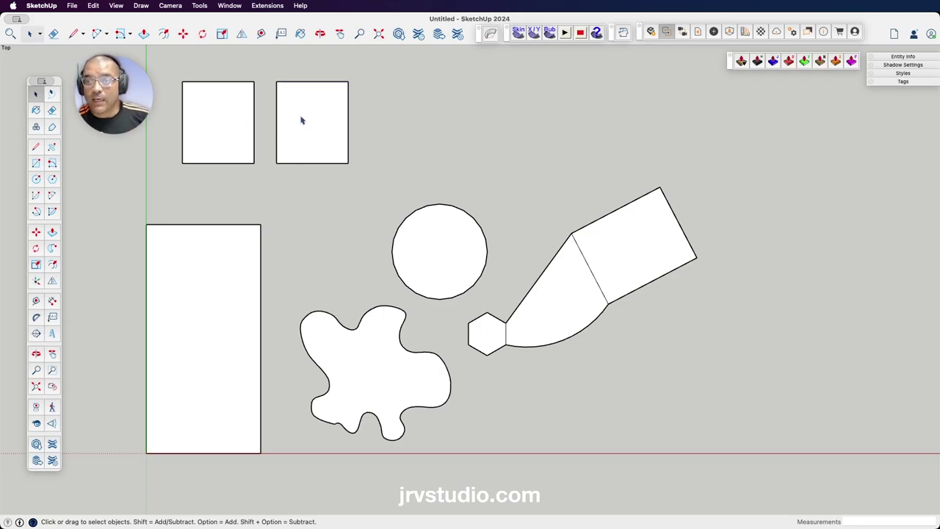
click(224, 122)
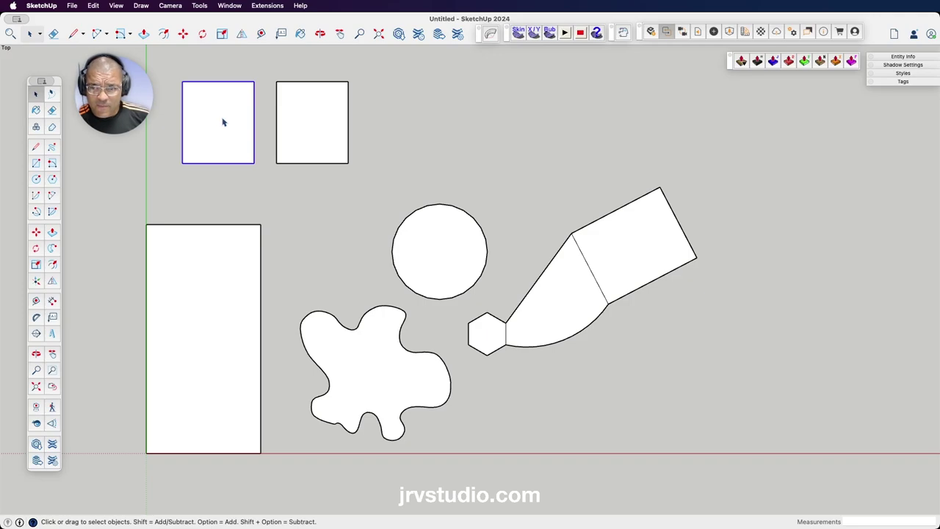
click(311, 126)
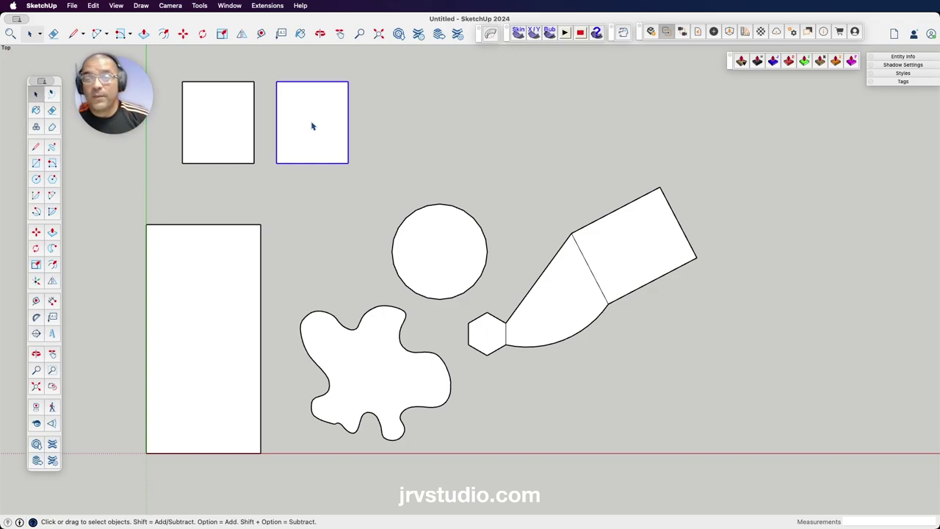
click(236, 128)
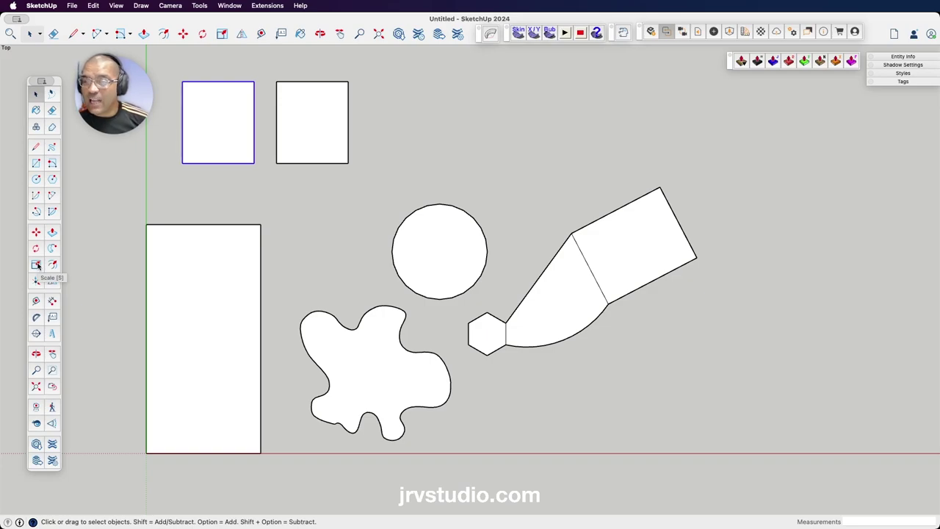
click(36, 264)
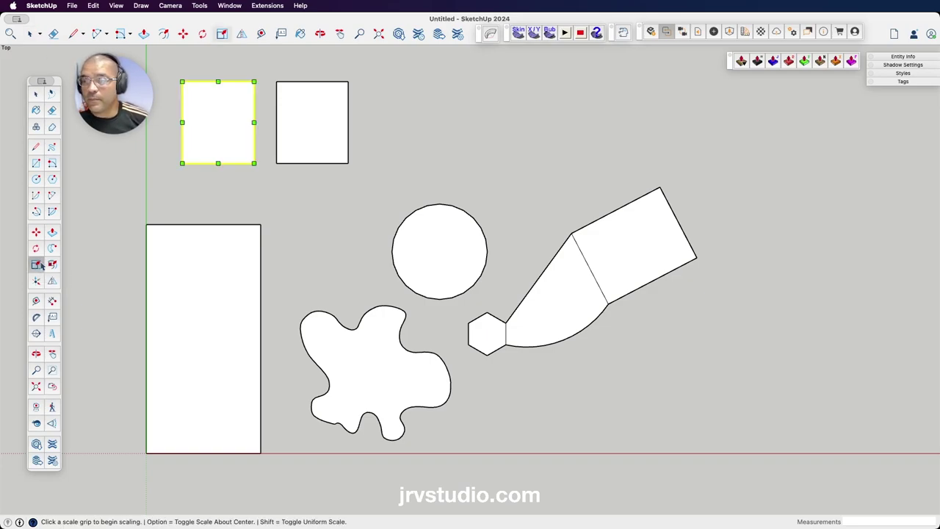
click(254, 122)
click(217, 122)
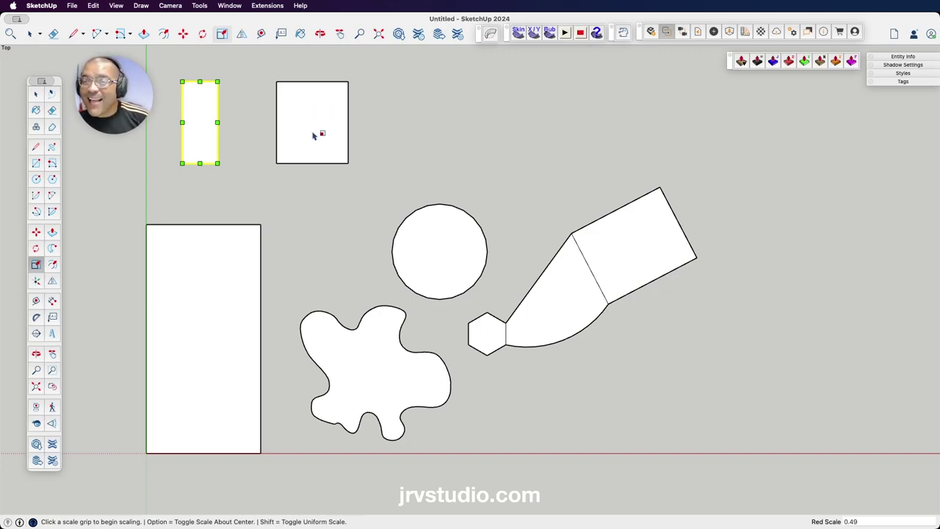
key(super+z)
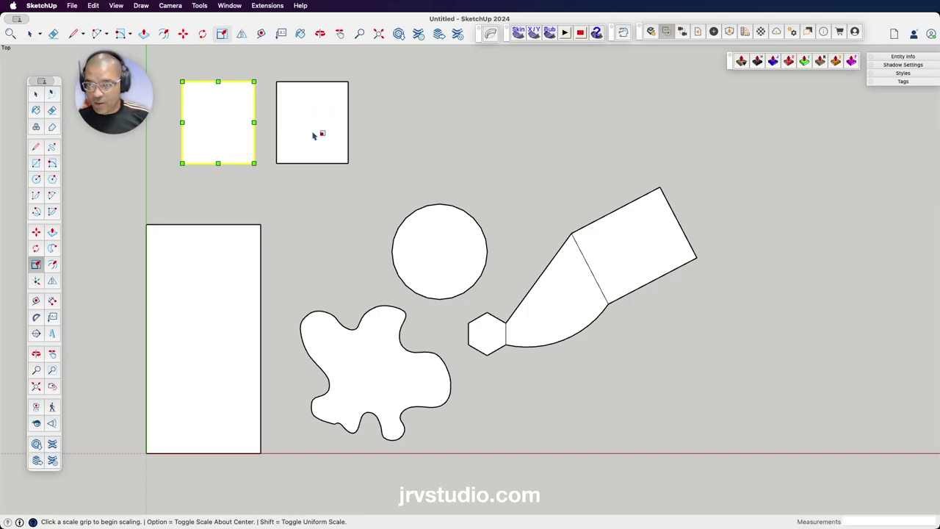
click(35, 94)
click(224, 187)
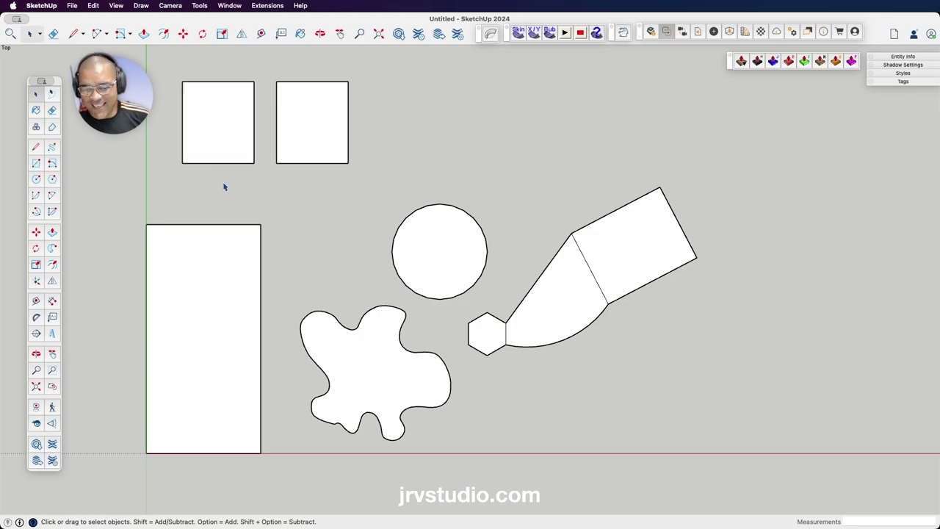
click(234, 133)
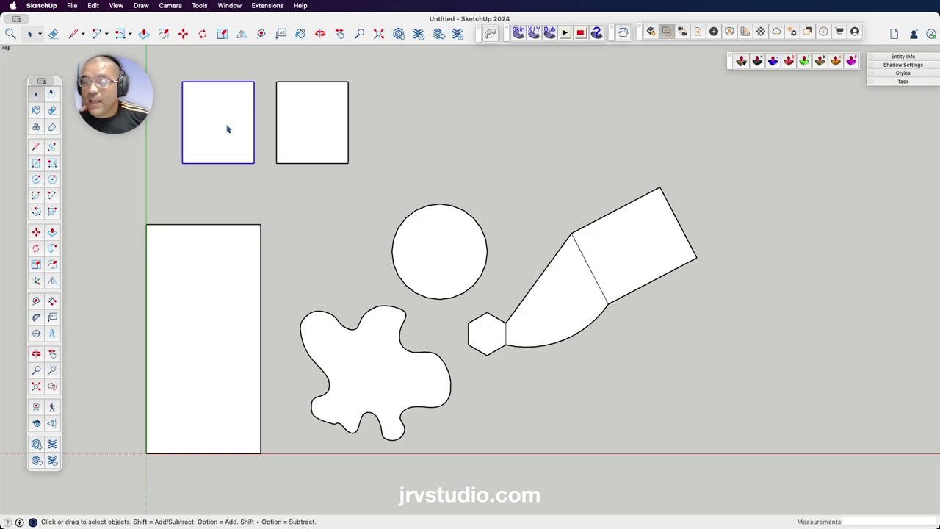
Inside the CUADREADO BASE component, scale the square's width to 0.35 so both copies become slats.
double_click(221, 132)
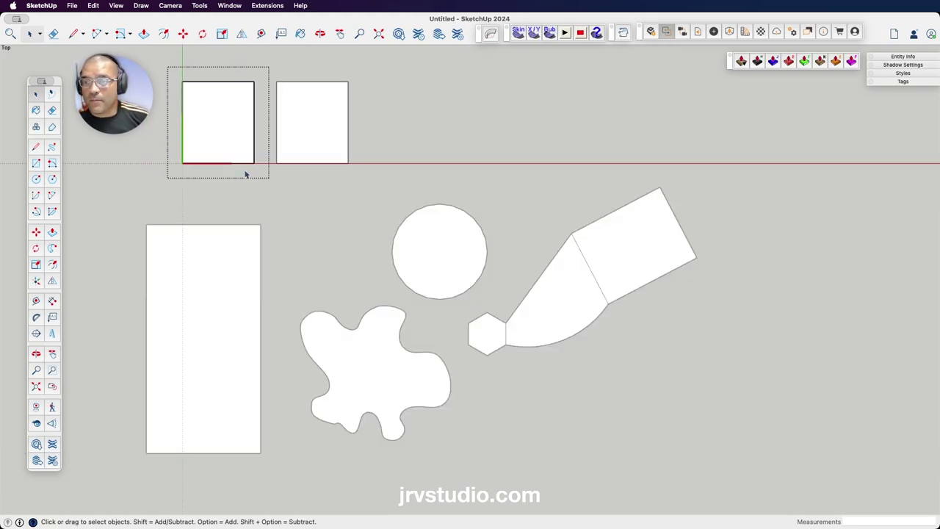
click(233, 131)
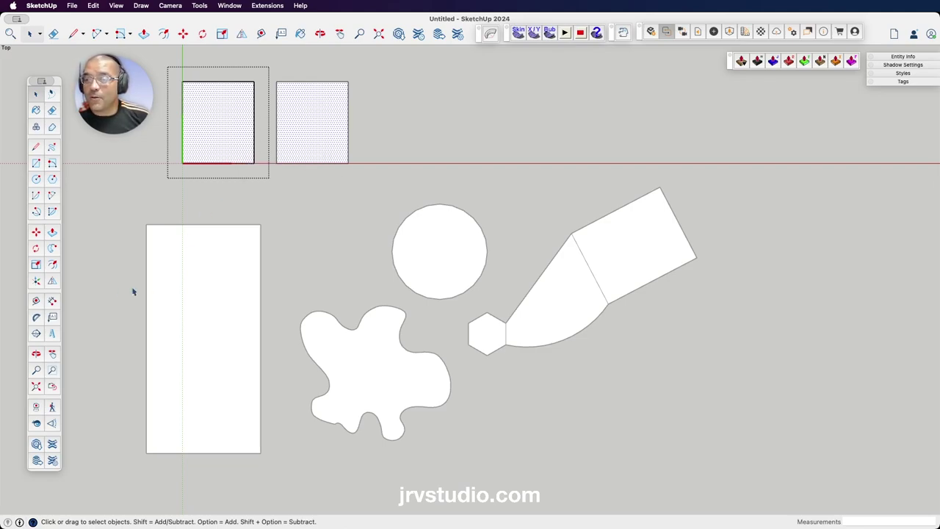
click(36, 264)
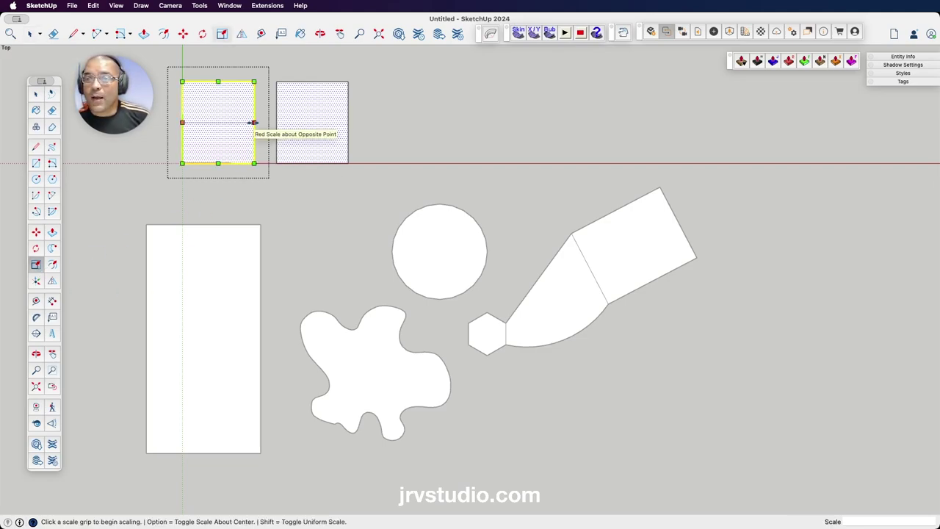
click(254, 122)
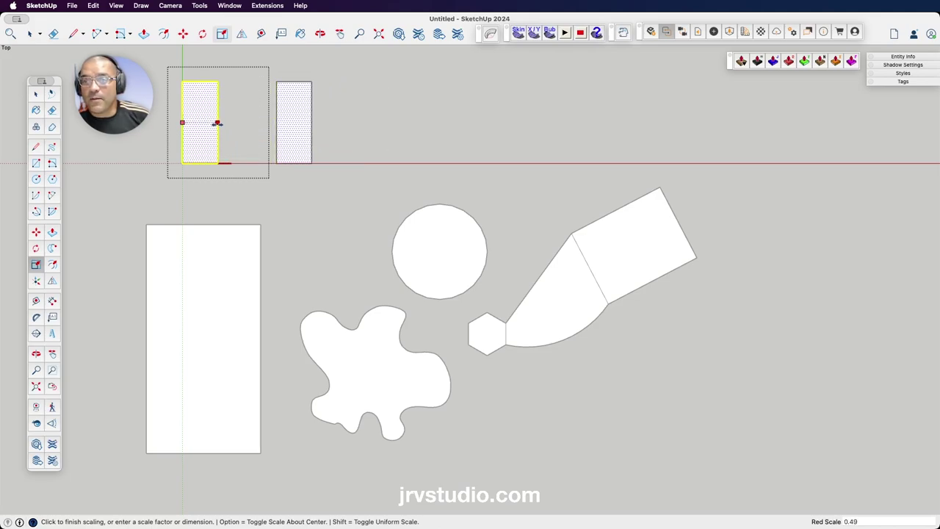
click(208, 123)
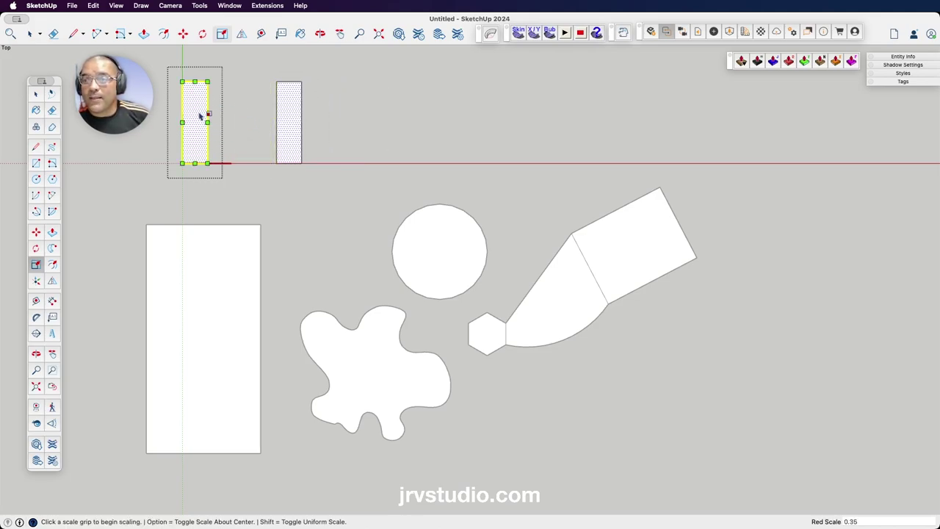
click(251, 110)
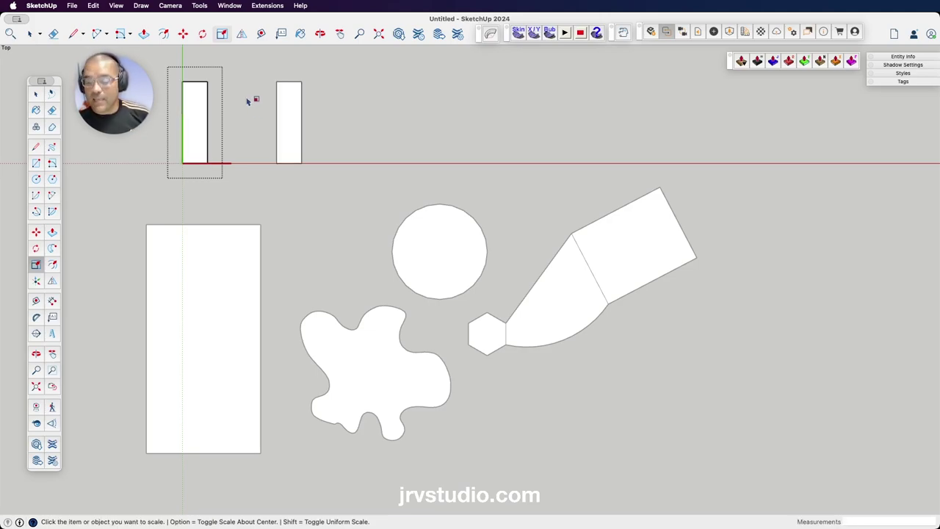
key(space)
click(247, 86)
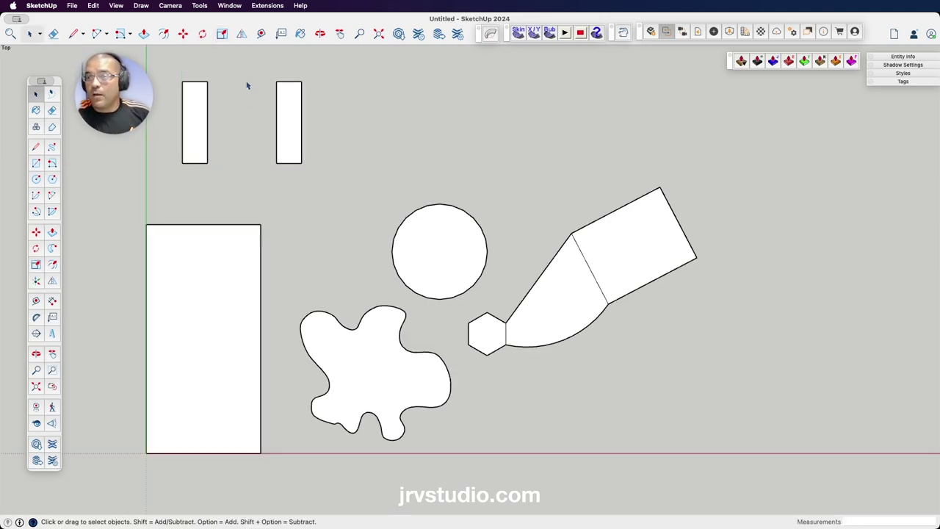
Delete the right-hand slat and keep the left slat selected.
click(194, 120)
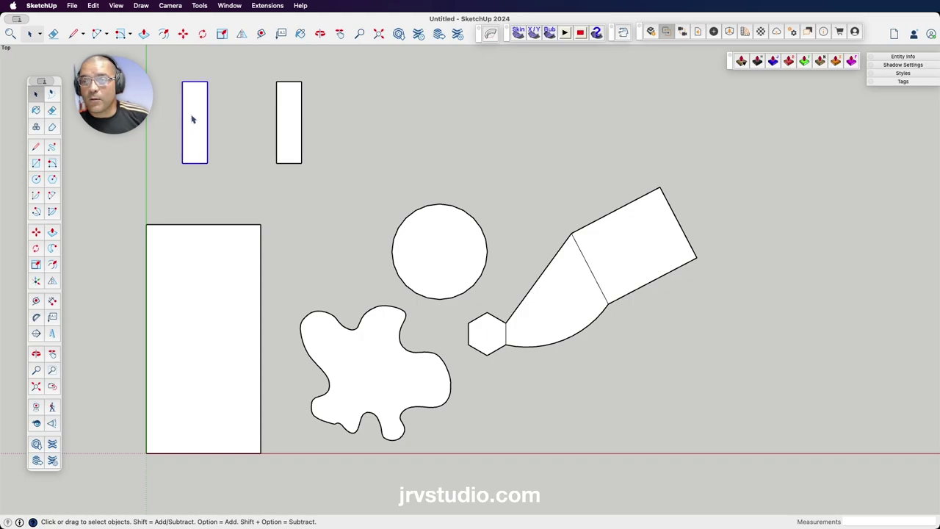
click(293, 118)
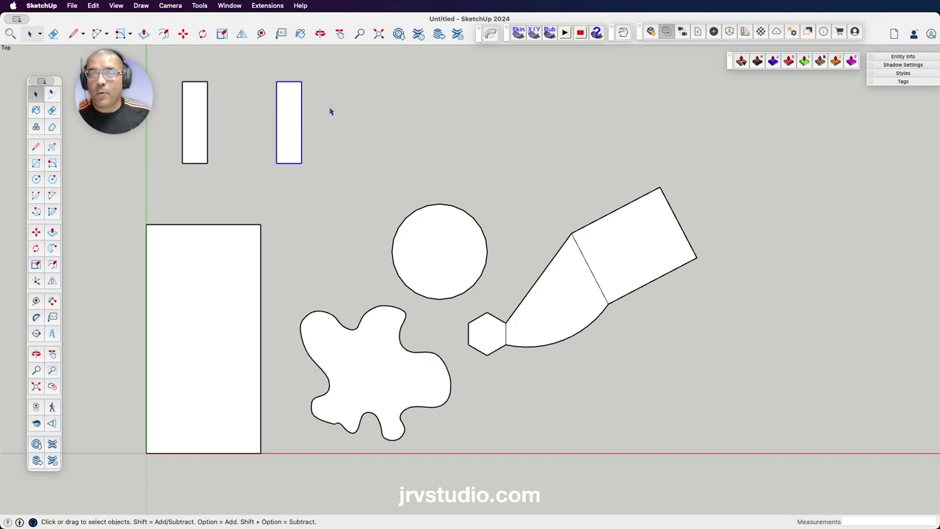
click(331, 108)
click(293, 150)
key(Delete)
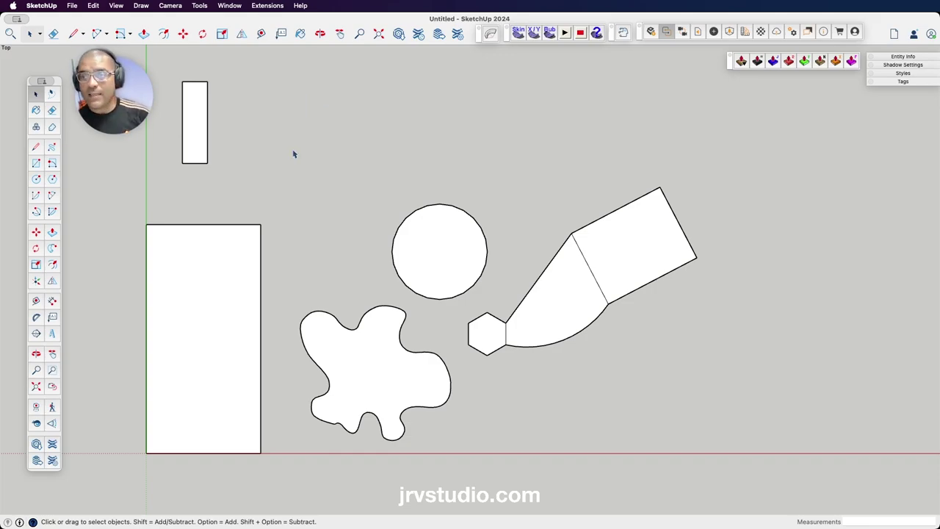
click(202, 130)
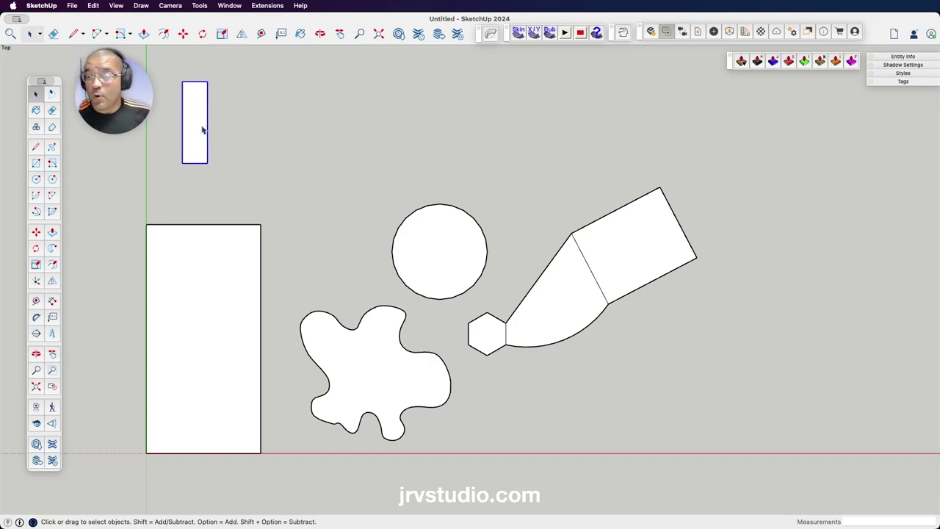
key(m)
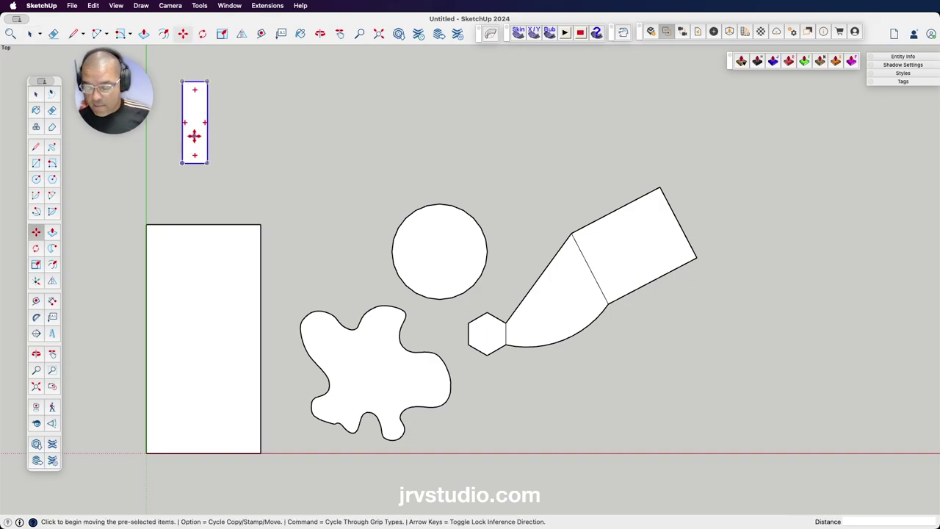
Copy the slat 25" to the right and array it 15x into a row of 16.
key(alt)
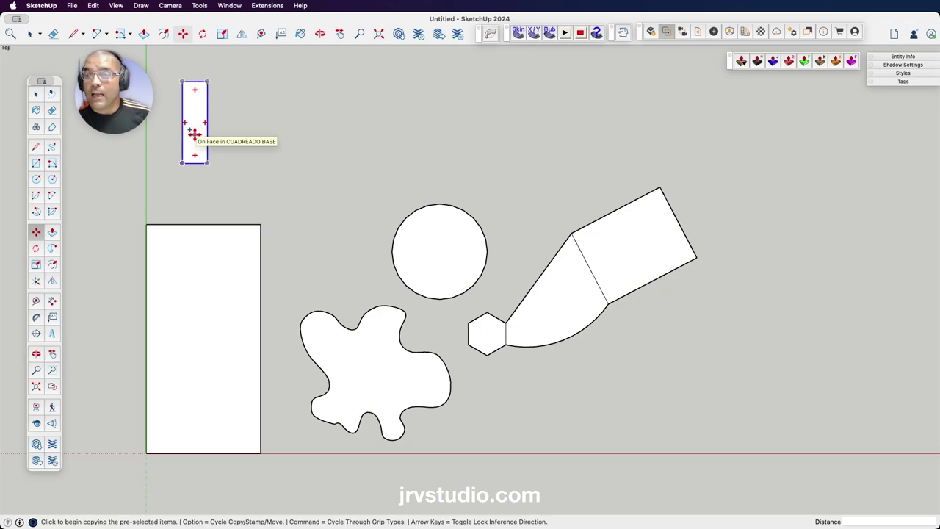
click(194, 134)
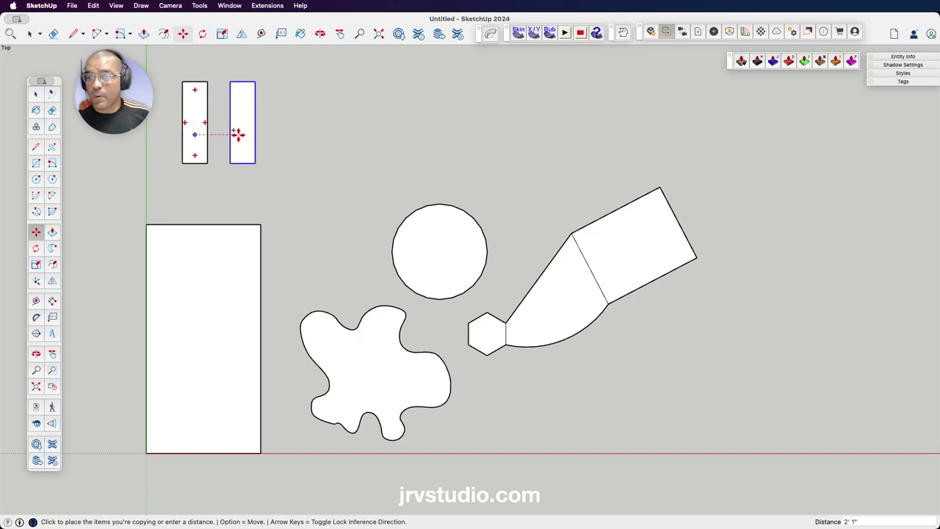
click(238, 135)
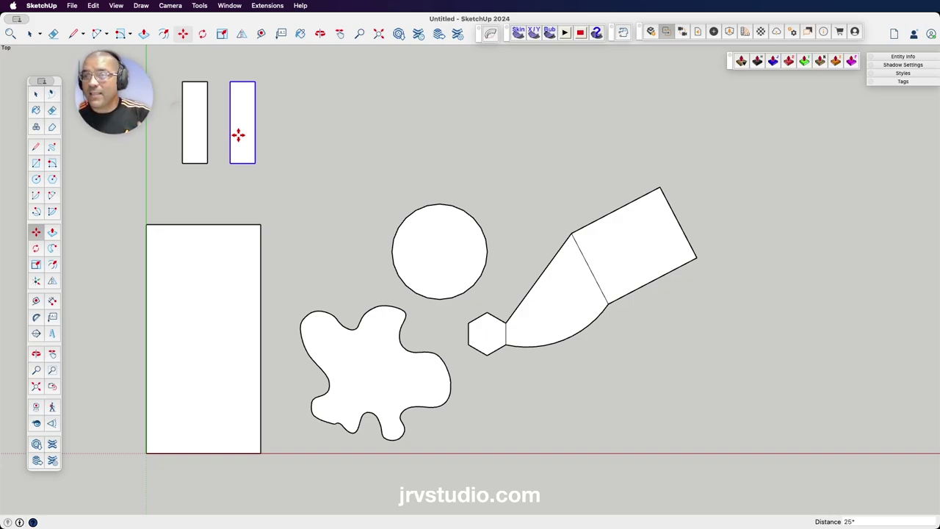
text(15x)
key(Return)
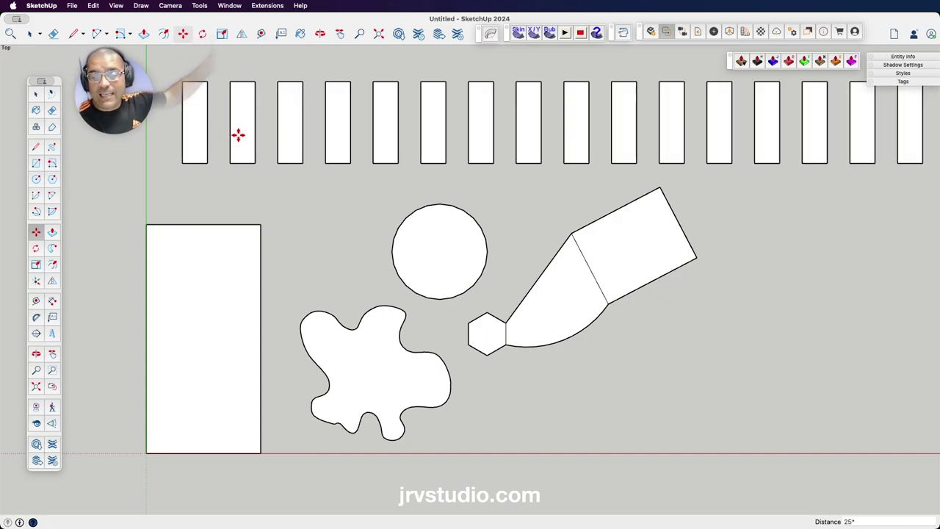
Pan to recenter the slat row and enter the first slat component for editing.
key(h)
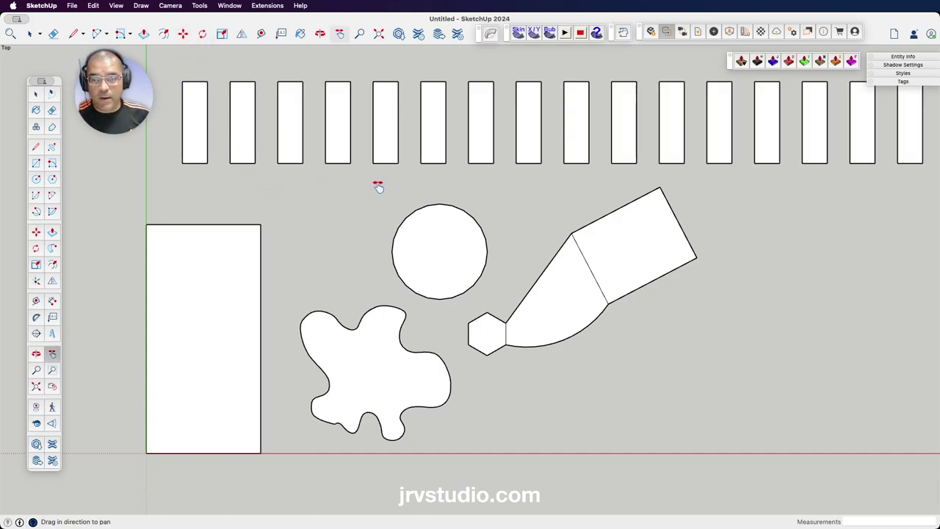
mouse_move(377, 183)
mouse_down()
mouse_move(275, 264)
mouse_move(315, 292)
mouse_move(384, 279)
mouse_move(510, 287)
mouse_move(277, 360)
mouse_move(181, 235)
mouse_move(388, 272)
mouse_move(443, 293)
mouse_move(346, 301)
mouse_up()
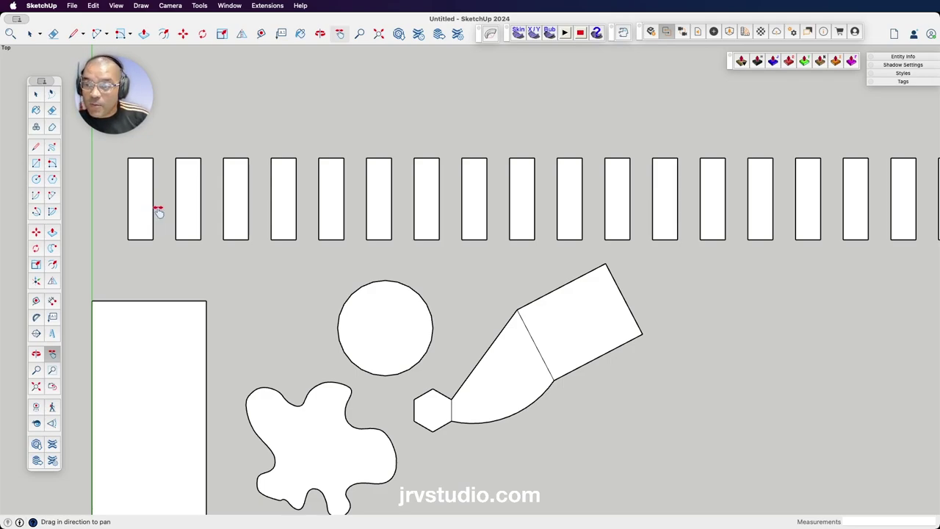
click(36, 94)
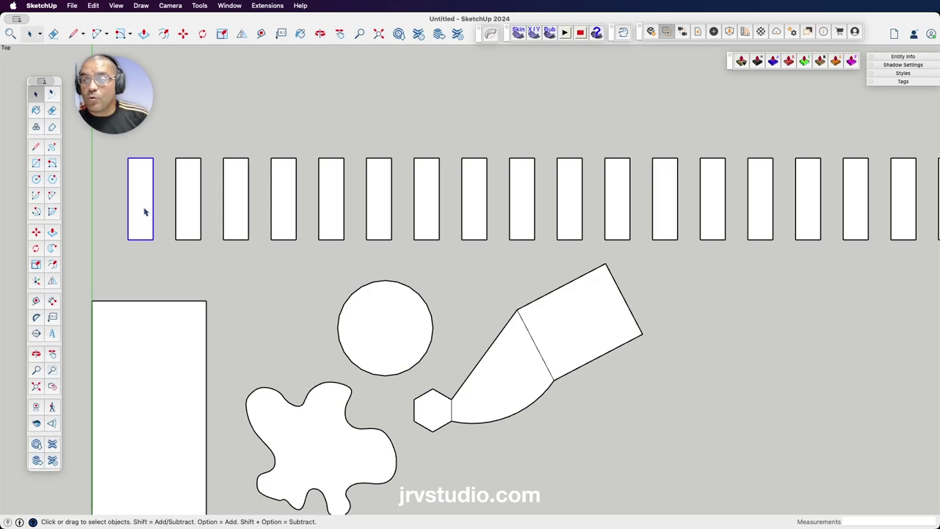
click(145, 212)
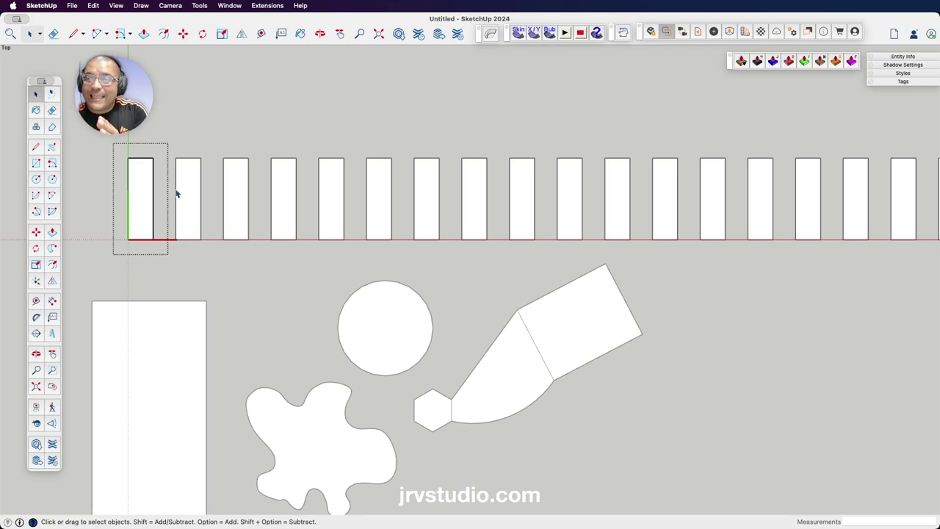
Scale the slat face's width to about 0.16, making every slat a thin post, then exit the component.
click(143, 198)
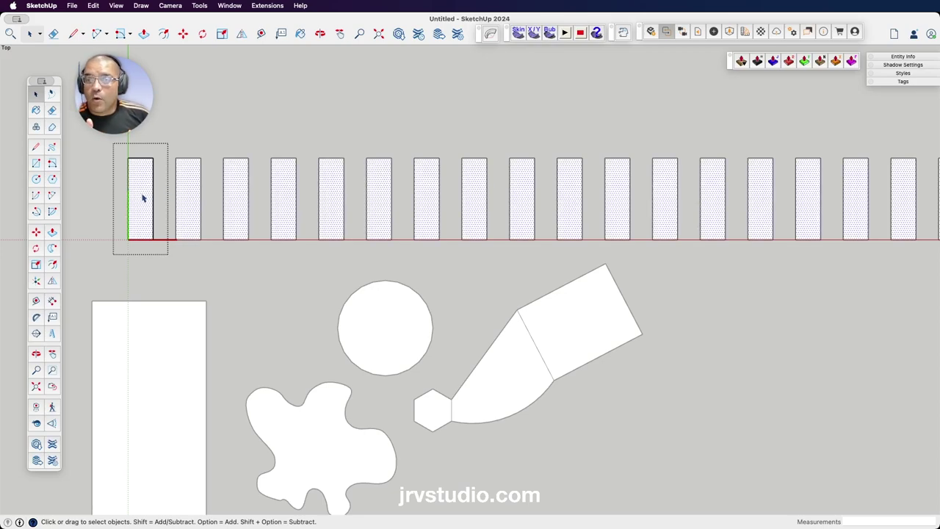
click(39, 265)
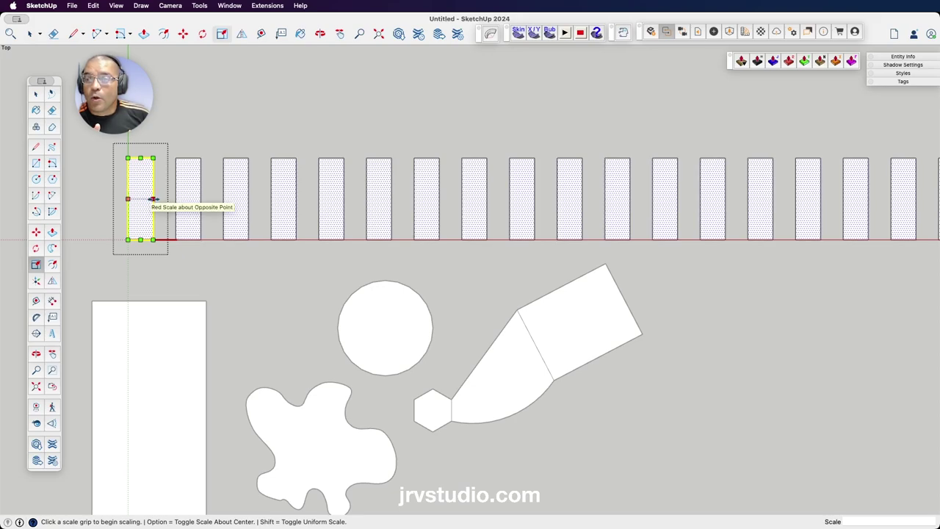
click(153, 198)
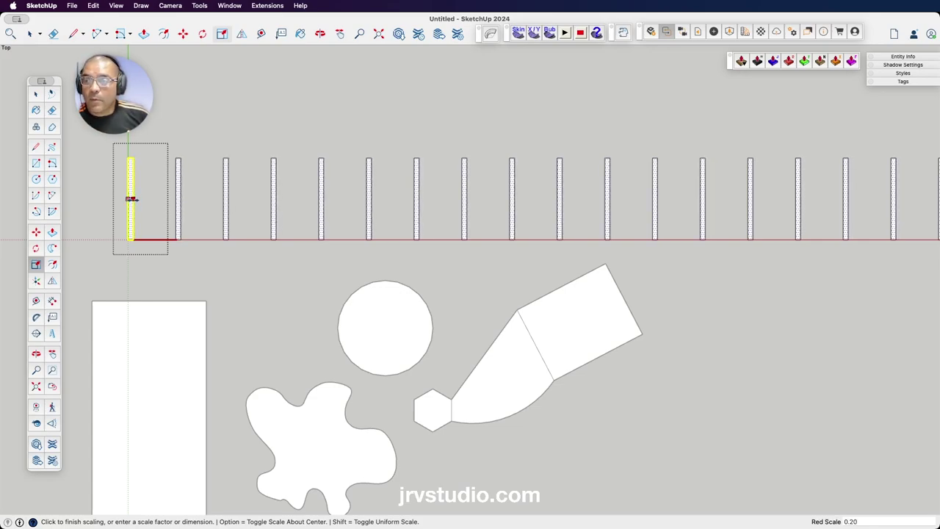
click(131, 199)
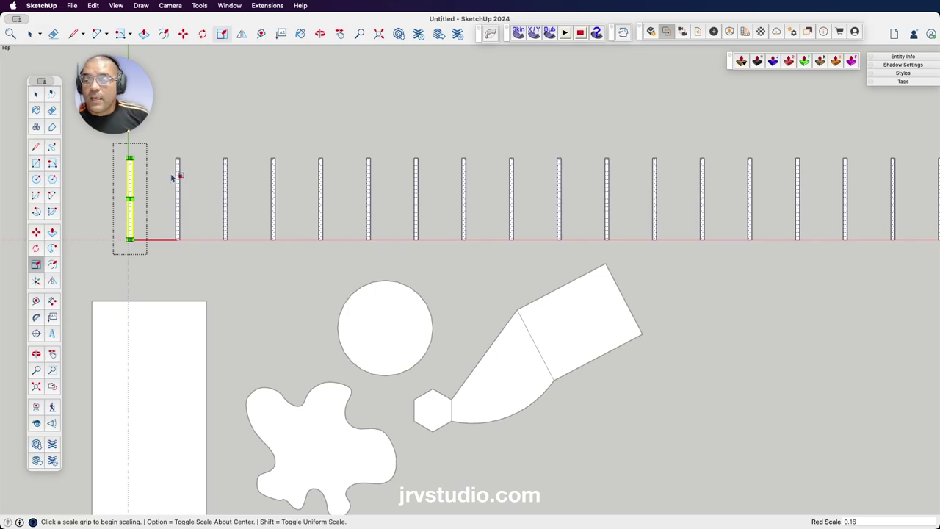
key(space)
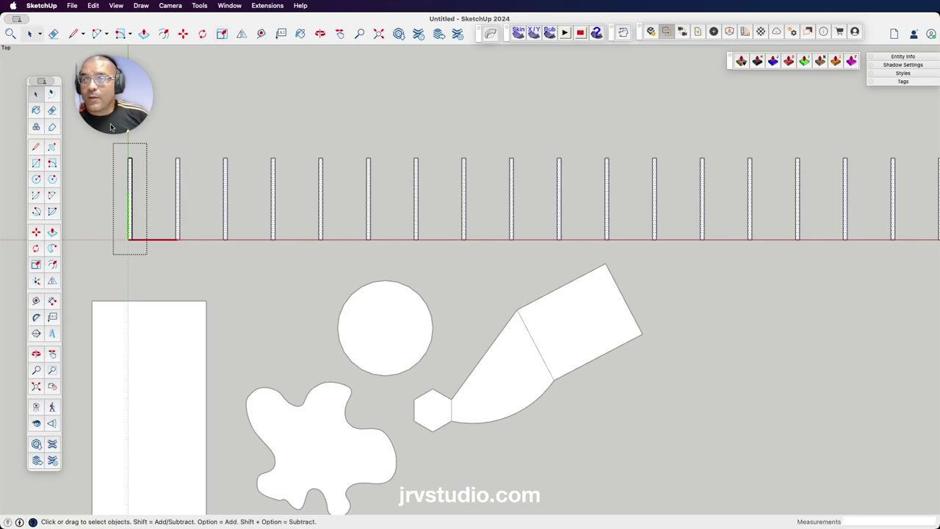
click(235, 109)
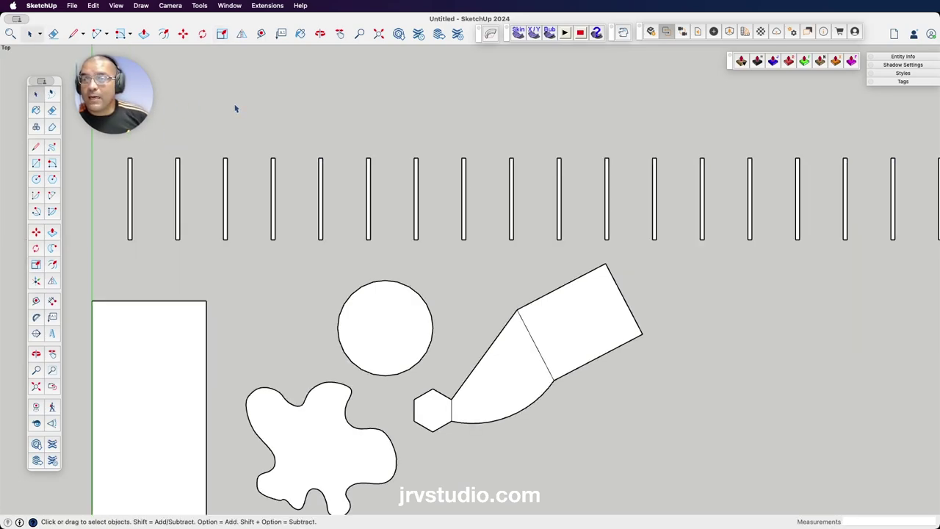
Delete the right-hand posts at the far end of the copied row.
scroll(430, 218, down, 1)
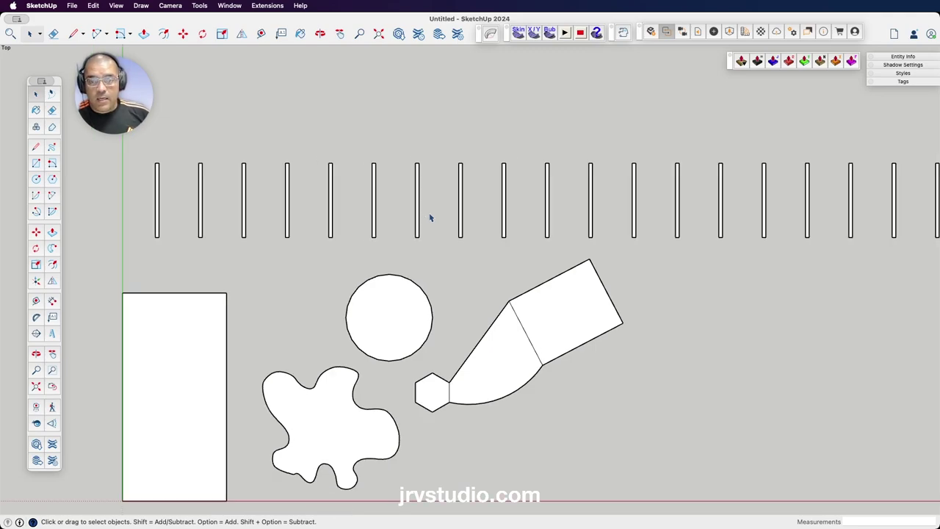
scroll(430, 217, down, 1)
key(h)
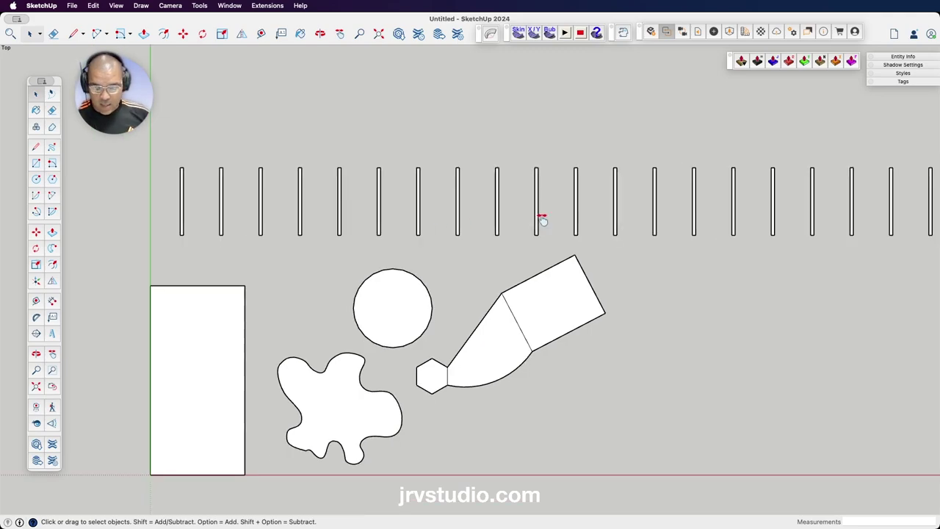
mouse_move(671, 218)
mouse_down()
mouse_move(170, 253)
mouse_move(726, 250)
mouse_move(503, 271)
mouse_move(271, 254)
mouse_up()
drag(544, 271, 392, 258)
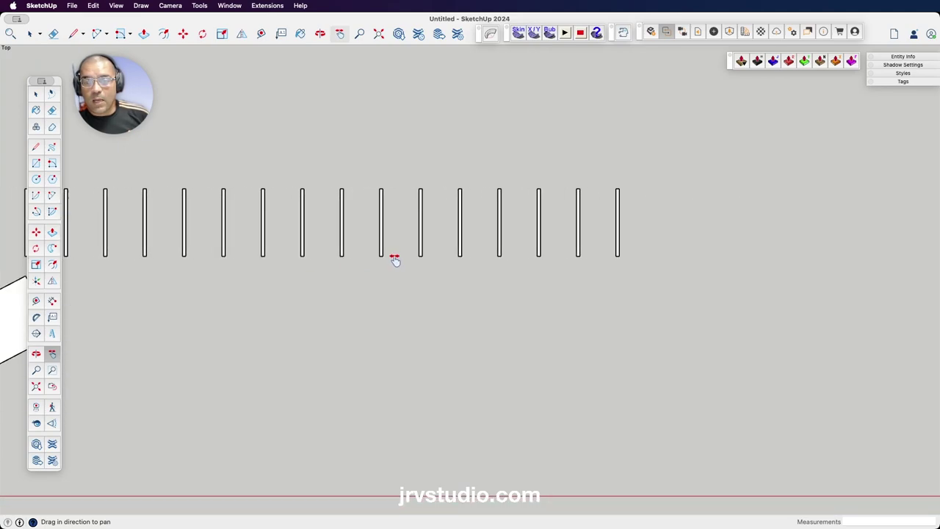
mouse_move(88, 260)
mouse_down()
mouse_move(602, 277)
mouse_move(336, 288)
mouse_move(325, 265)
mouse_move(633, 264)
mouse_move(510, 260)
mouse_move(549, 266)
mouse_up()
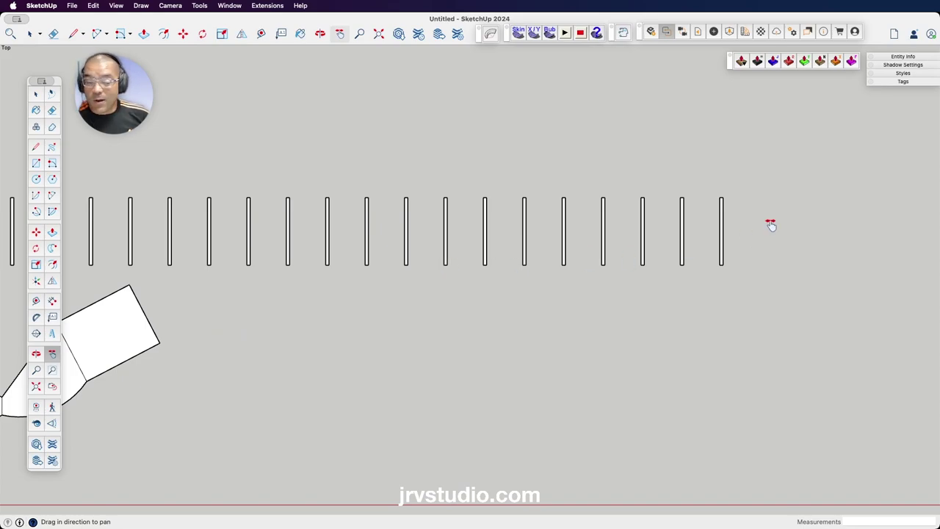
key(space)
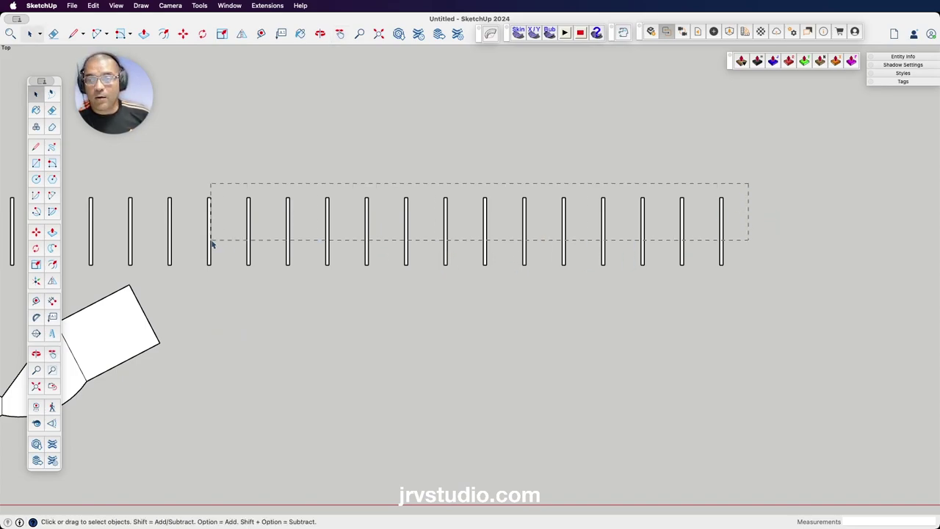
drag(63, 244, 65, 244)
key(Delete)
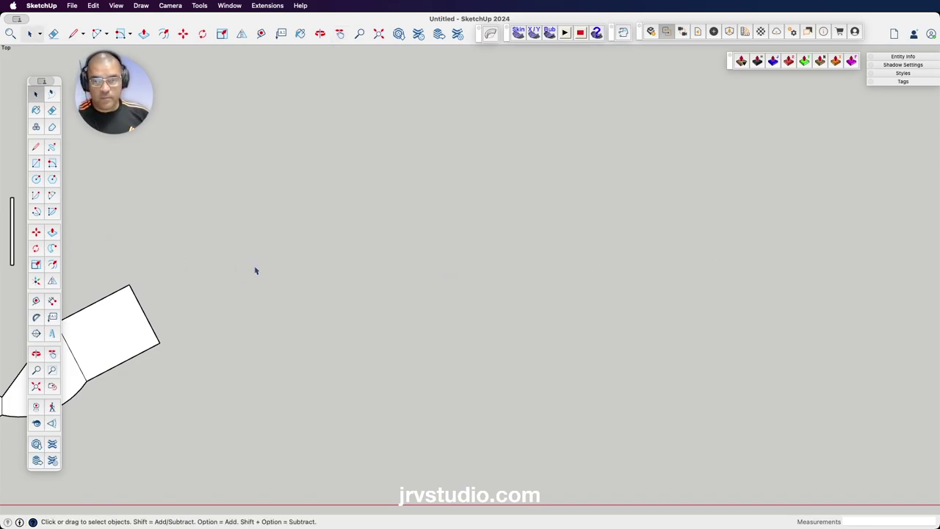
Delete posts two through nine, keeping only the first post.
key(h)
drag(316, 264, 632, 235)
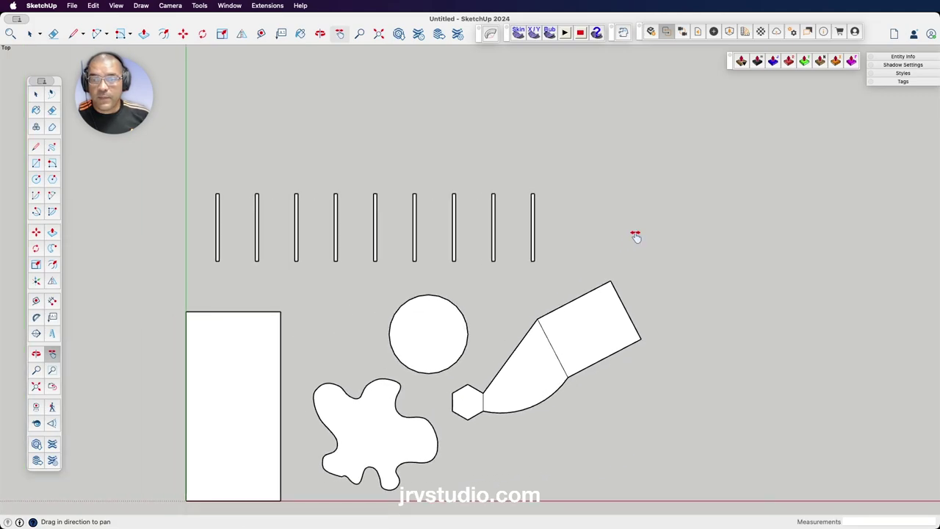
key(space)
drag(592, 183, 256, 241)
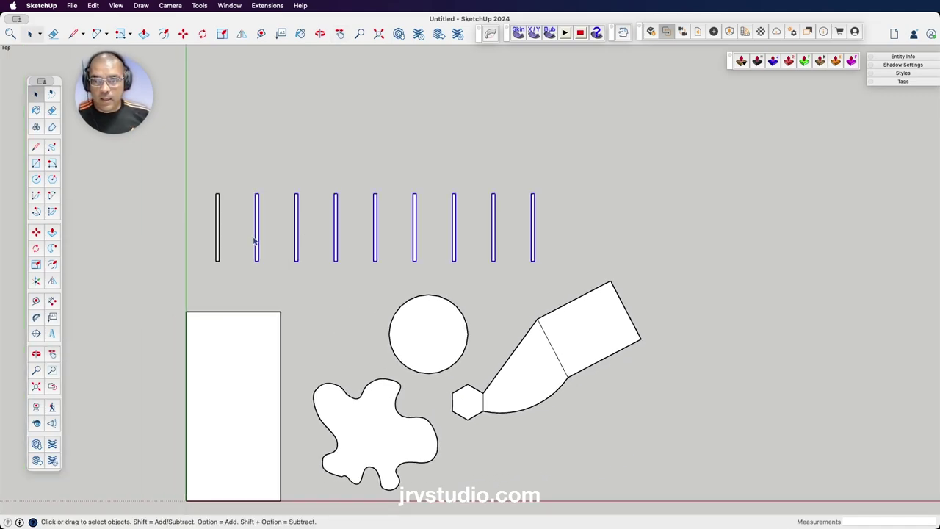
key(Delete)
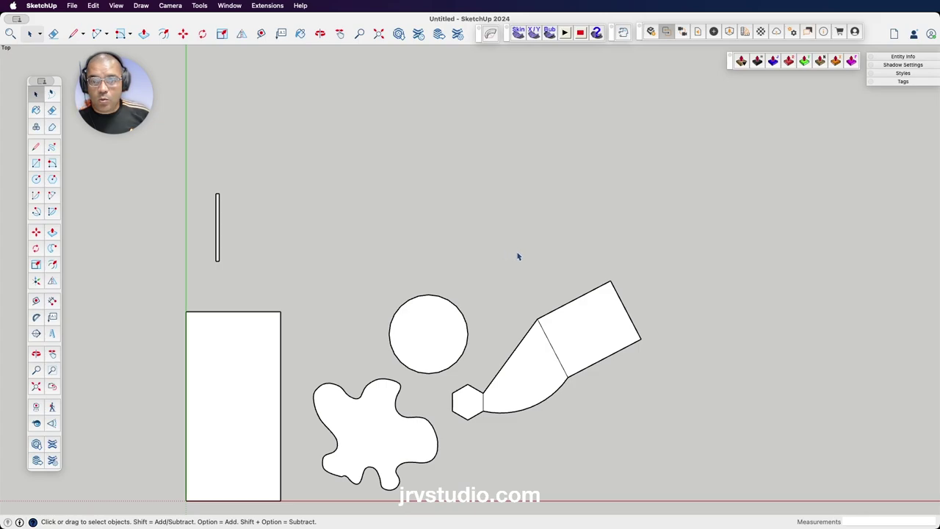
Check the right side for leftover posts and select the single remaining post.
key(h)
drag(519, 252, 101, 254)
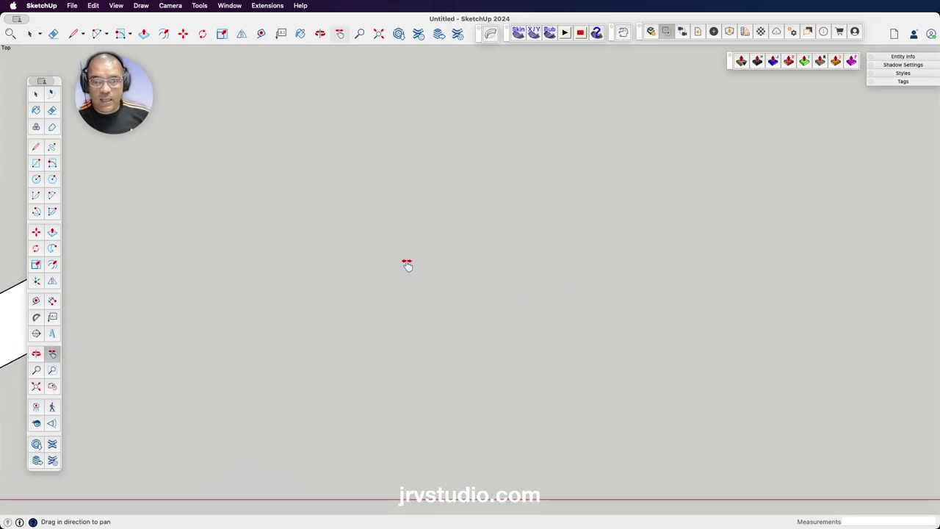
drag(189, 233, 469, 242)
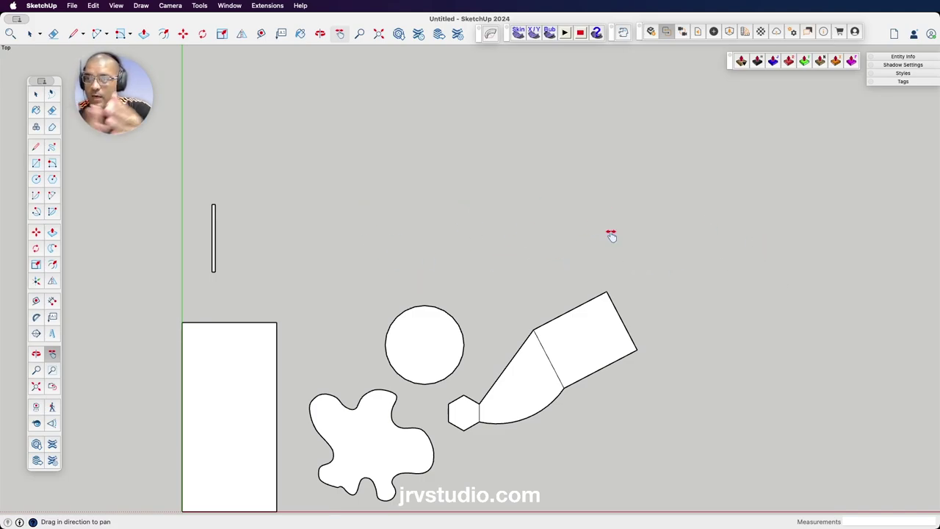
click(35, 94)
click(213, 268)
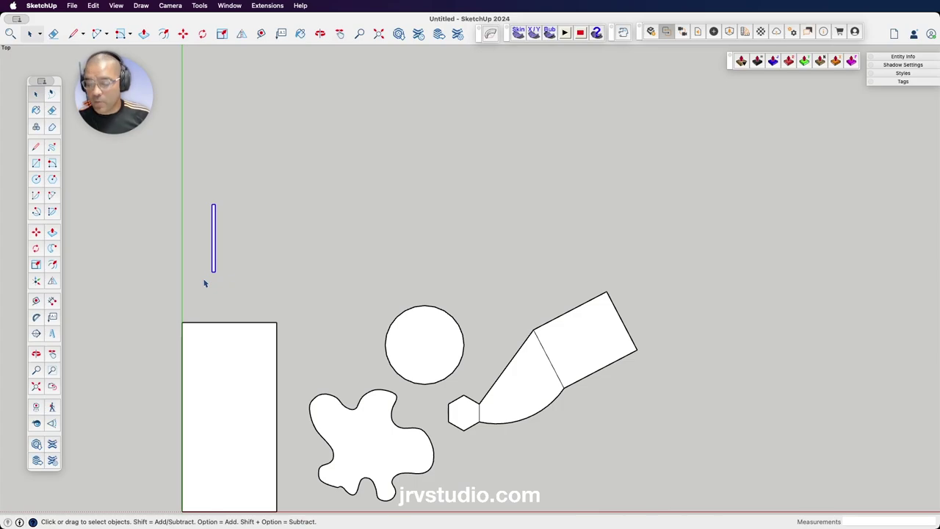
Copy the post far right along the red axis and array it with /20 into 21 evenly spaced posts.
key(m)
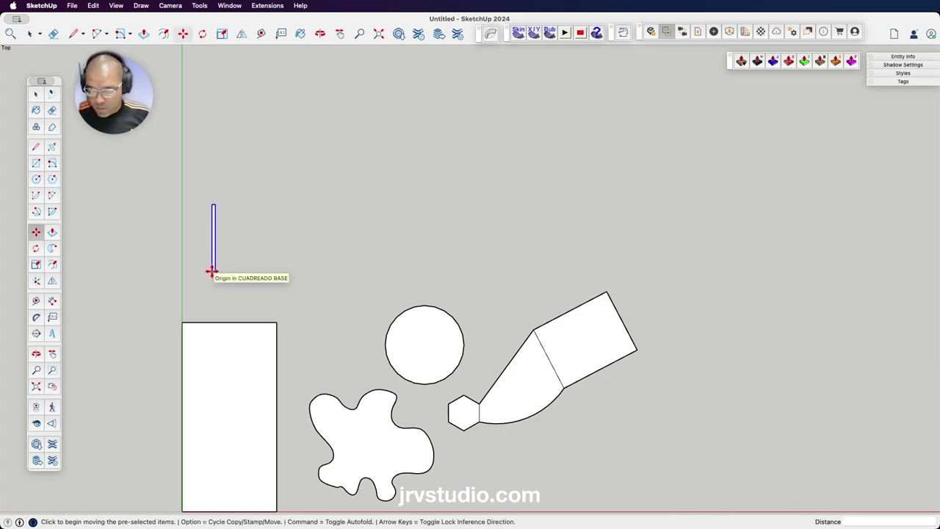
key(alt)
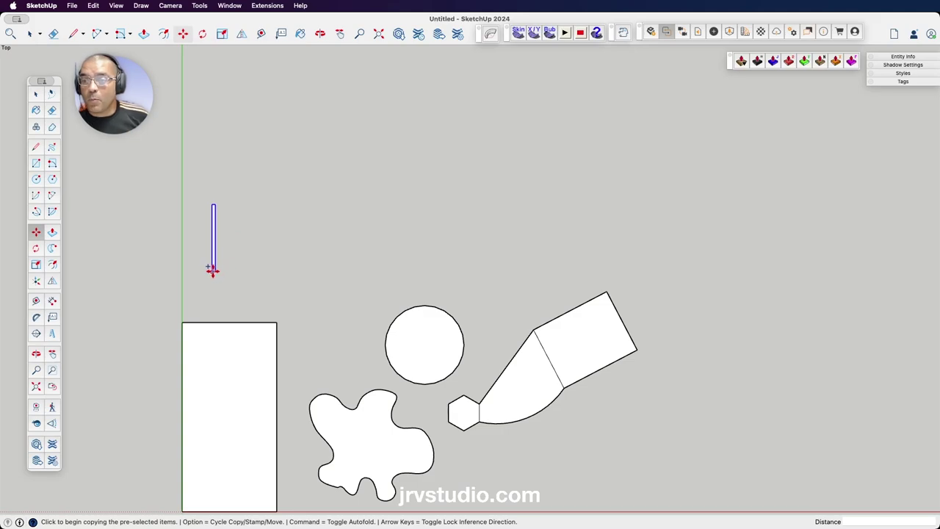
click(212, 271)
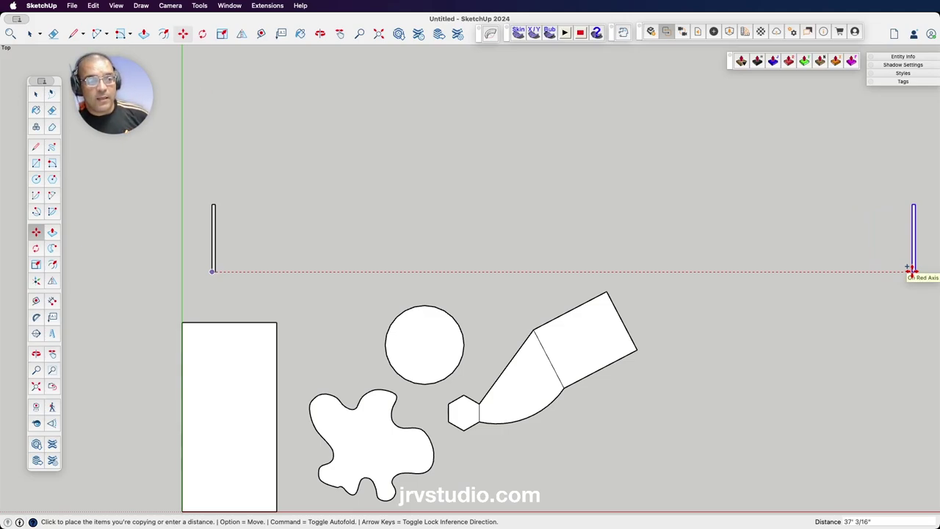
click(911, 271)
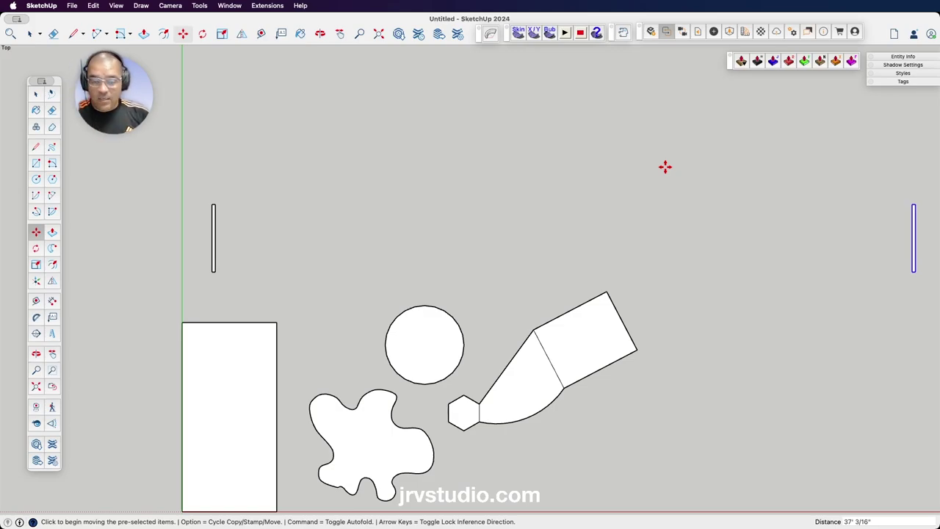
text(/)
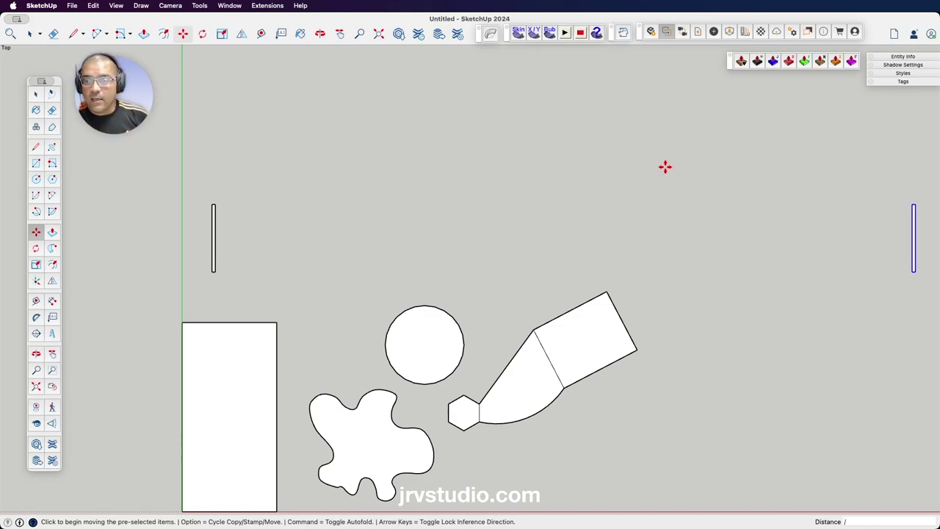
text(20)
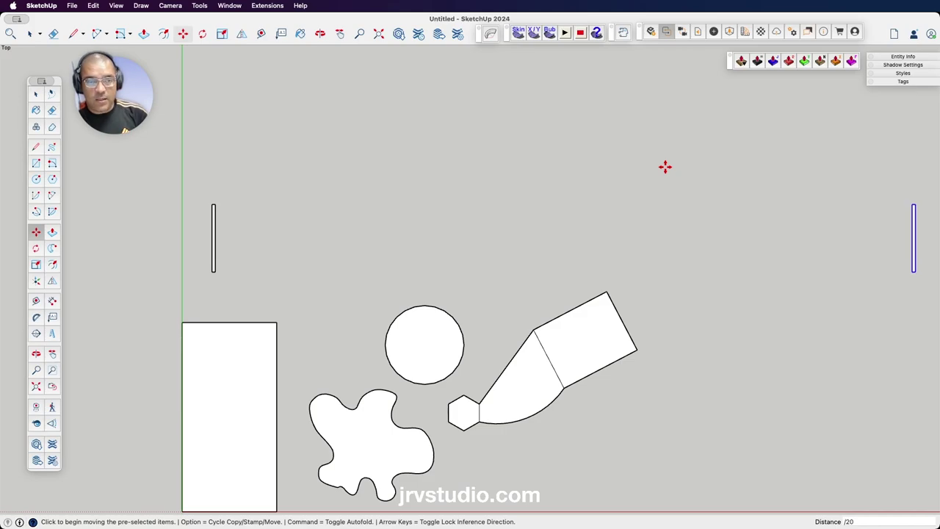
key(Return)
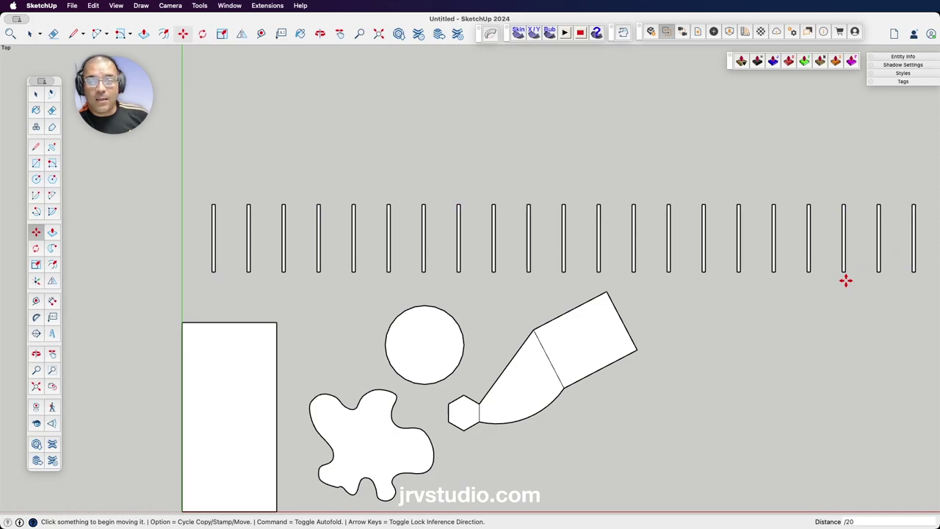
key(h)
drag(815, 302, 715, 308)
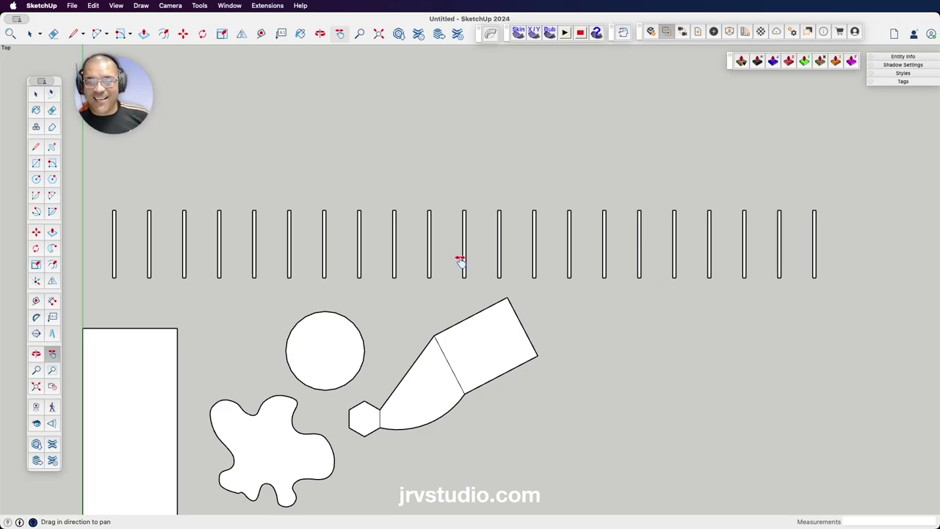
Dimension the first two slat gaps, each 1' 8 1/8", level above the row.
scroll(460, 258, down, 3)
scroll(461, 260, up, 3)
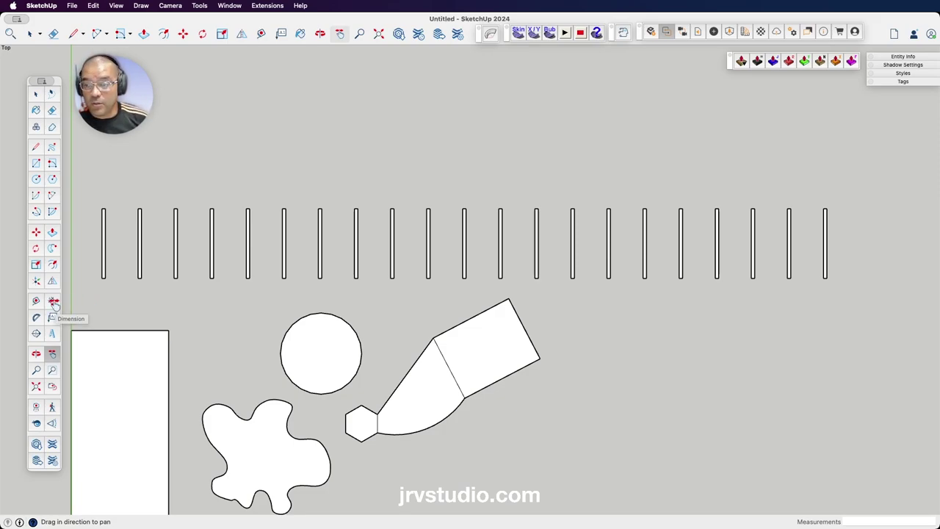
click(52, 301)
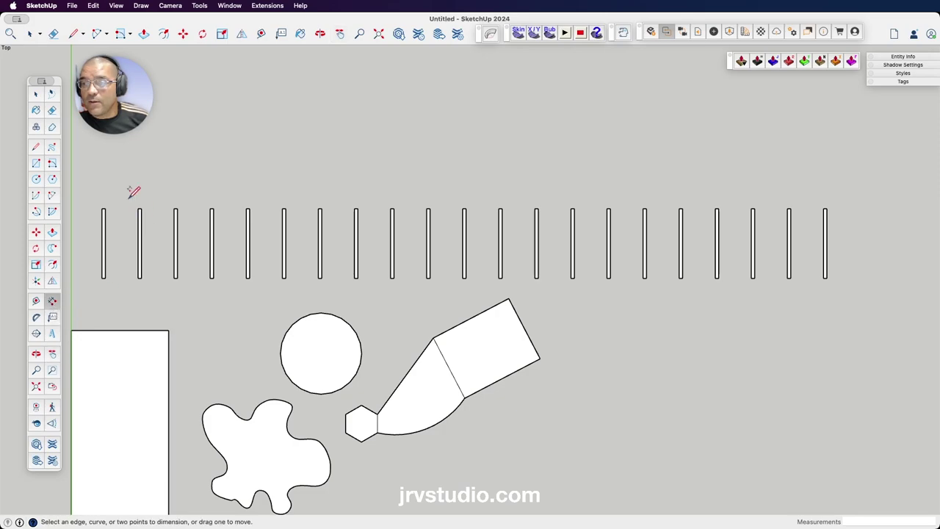
scroll(108, 195, up, 3)
scroll(109, 196, up, 3)
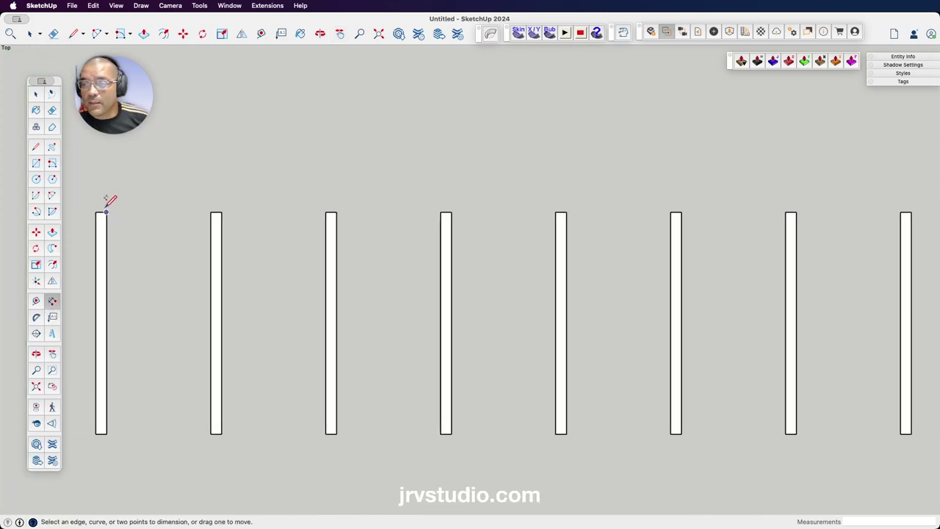
scroll(110, 199, up, 1)
click(107, 210)
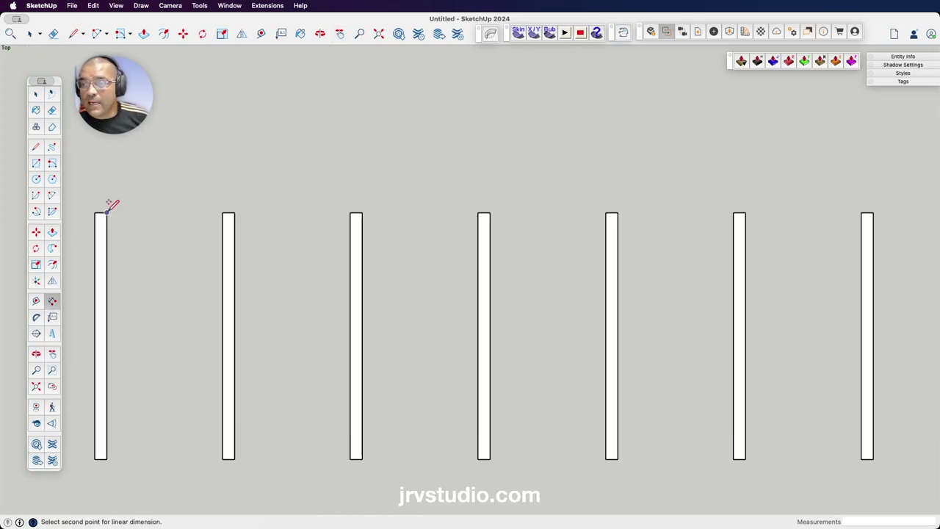
click(222, 213)
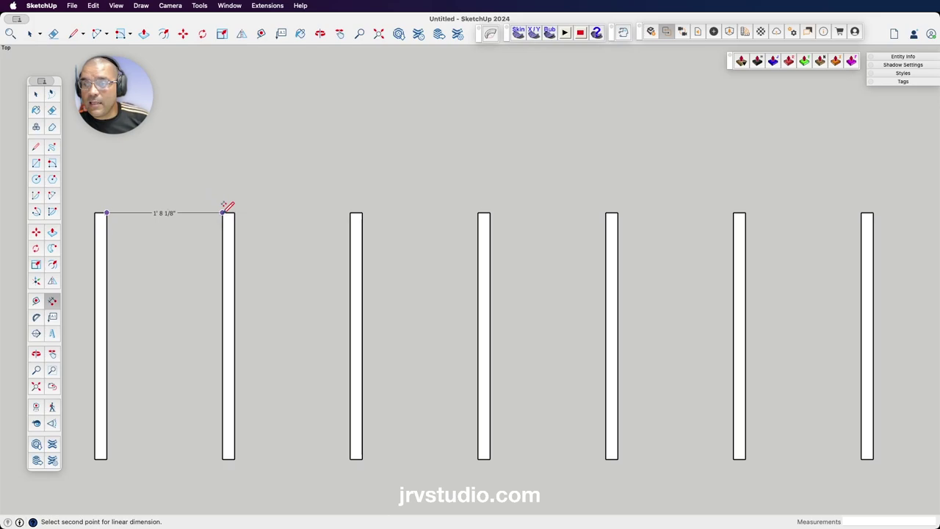
click(219, 186)
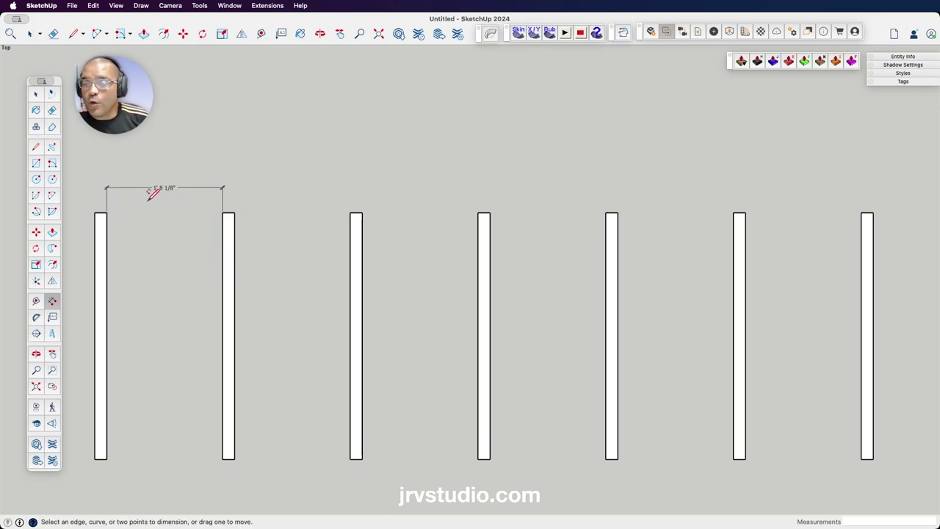
click(234, 212)
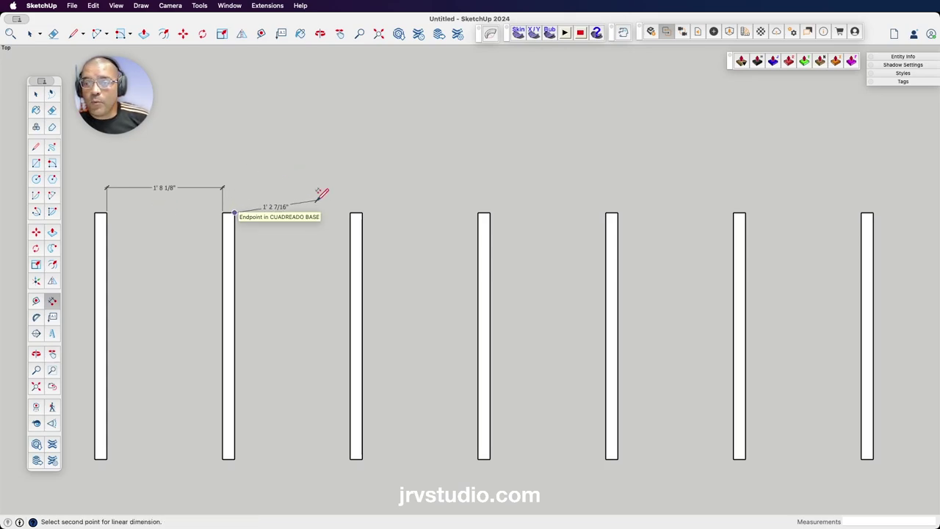
click(351, 212)
click(350, 185)
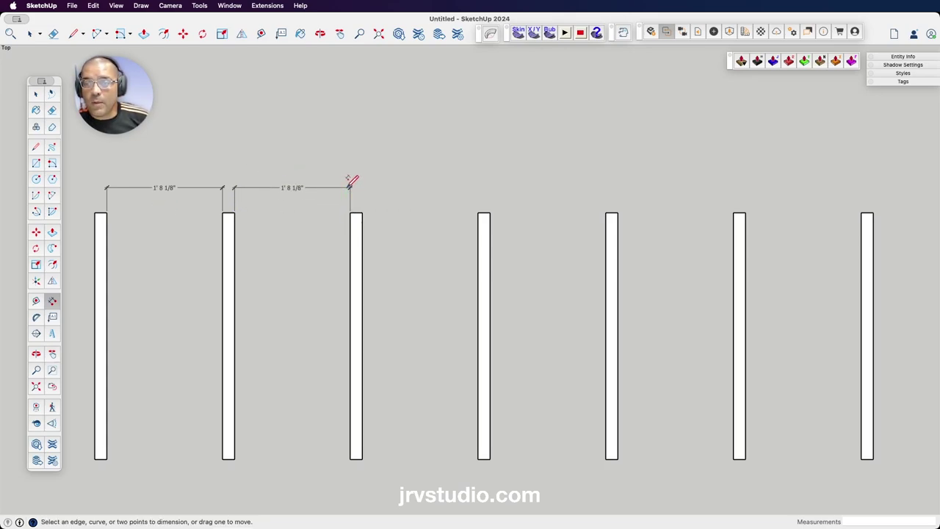
Add the third and fourth 1' 8 1/8" gap dimensions in line above slats three to five.
click(361, 212)
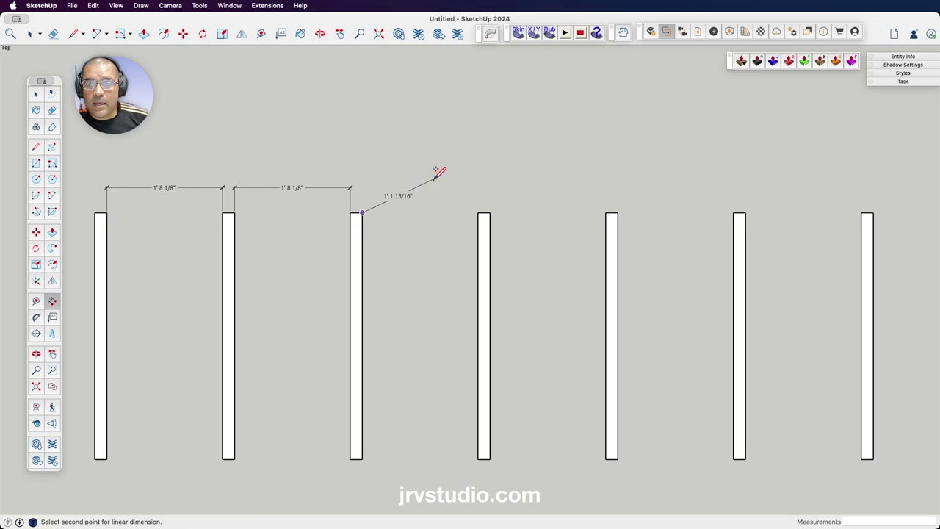
click(478, 212)
click(476, 185)
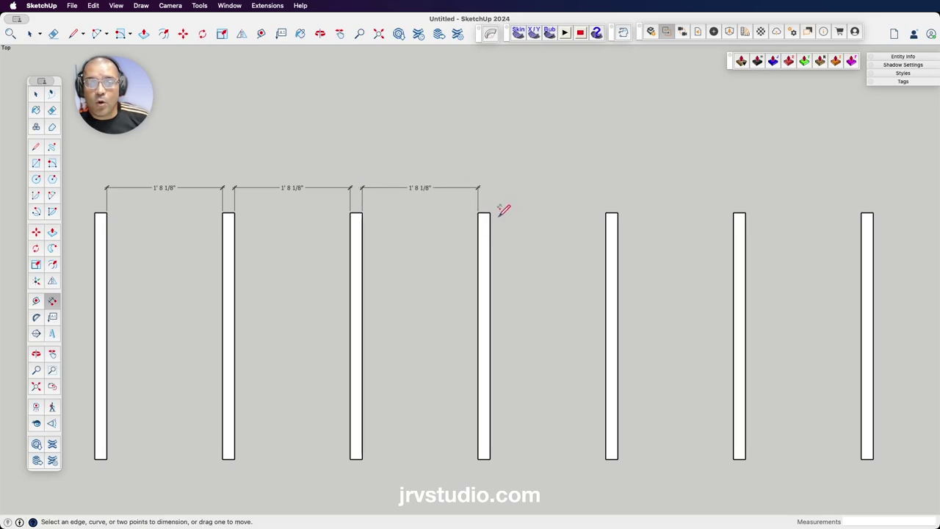
click(489, 212)
click(605, 213)
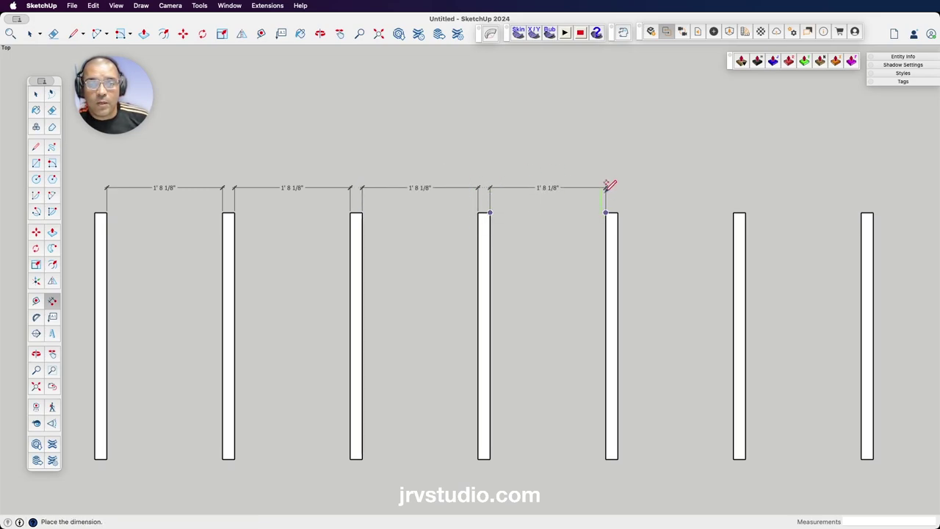
click(606, 185)
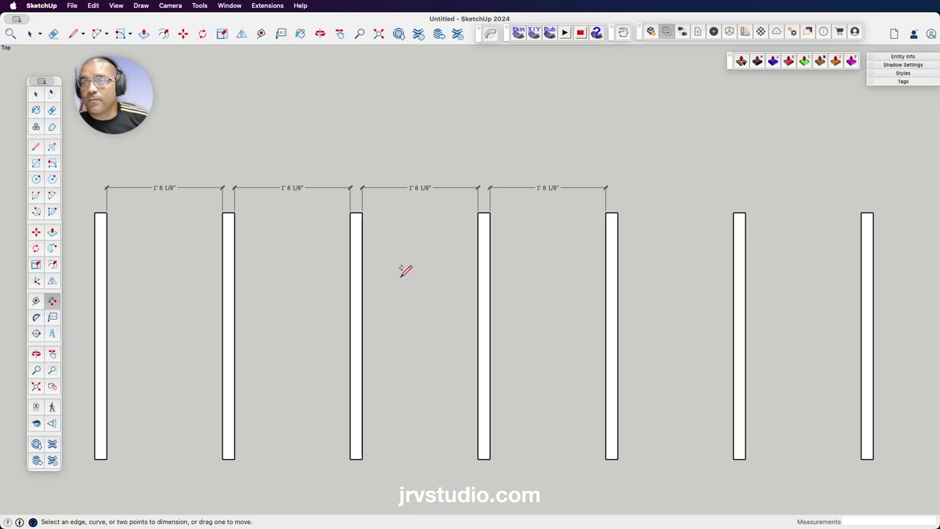
click(35, 301)
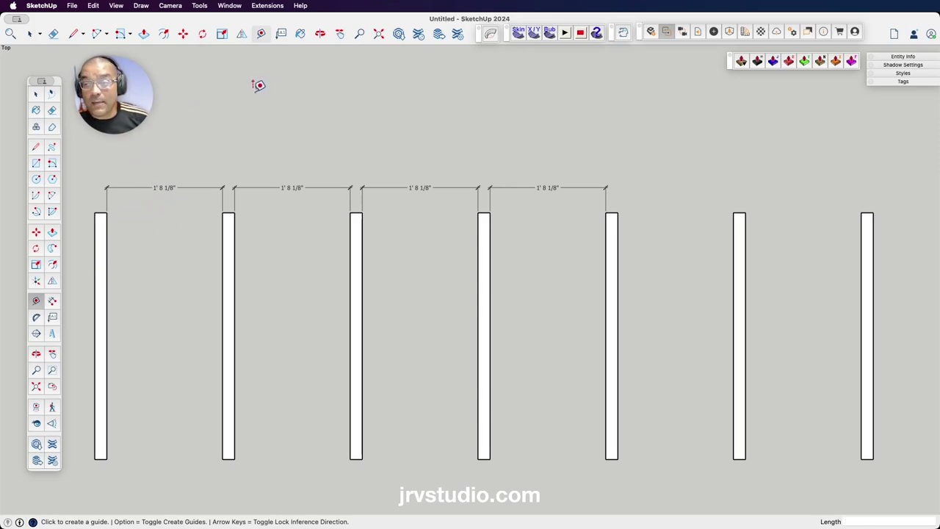
click(107, 213)
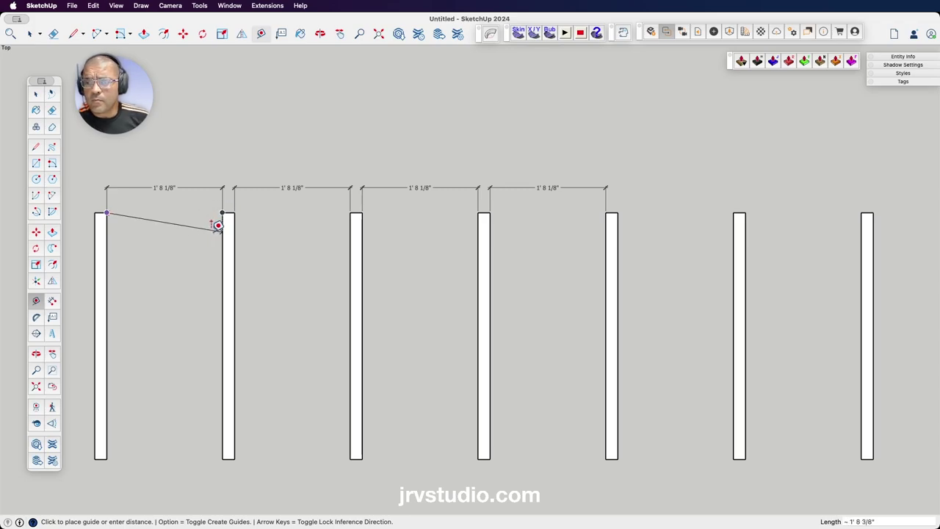
key(Escape)
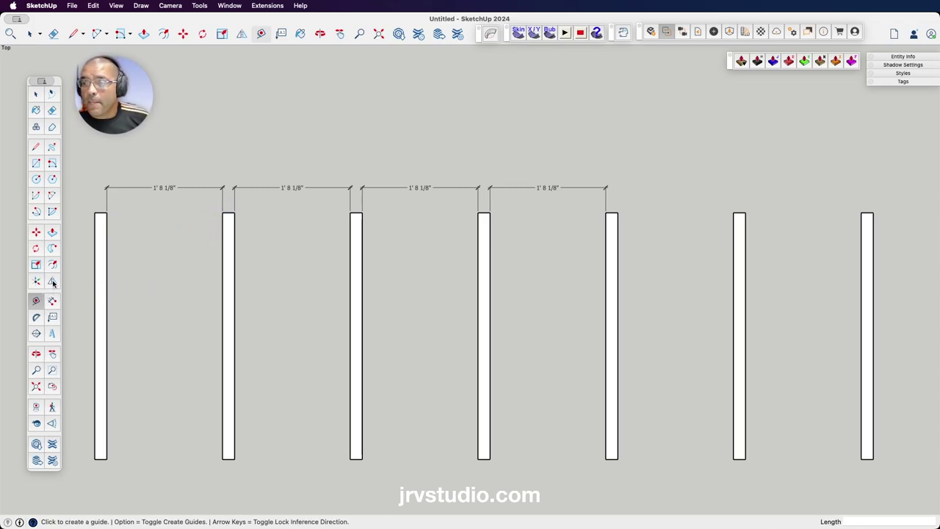
click(36, 91)
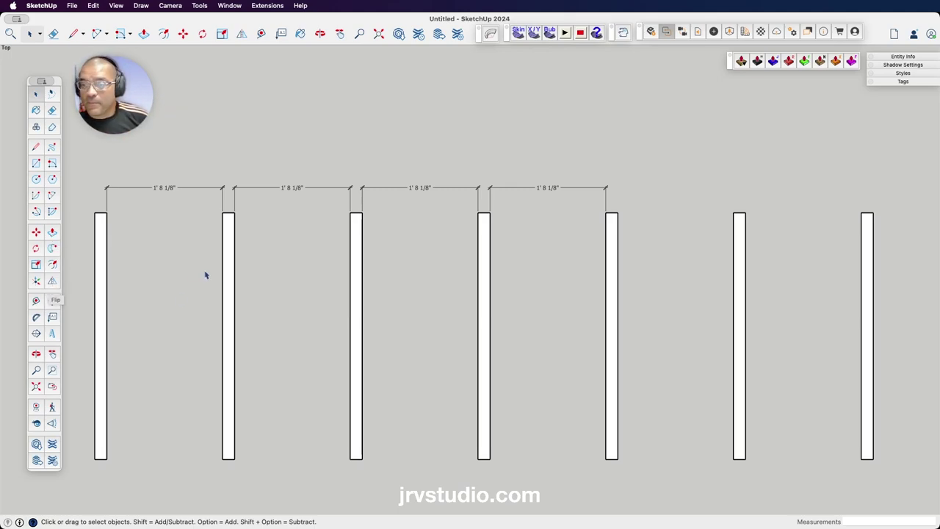
scroll(174, 291, down, 3)
scroll(174, 291, down, 3)
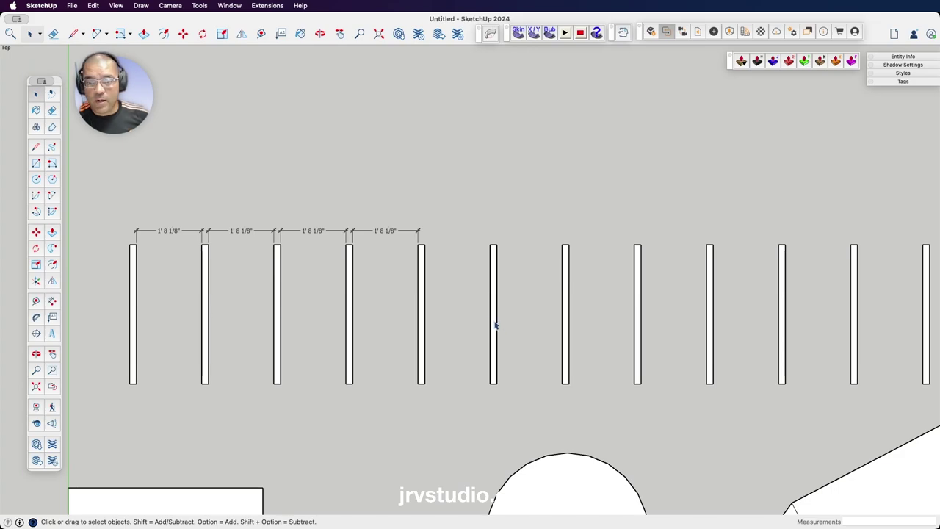
drag(478, 322, 476, 323)
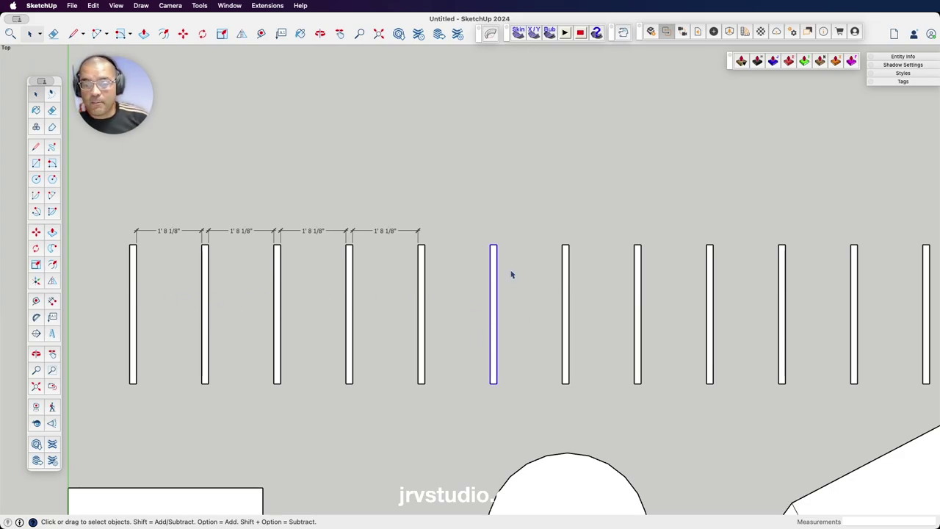
click(52, 283)
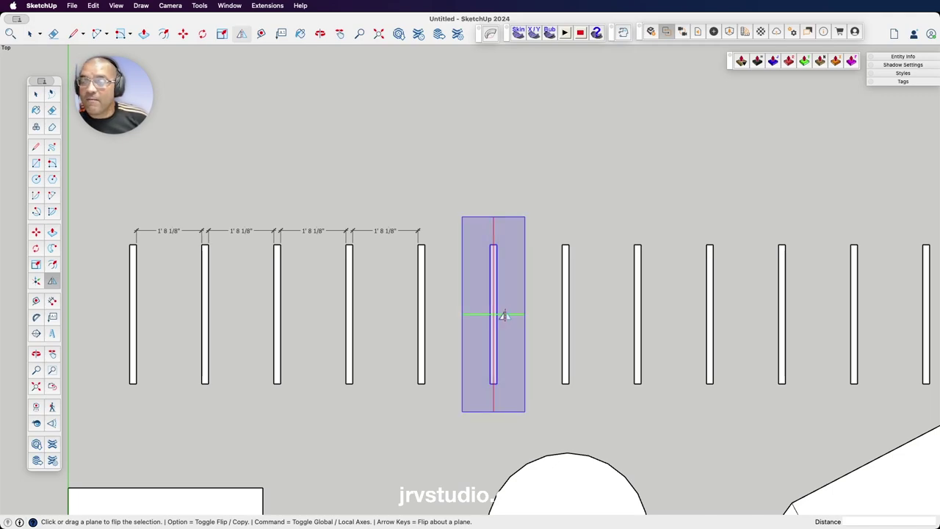
click(513, 368)
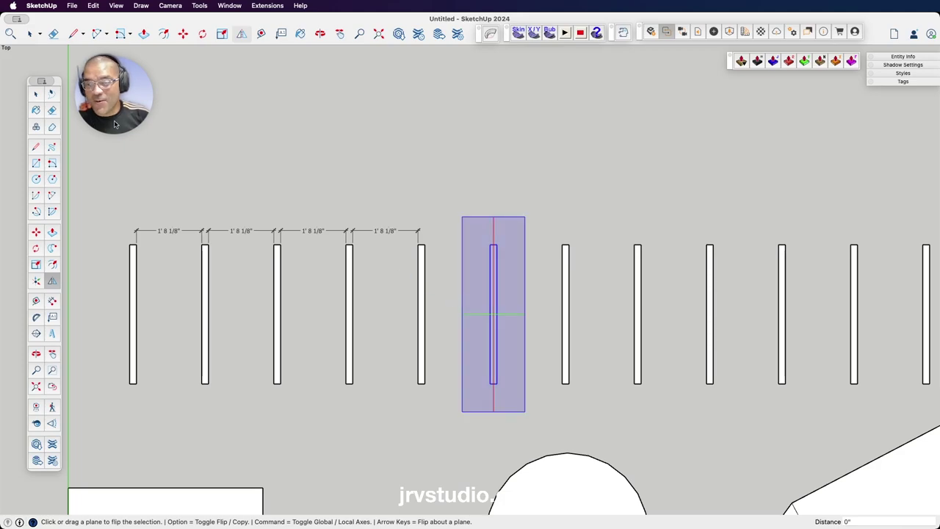
click(35, 93)
Pan down to centre the bottle shape and circle below the slat row.
scroll(600, 305, up, 3)
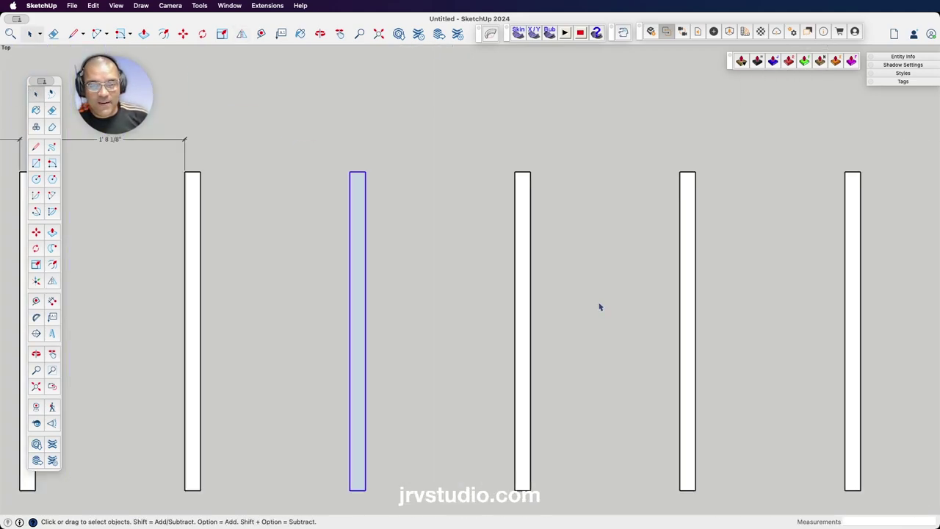
scroll(600, 306, down, 5)
key(h)
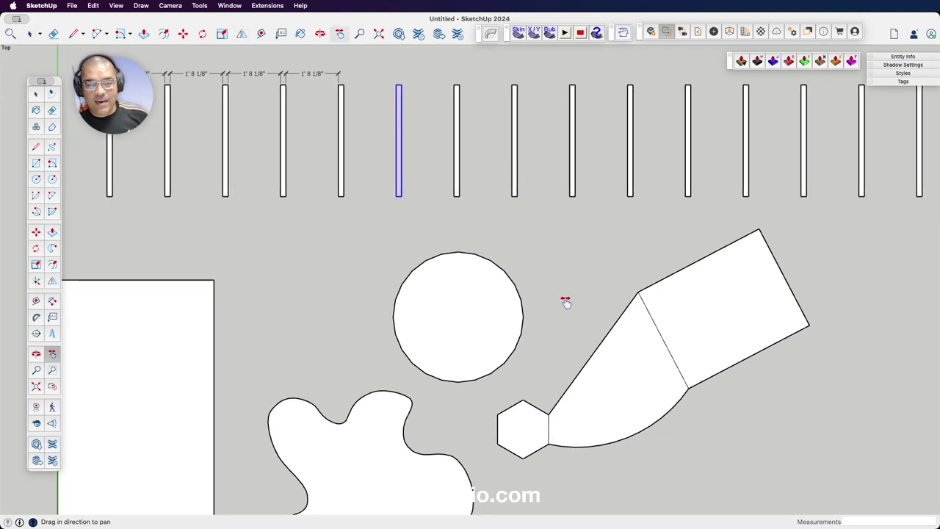
drag(629, 346, 509, 218)
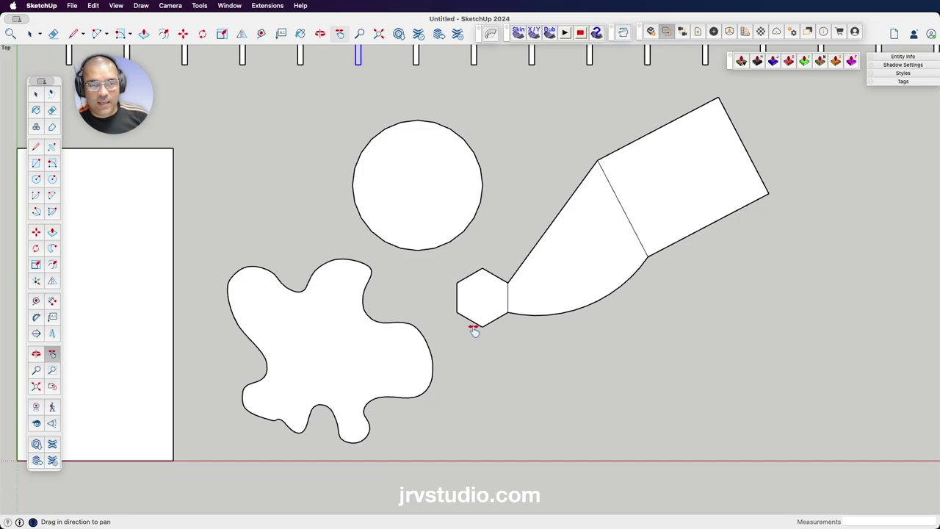
drag(633, 246, 394, 364)
Select the bottle's rectangle face and try moving it slightly right.
key(space)
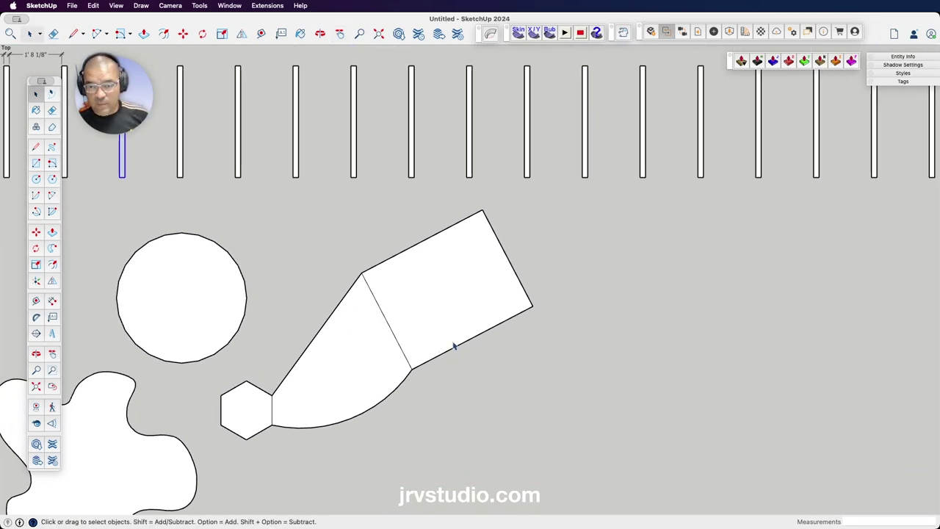
click(435, 302)
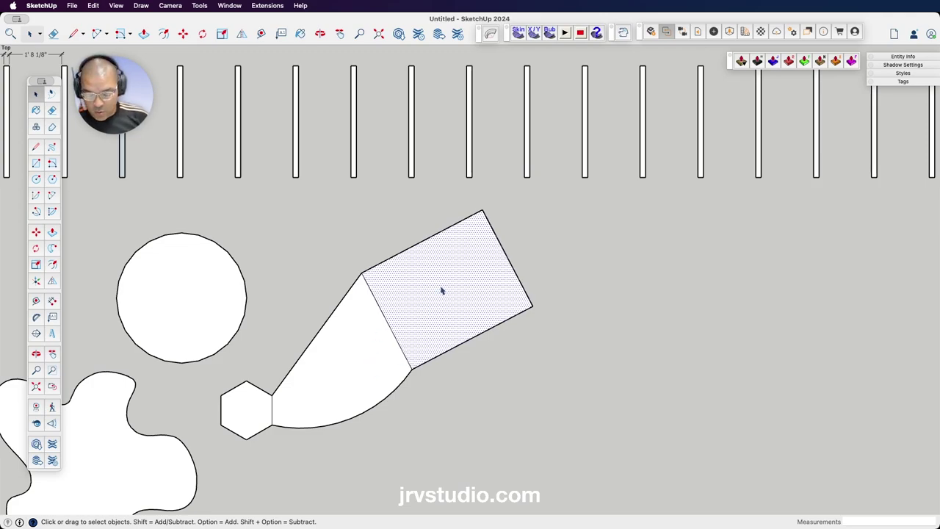
key(m)
click(439, 287)
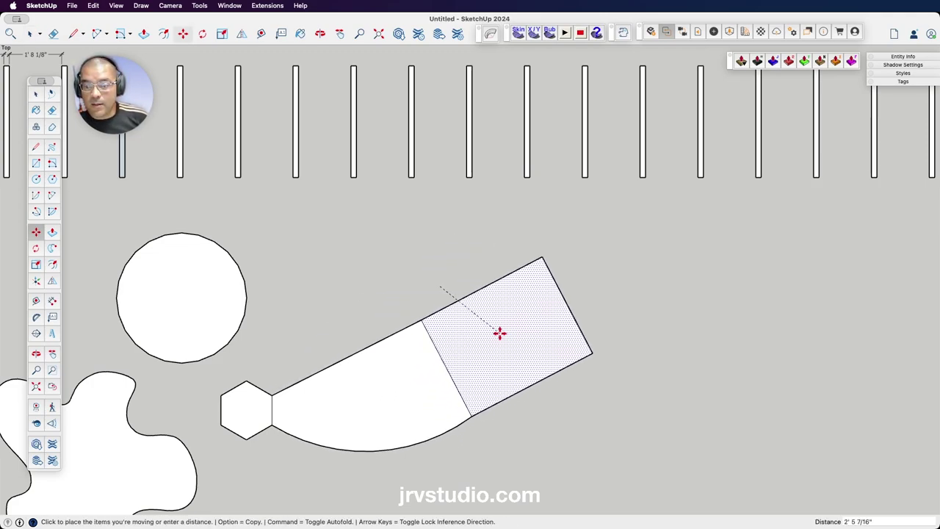
click(464, 298)
key(space)
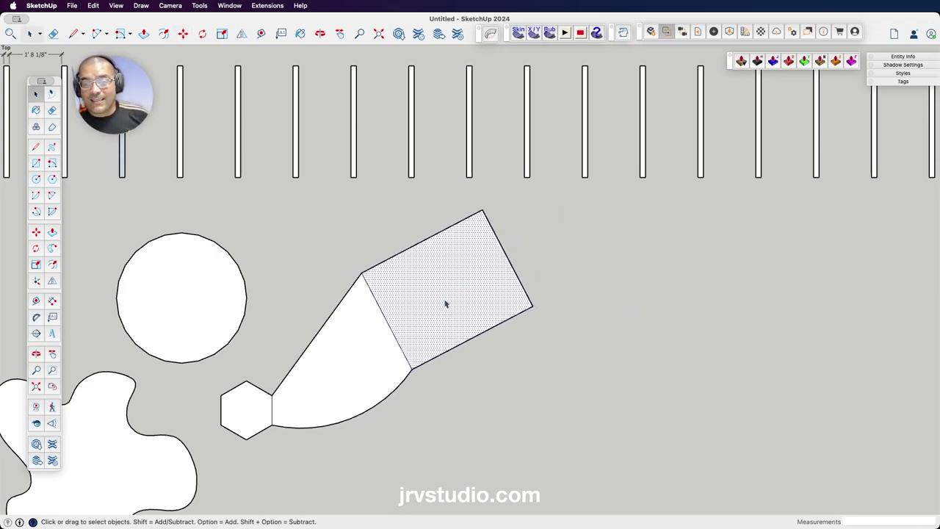
Lasso-select the rectangle, tapered neck and hexagon and make them one group.
triple_click(445, 303)
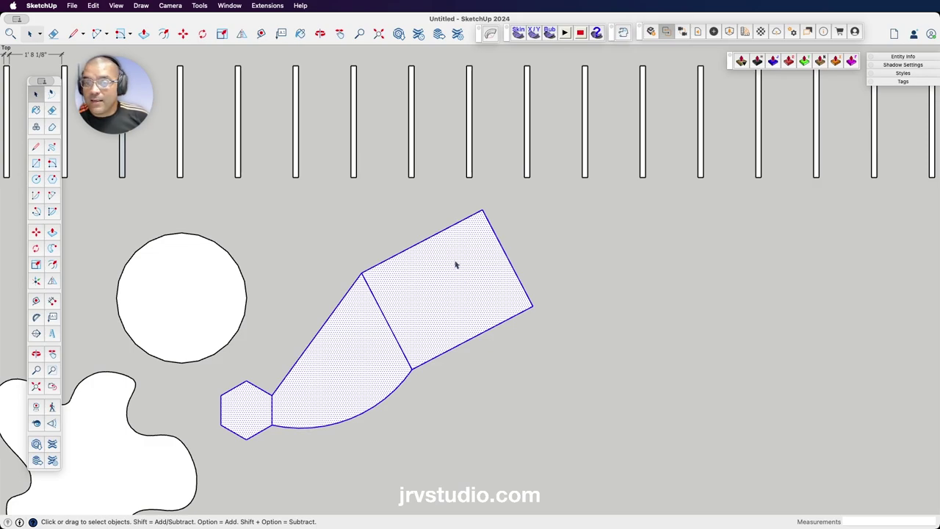
click(319, 245)
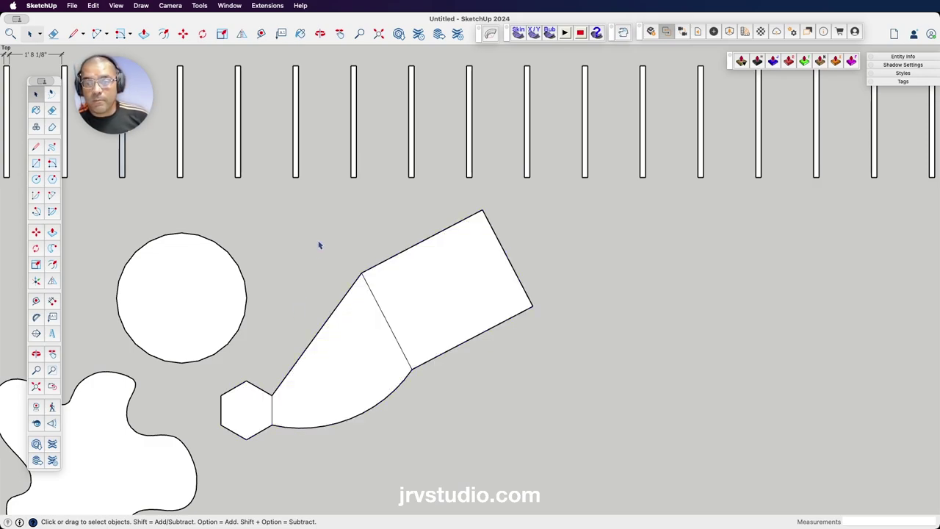
click(51, 94)
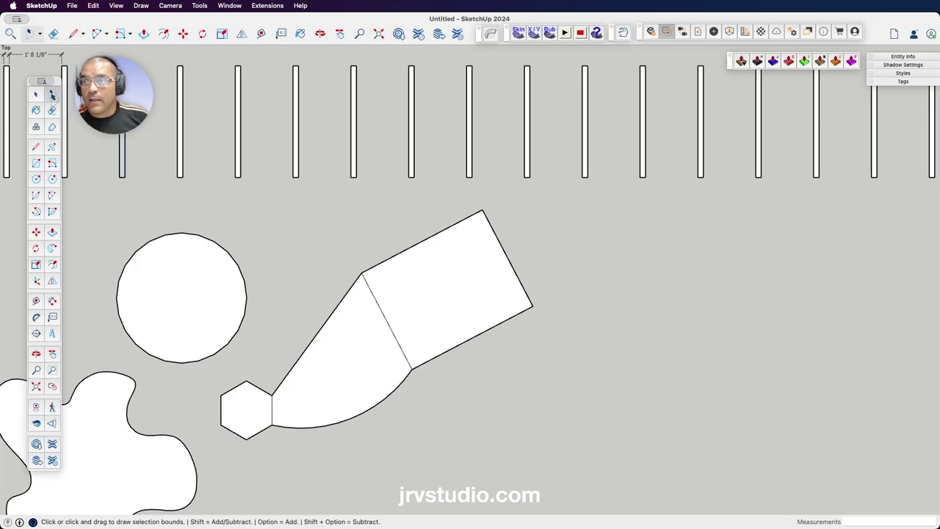
mouse_move(513, 198)
mouse_down()
mouse_move(422, 212)
mouse_move(335, 258)
mouse_move(282, 331)
mouse_move(201, 392)
mouse_move(260, 475)
mouse_move(432, 436)
mouse_move(562, 325)
mouse_move(531, 205)
mouse_move(516, 200)
mouse_up()
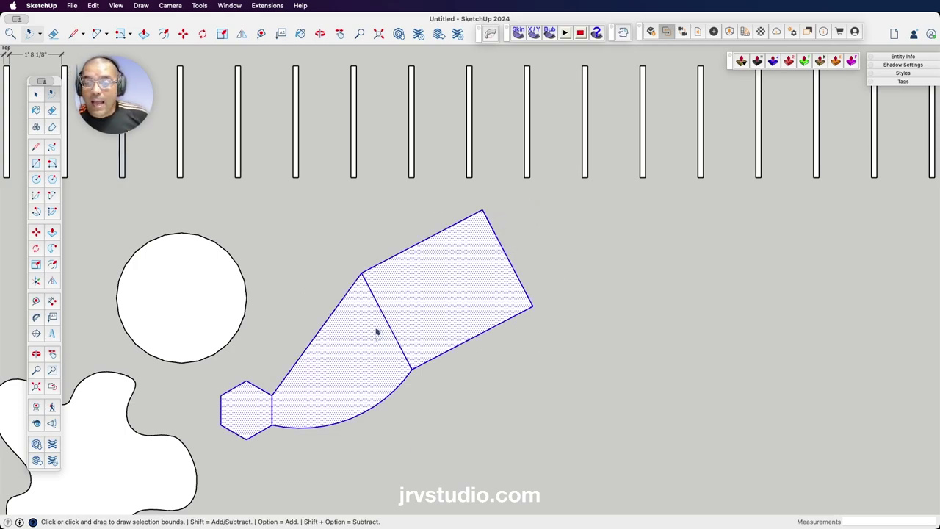
key(space)
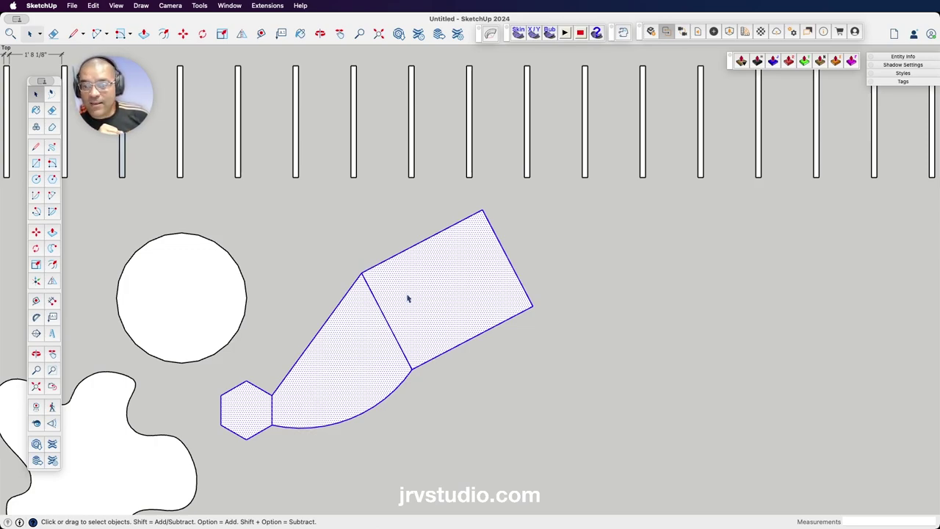
right_click(400, 290)
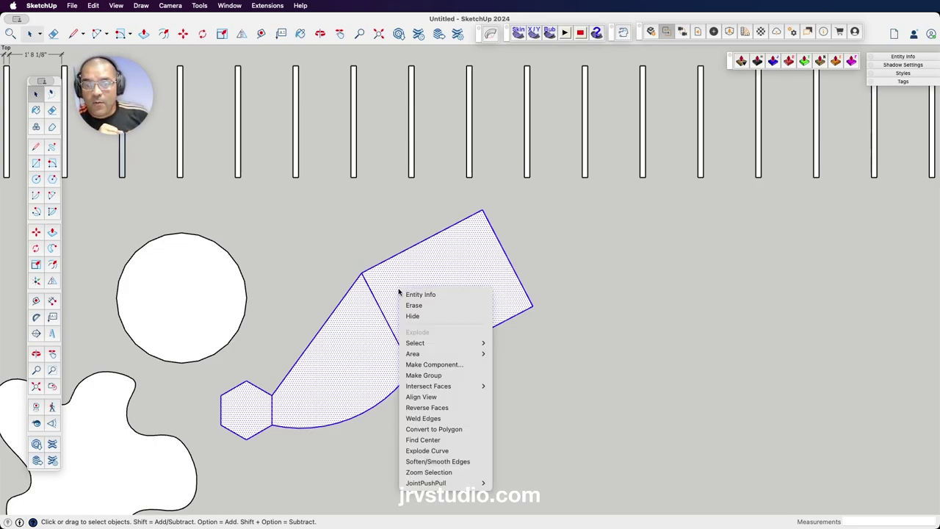
click(429, 376)
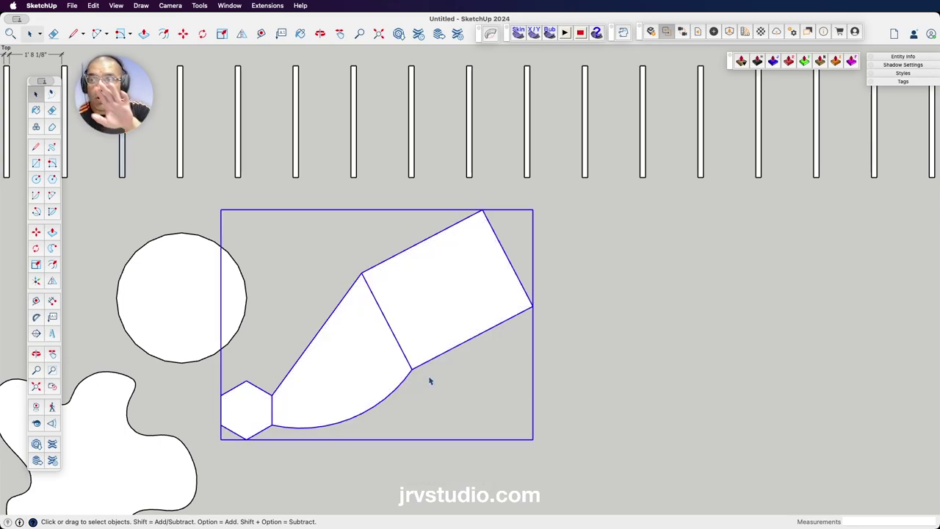
click(50, 281)
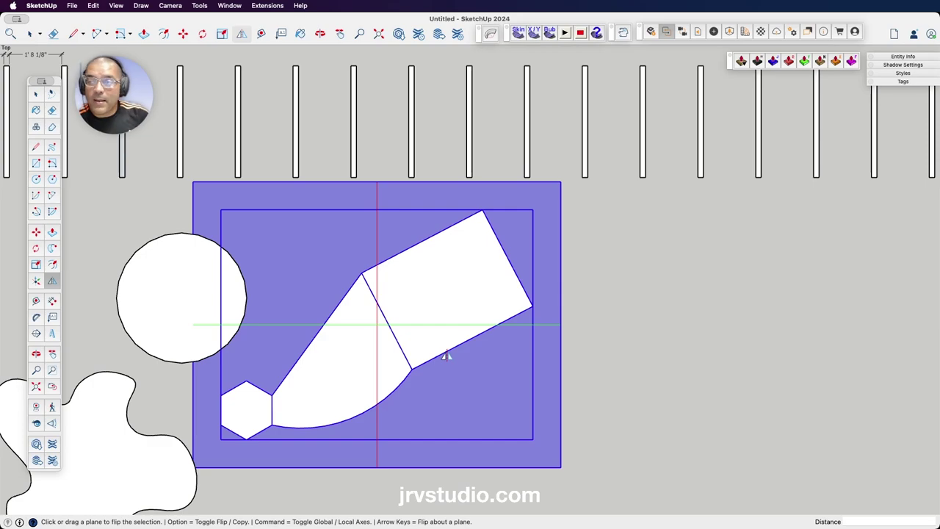
Flip the bottle group along the red, blue and green planes so the hexagon ends upper right.
click(442, 387)
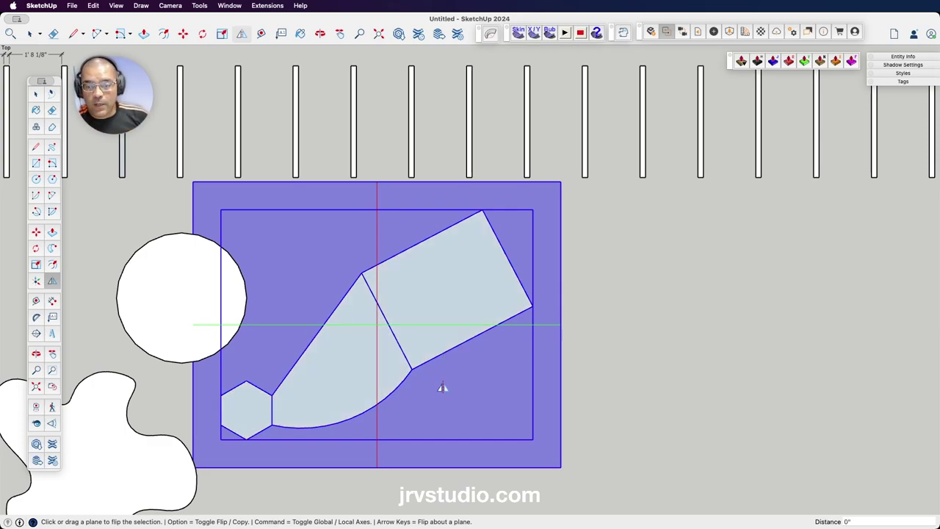
click(544, 359)
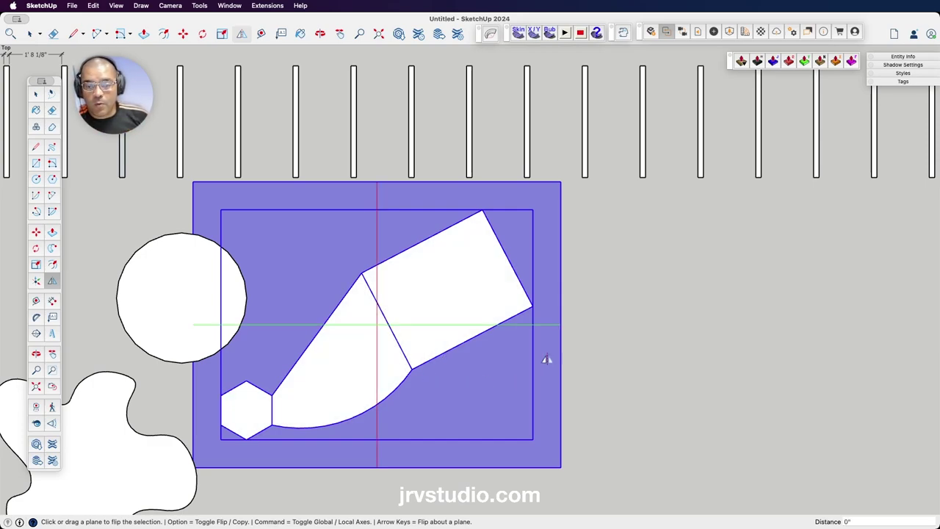
click(376, 354)
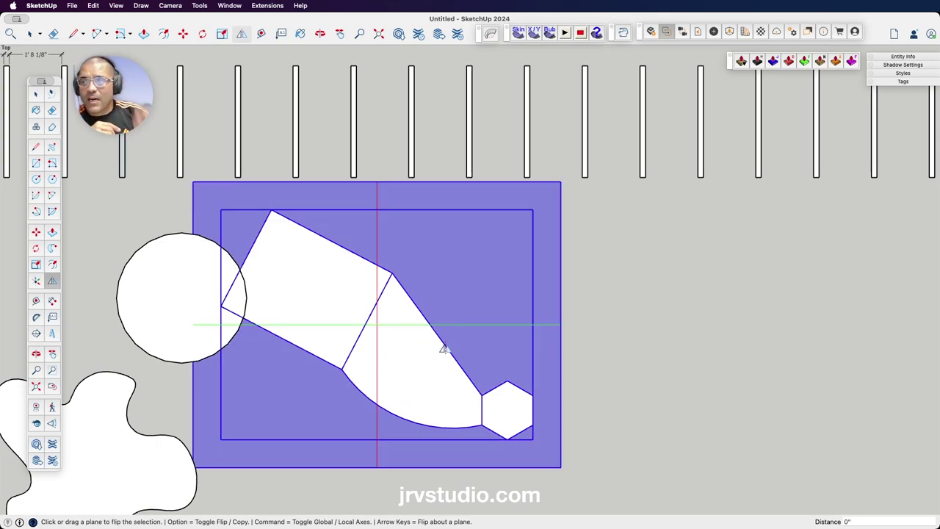
click(476, 325)
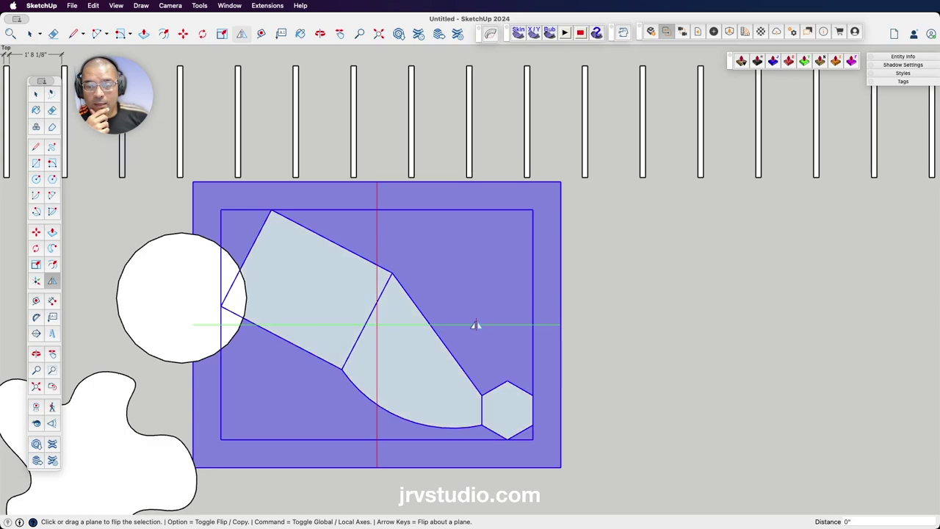
click(435, 325)
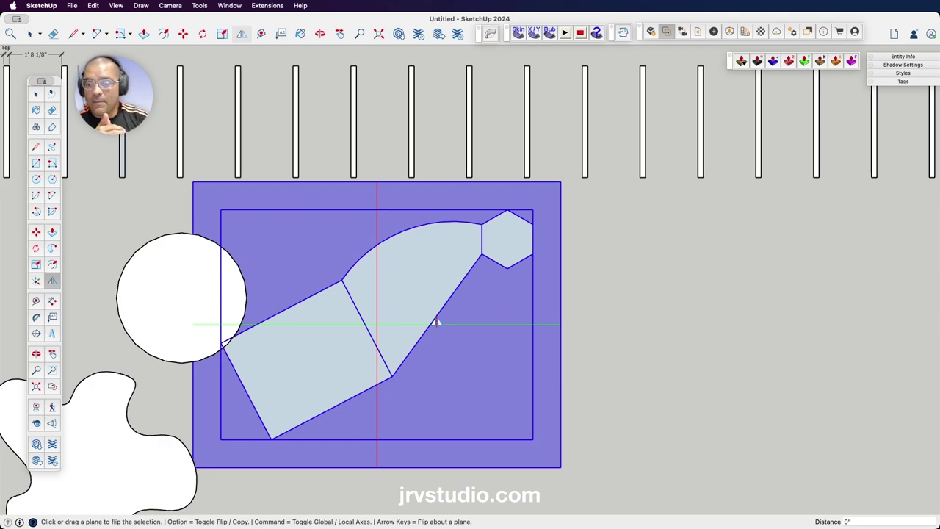
click(35, 94)
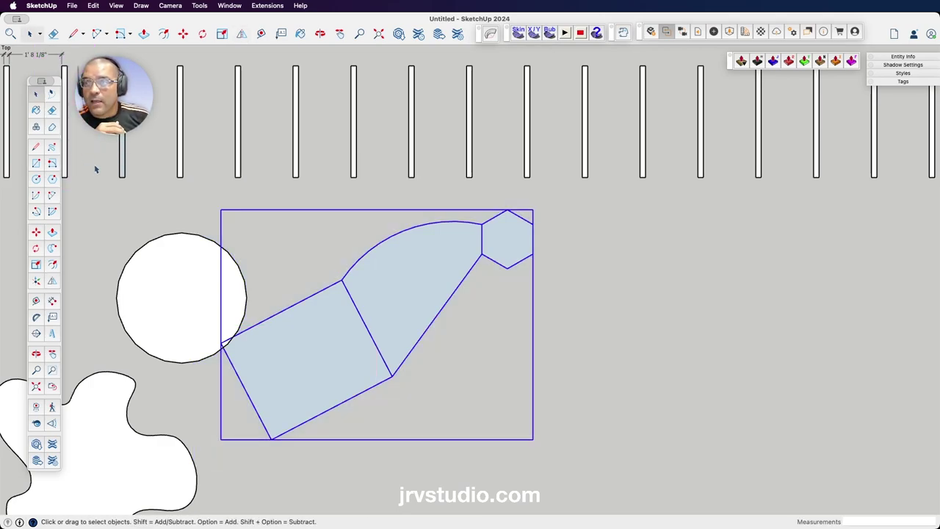
key(Escape)
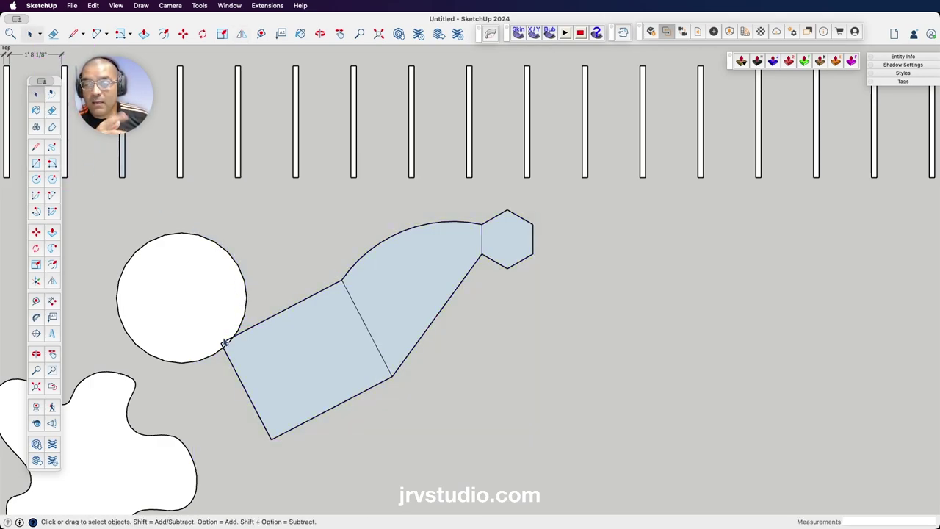
click(265, 352)
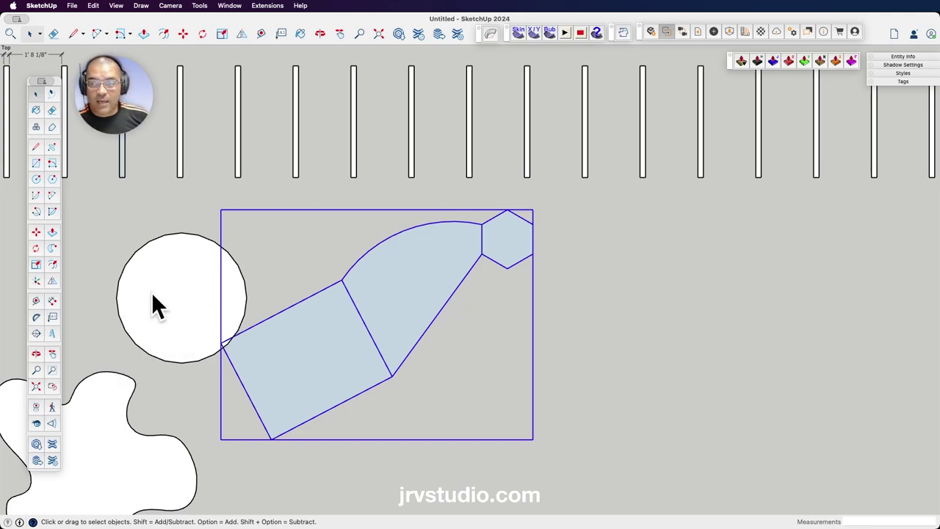
click(174, 287)
click(297, 241)
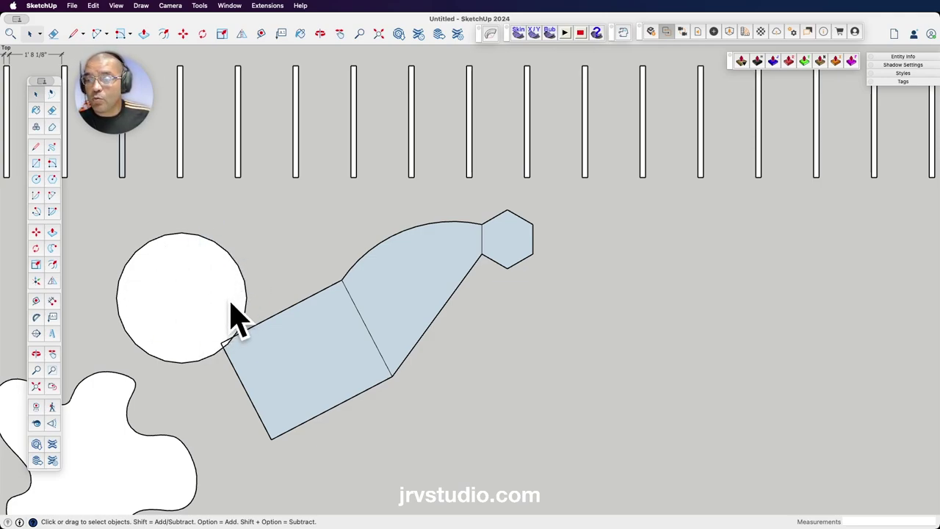
Move the bottle shape to the right, clear of the tree circle.
click(320, 336)
key(m)
click(320, 336)
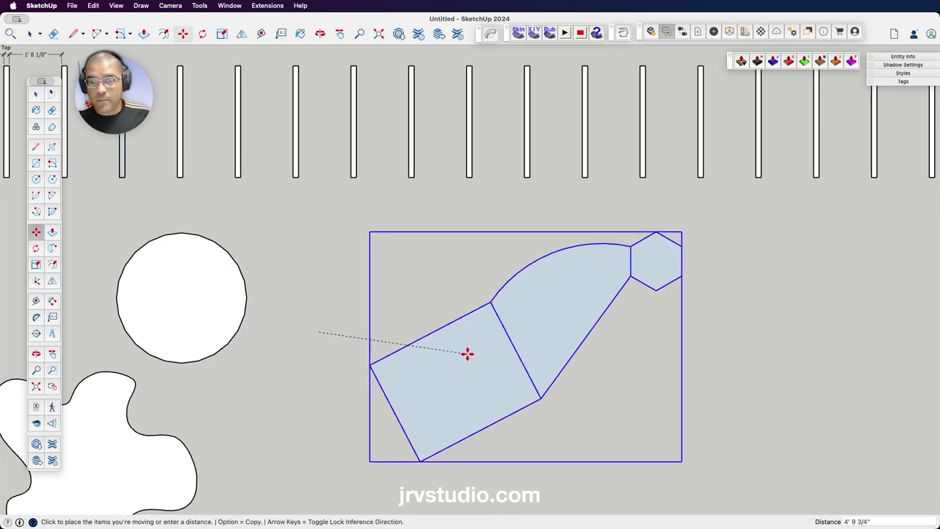
click(469, 358)
key(space)
Measure the tree circle's radius from its centre and reselect its face.
click(166, 285)
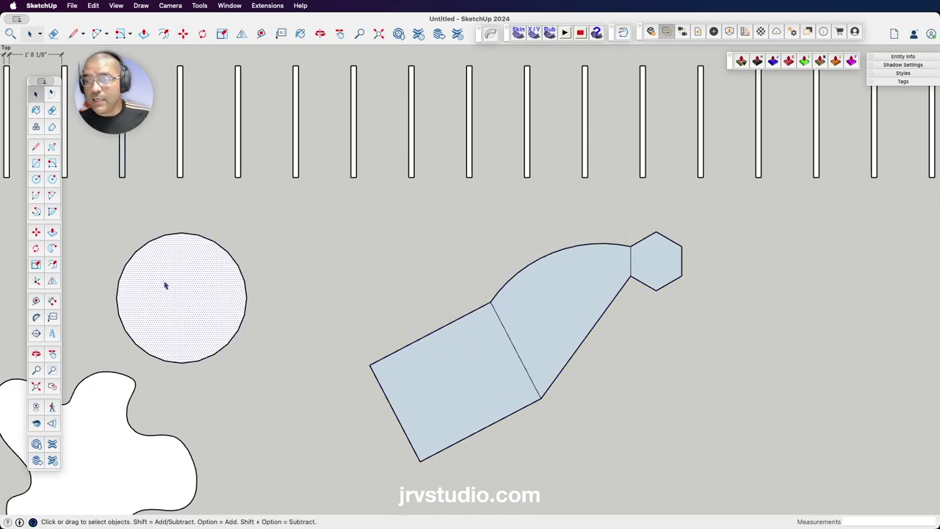
click(35, 301)
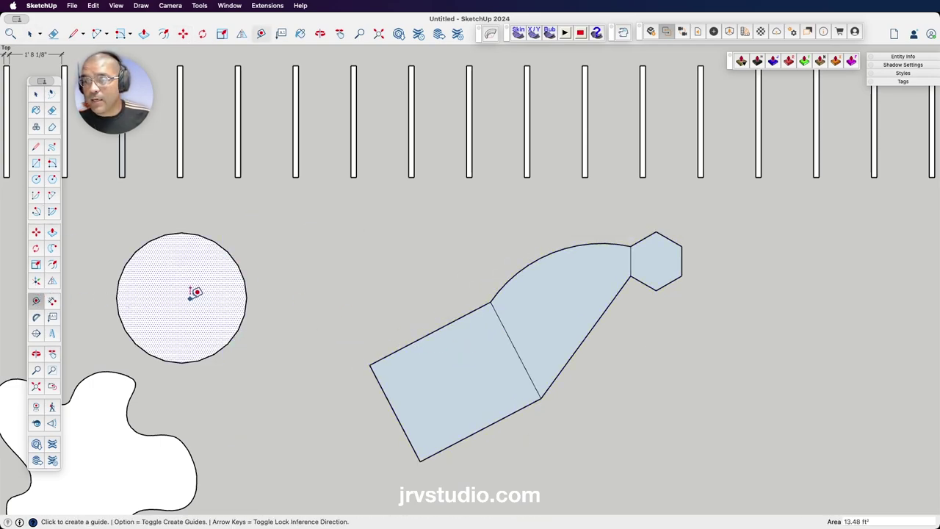
click(180, 297)
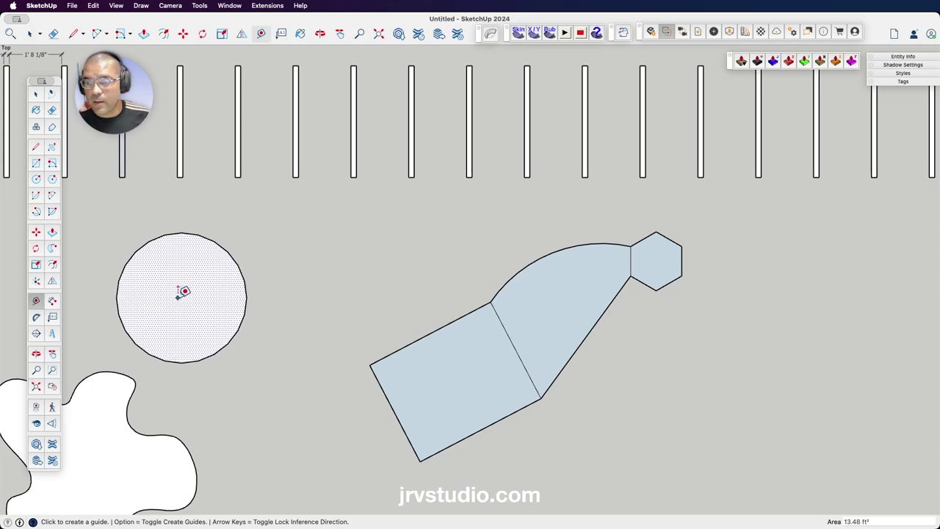
key(space)
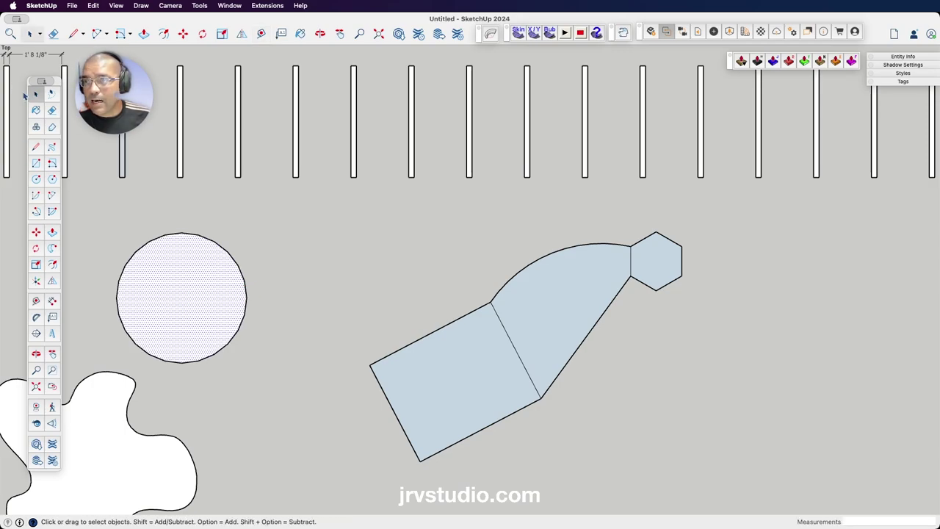
click(247, 301)
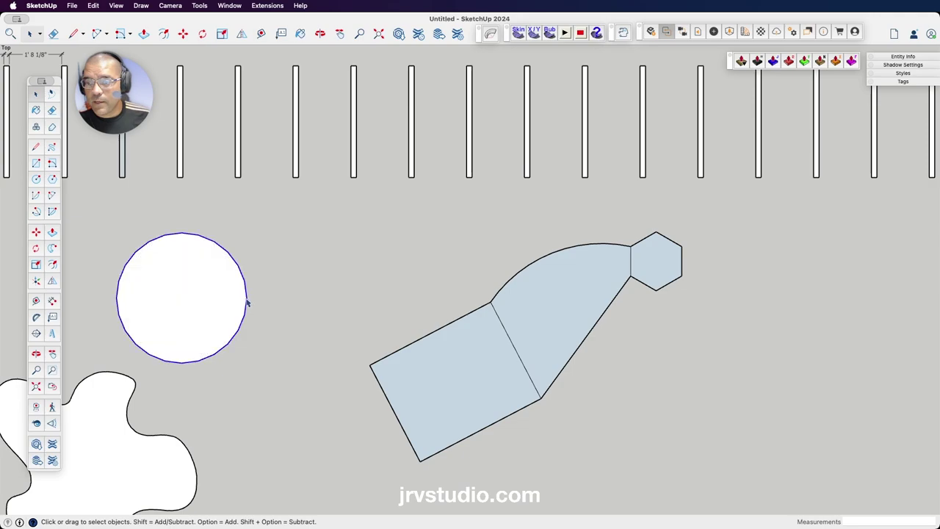
click(183, 301)
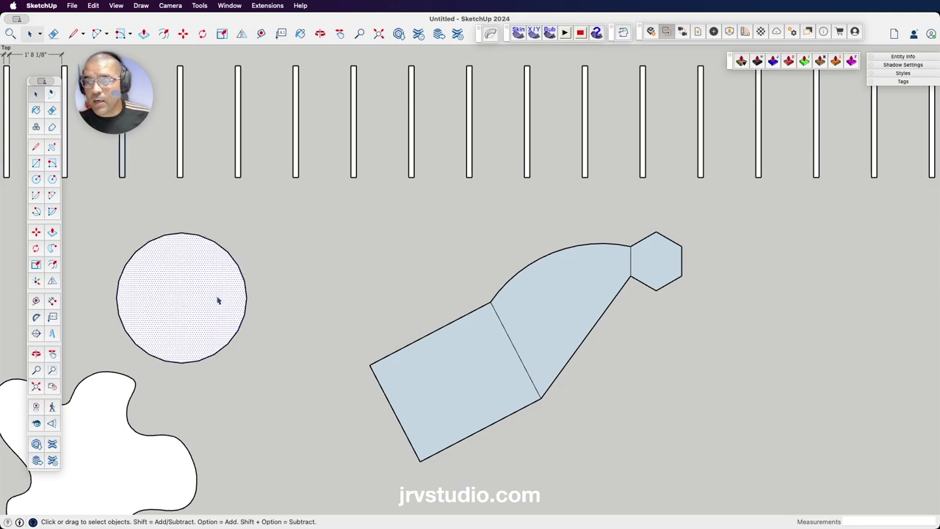
key(t)
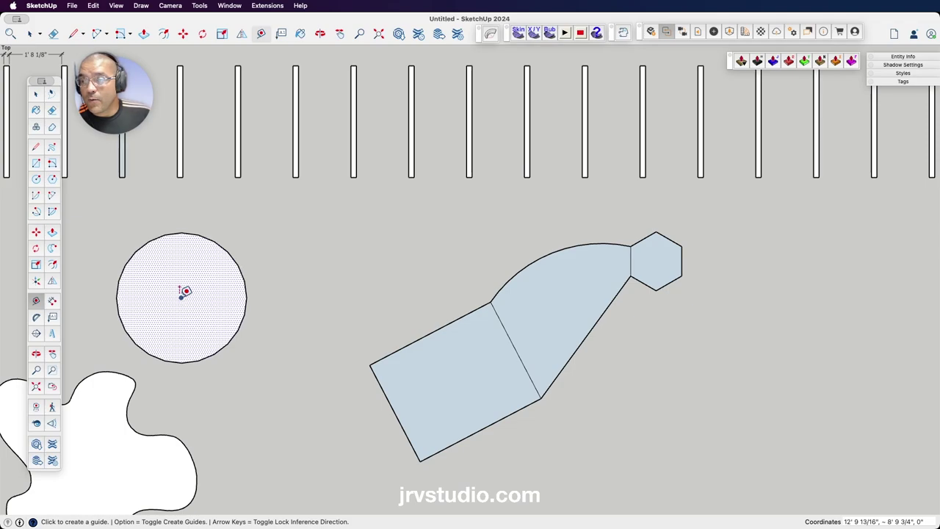
Draw a tiny circle at the tree circle's centre to mark its midpoint.
click(36, 179)
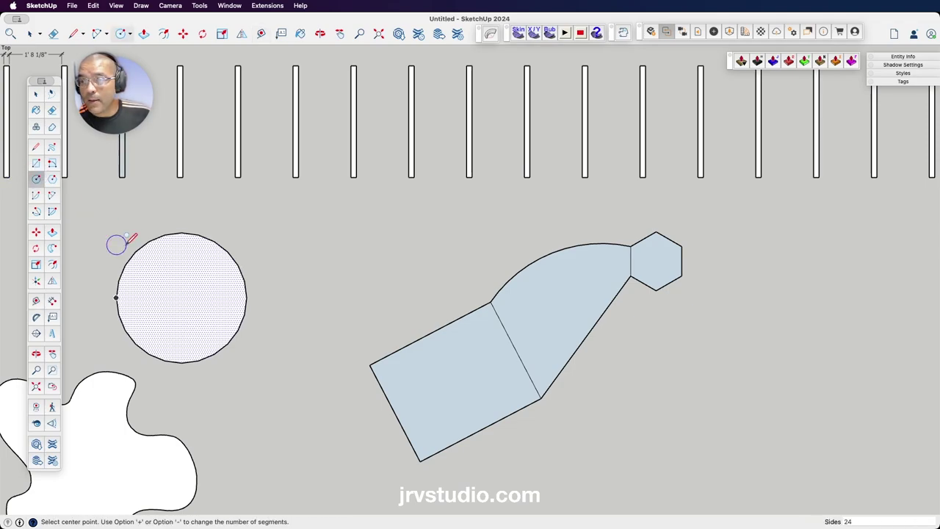
click(181, 297)
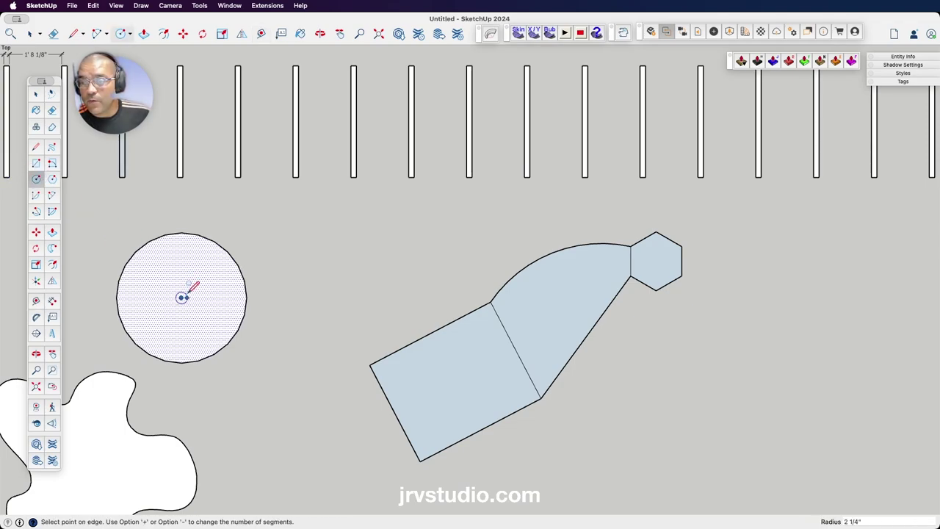
key(Escape)
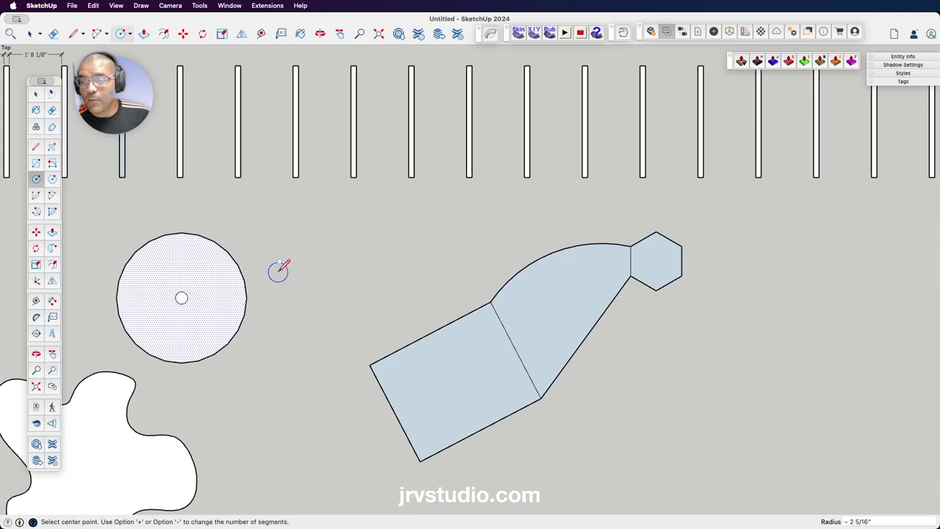
click(35, 94)
click(272, 215)
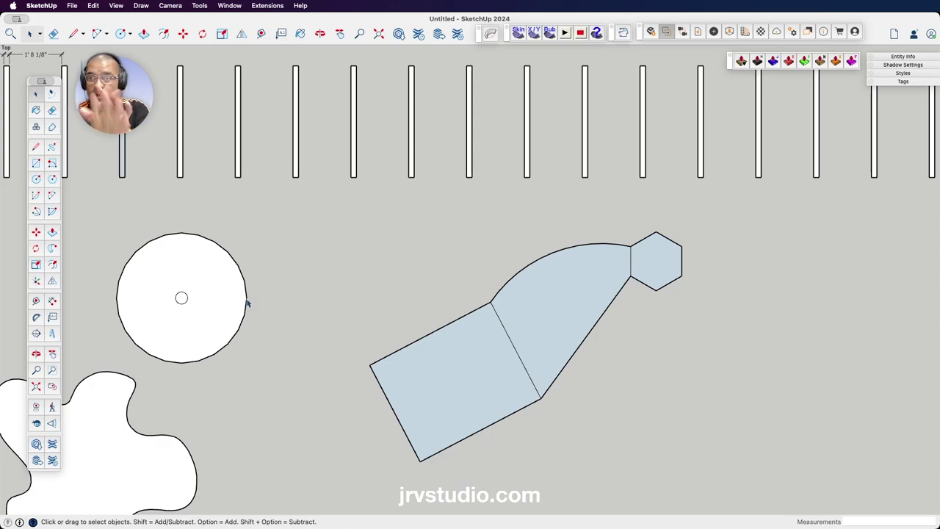
Draw two radius lines from the circle's centre to its upper-right and right edges.
click(35, 146)
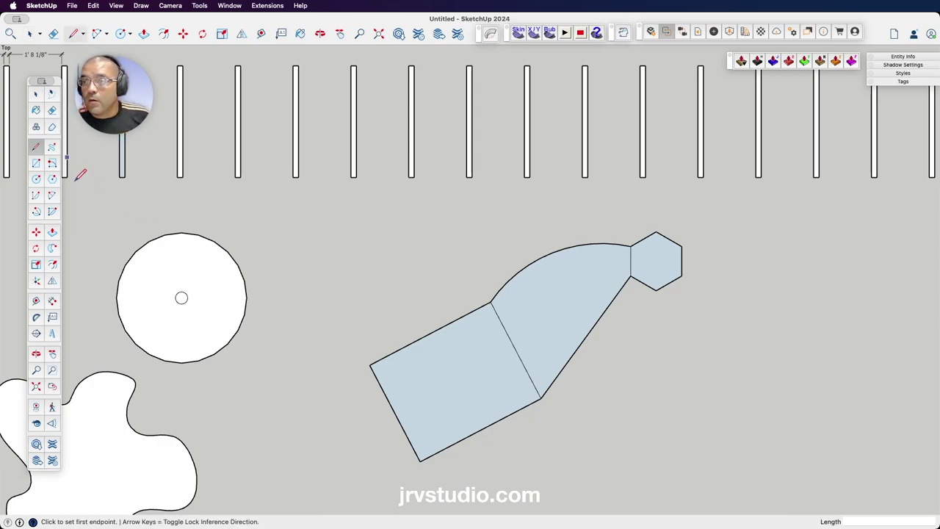
drag(182, 296, 214, 234)
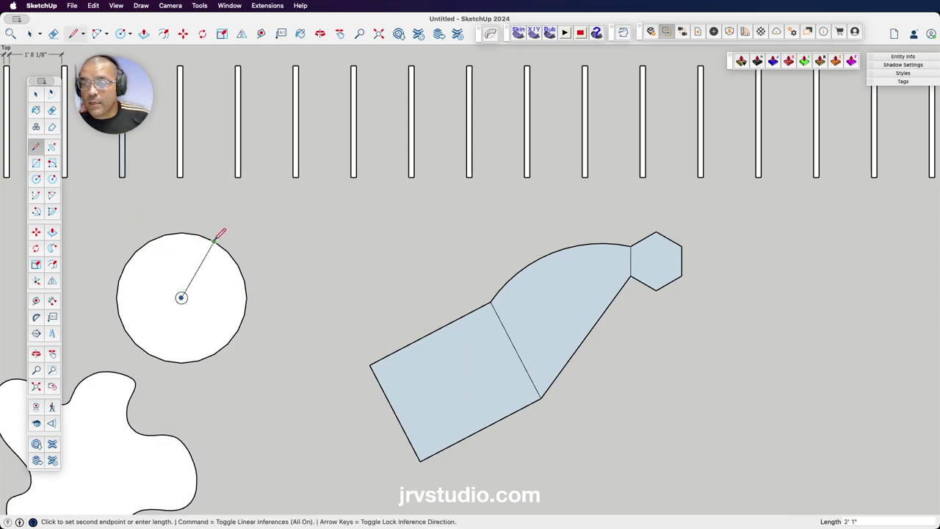
click(182, 297)
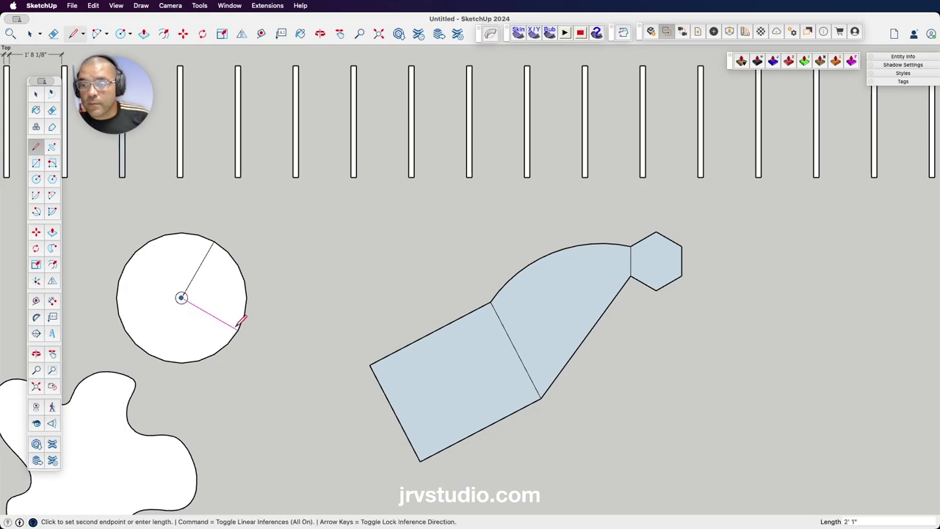
click(244, 313)
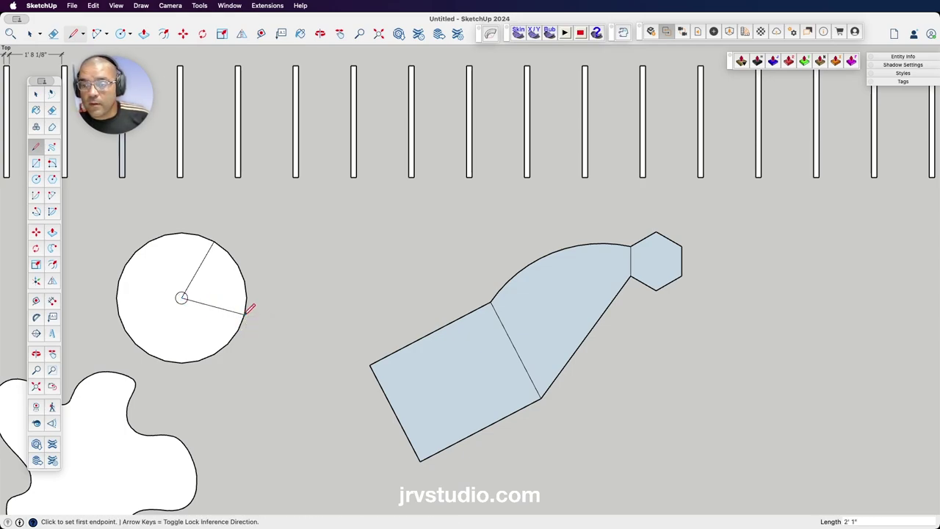
click(35, 94)
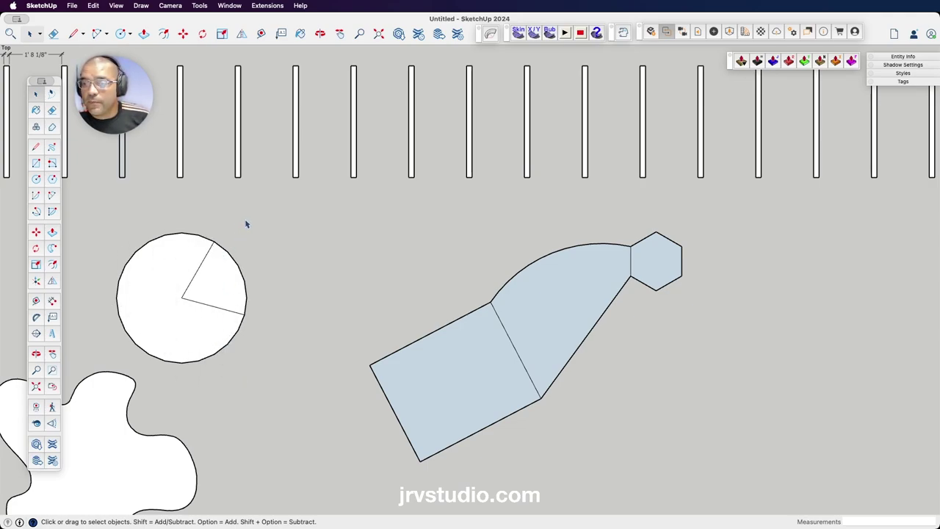
Select the whole divided circle with its lines and make it a group.
mouse_move(259, 221)
mouse_down()
mouse_move(109, 335)
mouse_move(111, 365)
mouse_up()
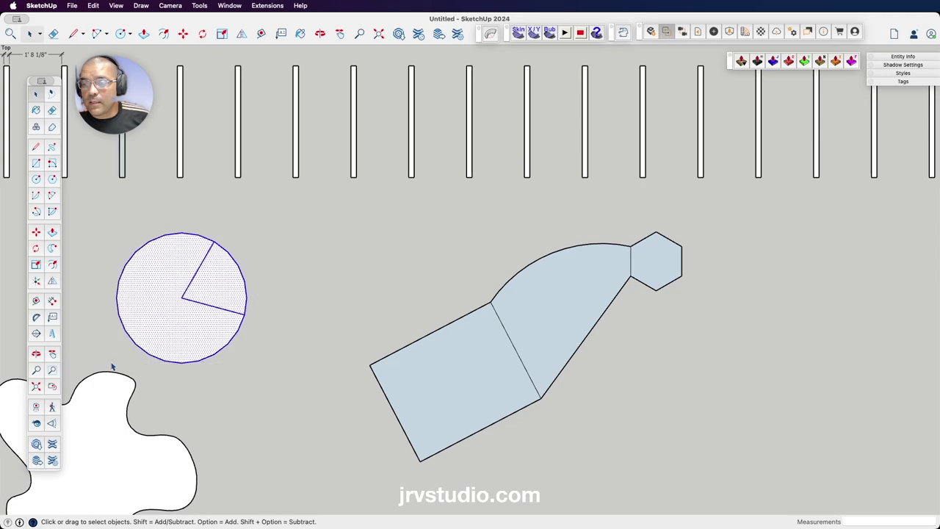
click(175, 274)
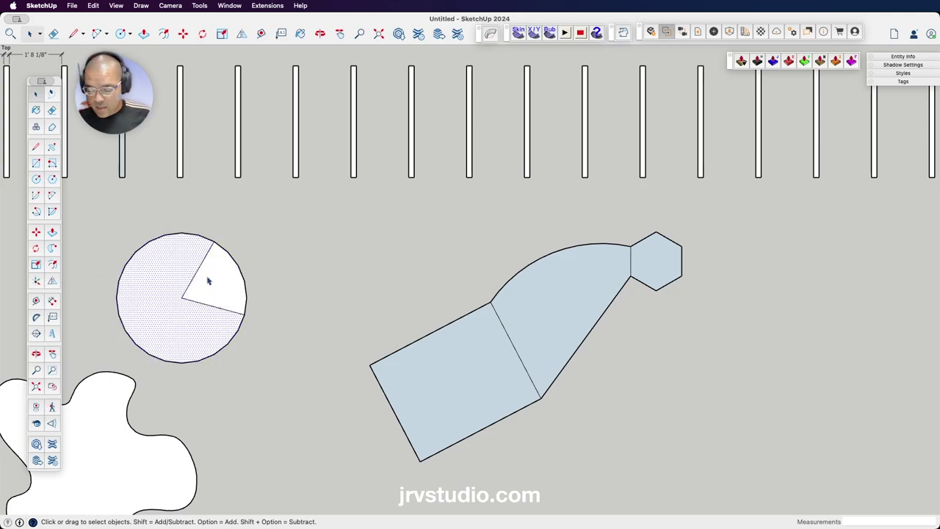
click(208, 281)
triple_click(208, 281)
right_click(208, 280)
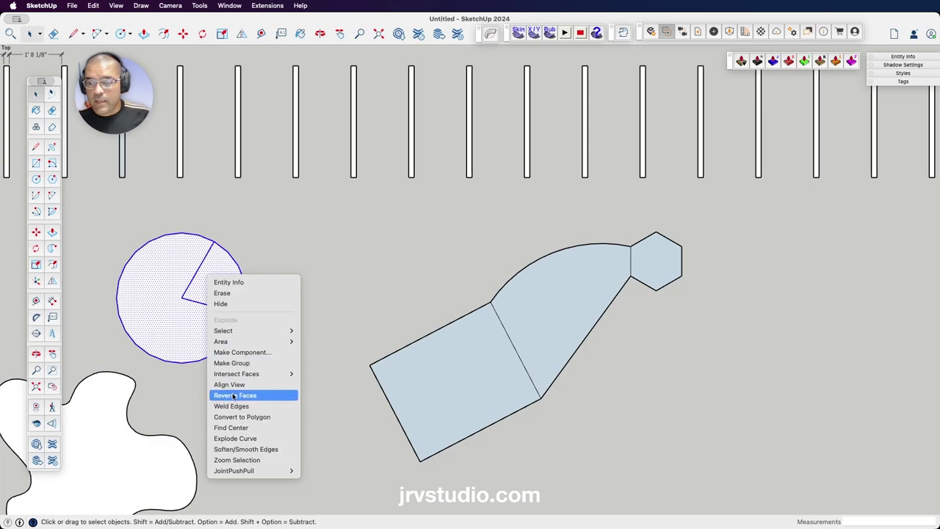
click(234, 364)
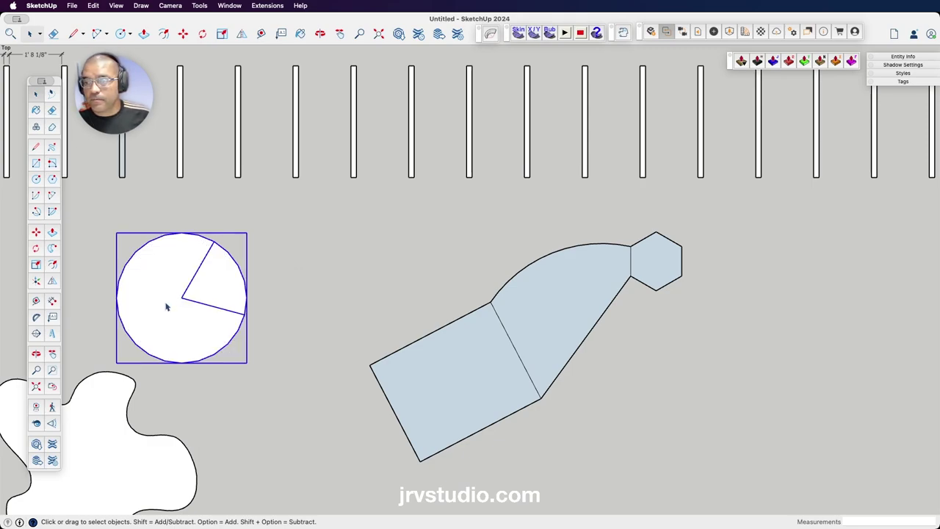
Add a leader note 'ARBOL de 25" Diametro' from the circle's centre, then select it.
click(52, 317)
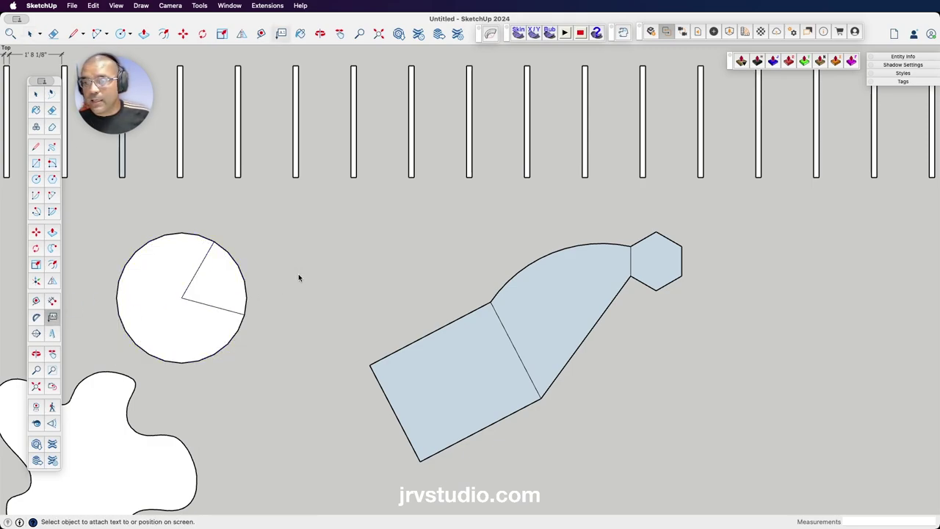
click(182, 298)
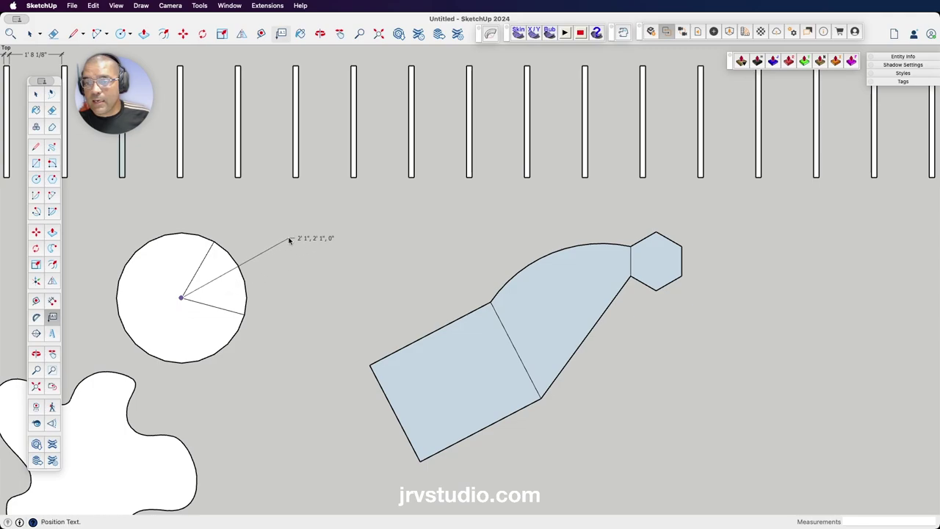
click(262, 229)
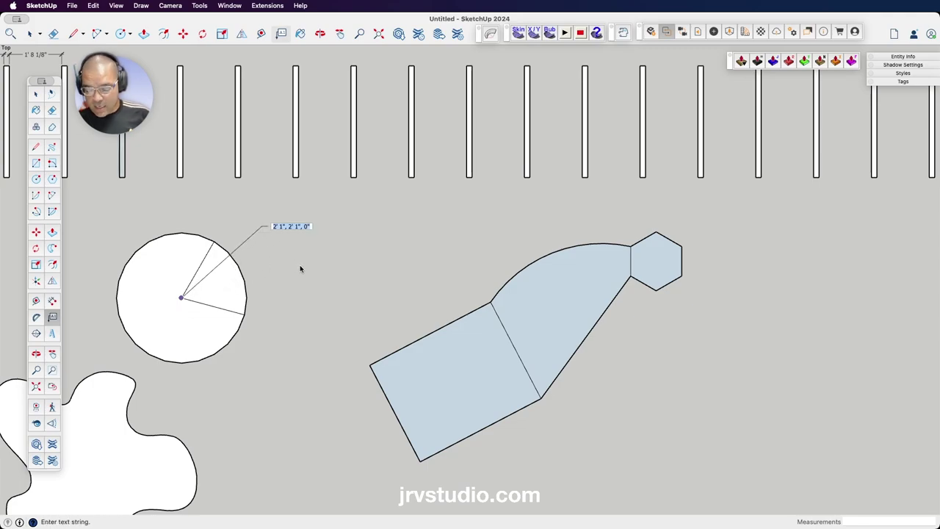
text(ARE)
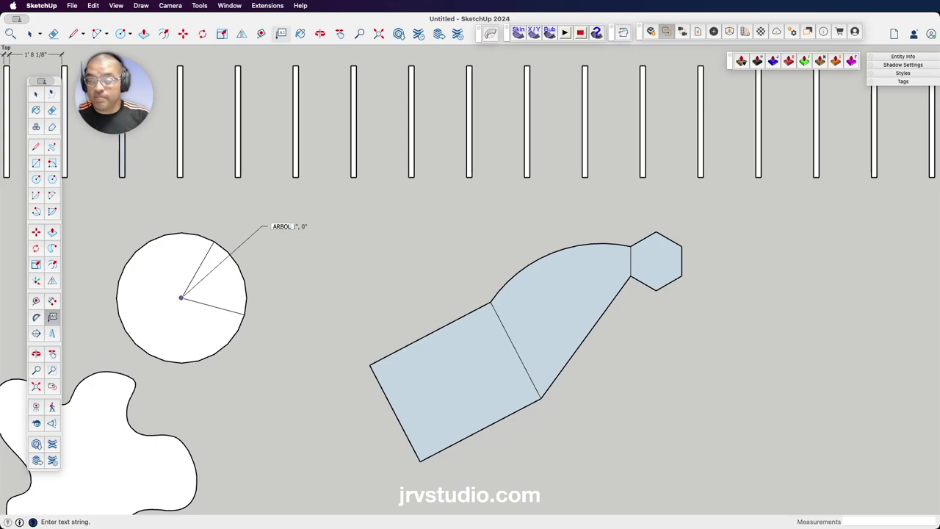
text( de 25)
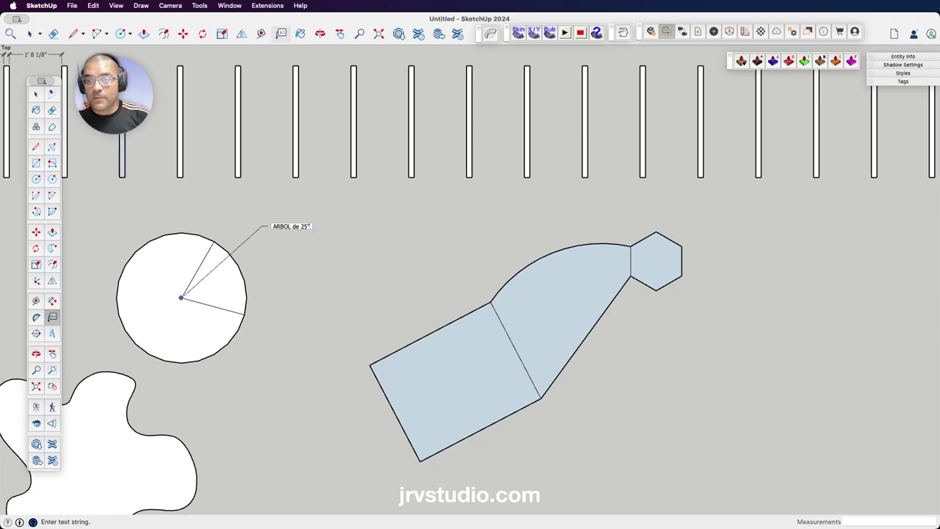
text(iam)
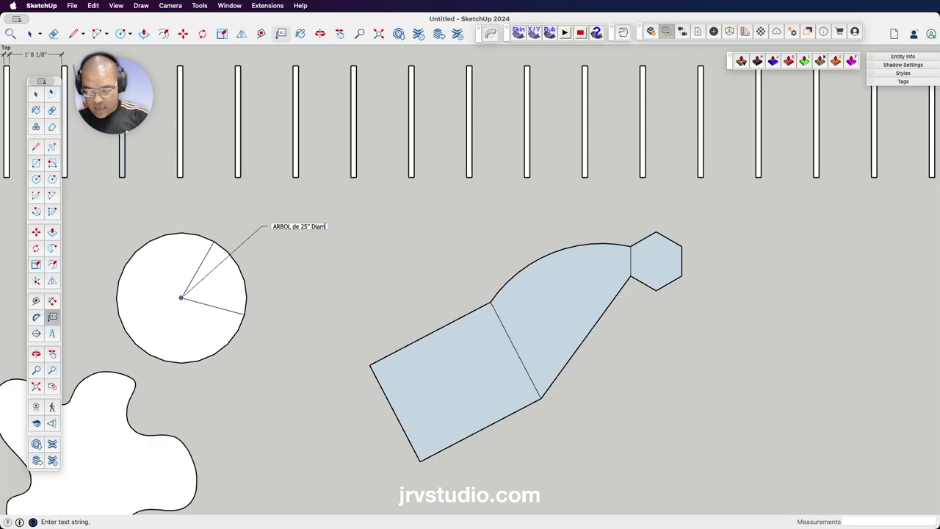
text(etro)
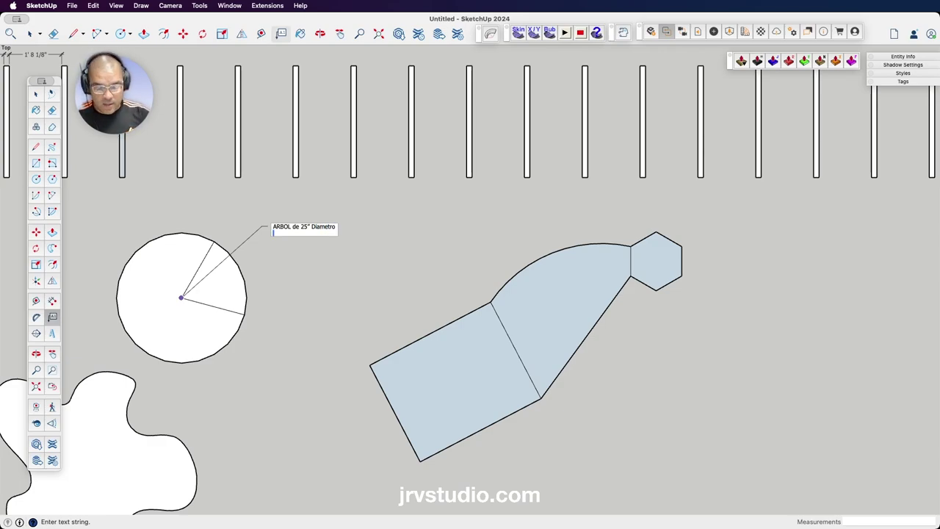
click(329, 290)
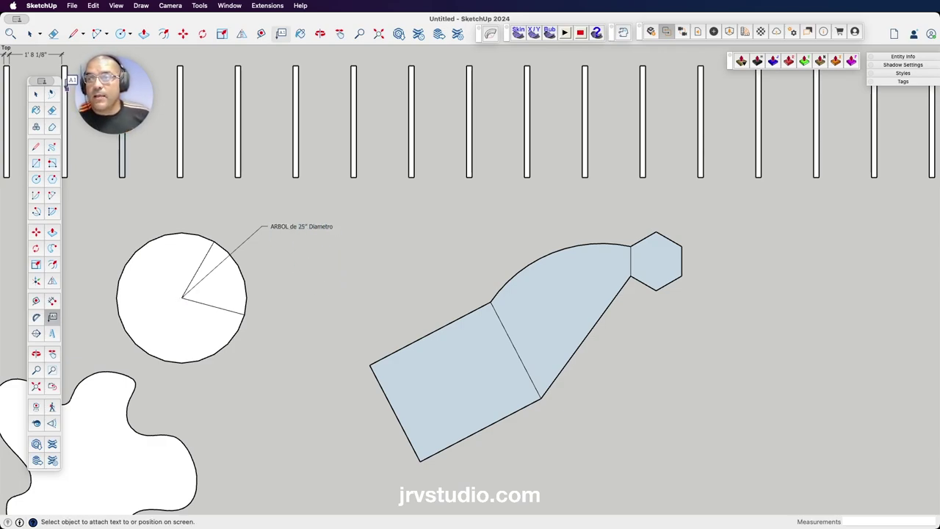
click(35, 94)
click(279, 226)
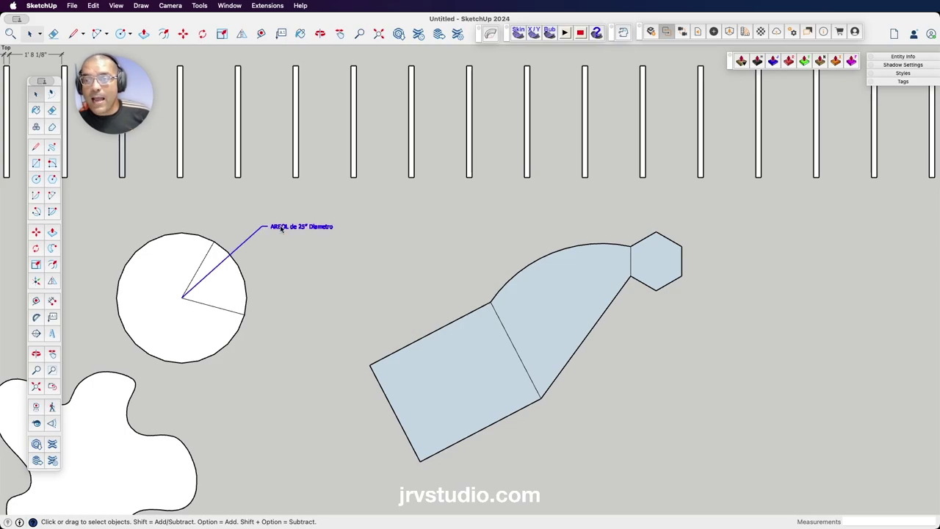
click(289, 279)
Move the labelled tree circle 2' 1" to the right, away from the blob, then deselect it.
click(240, 335)
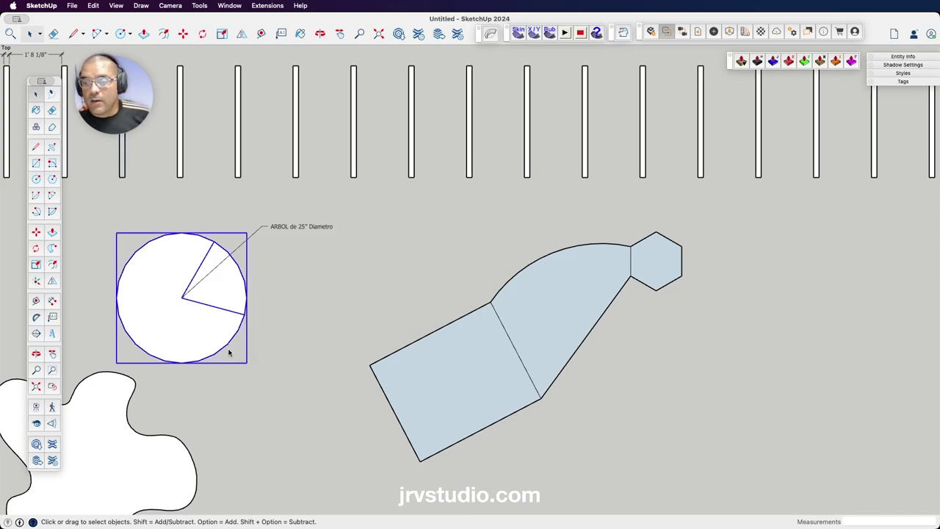
click(318, 293)
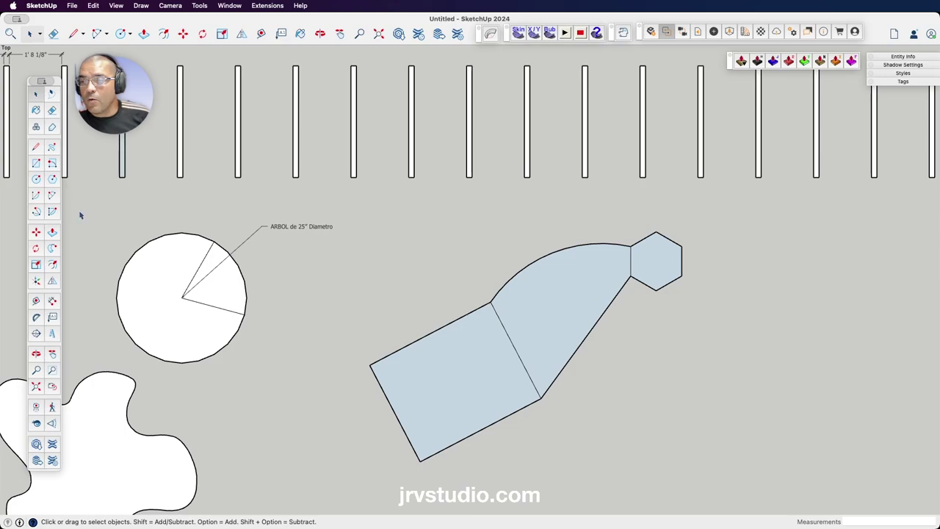
click(152, 267)
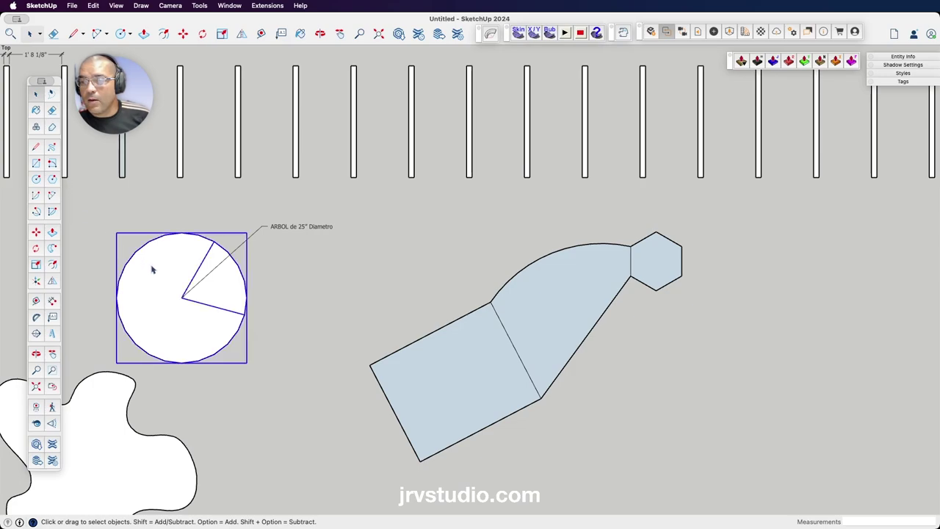
click(36, 232)
click(223, 330)
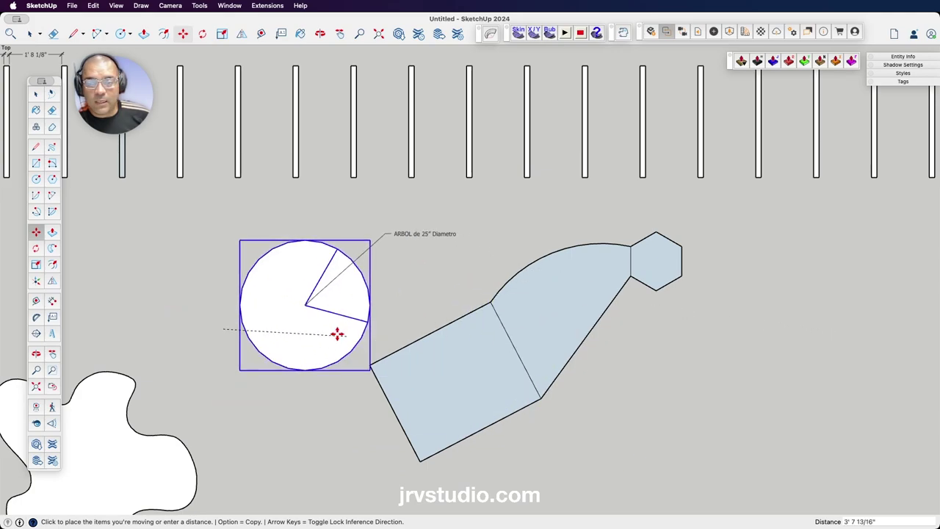
click(293, 335)
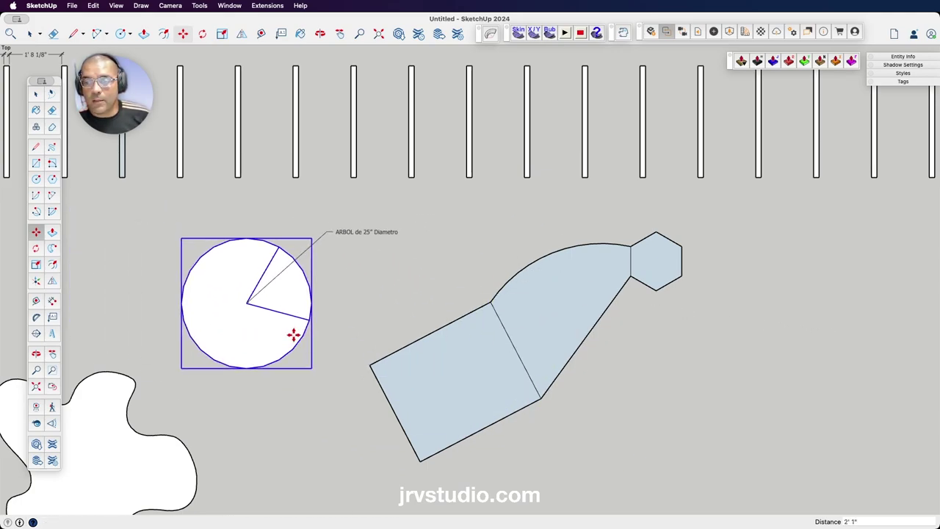
click(36, 94)
click(358, 285)
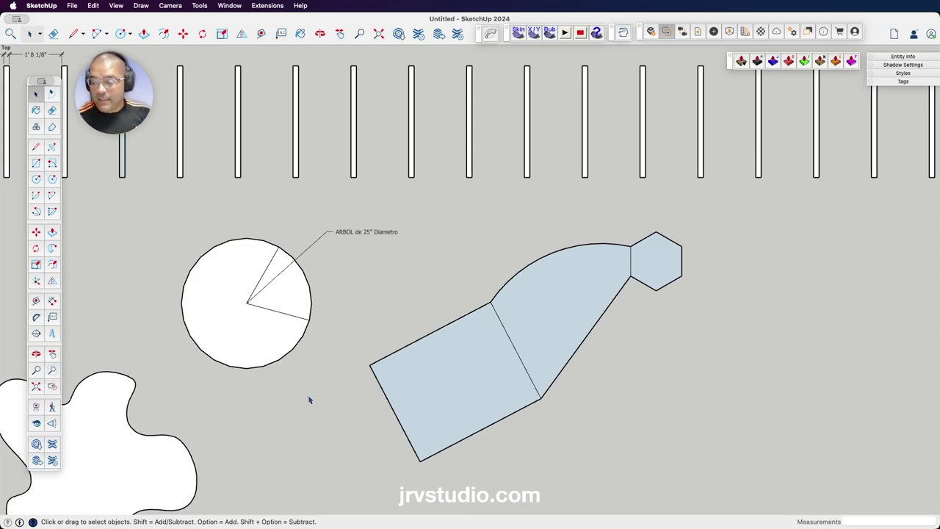
Zoom in with the Zoom tool (Z) on the tree circle and the bottle shape.
key(z)
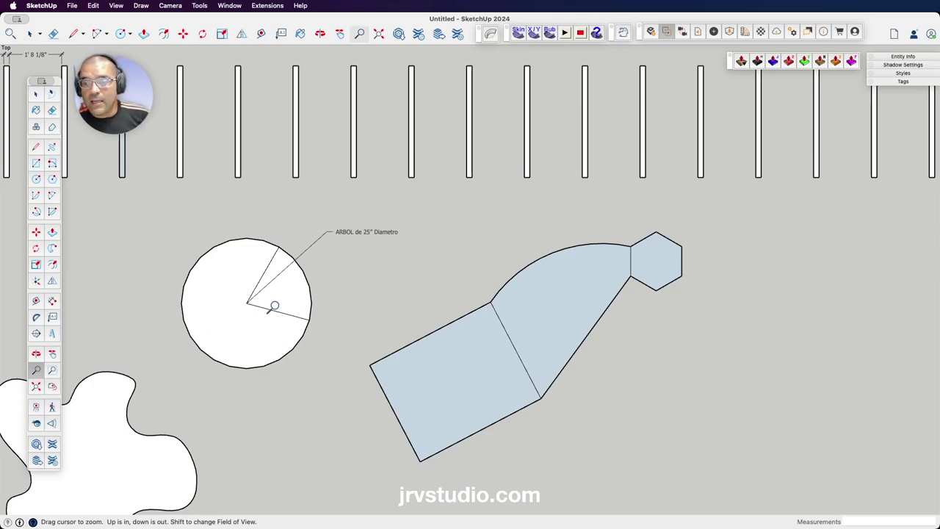
mouse_move(413, 197)
mouse_down()
mouse_move(151, 411)
mouse_move(450, 179)
mouse_move(205, 433)
mouse_move(357, 248)
mouse_move(375, 252)
mouse_move(220, 132)
mouse_up()
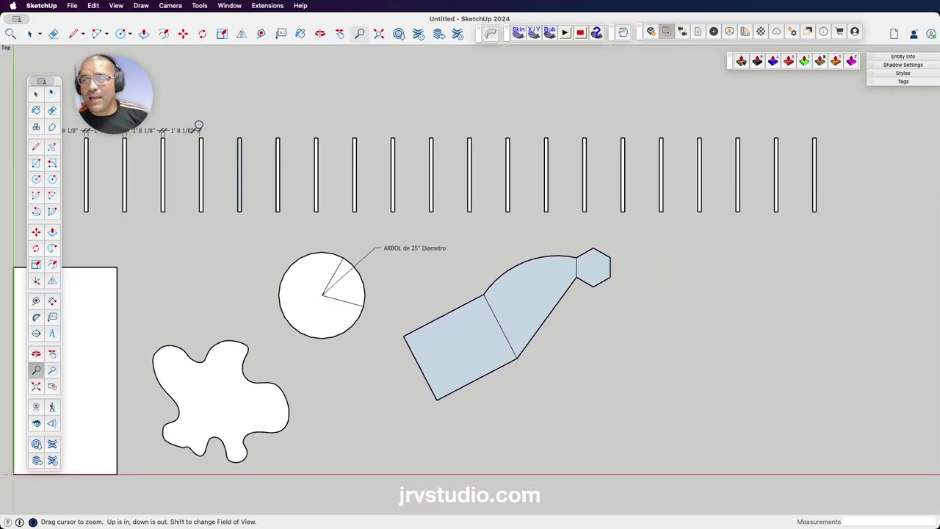
scroll(351, 351, down, 5)
scroll(352, 355, up, 10)
Zoom Window around the tree circle, then zoom out until the slat row, rectangle, blob, circle and bottle fit.
scroll(353, 356, up, 2)
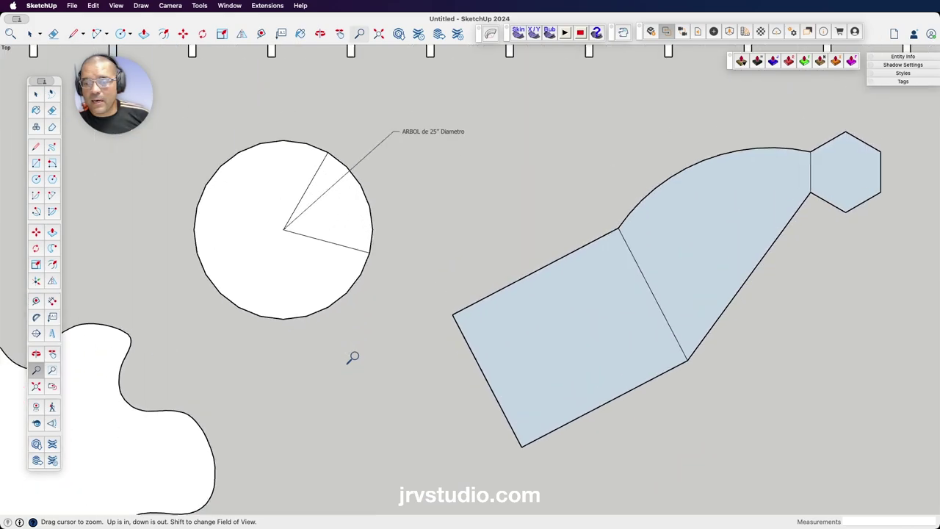
scroll(353, 356, down, 4)
scroll(353, 357, up, 2)
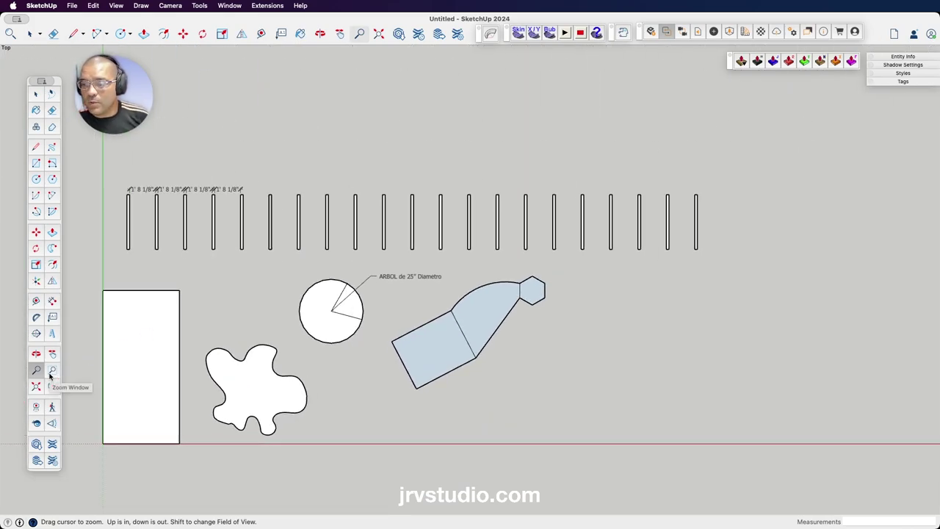
click(51, 372)
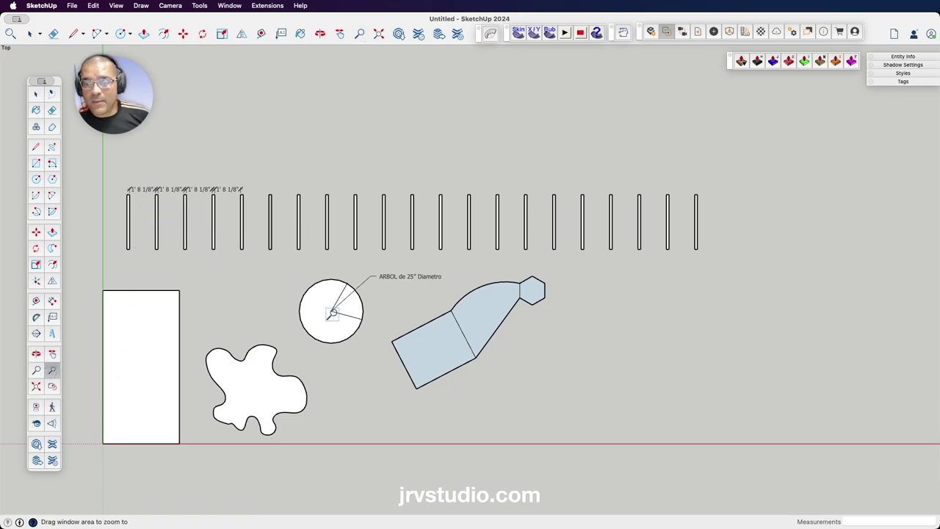
drag(349, 299, 318, 329)
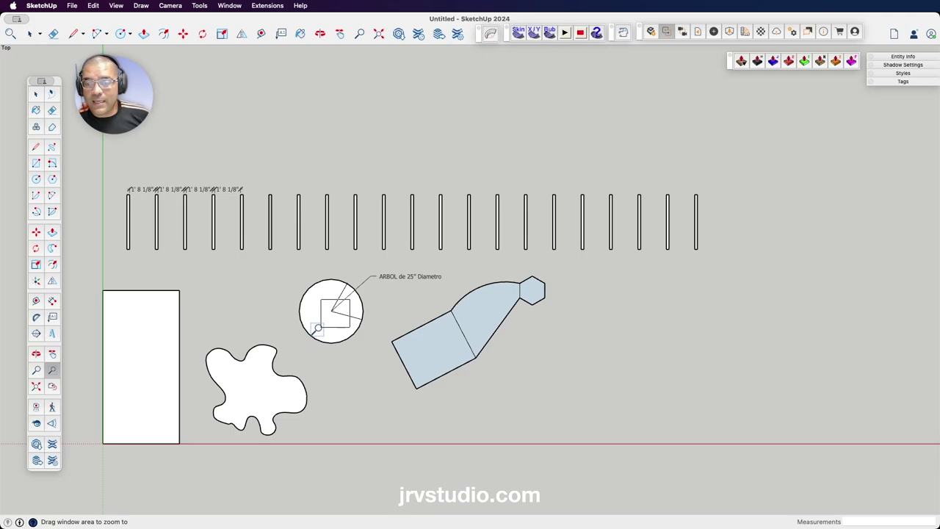
drag(318, 329, 320, 330)
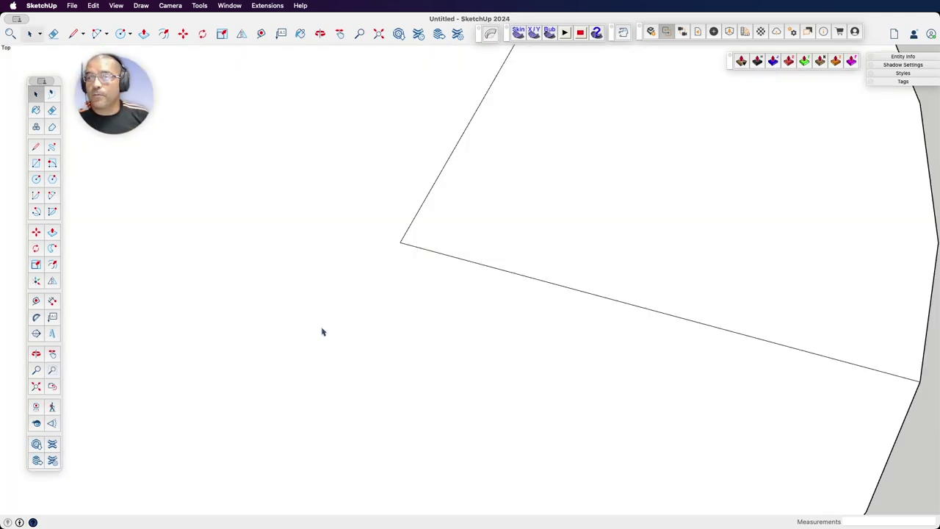
scroll(286, 318, down, 5)
scroll(288, 317, down, 5)
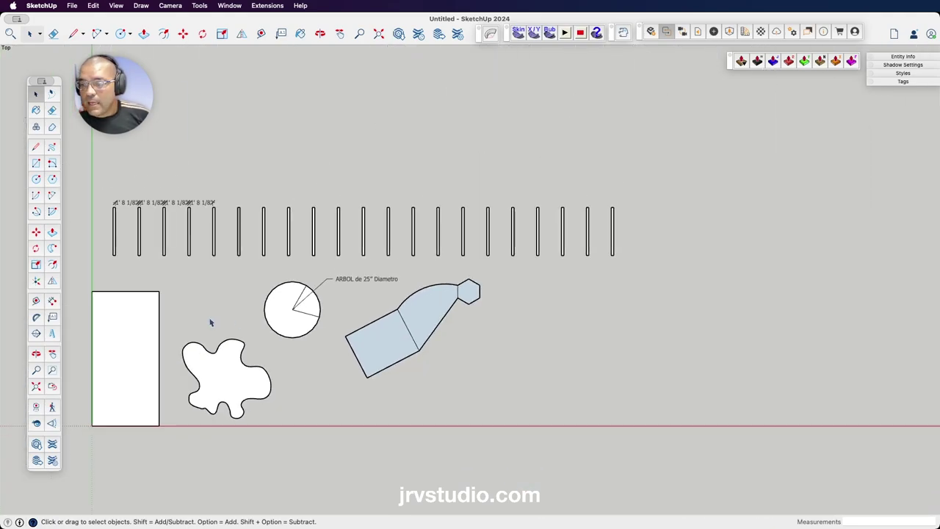
scroll(210, 322, up, 1)
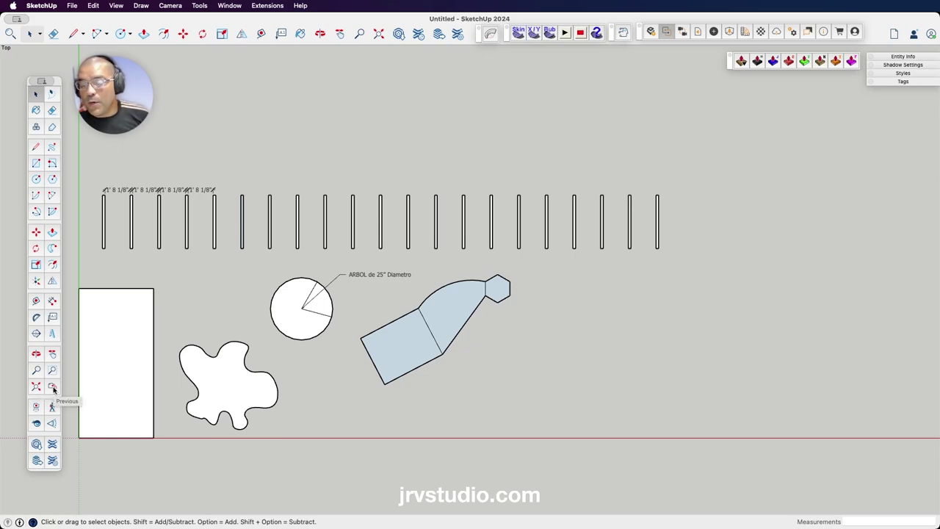
Step back two camera views to the close-up of the large white shape's corner.
click(53, 389)
click(53, 389)
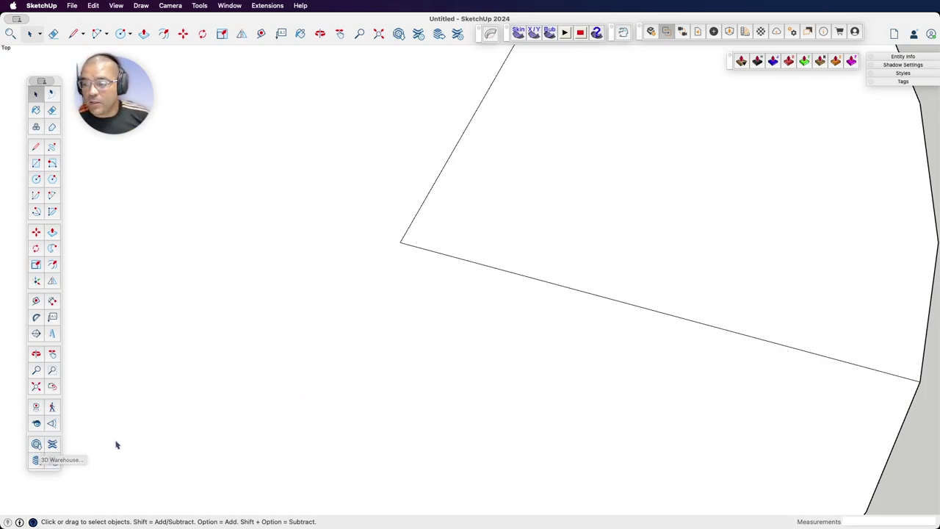
Open the 3D Warehouse window and search it for 'Tree'.
click(36, 444)
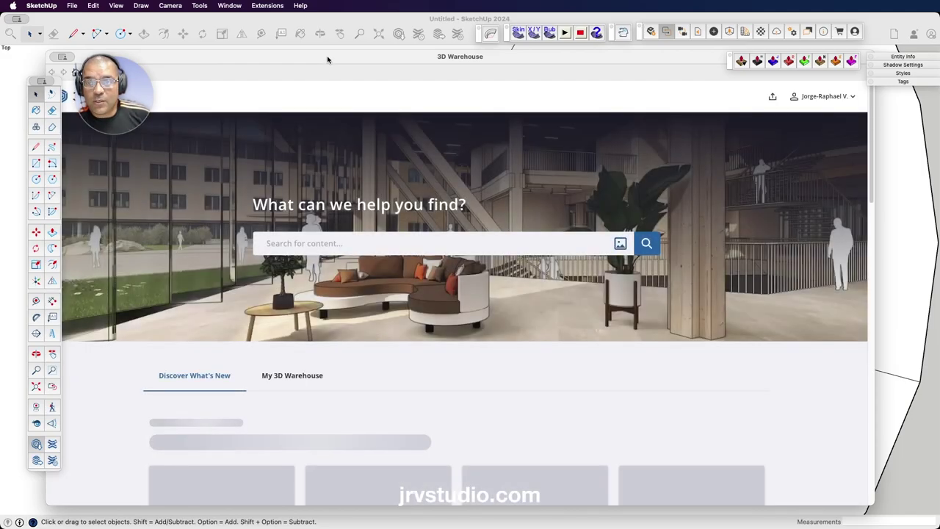
drag(325, 58, 356, 66)
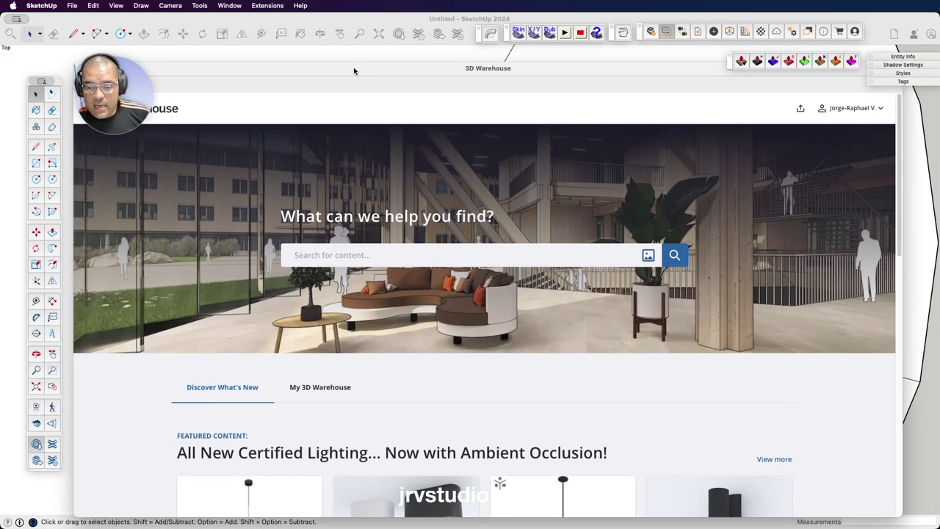
click(316, 252)
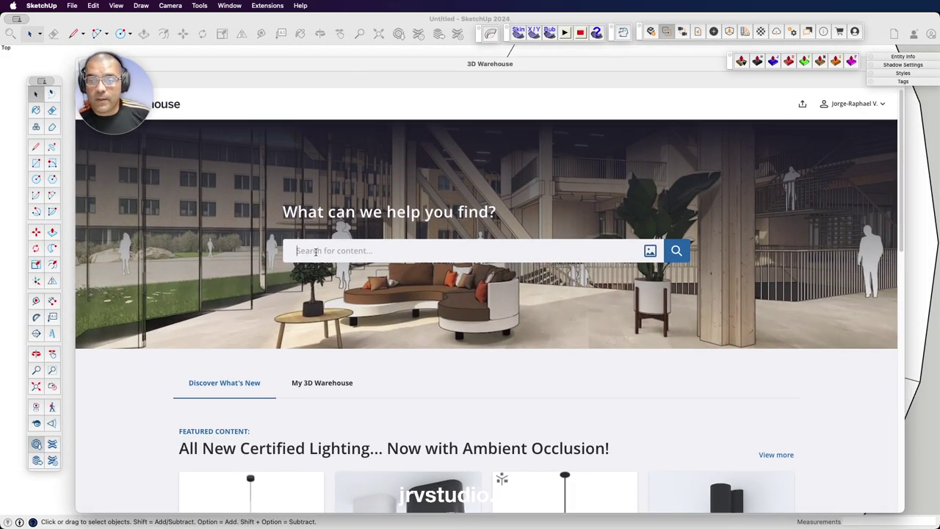
text(Tree)
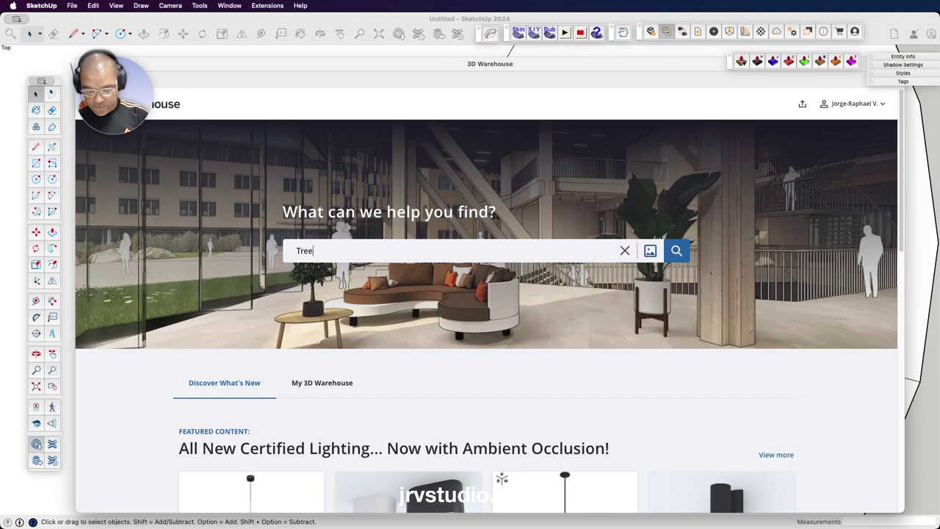
key(Return)
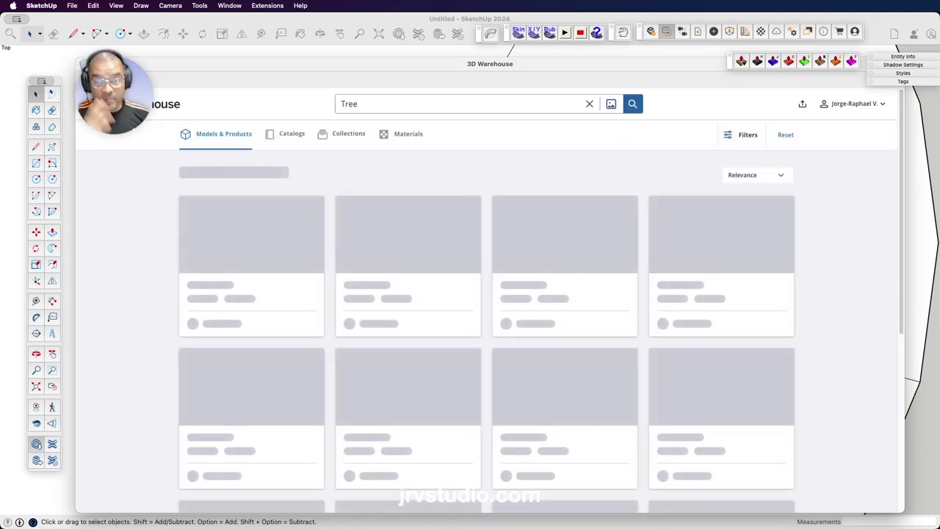
Scroll through the 26,766 tree results, return to the top and select the search text.
scroll(515, 280, down, 3)
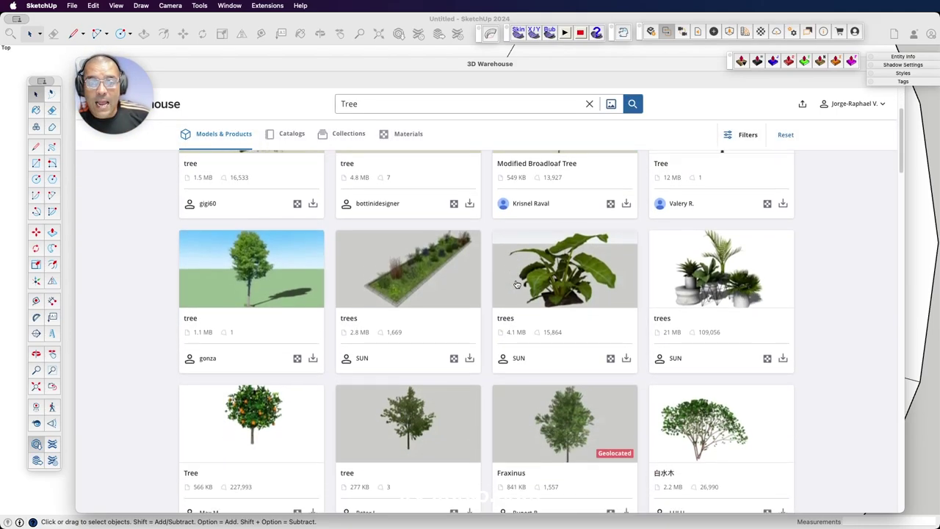
scroll(516, 279, down, 3)
scroll(515, 280, down, 2)
scroll(516, 280, down, 2)
scroll(517, 282, down, 4)
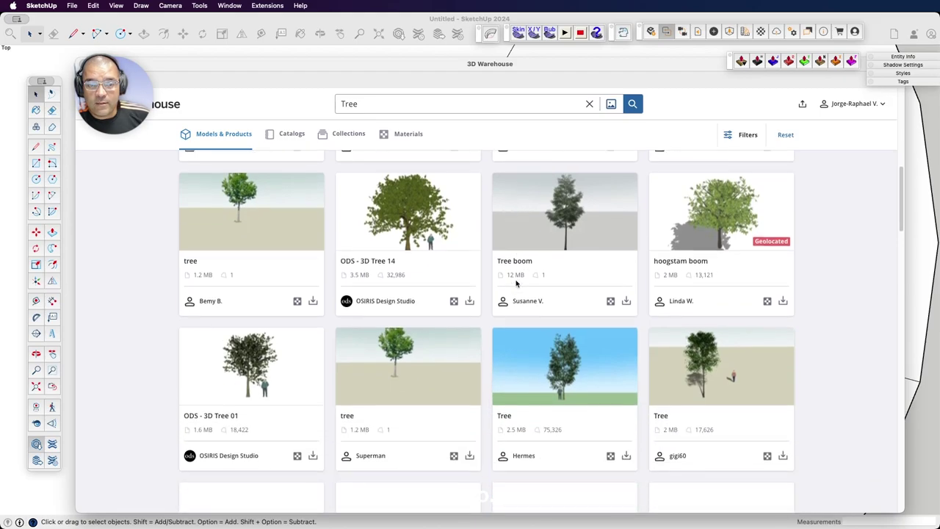
scroll(516, 284, down, 2)
scroll(516, 284, down, 4)
scroll(516, 284, down, 1)
scroll(516, 284, down, 2)
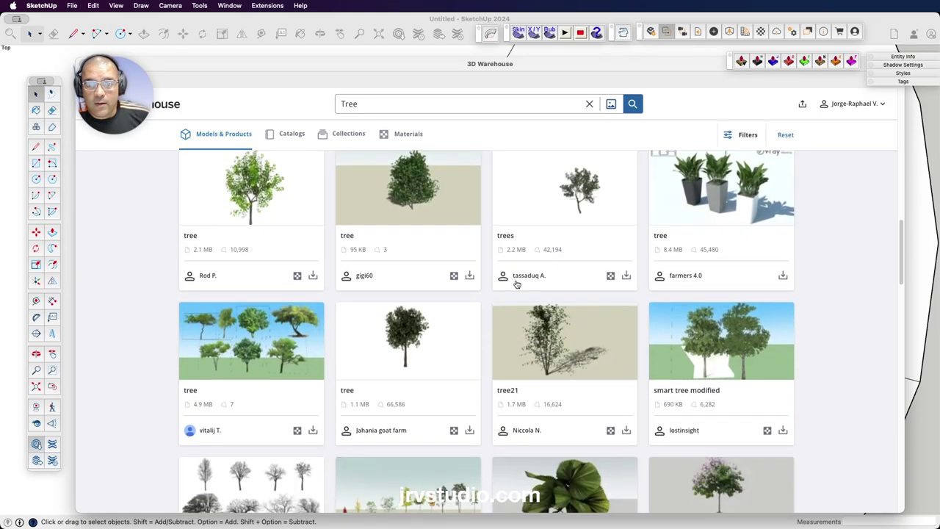
scroll(516, 284, up, 6)
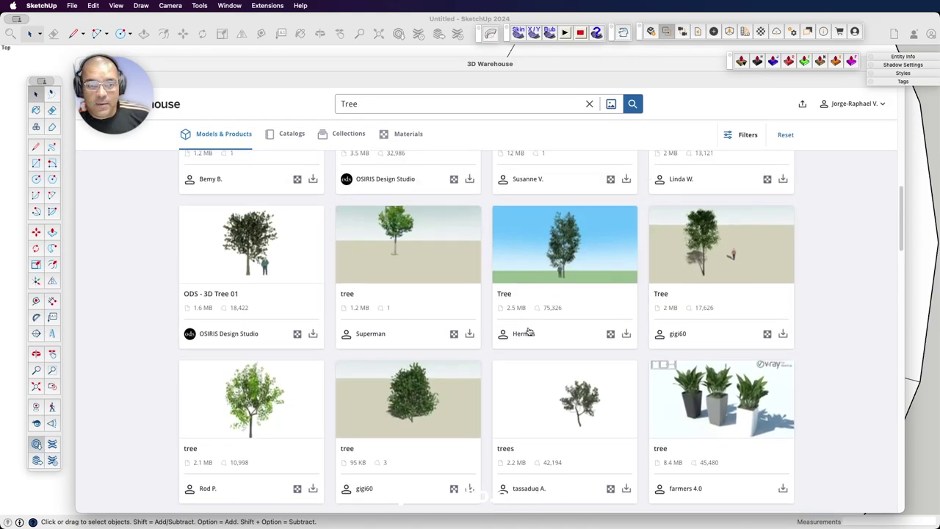
scroll(528, 329, down, 2)
scroll(528, 330, down, 1)
scroll(529, 329, down, 2)
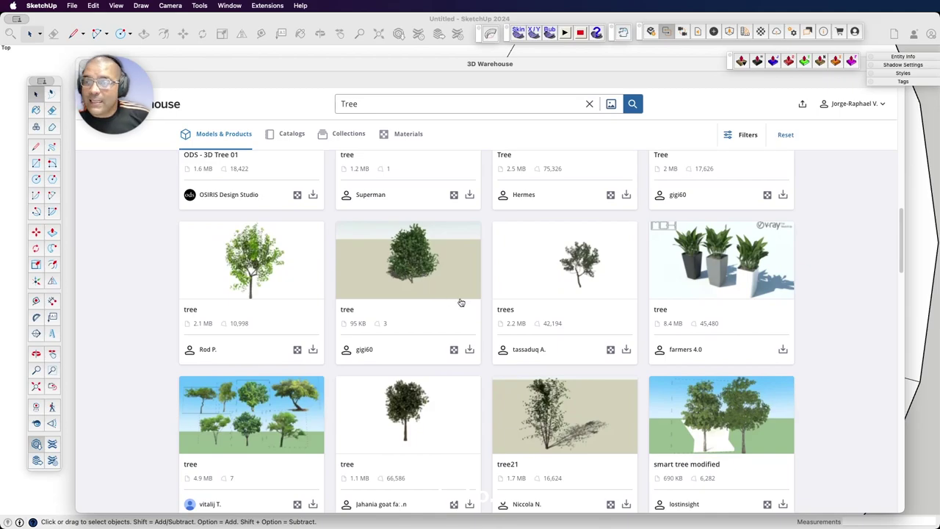
scroll(467, 300, down, 3)
scroll(467, 300, down, 2)
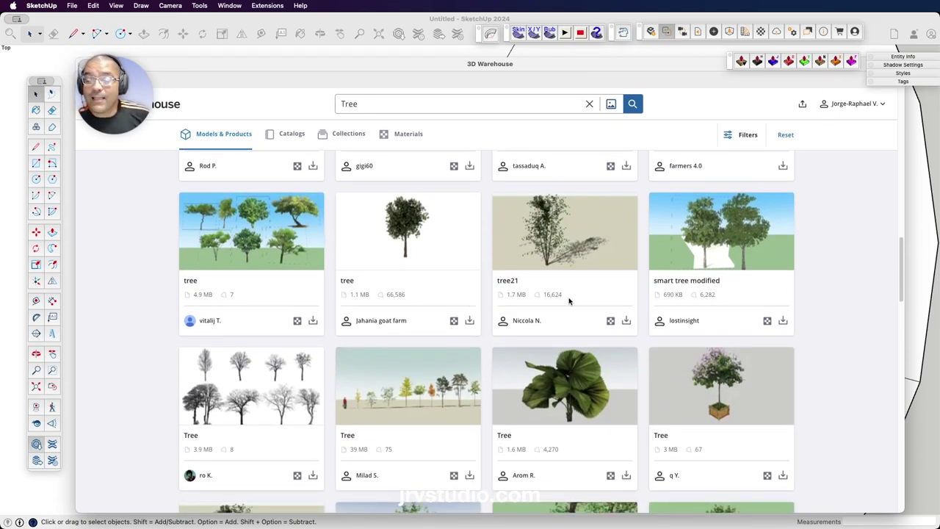
scroll(647, 301, down, 2)
scroll(558, 316, down, 1)
scroll(470, 323, down, 2)
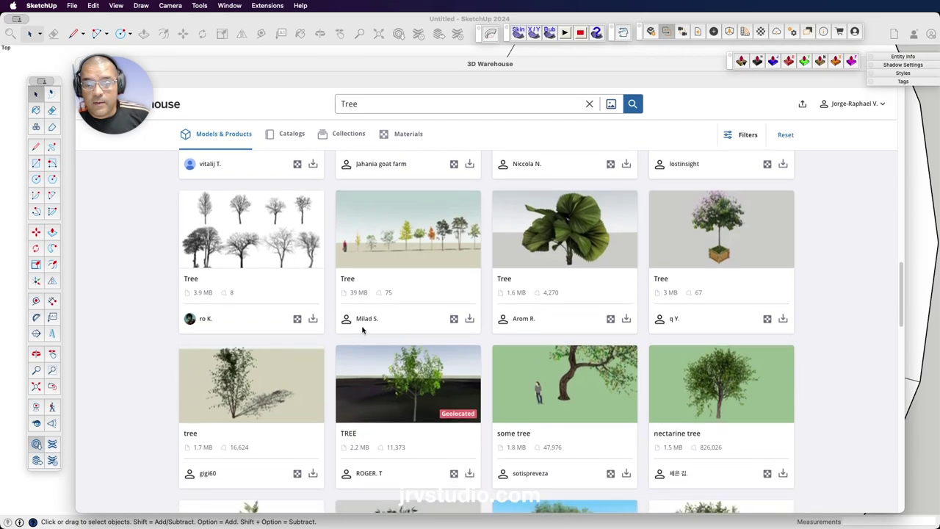
scroll(375, 332, down, 5)
scroll(370, 330, down, 3)
scroll(373, 329, down, 3)
scroll(373, 327, up, 15)
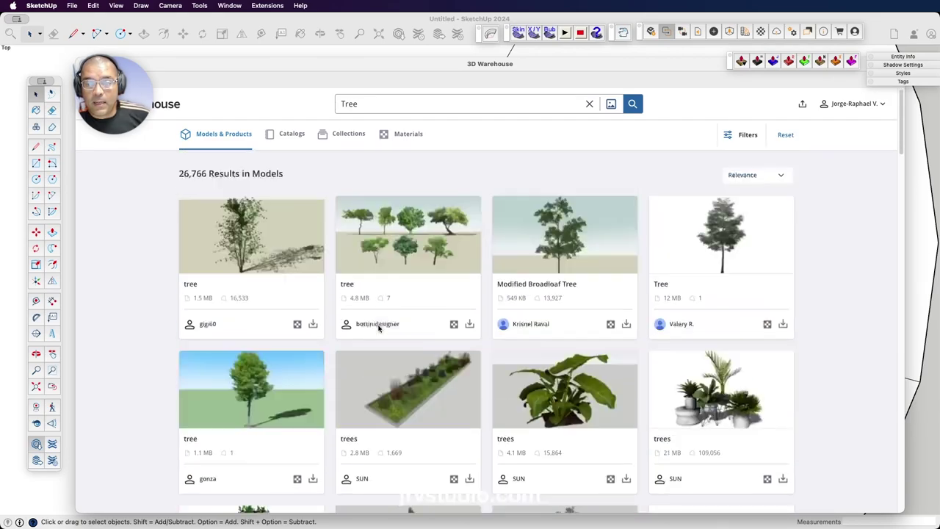
double_click(378, 105)
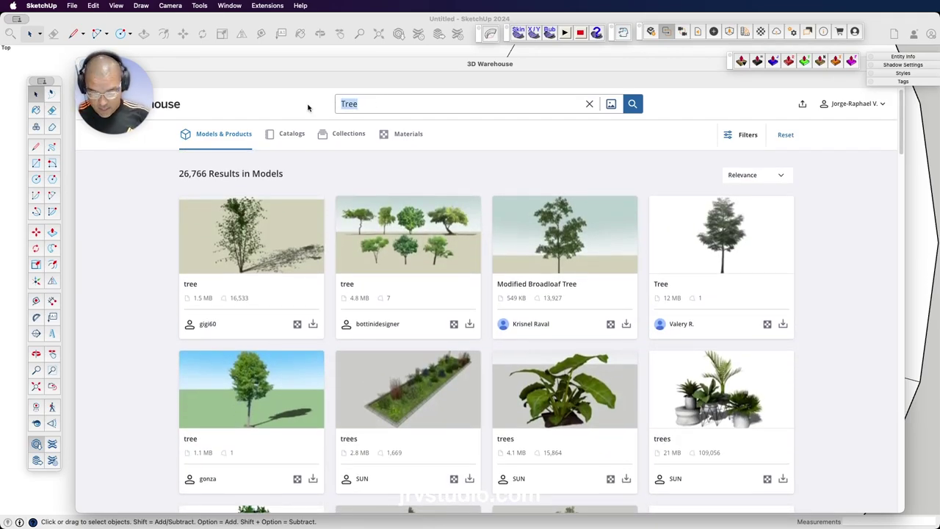
Search 3D Warehouse for 'Car' and scroll through the car model results.
text(Car)
key(Return)
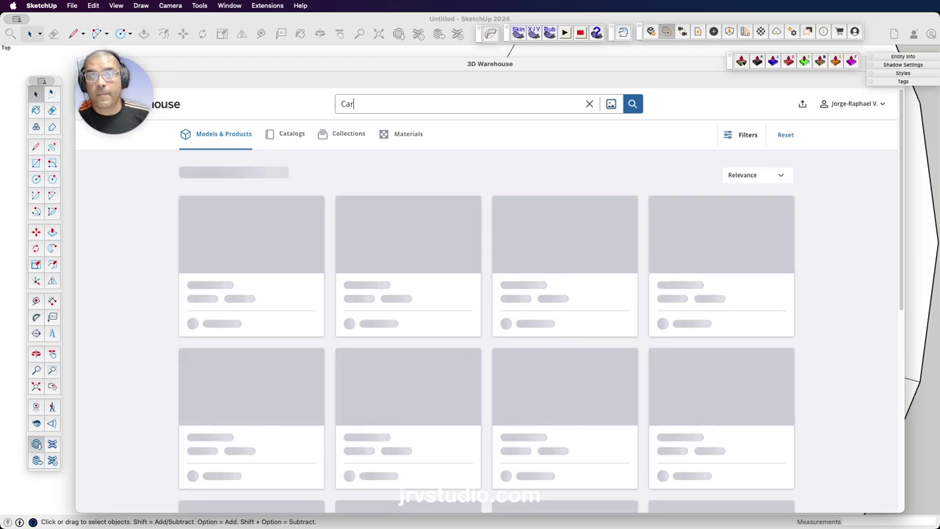
scroll(415, 293, down, 2)
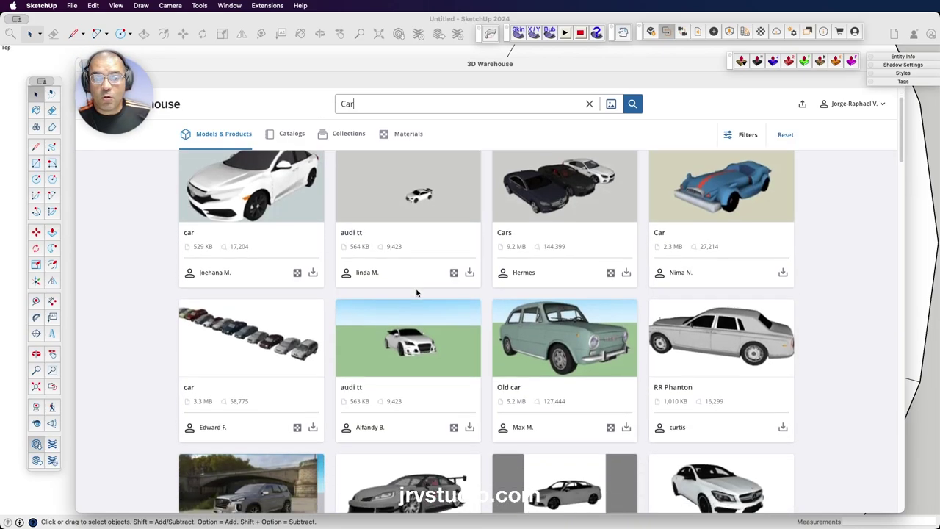
scroll(416, 294, down, 3)
scroll(415, 293, down, 3)
scroll(415, 293, down, 3)
scroll(415, 293, down, 3)
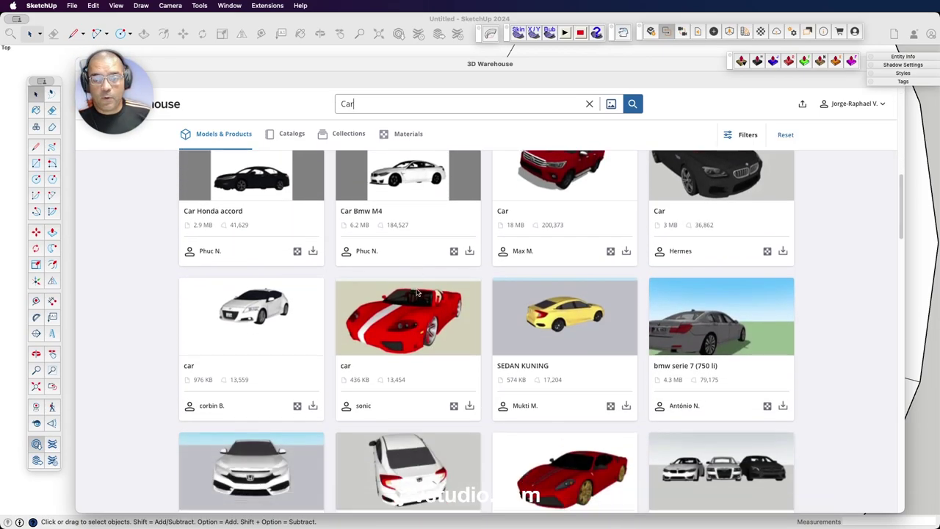
scroll(416, 293, down, 3)
scroll(416, 293, down, 3)
scroll(417, 293, down, 3)
scroll(417, 293, down, 3)
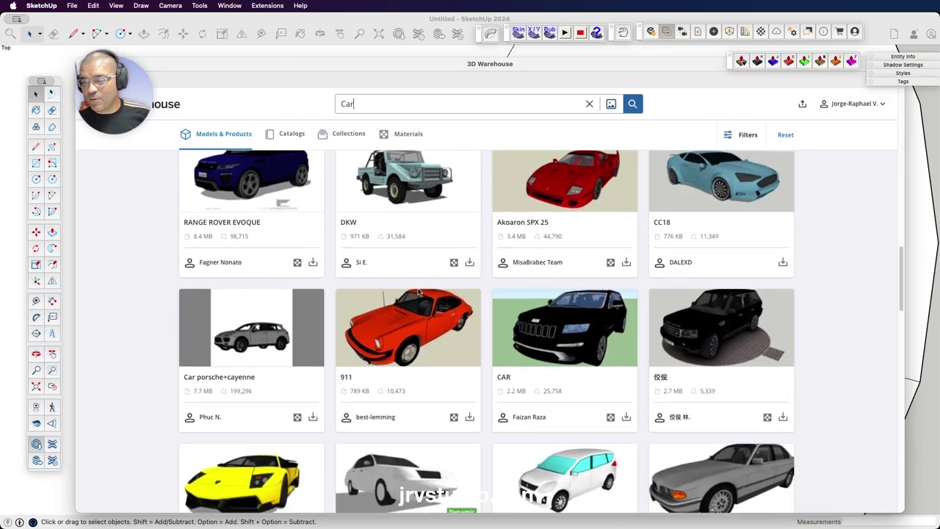
scroll(419, 292, down, 3)
scroll(418, 292, down, 3)
scroll(420, 292, down, 2)
scroll(421, 291, down, 2)
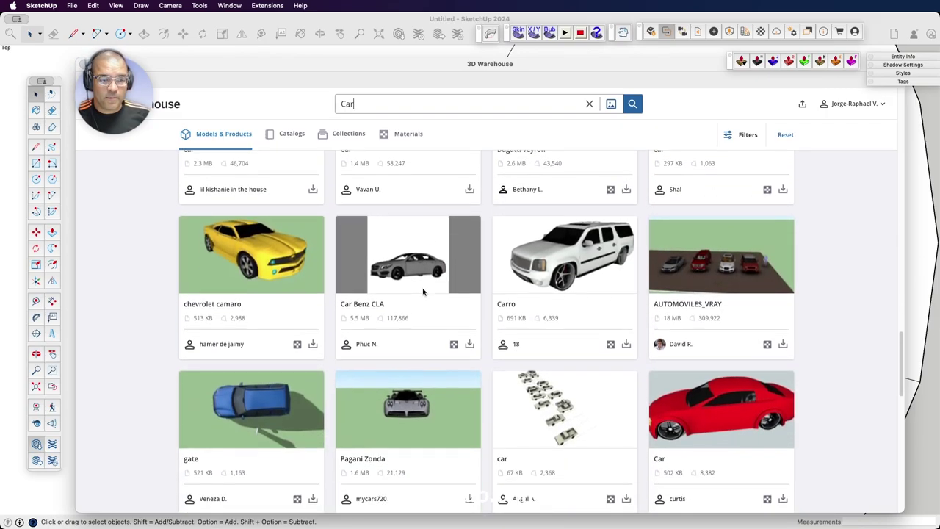
scroll(422, 292, down, 1)
scroll(423, 292, down, 2)
scroll(422, 291, down, 3)
scroll(419, 286, down, 3)
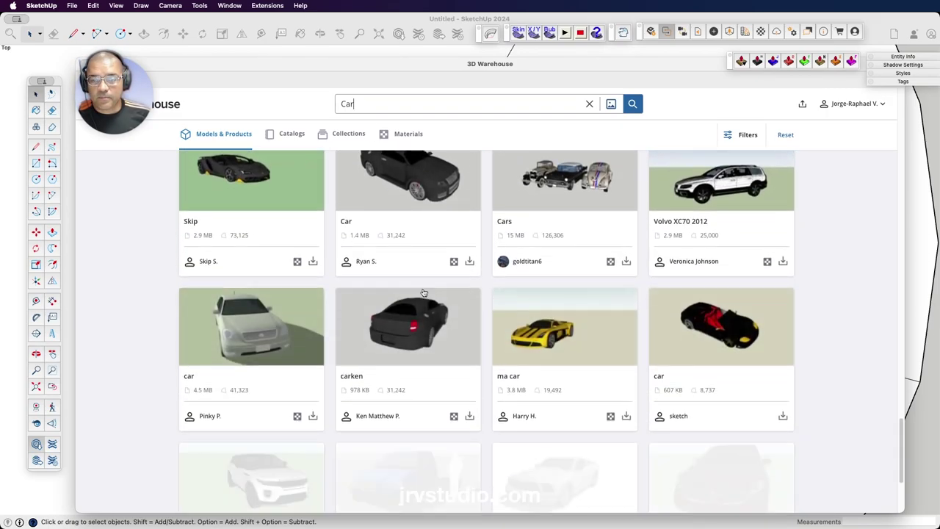
scroll(403, 198, down, 3)
Replace the search with 'People' and scroll through the 20,591 people model results.
drag(384, 105, 331, 111)
text(People)
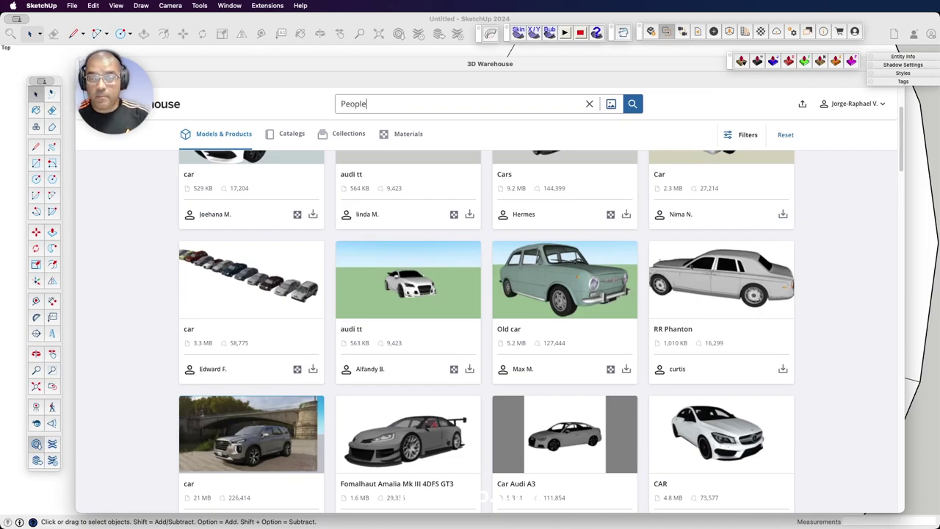
key(Return)
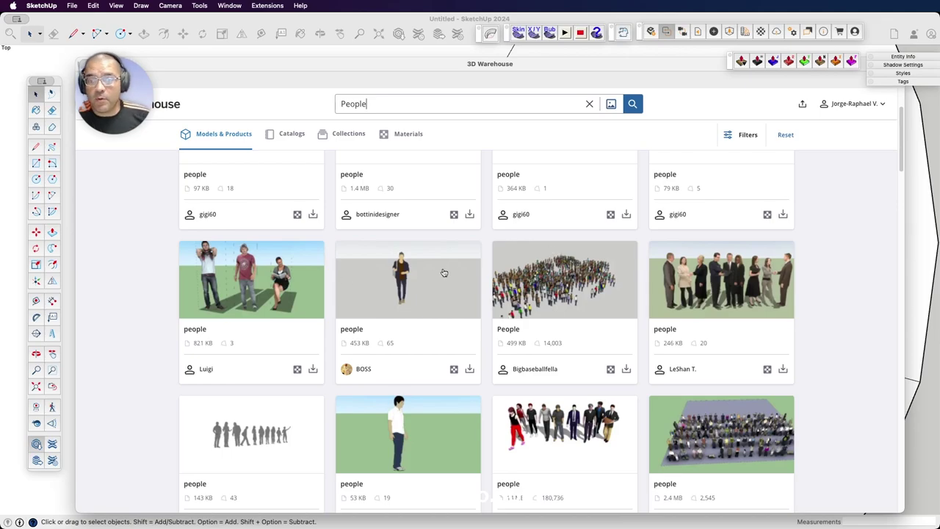
scroll(453, 273, down, 1)
scroll(457, 271, down, 2)
scroll(458, 272, down, 2)
scroll(458, 272, down, 2)
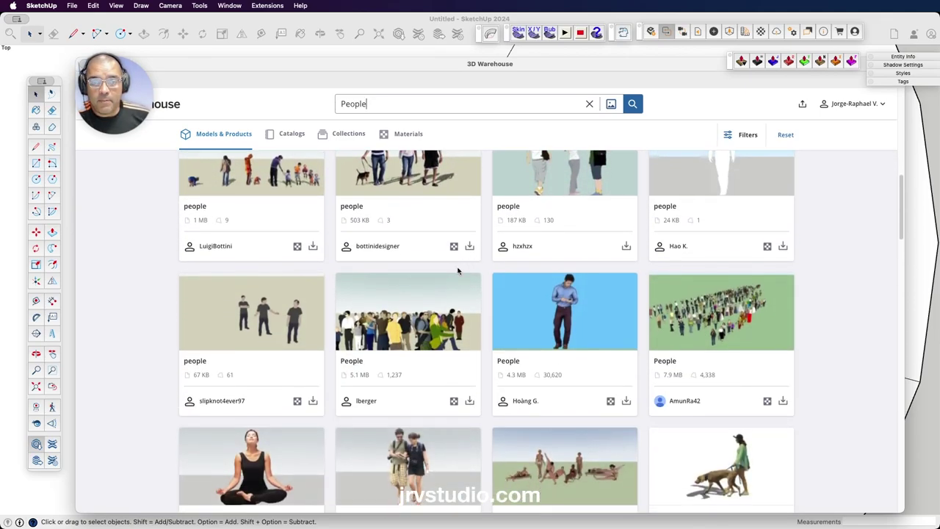
scroll(458, 268, down, 2)
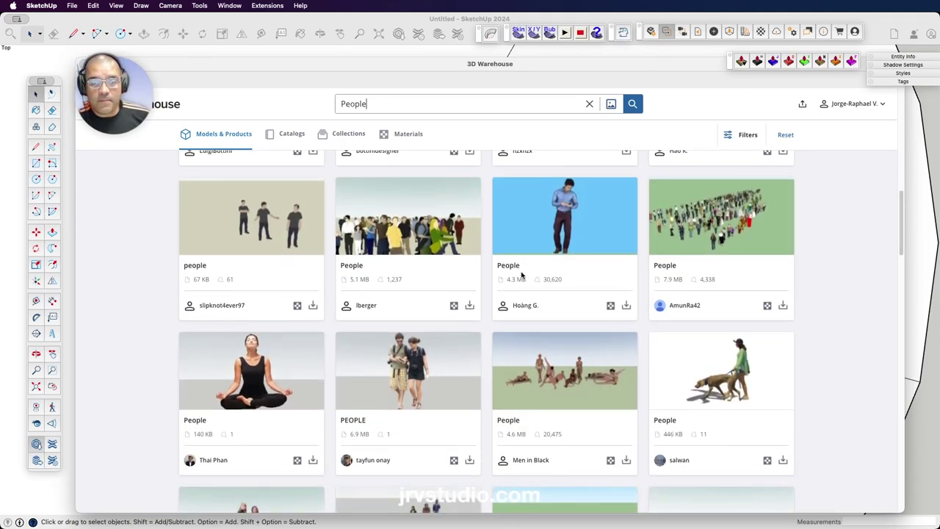
scroll(523, 274, down, 2)
scroll(632, 290, down, 1)
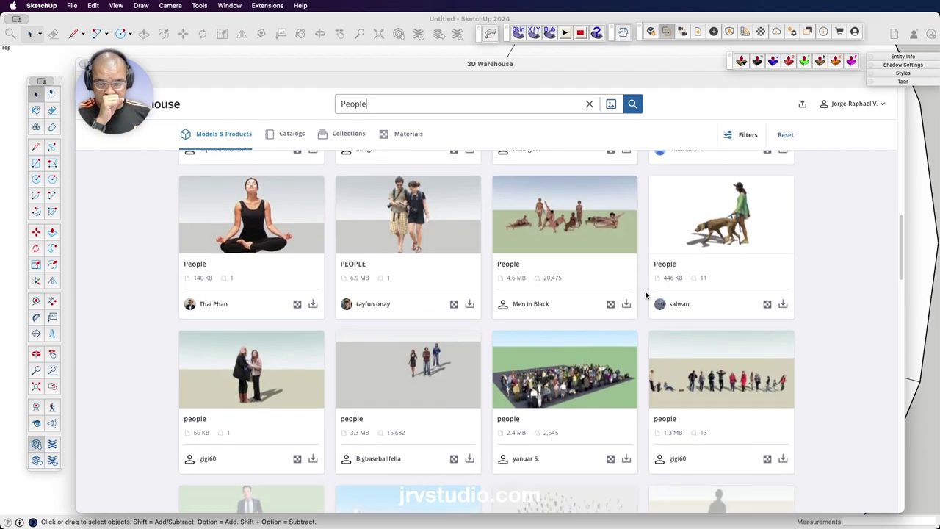
scroll(580, 305, down, 2)
scroll(507, 315, down, 1)
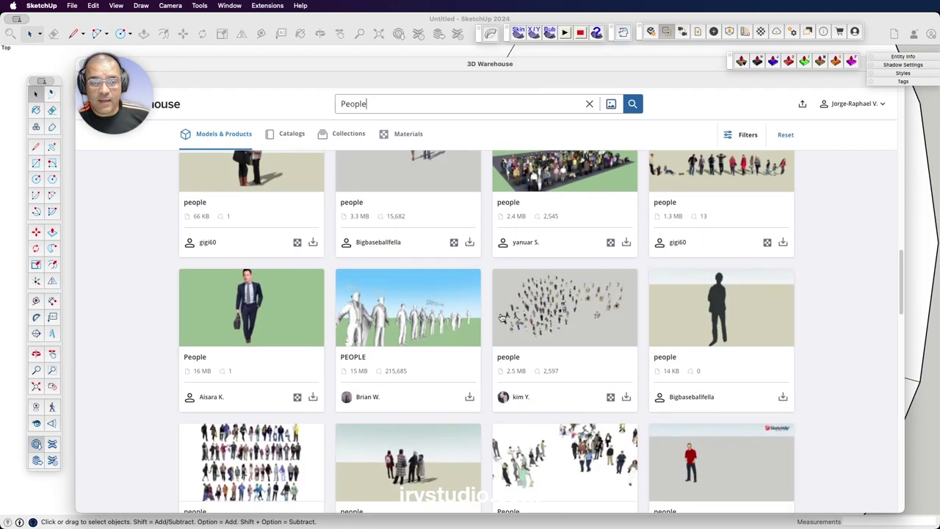
scroll(441, 326, down, 2)
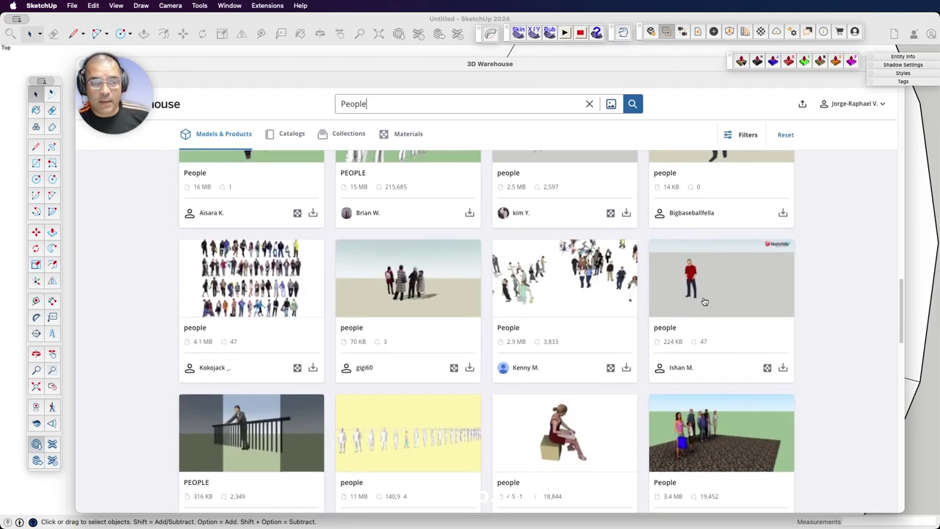
scroll(703, 301, down, 2)
scroll(632, 323, down, 1)
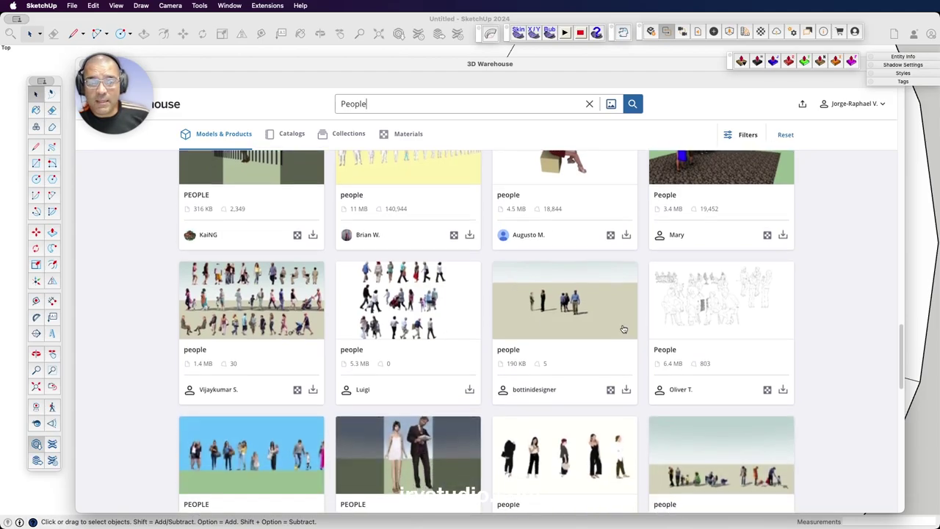
scroll(631, 323, down, 1)
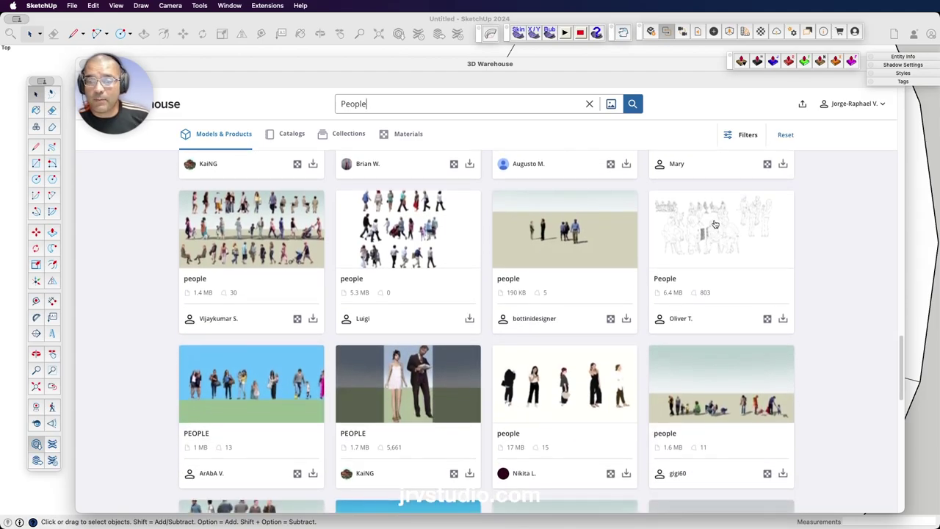
scroll(465, 330, up, 5)
scroll(465, 323, up, 4)
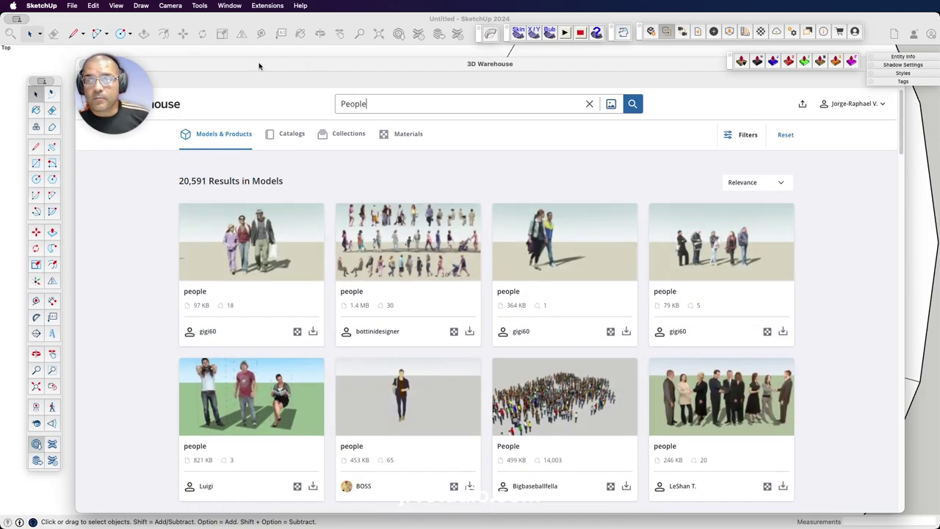
Shift the 3D Warehouse window down and to the right.
drag(258, 66, 349, 130)
drag(683, 133, 622, 132)
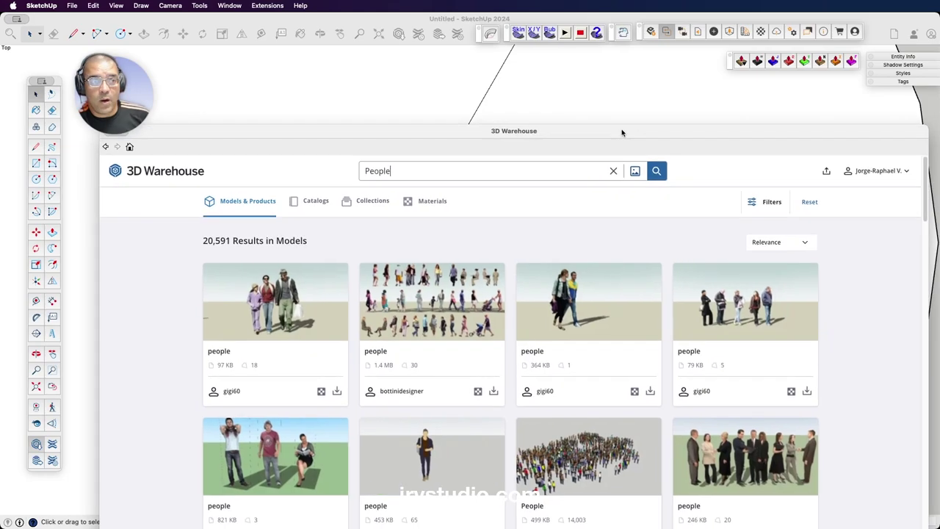
drag(188, 136, 201, 151)
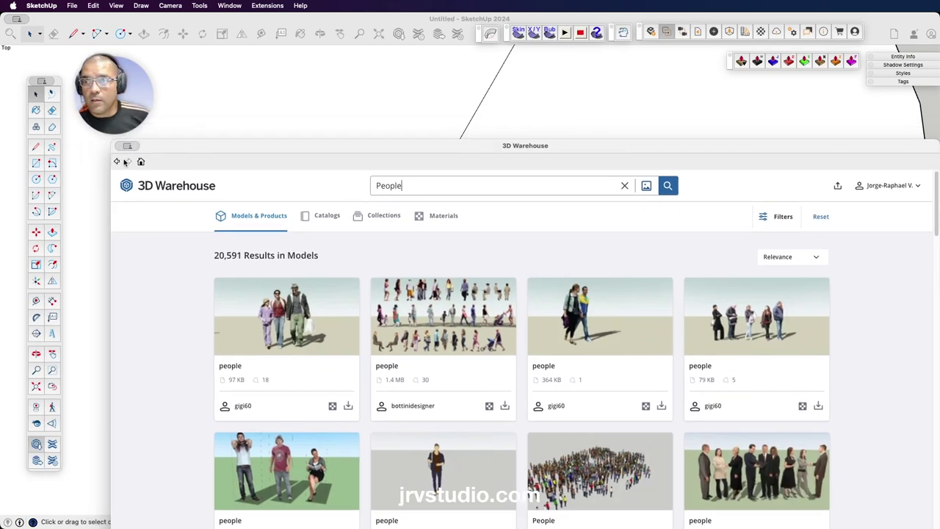
Back in the drawing, zoom out to show posts, tree circle, blob, rectangle and bottle; nudge the Large Tool Set.
click(263, 107)
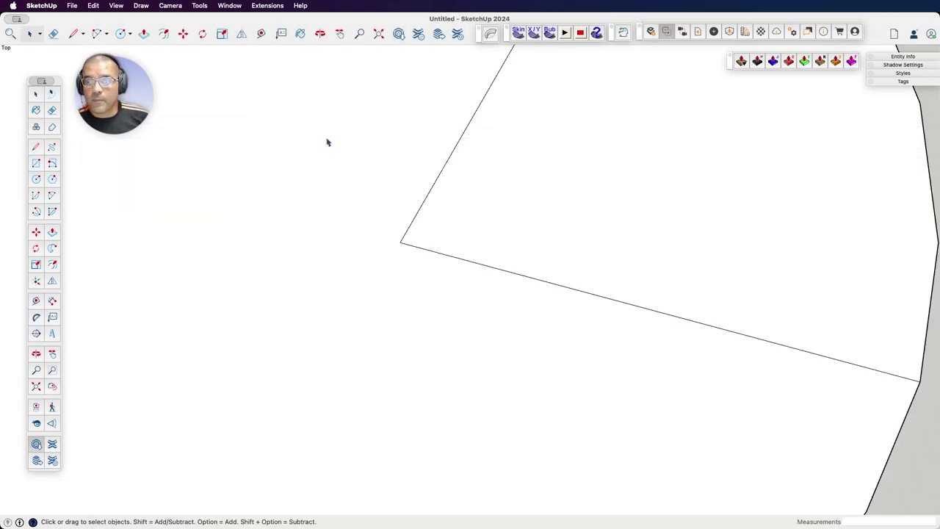
scroll(415, 251, down, 5)
scroll(416, 252, down, 3)
scroll(417, 253, down, 3)
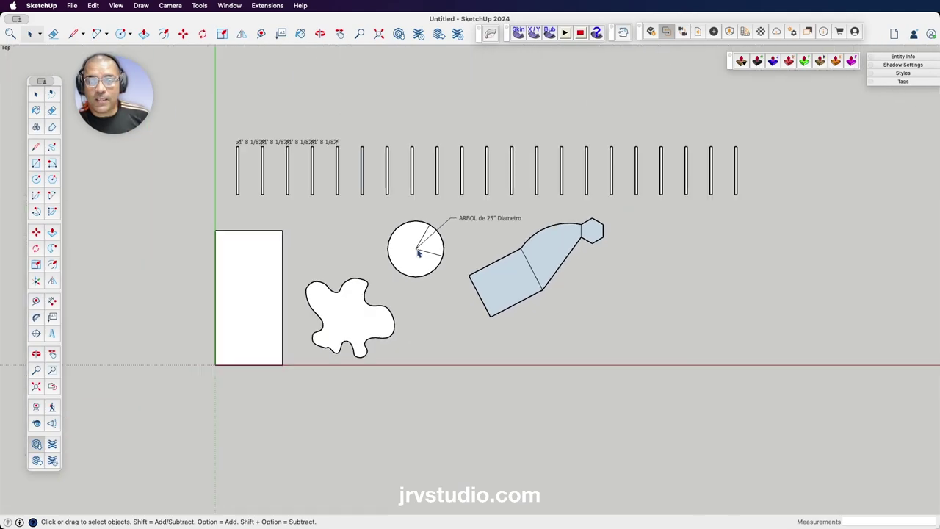
scroll(417, 253, down, 2)
scroll(417, 253, up, 2)
scroll(417, 252, up, 1)
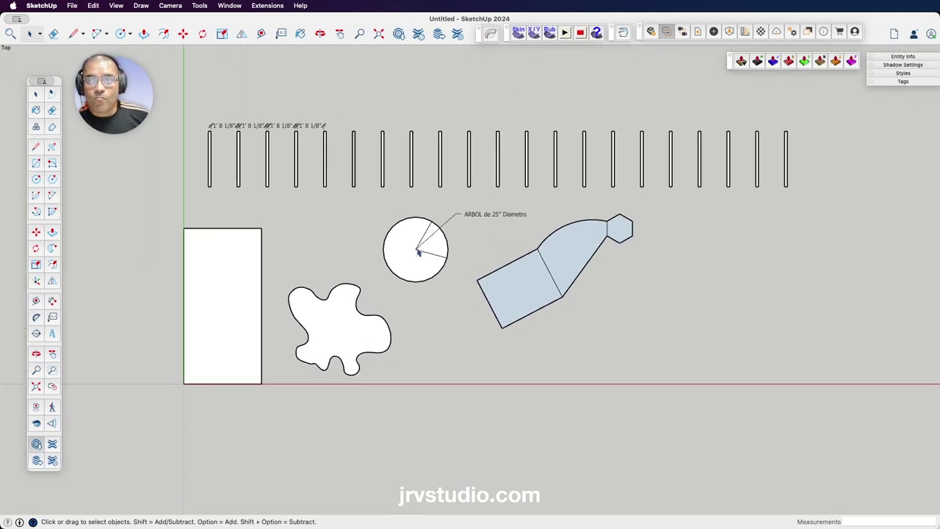
mouse_move(58, 84)
mouse_down()
mouse_move(367, 100)
mouse_move(278, 81)
mouse_move(484, 91)
mouse_move(206, 65)
mouse_move(40, 71)
mouse_up()
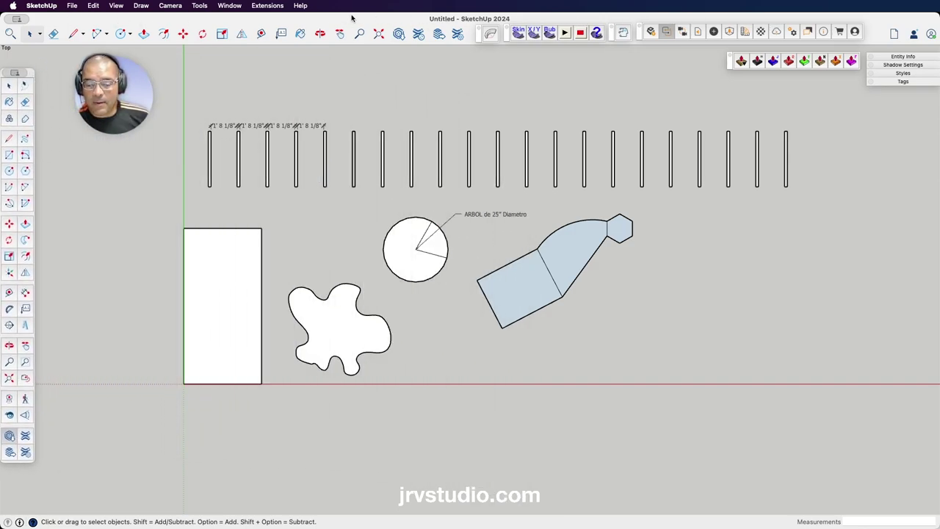
Open Customize Toolbar from the top toolbar's context menu.
right_click(322, 22)
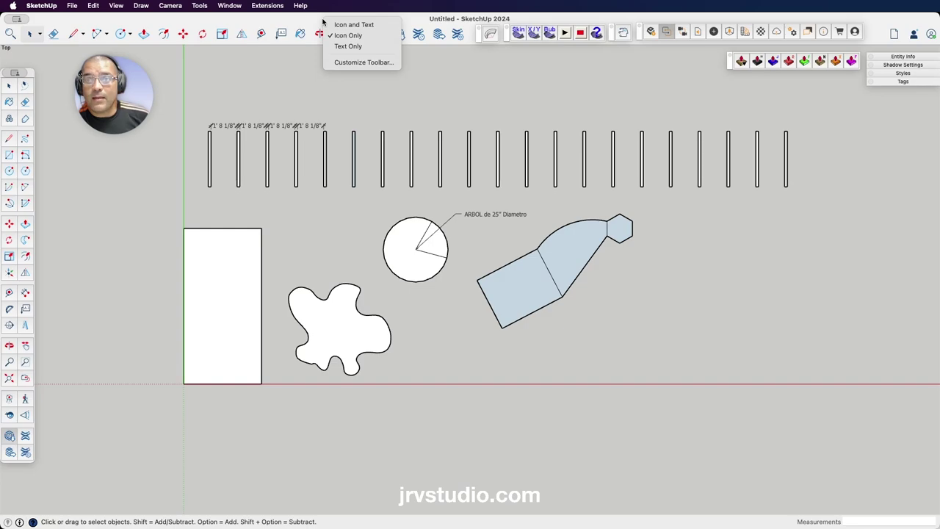
click(351, 64)
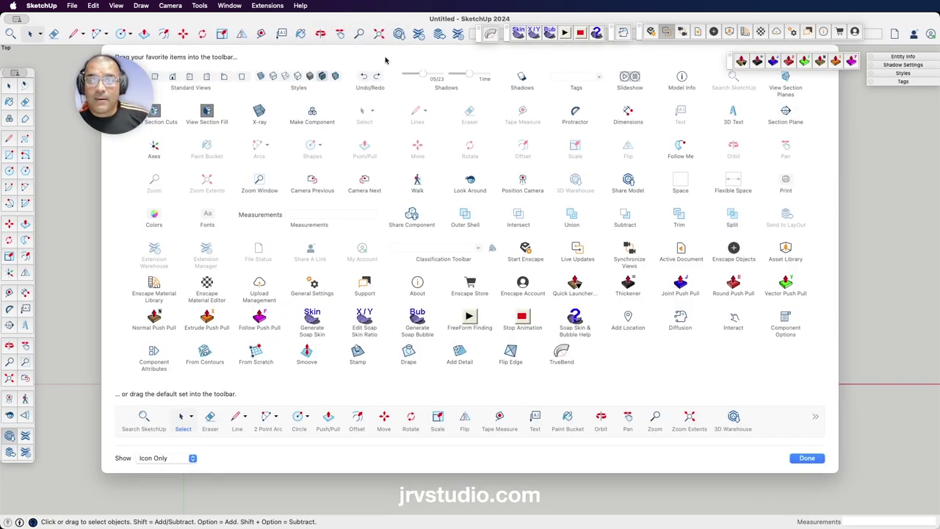
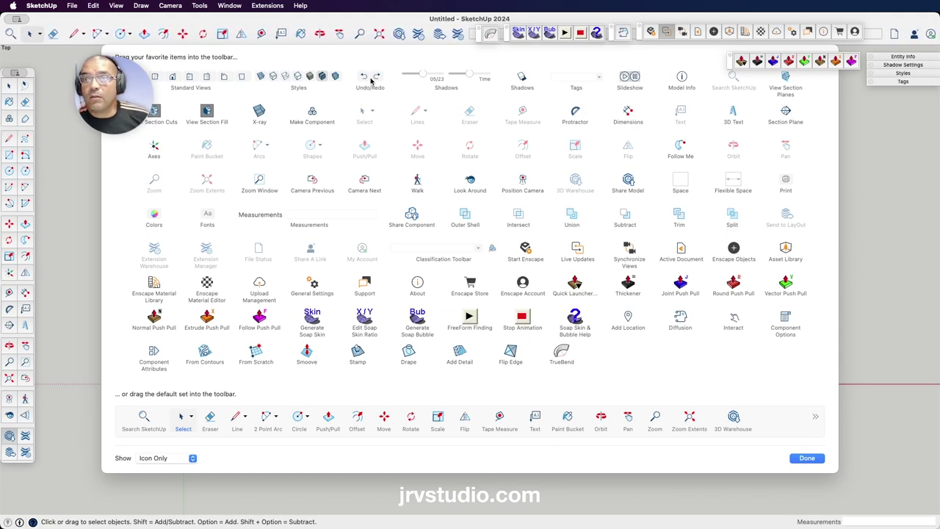
Drag the Undo/Redo commands onto the top toolbar and finish customising the toolbars.
mouse_move(366, 79)
mouse_down()
mouse_move(475, 38)
mouse_move(398, 38)
mouse_up()
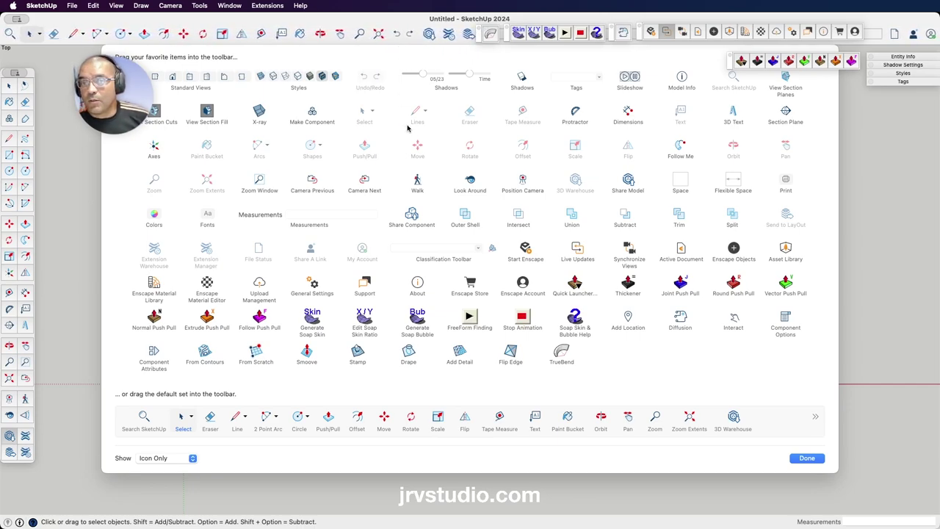
click(806, 458)
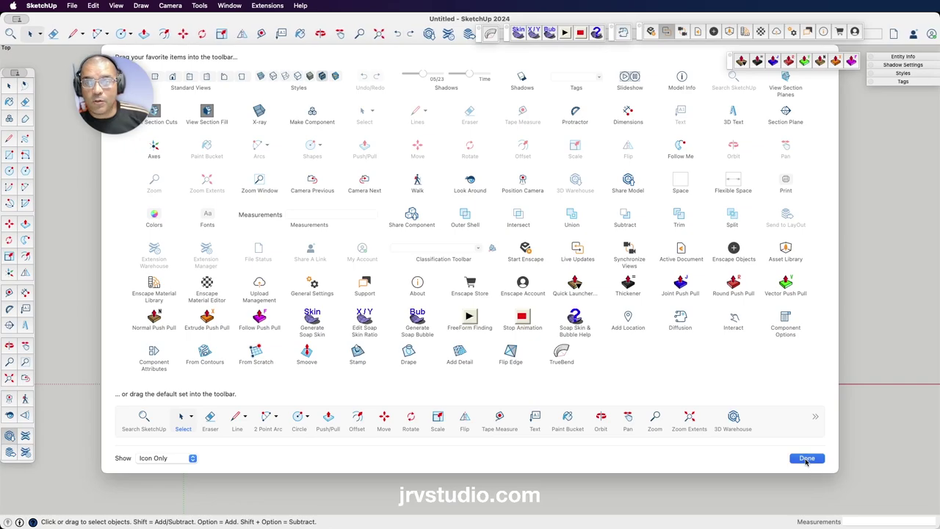
Step the circle's move back and forth with Undo and Redo, ending with its ARBOL label restored.
click(397, 34)
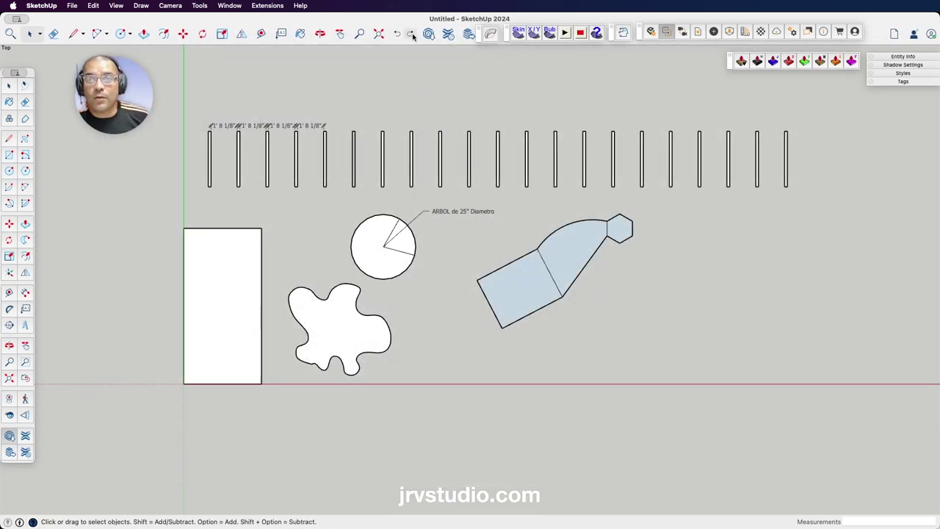
click(409, 34)
click(396, 37)
click(409, 34)
click(398, 34)
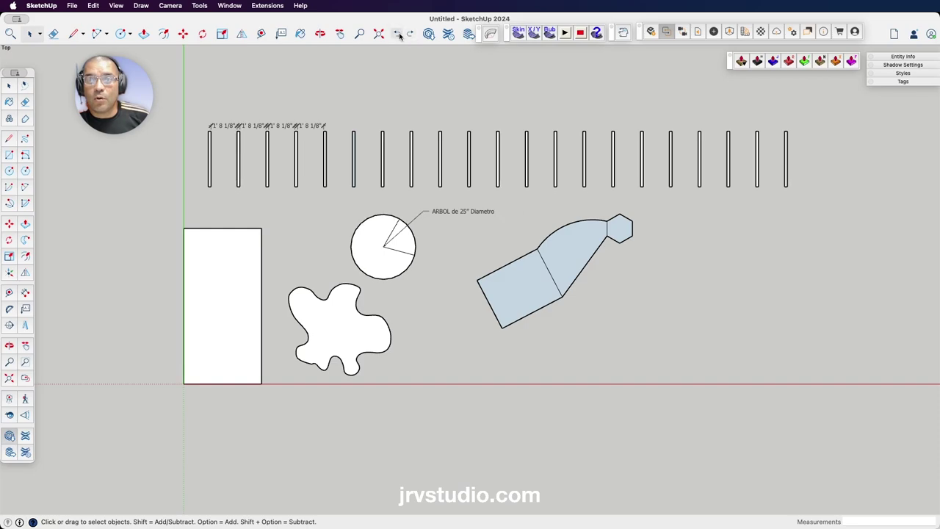
click(409, 34)
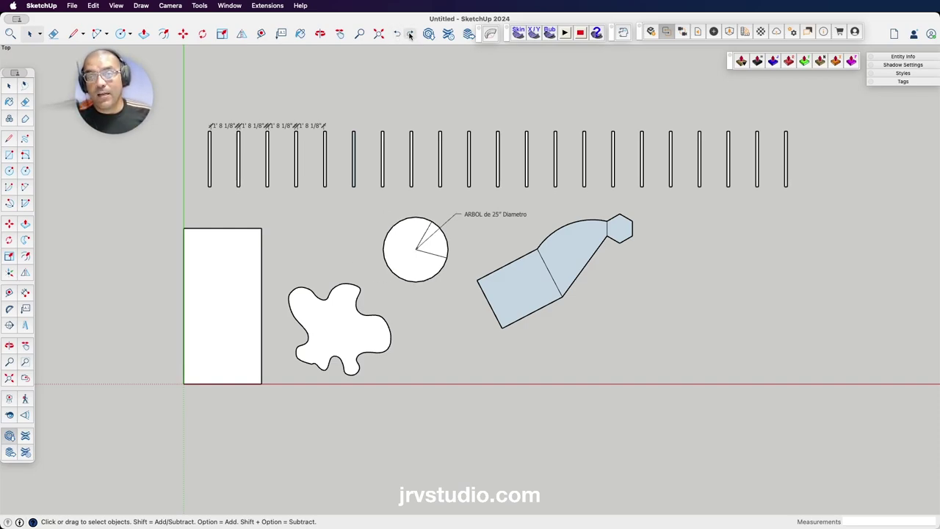
click(410, 34)
click(410, 33)
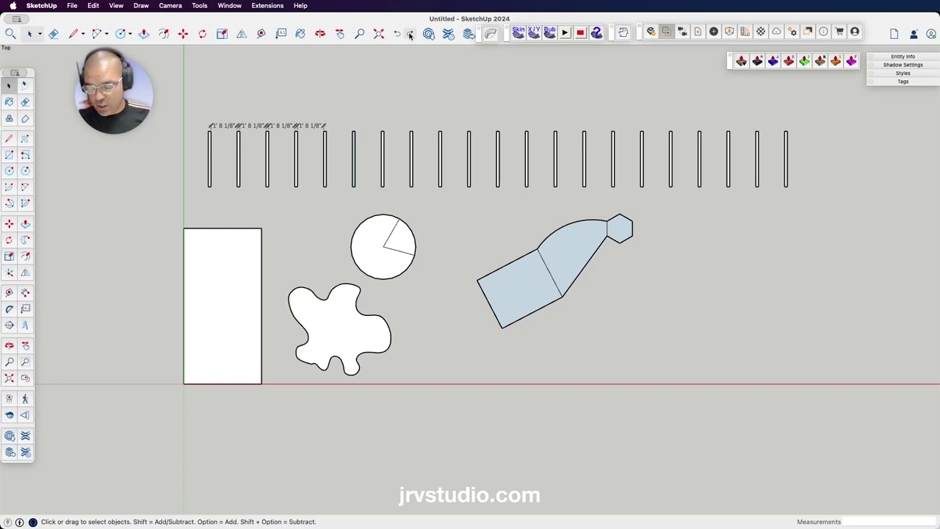
key(super+shift+z)
key(super+shift+z)
key(super+z)
key(super+z)
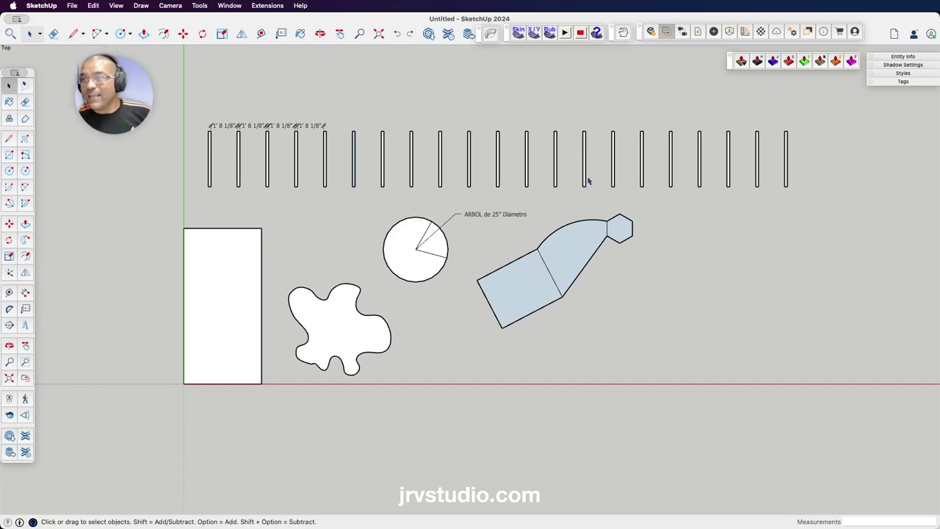
Select every object in the drawing with a right-to-left crossing window.
drag(30, 74, 42, 75)
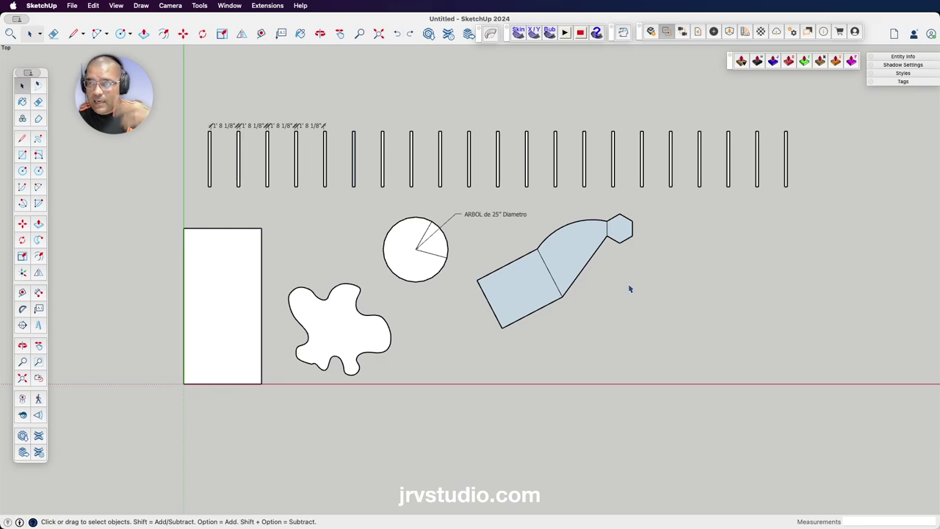
key(o)
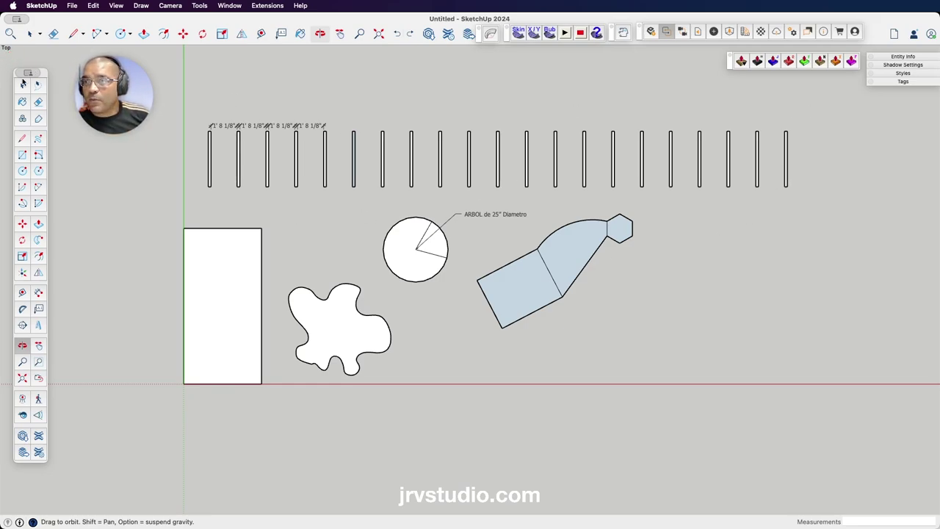
click(21, 85)
drag(839, 93, 176, 458)
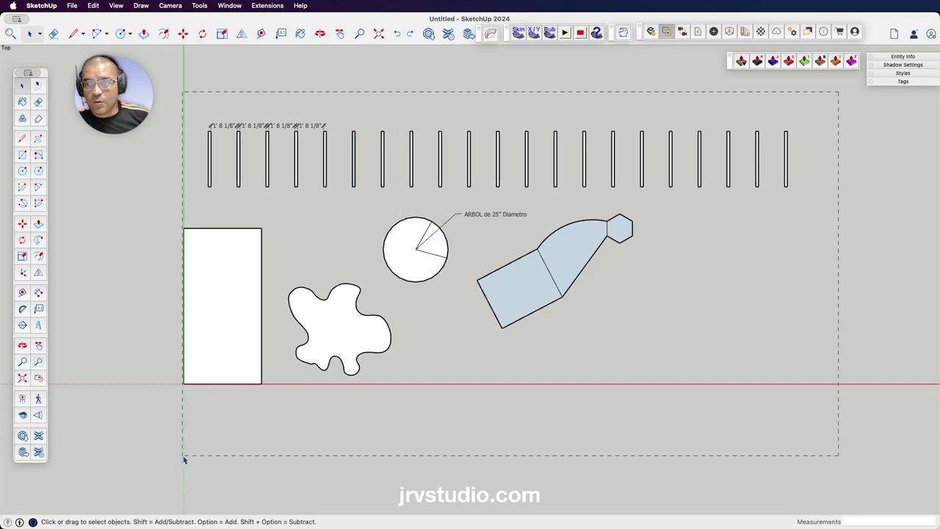
Delete all the selected objects and pan so the origin sits at the lower left.
key(Delete)
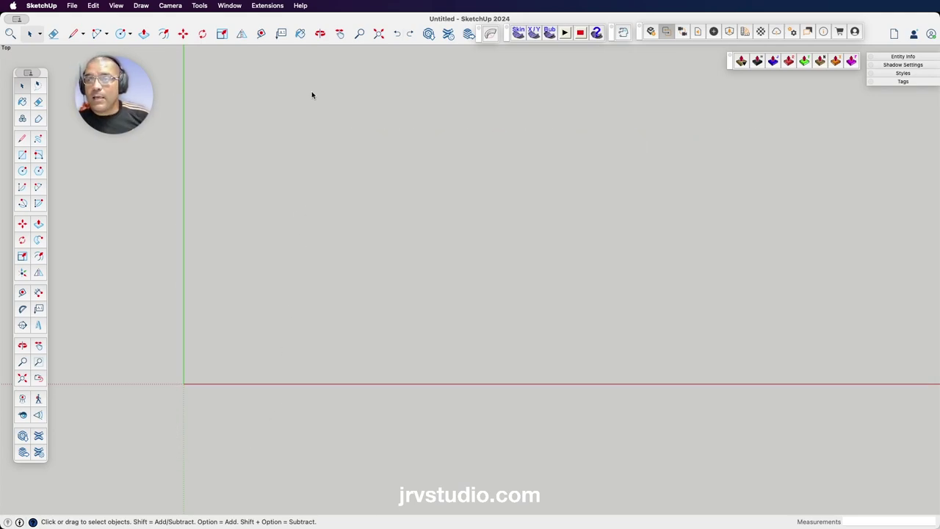
key(h)
drag(409, 263, 336, 342)
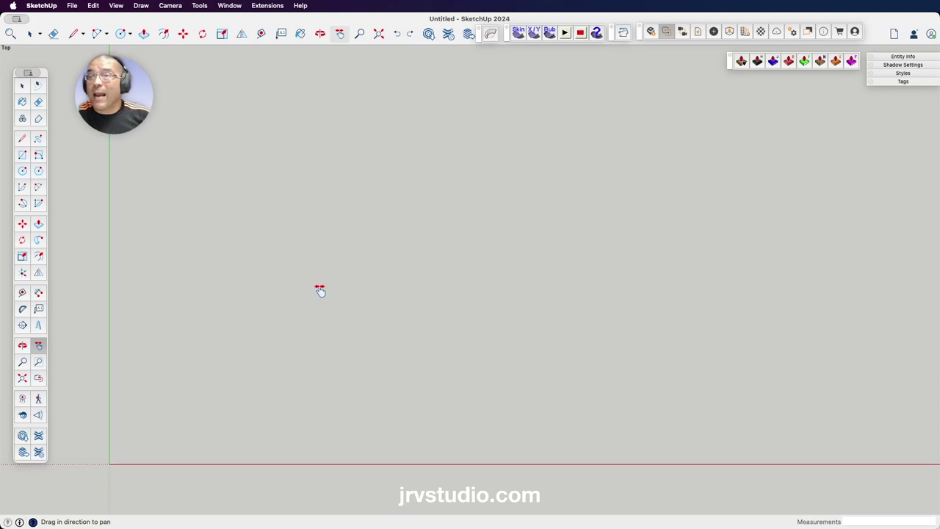
From the origin, draw outline edges of 40', 25', 10', 5' and 8' along the axes.
click(22, 138)
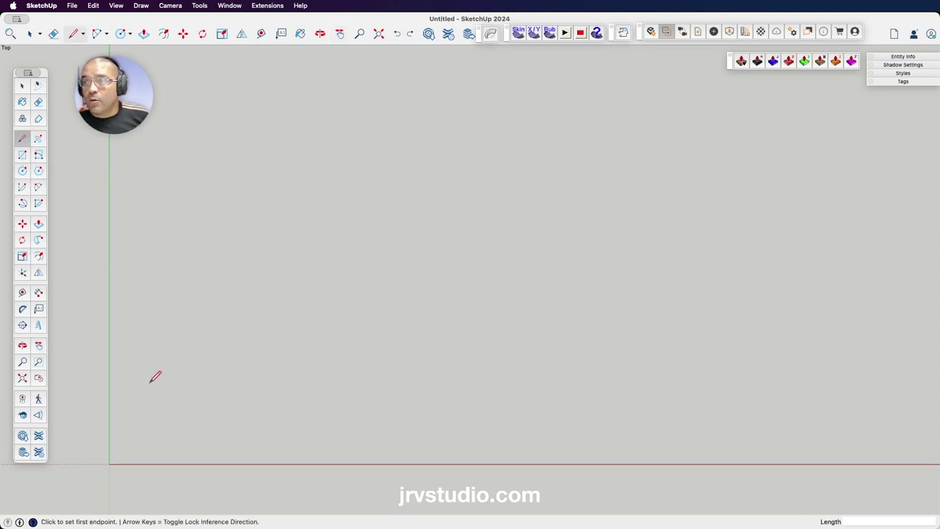
click(109, 464)
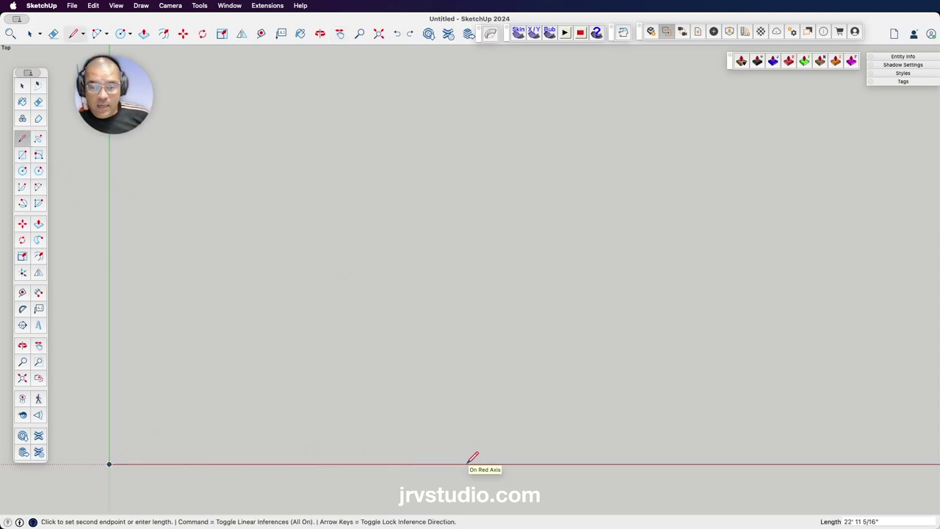
text(40)
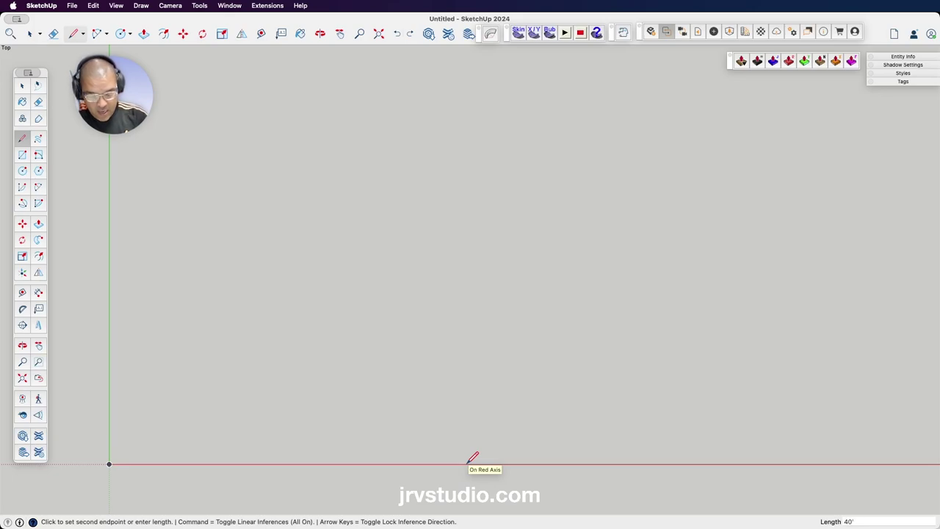
key(Return)
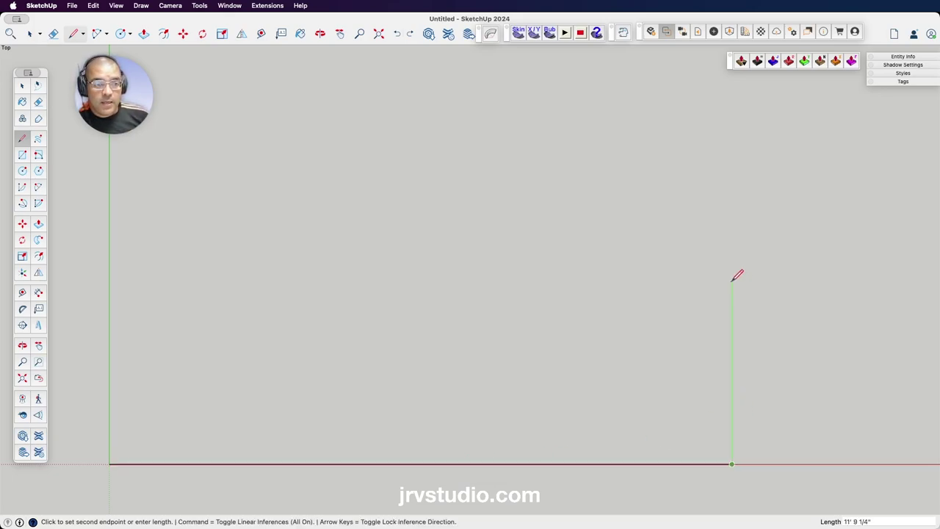
text(25)
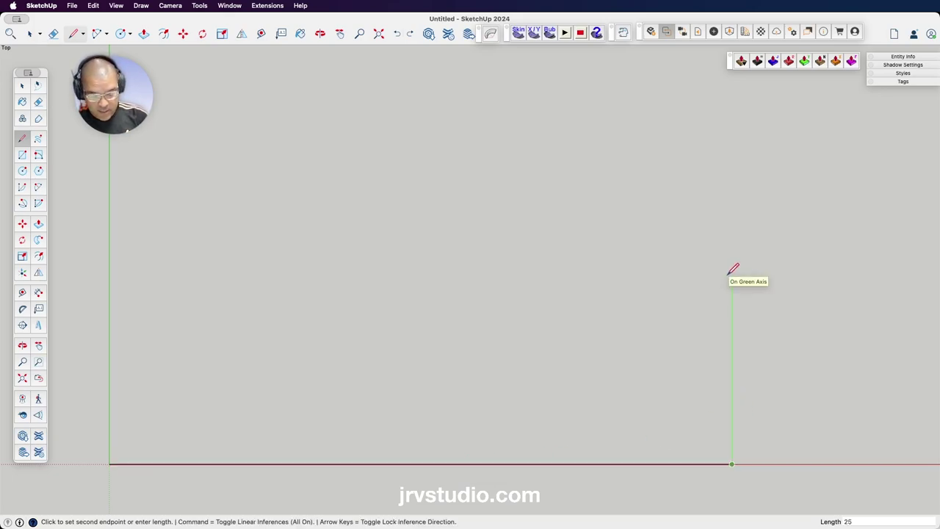
key(Return)
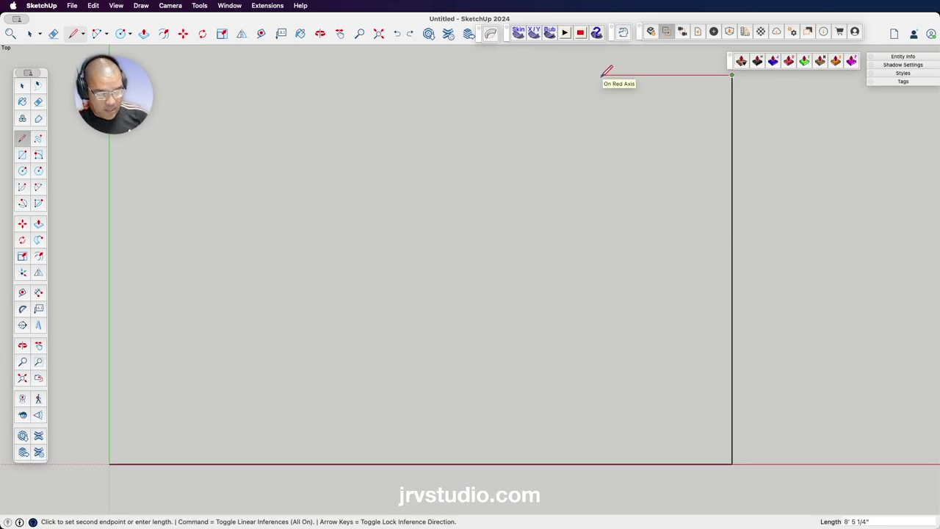
text(10)
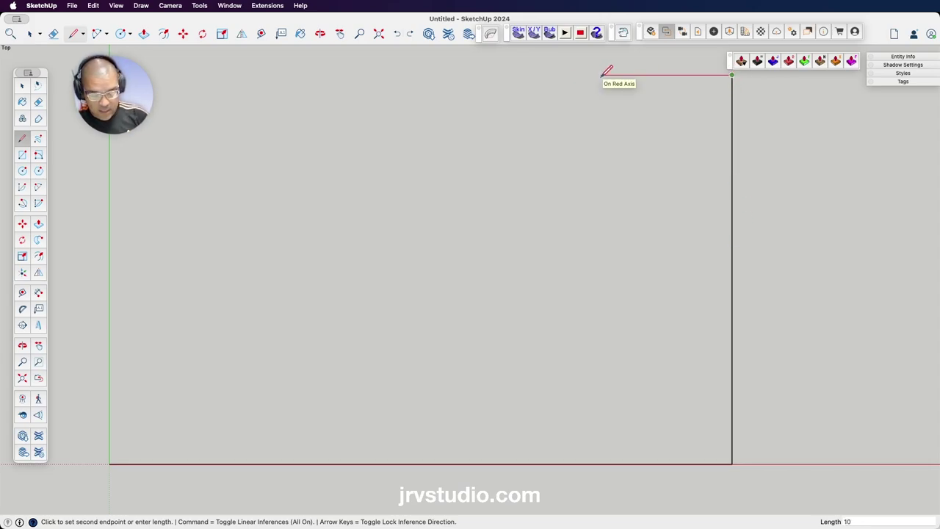
key(Return)
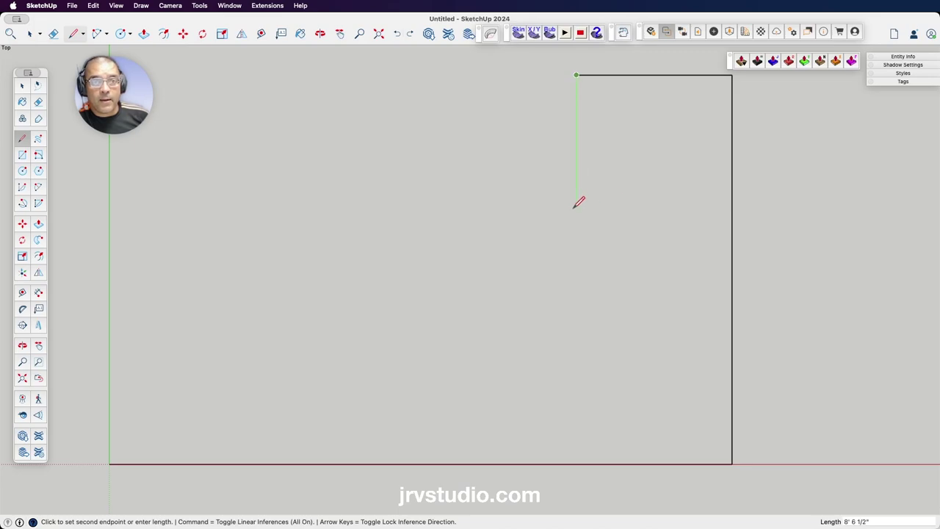
key(Return)
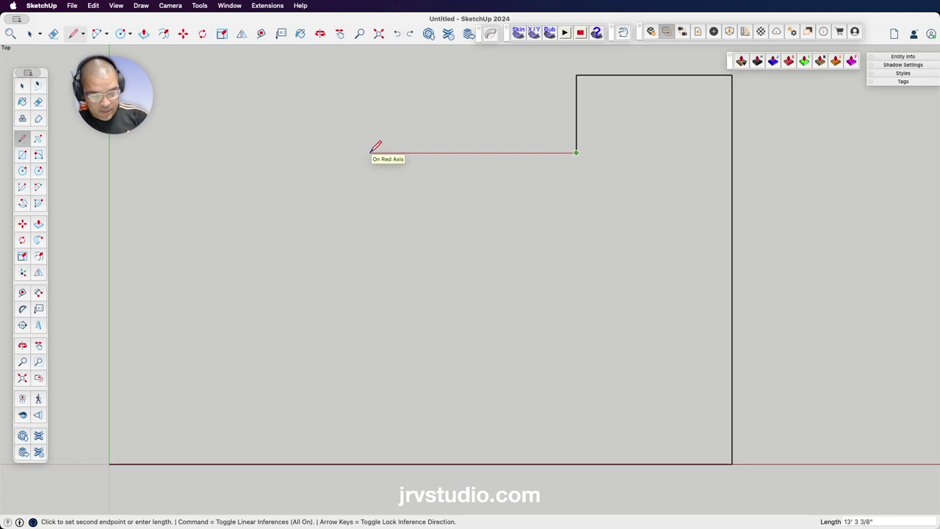
text(8)
key(Return)
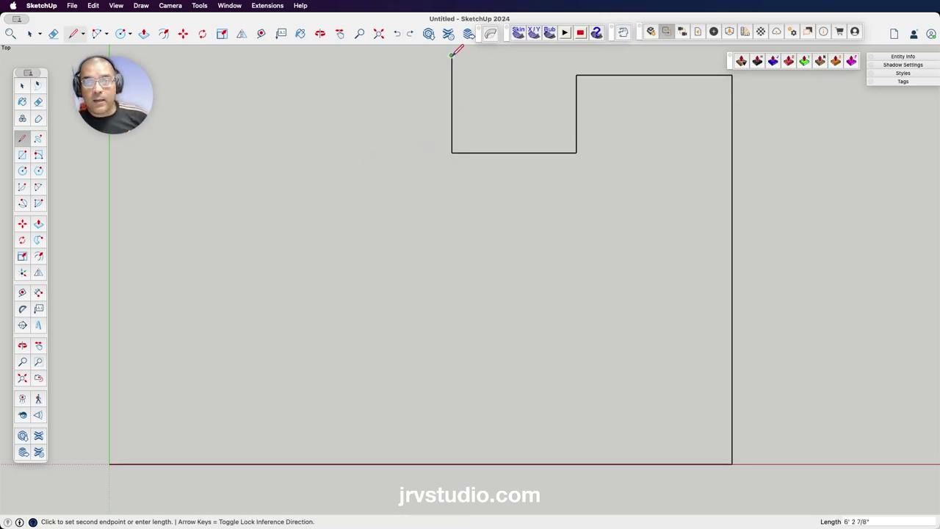
Close the outline with the notch's vertical edge, the top edge and the angled corner back to the origin.
click(451, 55)
click(213, 55)
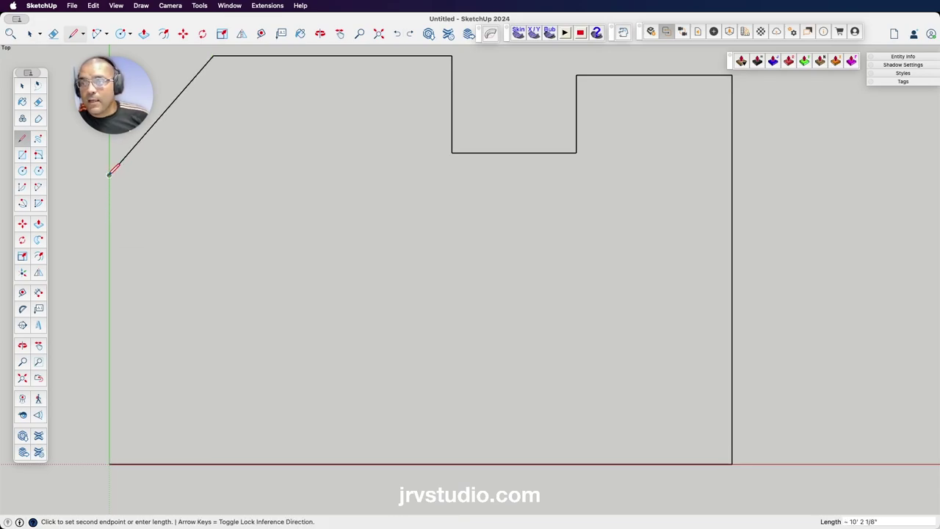
click(109, 173)
click(109, 463)
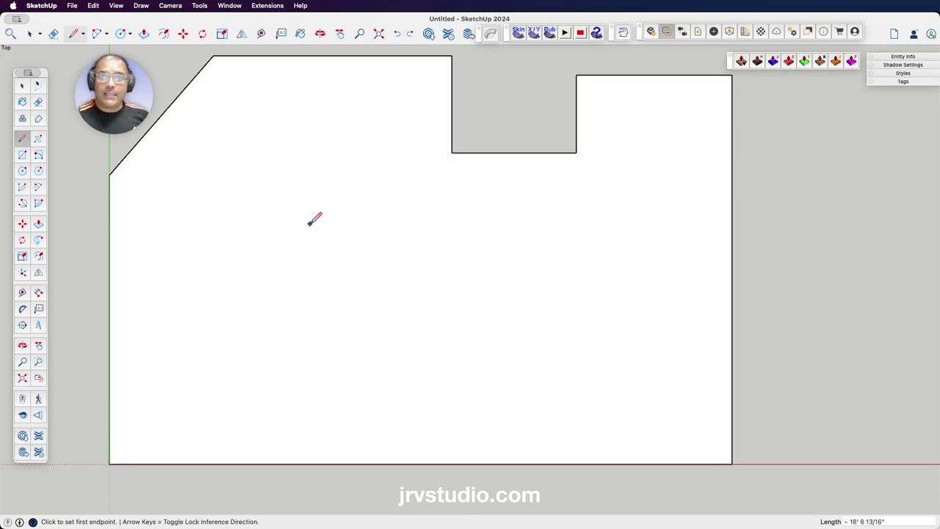
click(23, 85)
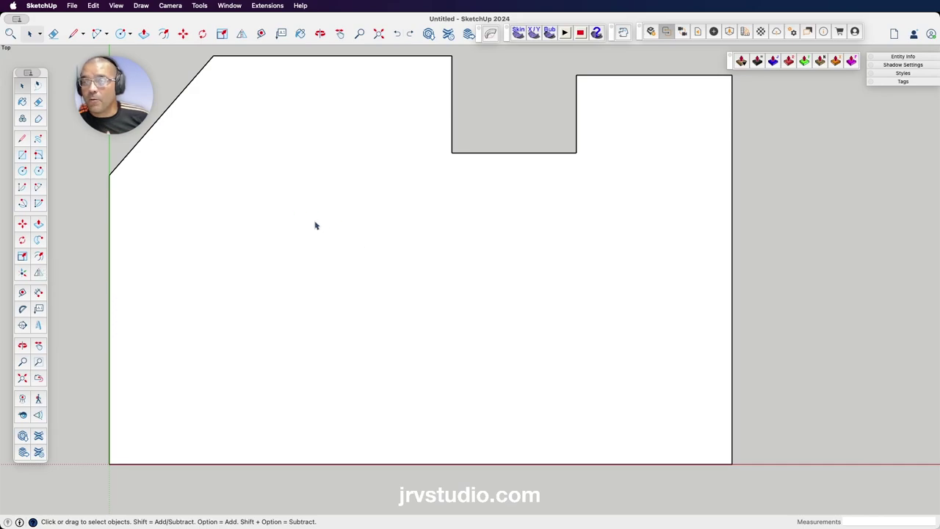
Offset the floor-plan face's outline 6 inches inward.
click(198, 155)
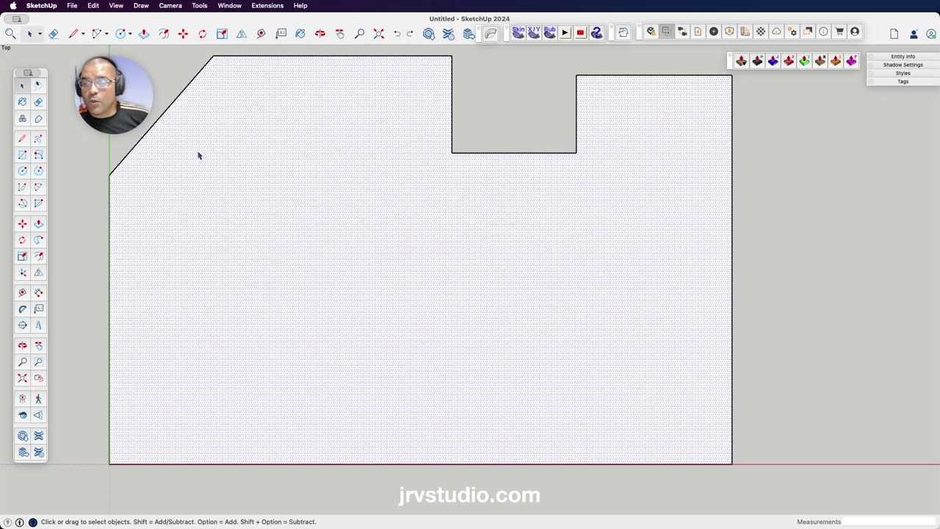
click(39, 257)
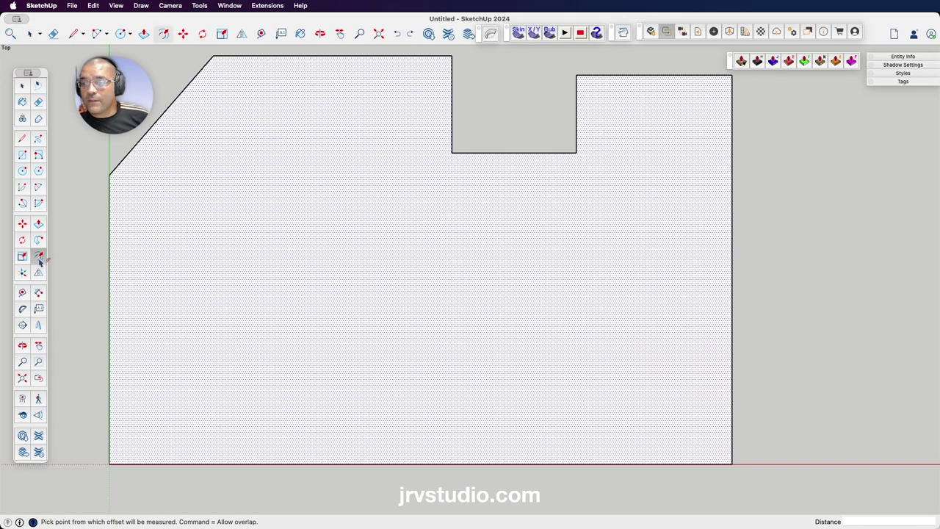
click(109, 266)
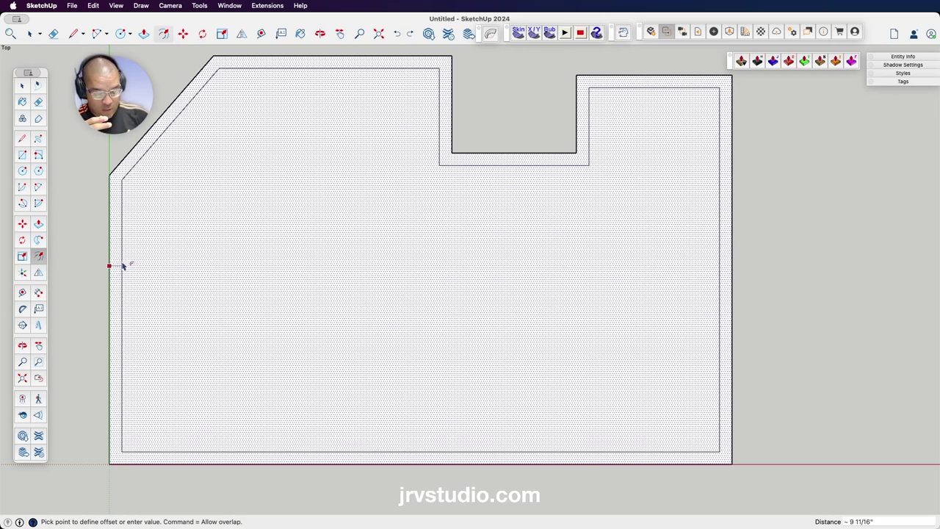
text(6)
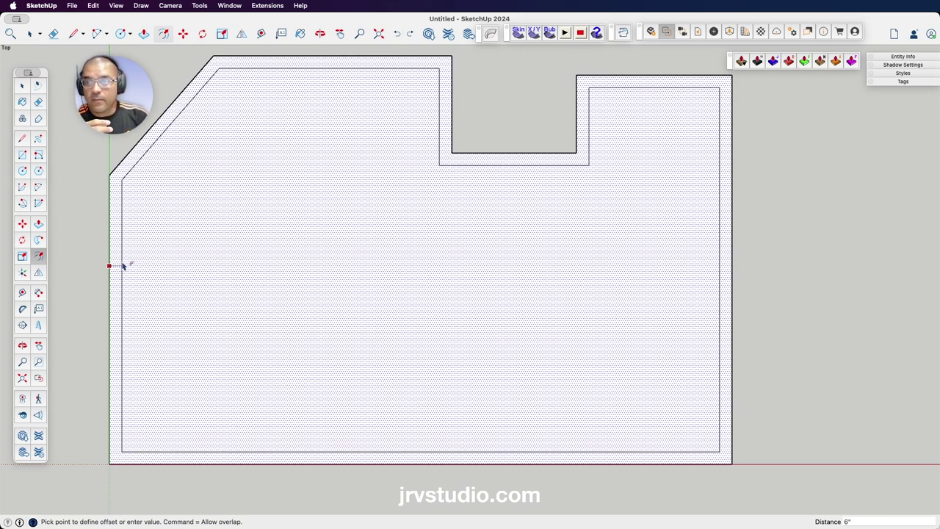
key(Return)
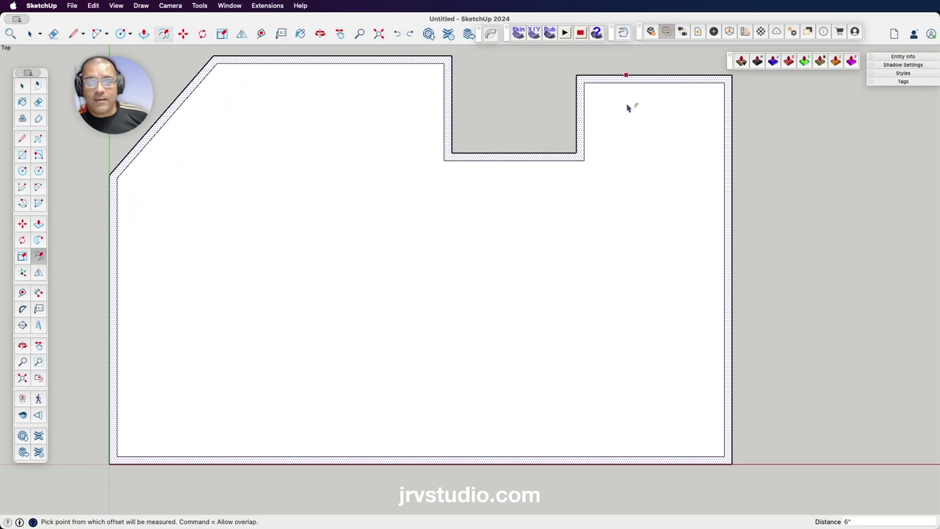
Select the band between the outlines and offset it 10 inches outward.
click(26, 86)
click(92, 179)
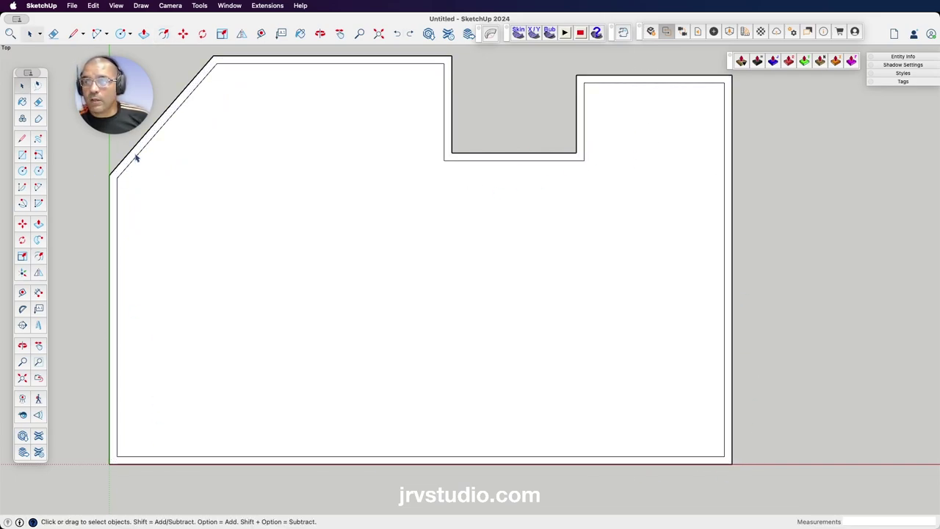
click(220, 63)
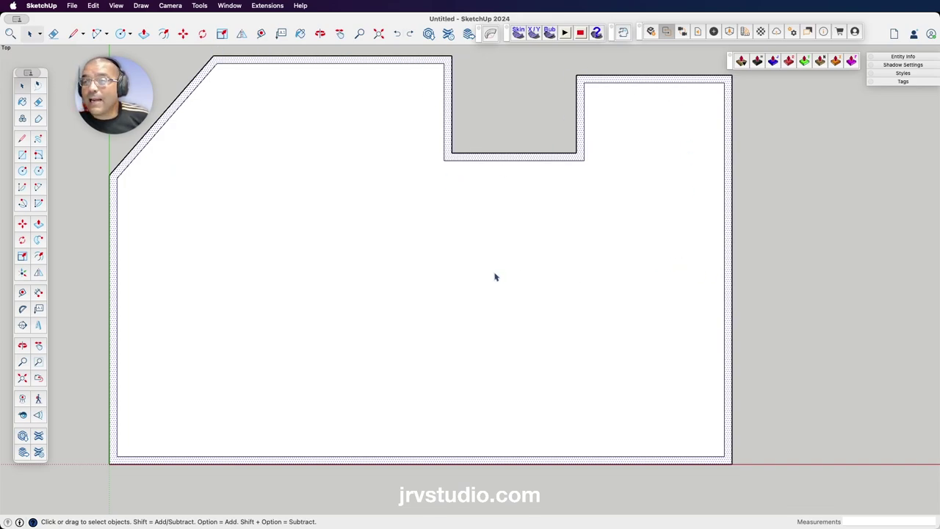
click(39, 257)
click(109, 271)
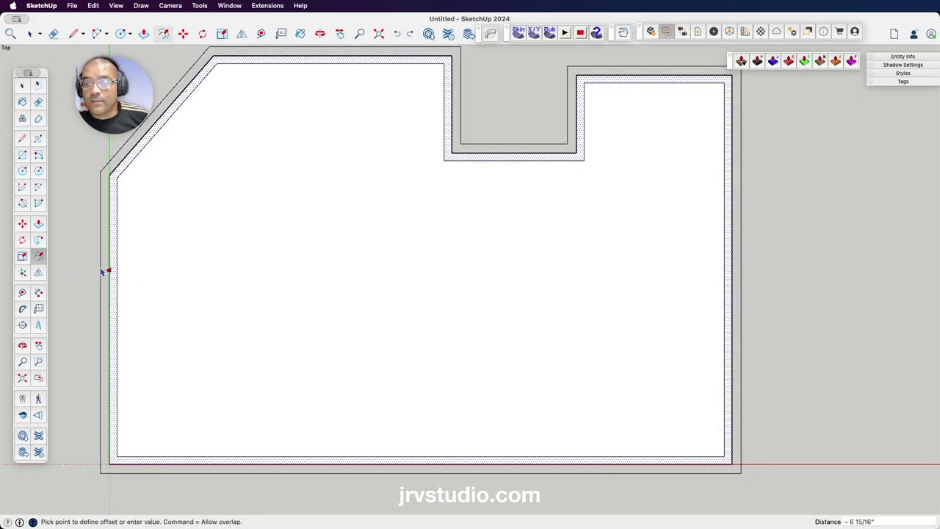
text(10)
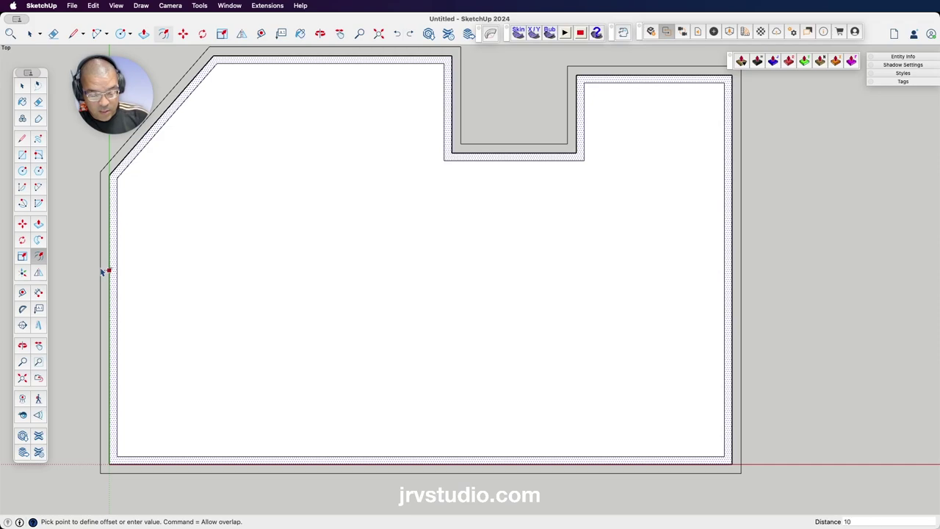
key(Return)
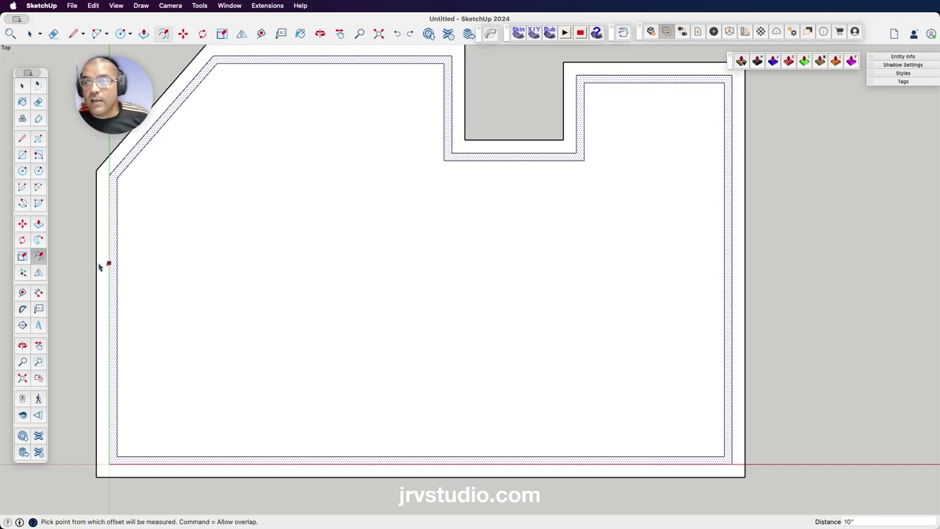
Check the inner wall band and floor face, then clear the selection and pan the plan down-left.
click(22, 87)
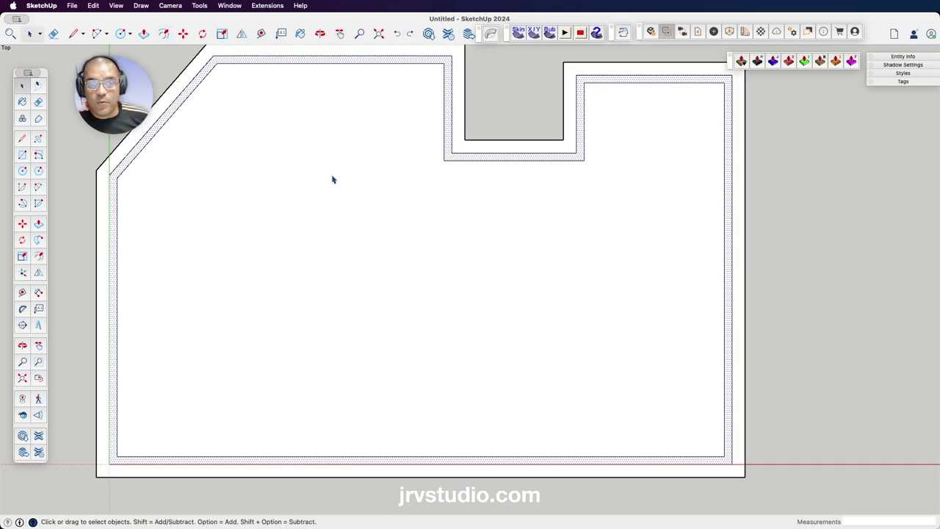
scroll(332, 179, down, 1)
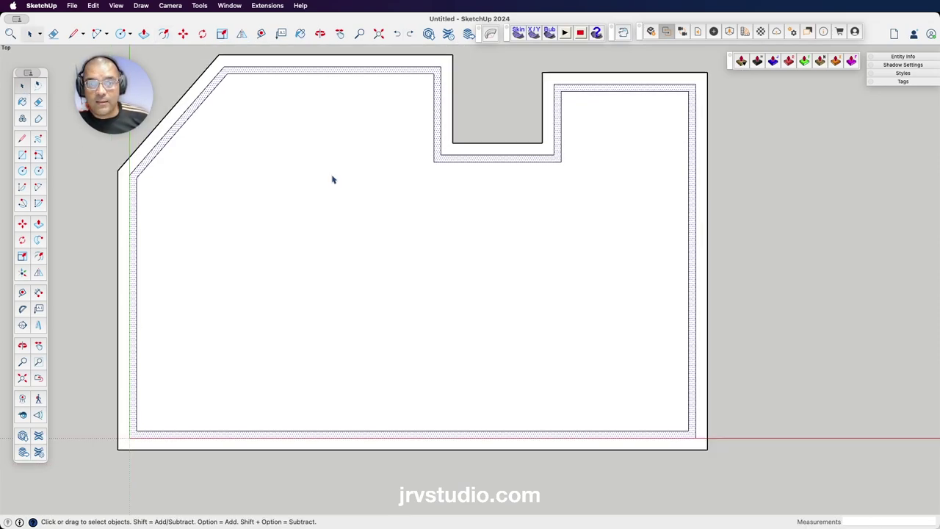
click(559, 91)
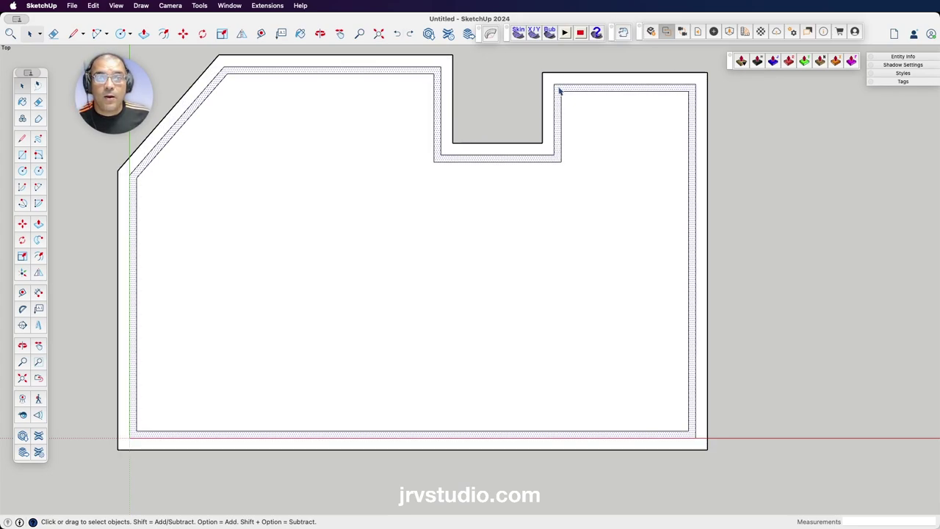
click(589, 141)
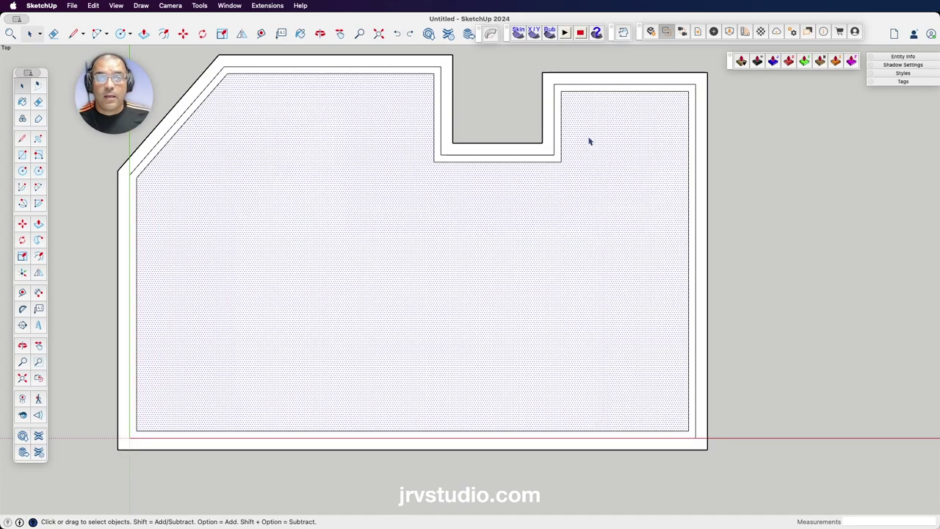
click(723, 117)
scroll(684, 170, down, 1)
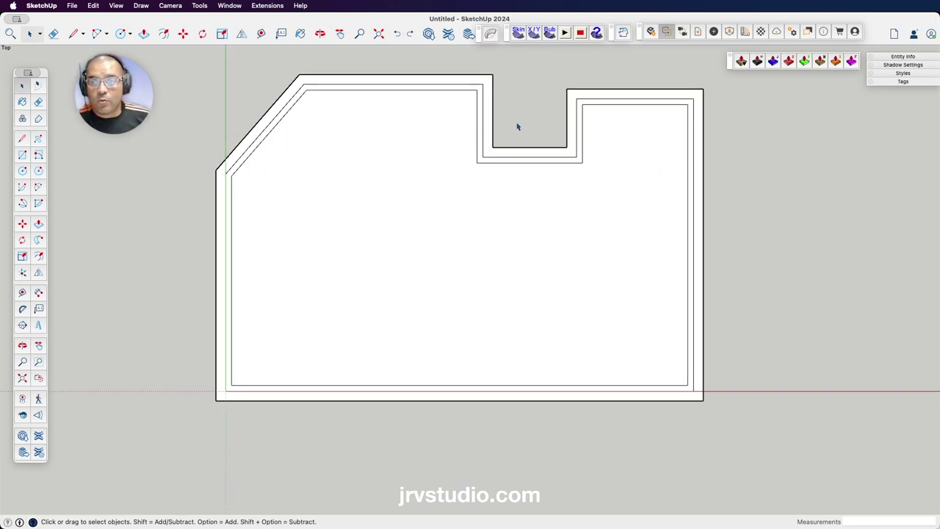
key(h)
drag(522, 176, 465, 235)
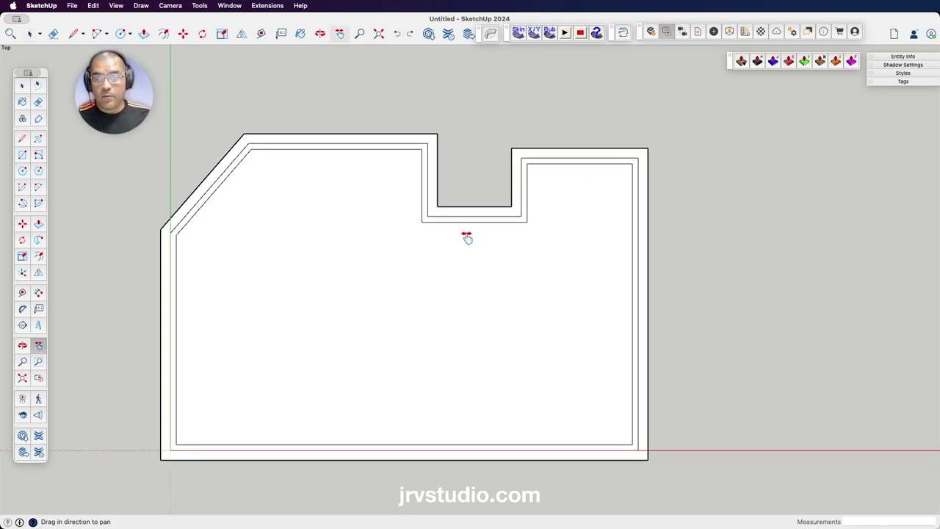